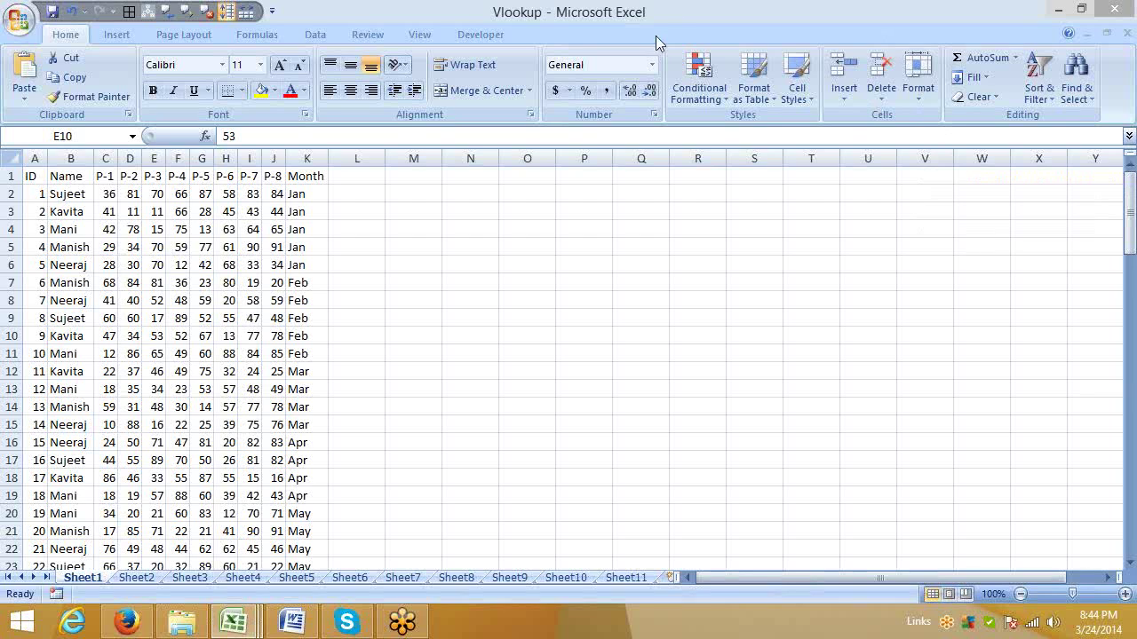
# Select the P-1 scores in C2:C101, and select only the first four scores in C2:C5
pyautogui.click(108, 194)
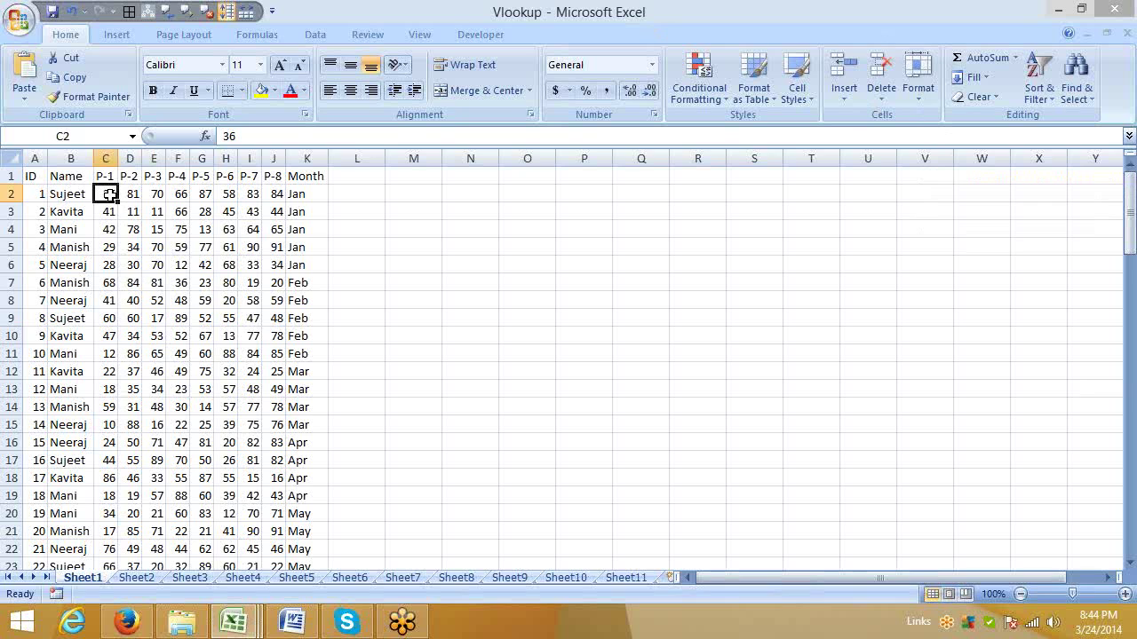
pyautogui.hotkey('ctrl', 'shift', 'Down')
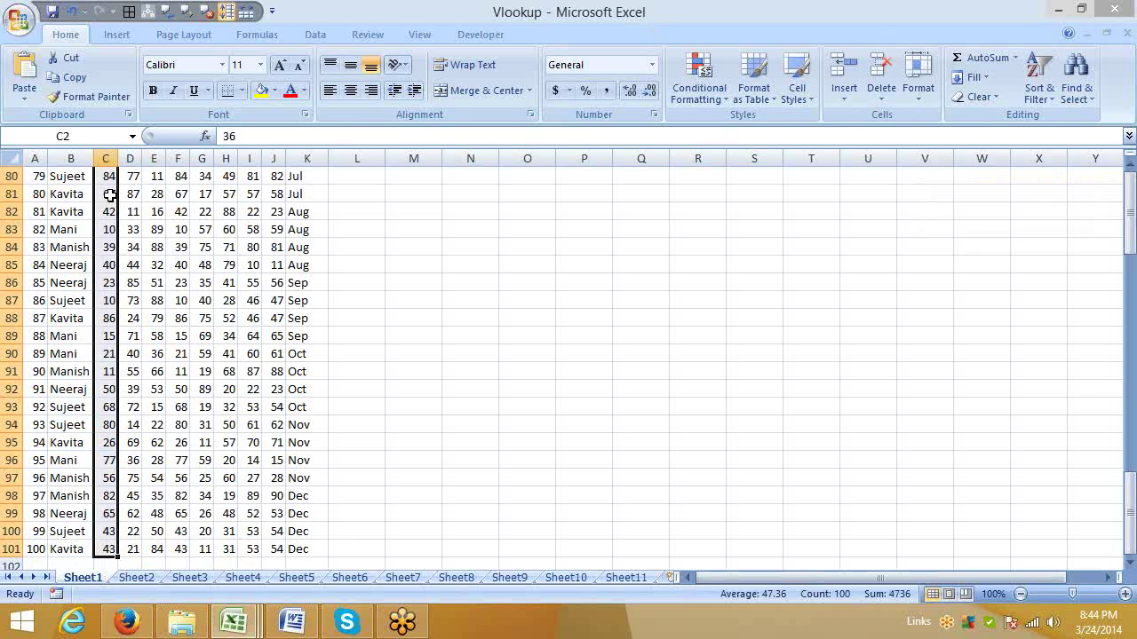
pyautogui.hotkey('ctrl', 'Up')
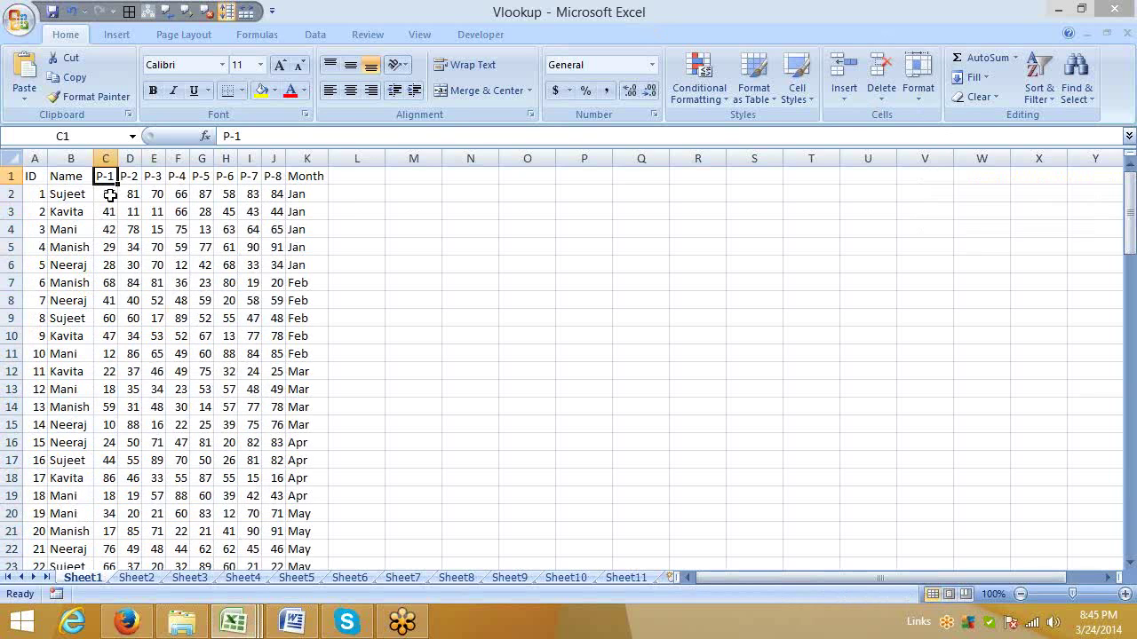
pyautogui.click(109, 195)
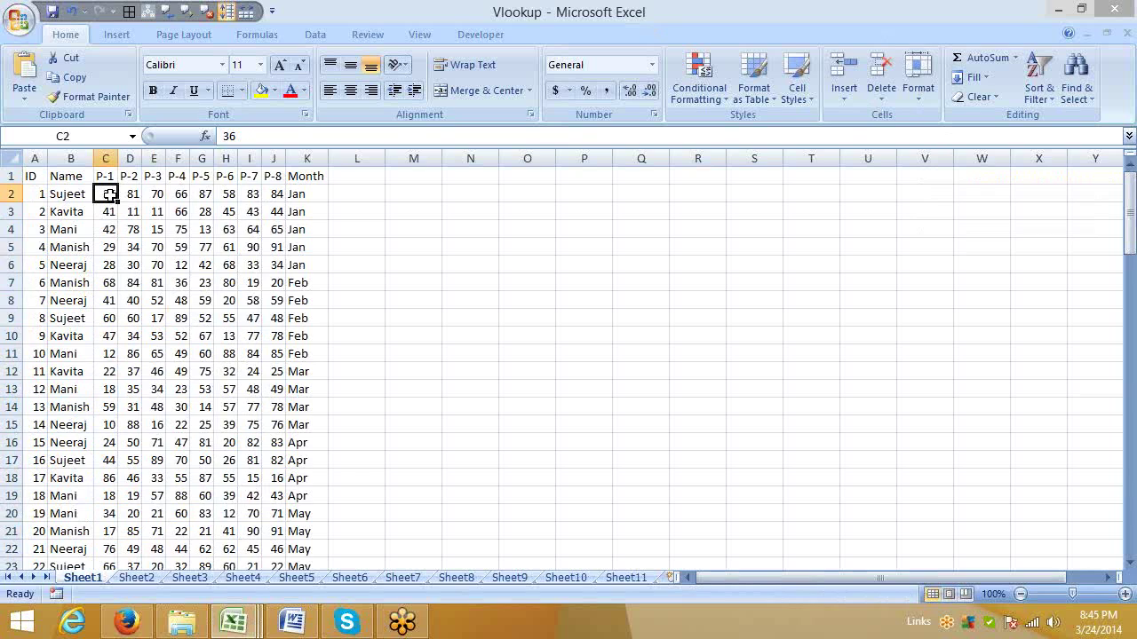
pyautogui.hotkey('shift', 'Down')
pyautogui.hotkey('shift', 'Down')
pyautogui.hotkey('shift', 'Down')
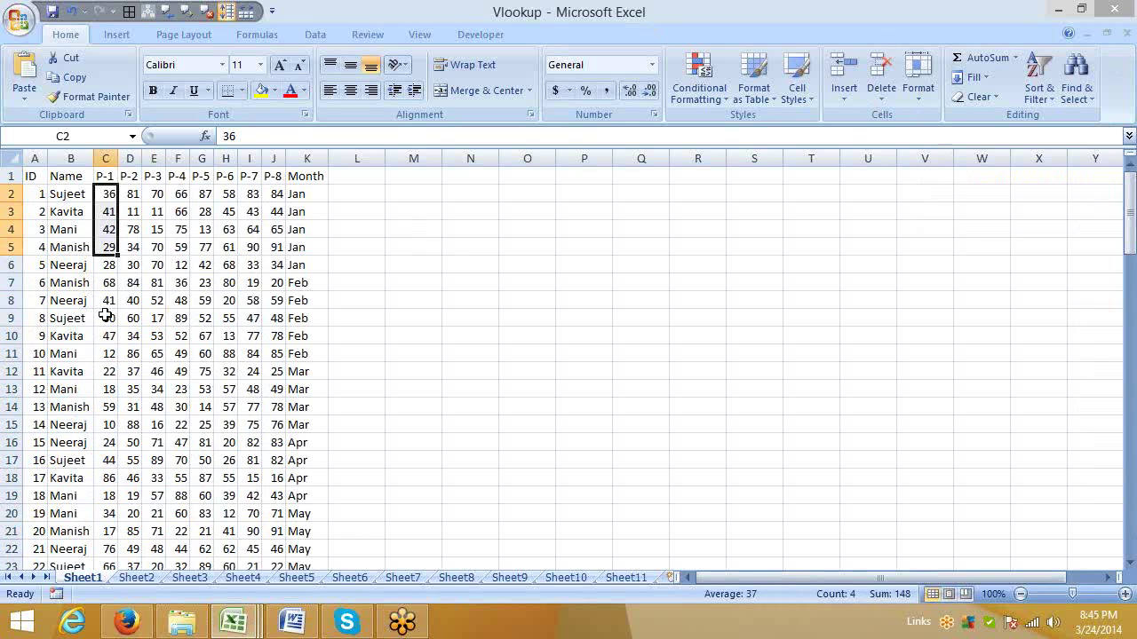
# Select the header row A1:K1 and extend the selection down over all the records
pyautogui.click(75, 195)
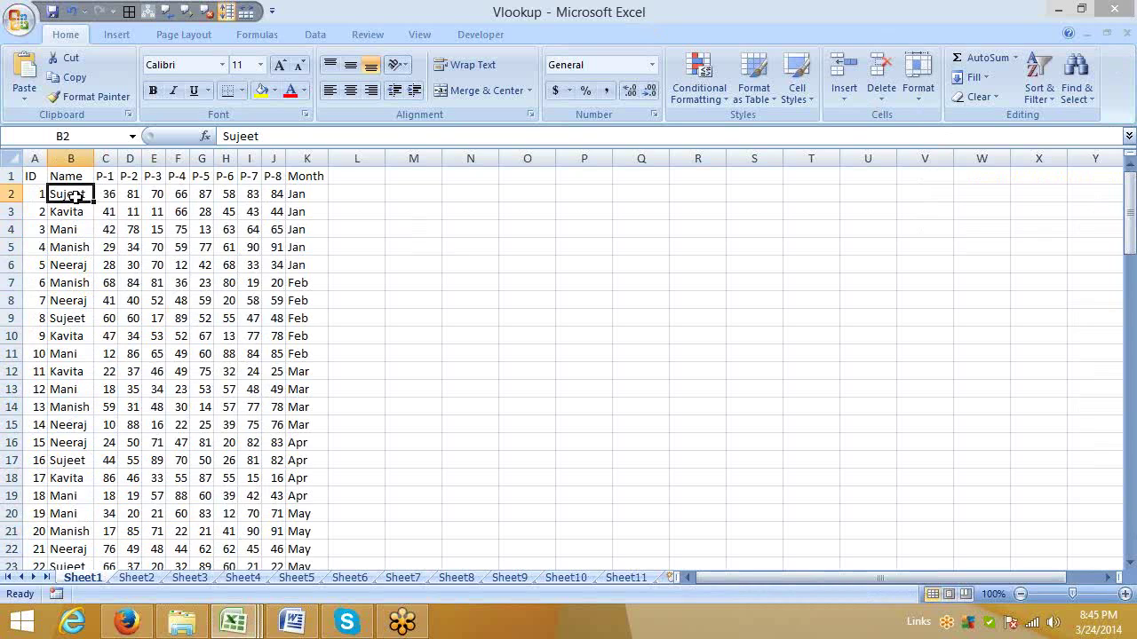
pyautogui.press('Up')
pyautogui.press('Left')
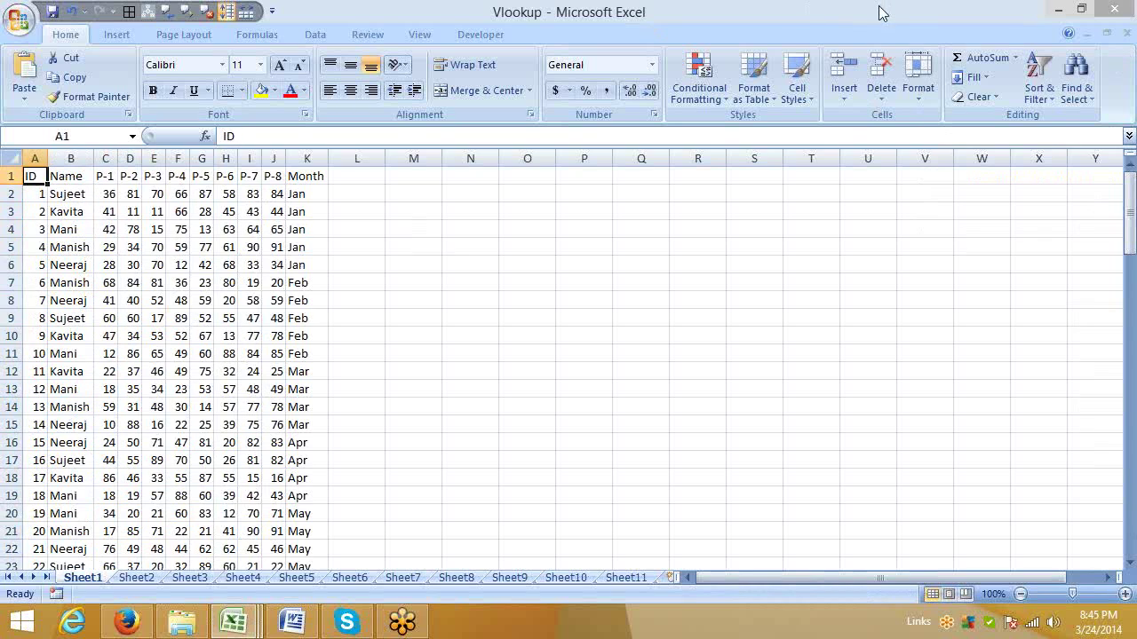
pyautogui.click(1062, 91)
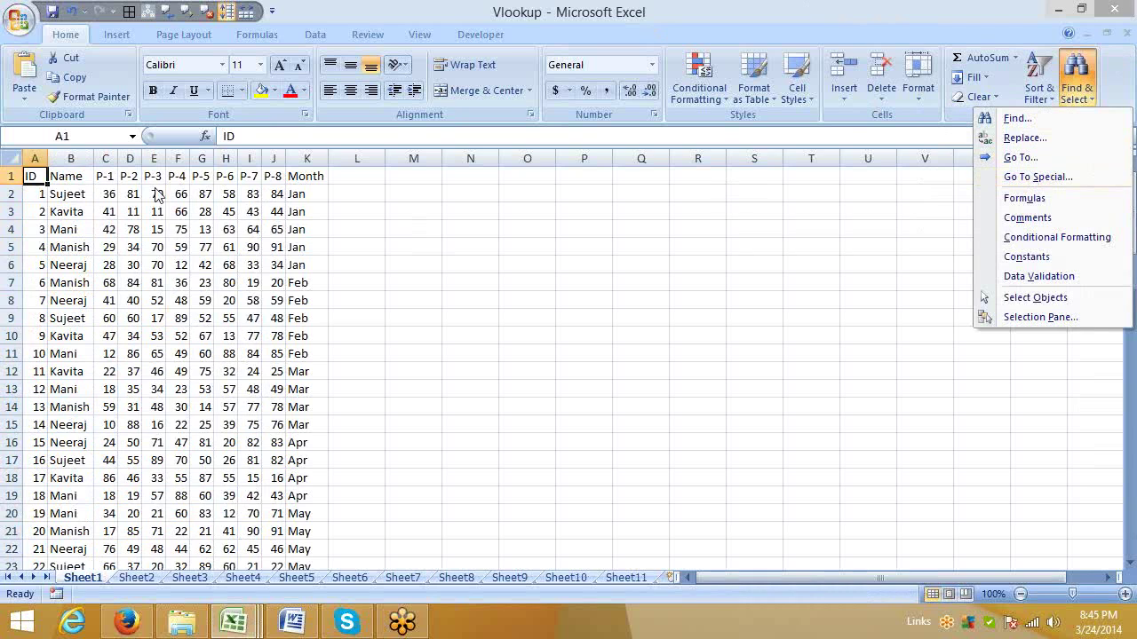
pyautogui.click(36, 174)
pyautogui.hotkey('ctrl', 'shift', 'Right')
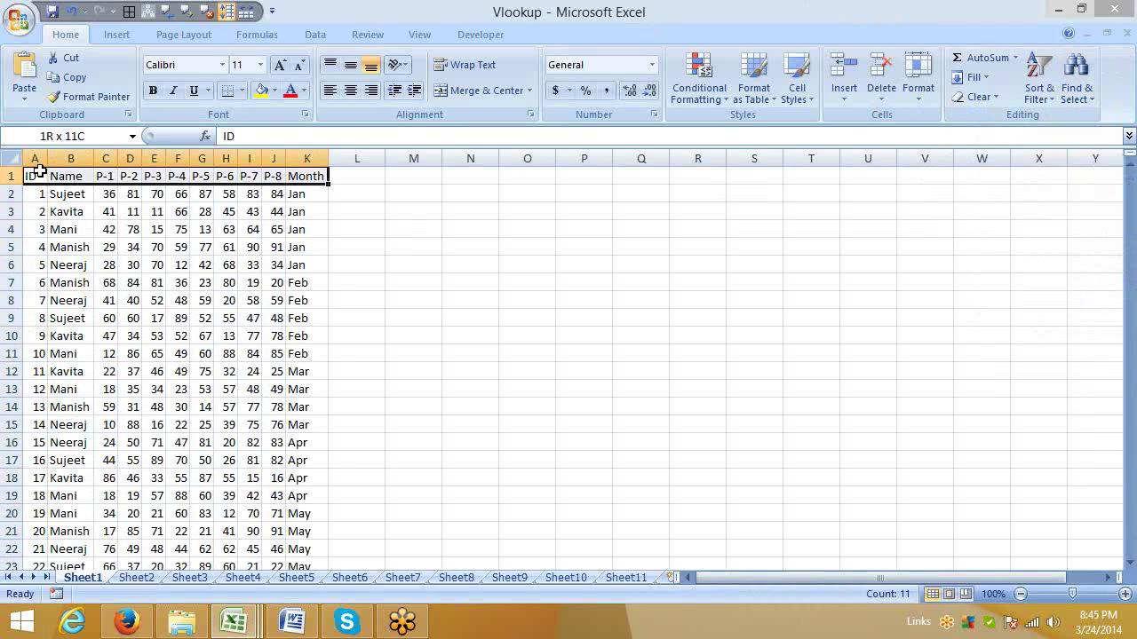
pyautogui.hotkey('ctrl', 'shift', 'Down')
pyautogui.hotkey('ctrl', 'Home')
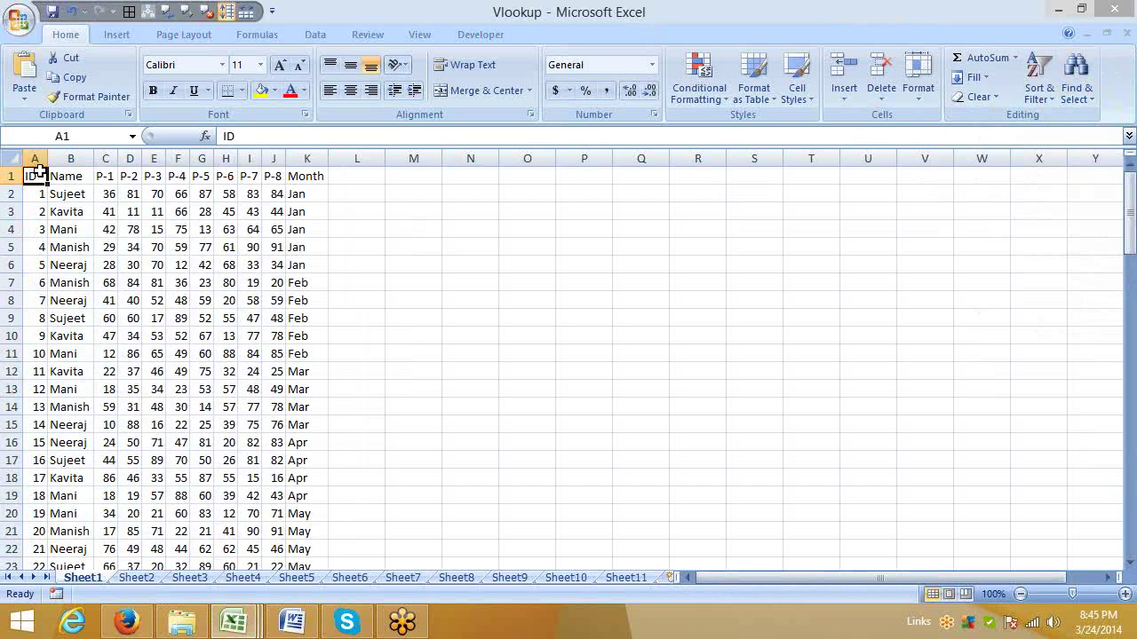
# Look through the column headers in row 1, starting from ID
pyautogui.press('Right')
pyautogui.press('Right')
pyautogui.press('Right')
pyautogui.press('Right')
pyautogui.press('Right')
pyautogui.press('Right')
pyautogui.press('Right')
pyautogui.press('Right')
pyautogui.press('Right')
pyautogui.press('Right')
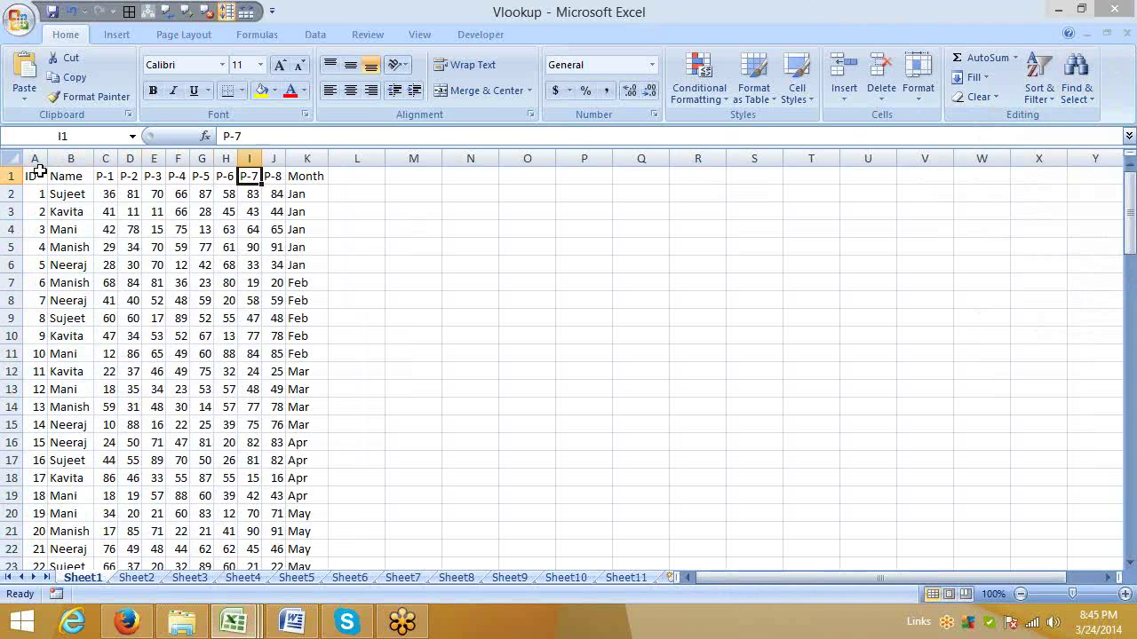
# Select the entire data table from A1 through its last used cell, K101
pyautogui.click(39, 171)
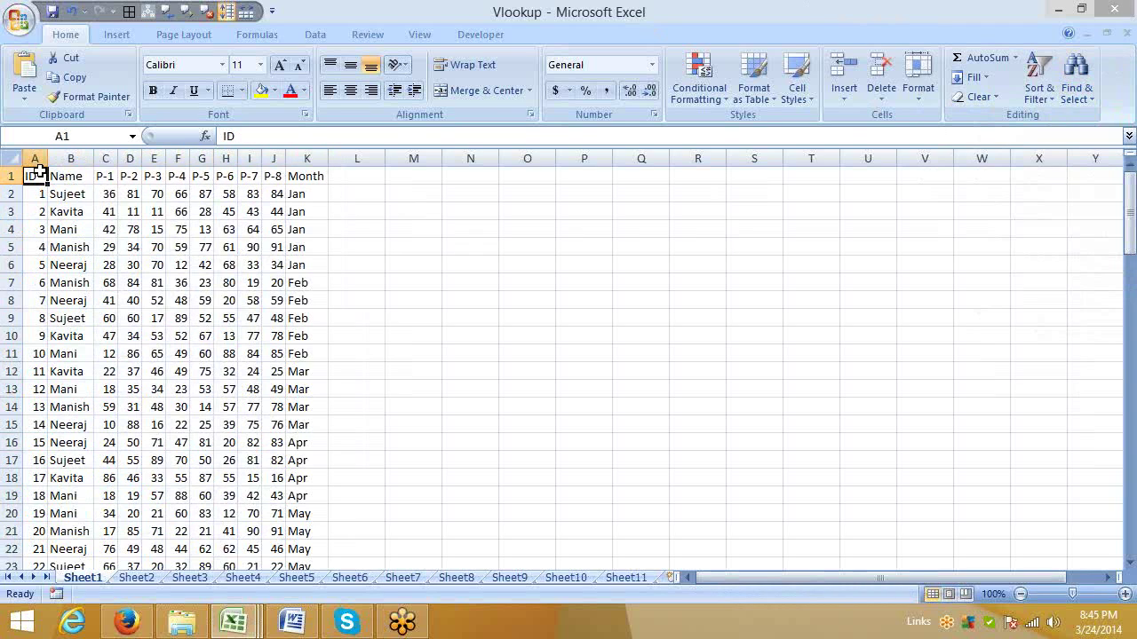
pyautogui.hotkey('ctrl', 'shift', 'End')
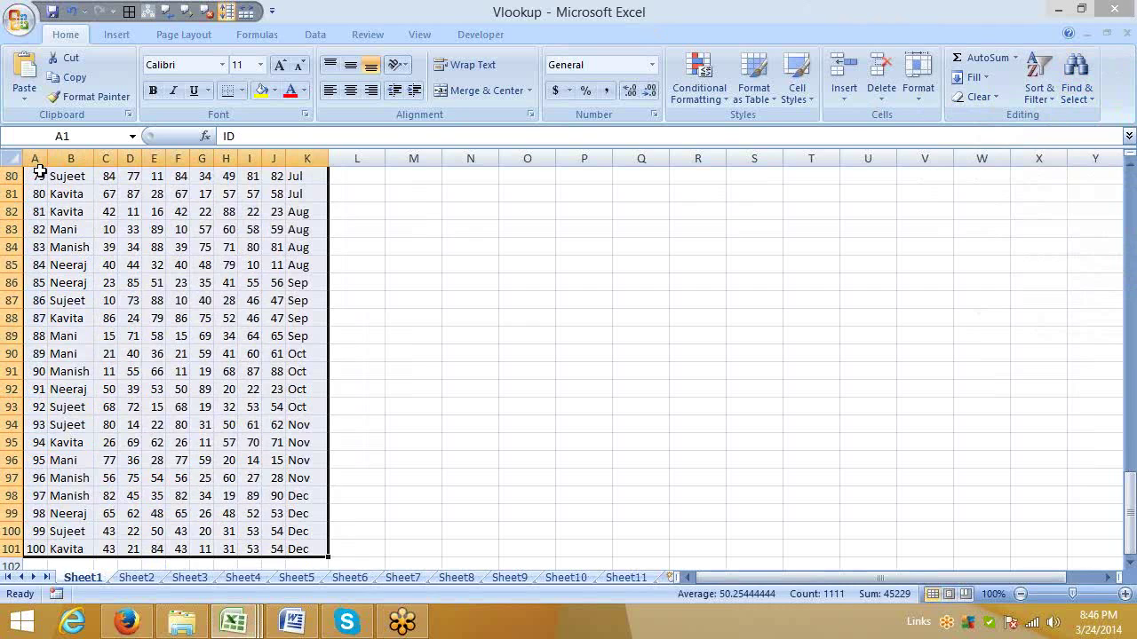
pyautogui.click(100, 225)
pyautogui.hotkey('ctrl', 'Up')
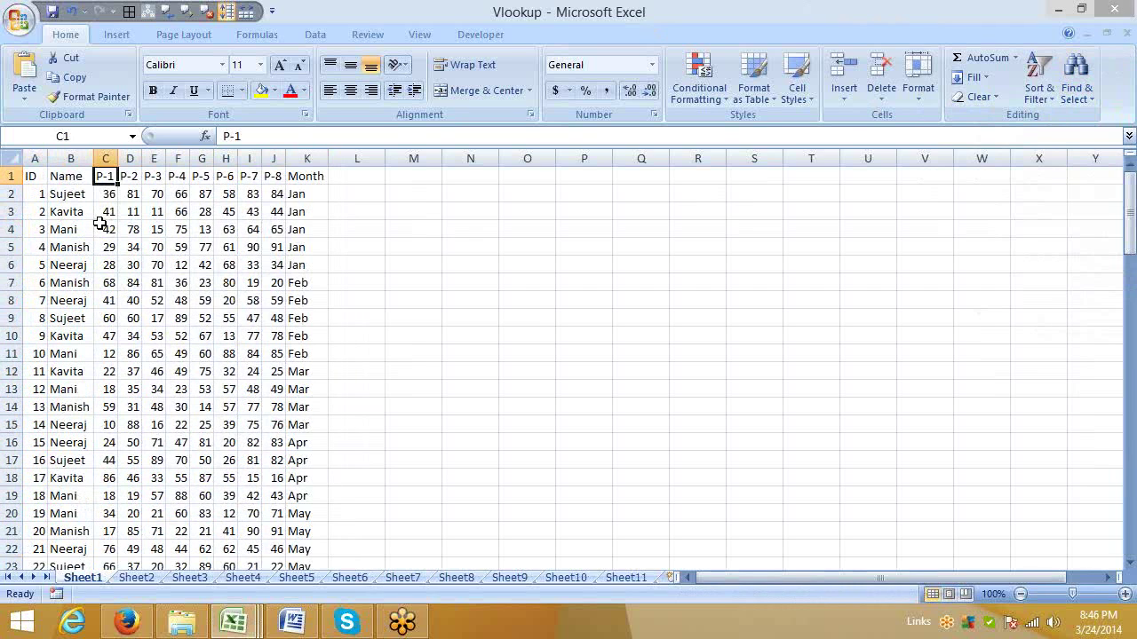
pyautogui.press('Left')
pyautogui.press('Left')
pyautogui.hotkey('ctrl', 'shift', 'End')
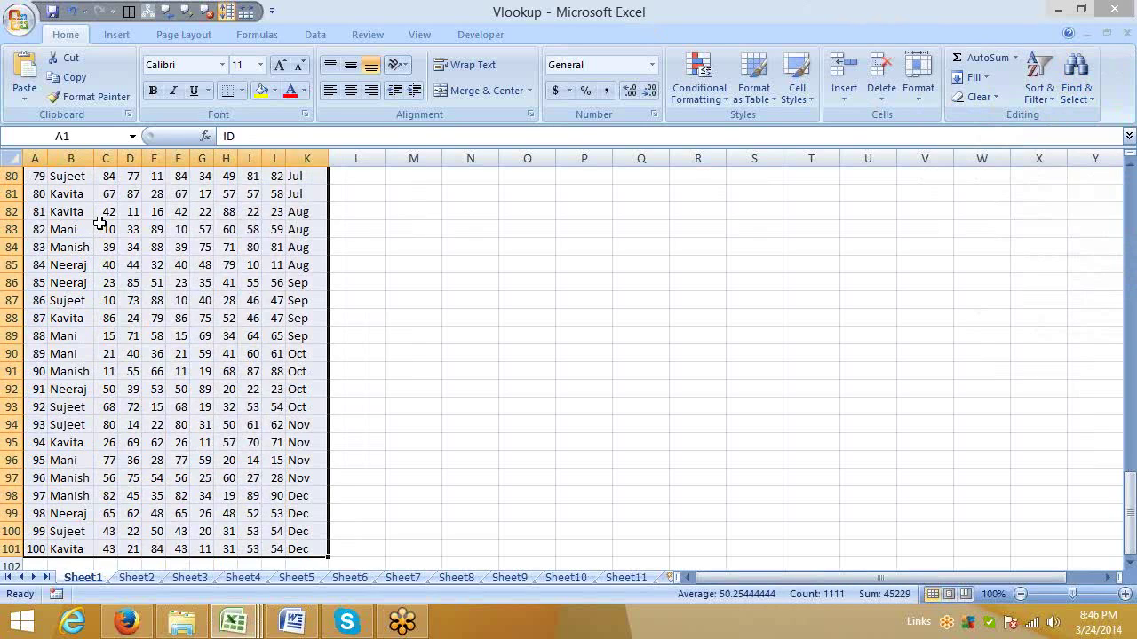
# Insert a blank row at row 10, directly above the record with ID 9
pyautogui.hotkey('ctrl', 'Home')
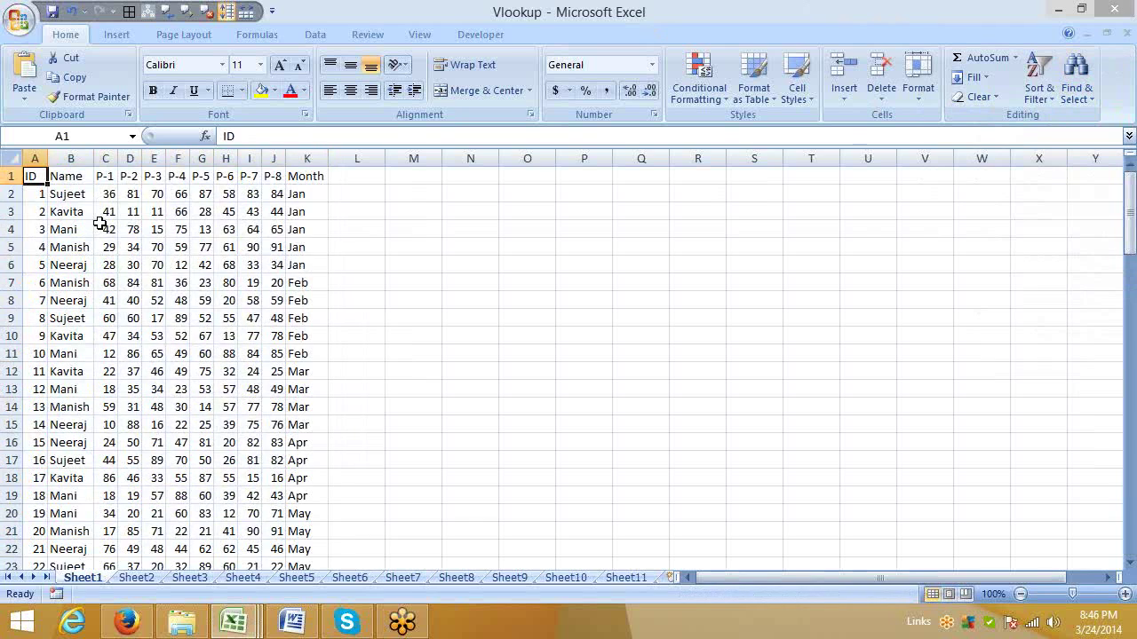
pyautogui.press('Down')
pyautogui.press('Down')
pyautogui.press('Down')
pyautogui.press('Down')
pyautogui.press('Down')
pyautogui.press('Down')
pyautogui.press('Down')
pyautogui.press('Down')
pyautogui.press('Down')
pyautogui.hotkey('shift', 'space')
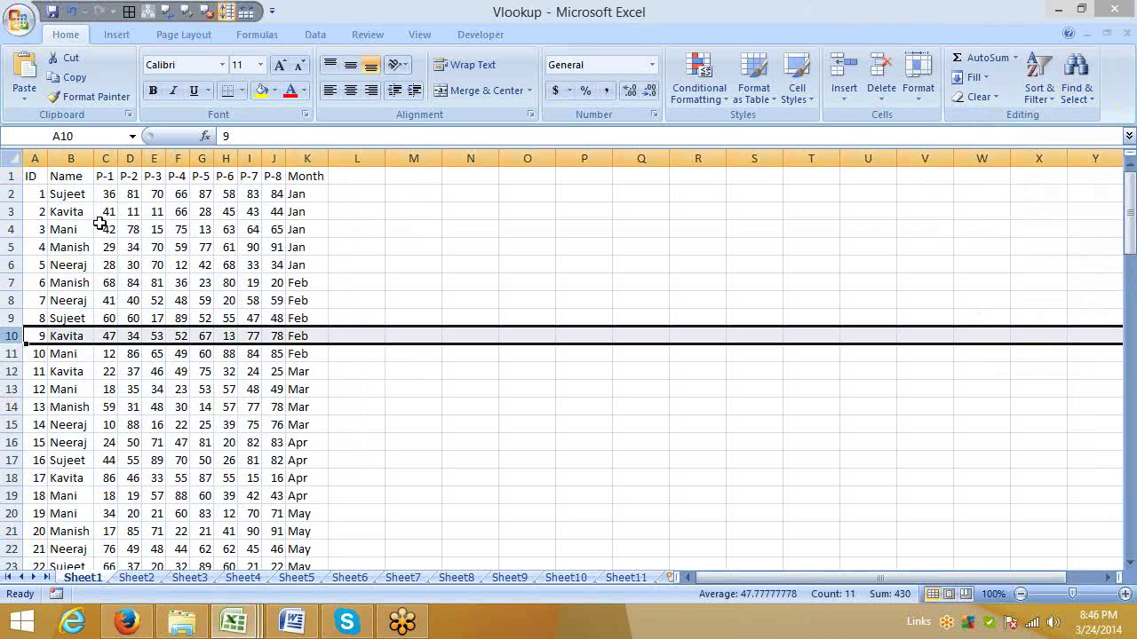
pyautogui.hotkey('ctrl', 'shift', '+')
pyautogui.press('Up')
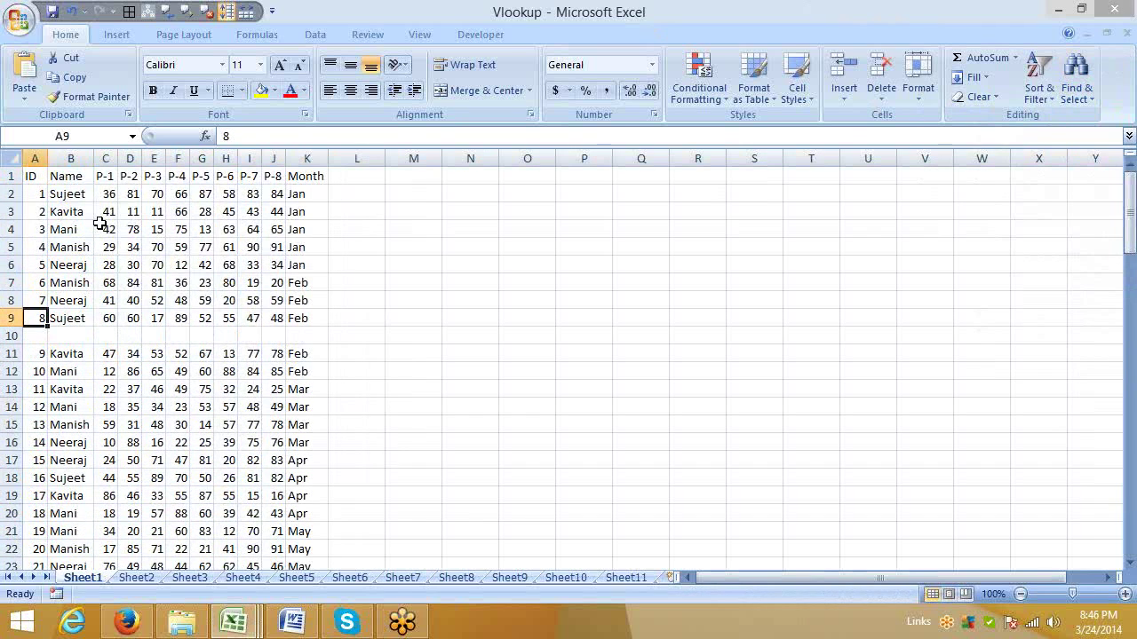
# Select the contiguous data region around A1, and select the blank row 10
pyautogui.hotkey('ctrl', 'Home')
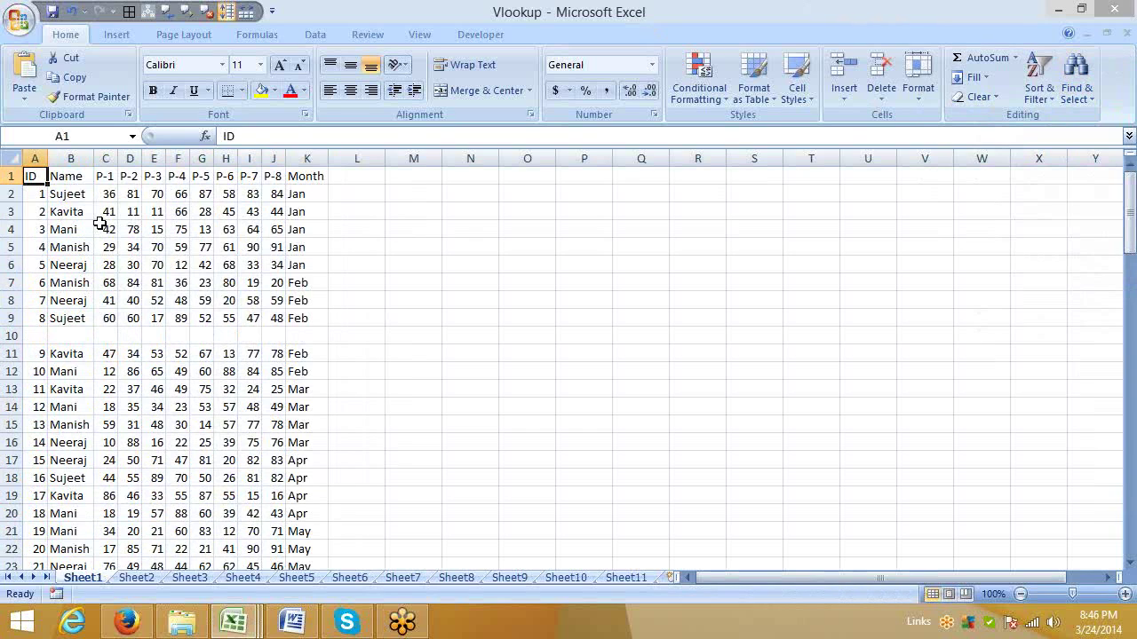
pyautogui.hotkey('ctrl', 'a')
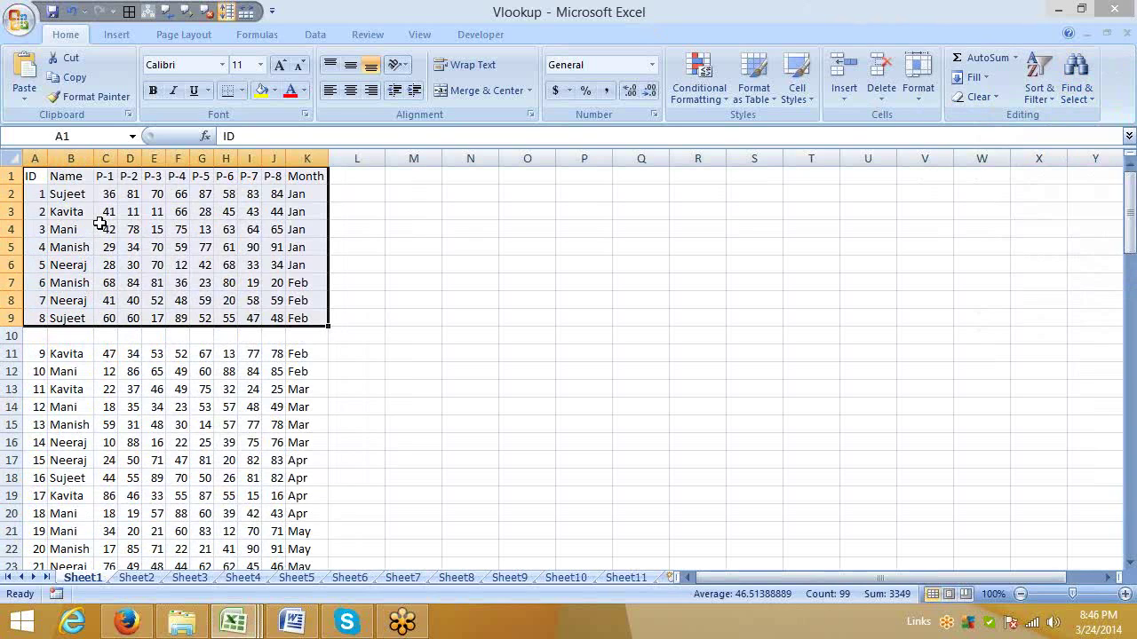
pyautogui.press('Down')
pyautogui.press('Down')
pyautogui.press('Down')
pyautogui.press('Down')
pyautogui.press('Down')
pyautogui.press('Down')
pyautogui.press('Down')
pyautogui.press('Down')
pyautogui.press('Down')
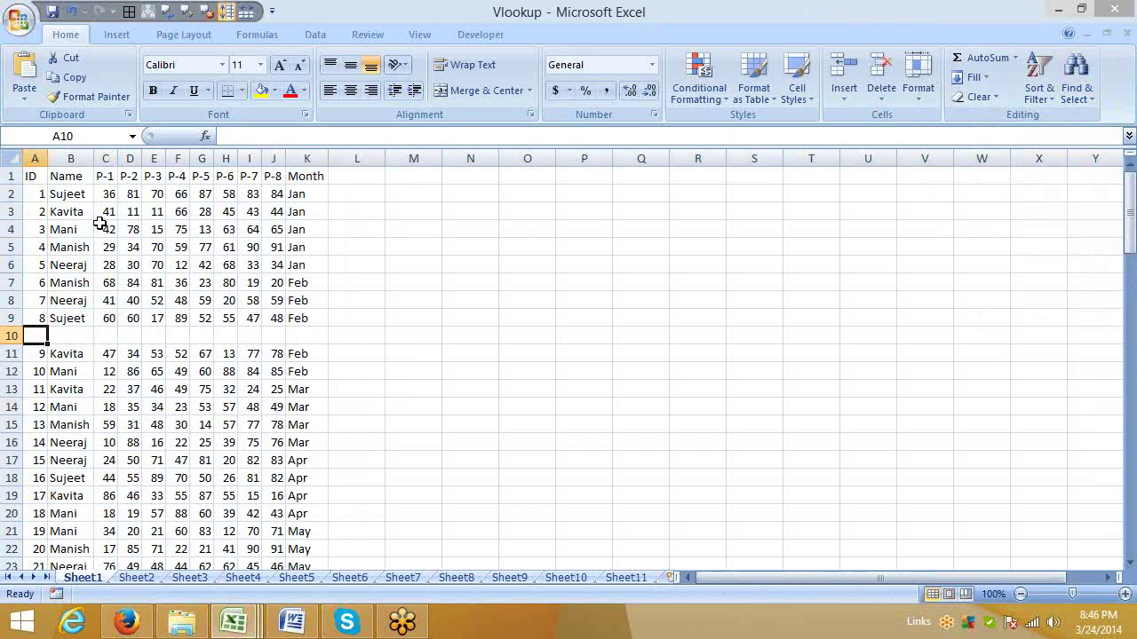
pyautogui.hotkey('shift', 'space')
pyautogui.hotkey('ctrl', 'Home')
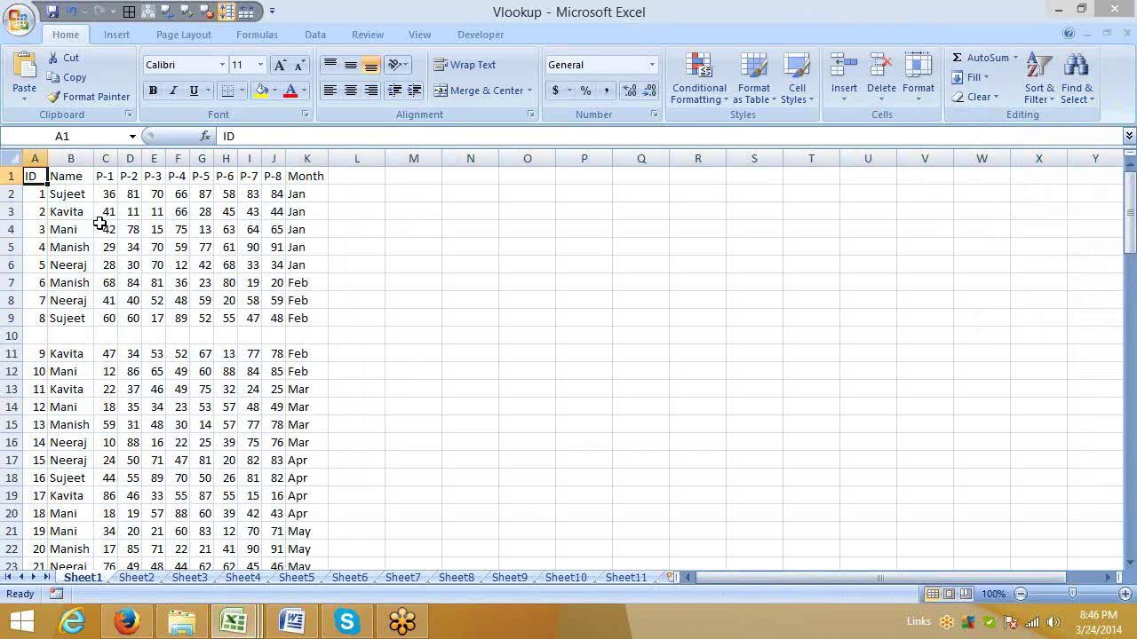
# Insert a blank row at row 18, directly above the record with ID 16
pyautogui.hotkey('ctrl', 'Down')
pyautogui.press('Down')
pyautogui.press('Down')
pyautogui.press('Down')
pyautogui.press('Up')
pyautogui.scroll(-3, 100, 224)
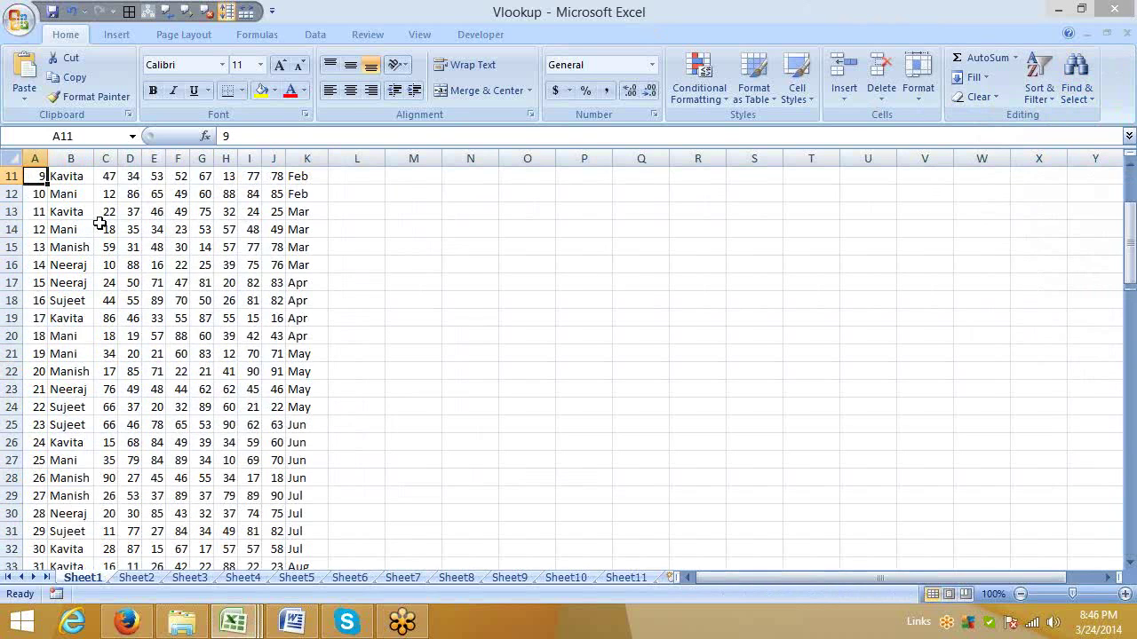
pyautogui.hotkey('ctrl', 'Home')
pyautogui.press('Down')
pyautogui.press('Down')
pyautogui.press('Down')
pyautogui.press('Down')
pyautogui.press('Down')
pyautogui.press('Down')
pyautogui.press('Down')
pyautogui.press('Down')
pyautogui.press('Down')
pyautogui.press('Down')
pyautogui.press('Down')
pyautogui.press('Down')
pyautogui.press('Down')
pyautogui.press('Down')
pyautogui.press('Down')
pyautogui.press('Down')
pyautogui.press('Down')
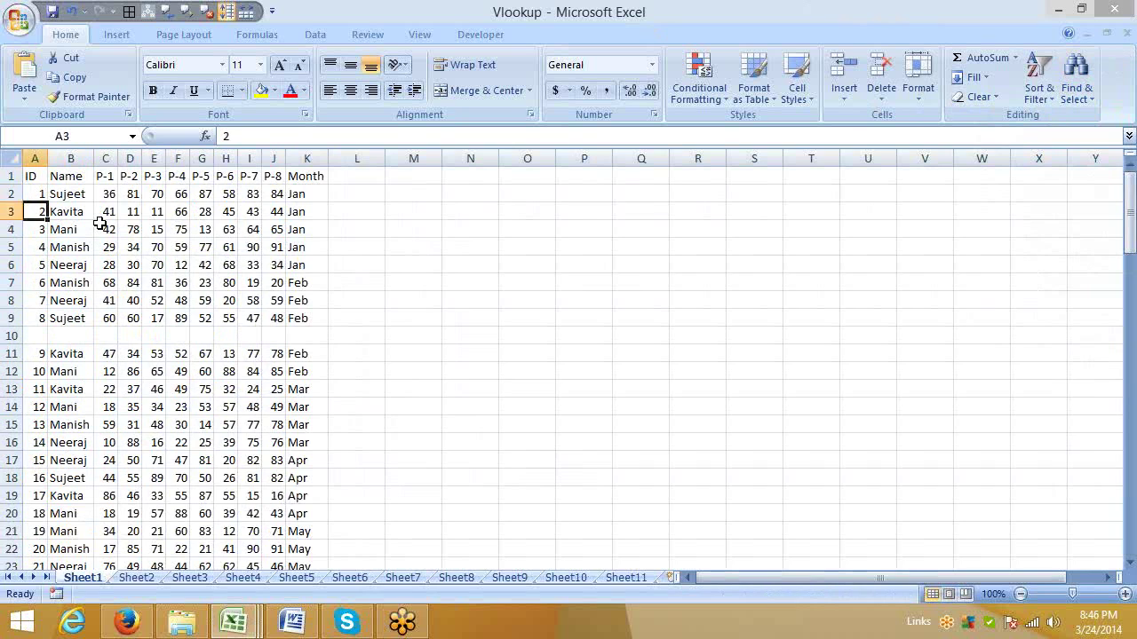
pyautogui.hotkey('shift', 'space')
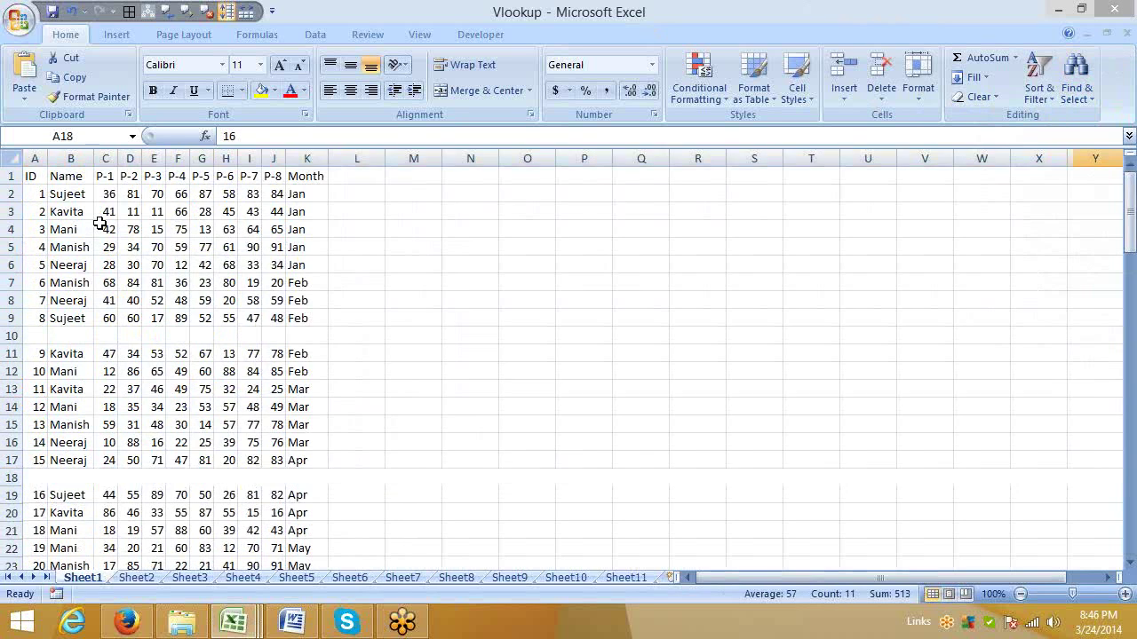
pyautogui.hotkey('ctrl', 'shift', '+')
# Insert a blank row at row 35, directly above the record with ID 32
pyautogui.press('Down')
pyautogui.press('Down')
pyautogui.press('Down')
pyautogui.press('Down')
pyautogui.press('Down')
pyautogui.press('Down')
pyautogui.press('Down')
pyautogui.press('Down')
pyautogui.press('Down')
pyautogui.press('Down')
pyautogui.press('Down')
pyautogui.press('Down')
pyautogui.press('Down')
pyautogui.press('Down')
pyautogui.press('Down')
pyautogui.press('Down')
pyautogui.press('Down')
pyautogui.hotkey('shift', 'space')
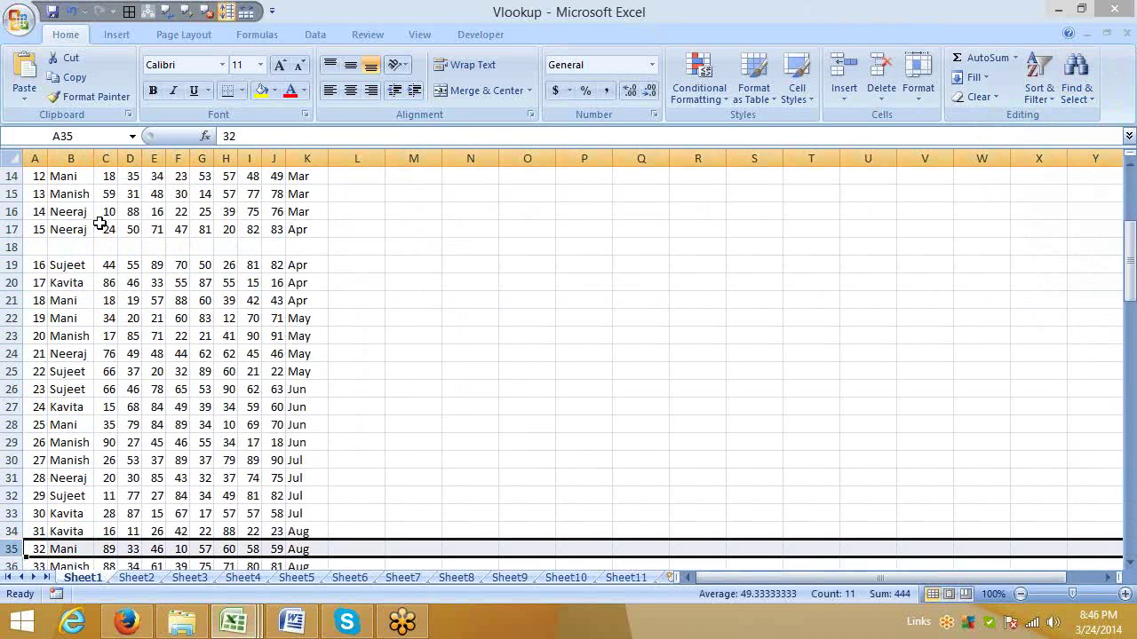
pyautogui.hotkey('ctrl', 'shift', '+')
# Insert a blank row at row 50, directly above the record with ID 46
pyautogui.press('Down')
pyautogui.press('Down')
pyautogui.press('Down')
pyautogui.press('Down')
pyautogui.press('Down')
pyautogui.press('Down')
pyautogui.press('Down')
pyautogui.press('Down')
pyautogui.press('Down')
pyautogui.press('Down')
pyautogui.press('Down')
pyautogui.press('Down')
pyautogui.press('Down')
pyautogui.press('Down')
pyautogui.press('Down')
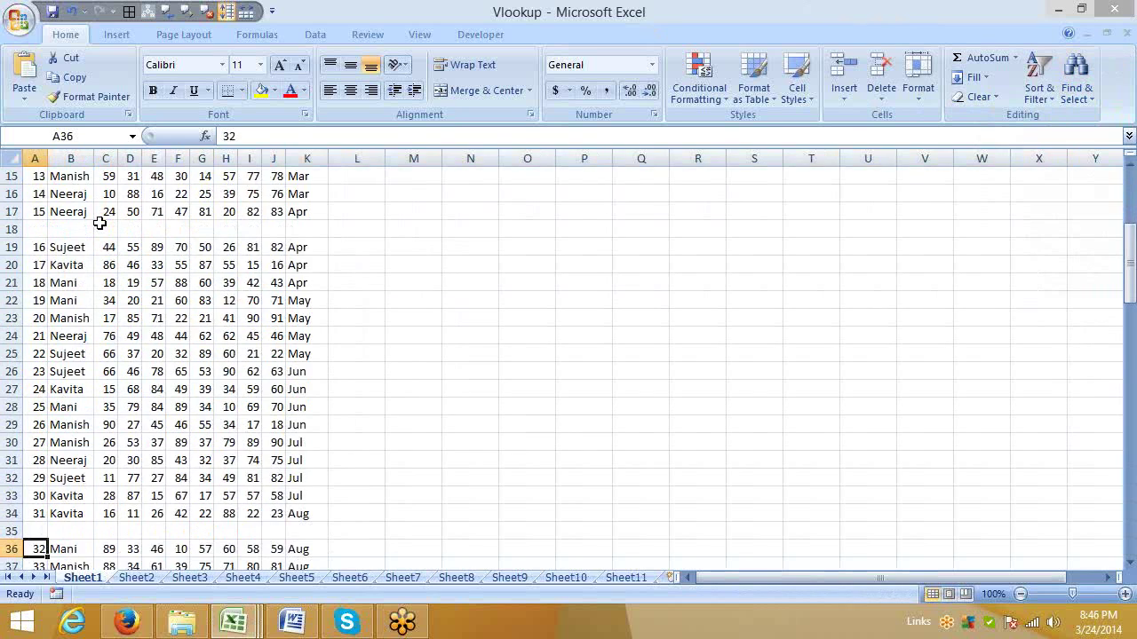
pyautogui.hotkey('shift', 'space')
pyautogui.hotkey('ctrl', 'shift', '+')
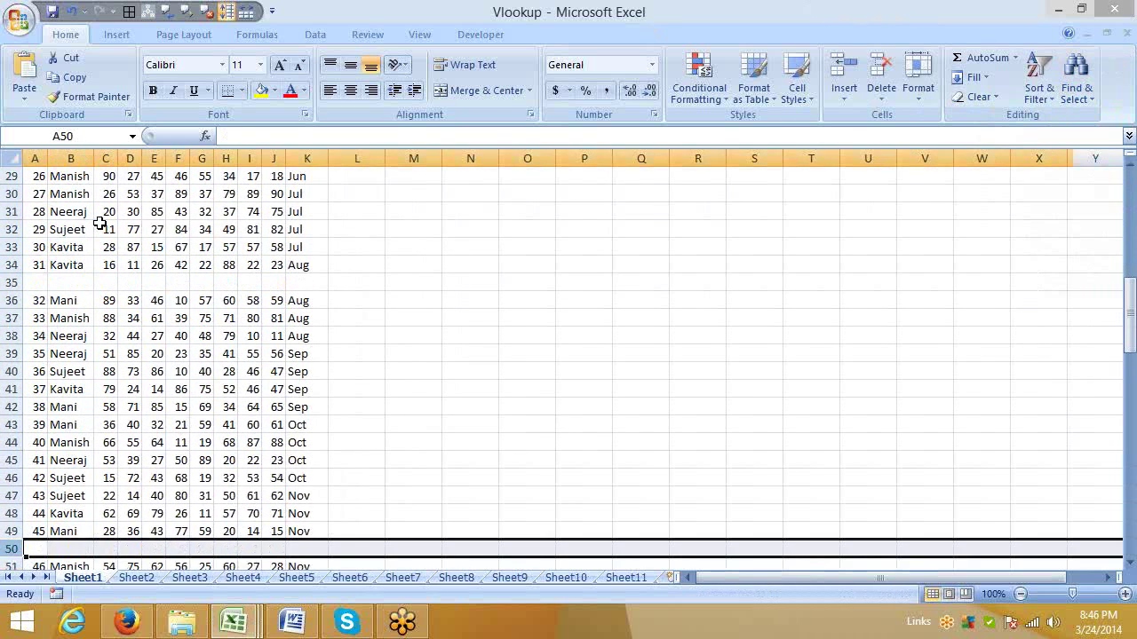
# Insert a blank row at row 65, directly above the record with ID 60
pyautogui.press('Down')
pyautogui.press('Down')
pyautogui.press('Down')
pyautogui.press('Down')
pyautogui.press('Down')
pyautogui.press('Down')
pyautogui.press('Down')
pyautogui.press('Down')
pyautogui.press('Down')
pyautogui.press('Down')
pyautogui.press('Down')
pyautogui.press('Down')
pyautogui.press('Down')
pyautogui.press('Down')
pyautogui.press('Down')
pyautogui.press('Down')
pyautogui.press('Down')
pyautogui.press('Up')
pyautogui.press('Up')
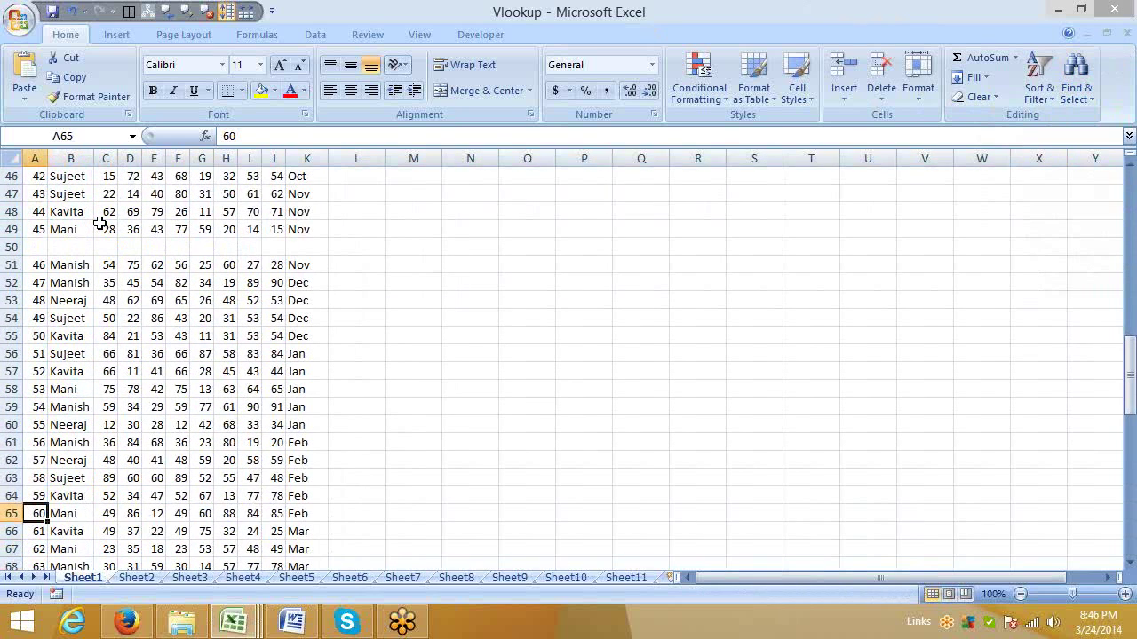
pyautogui.hotkey('shift', 'space')
pyautogui.hotkey('ctrl', 'shift', '+')
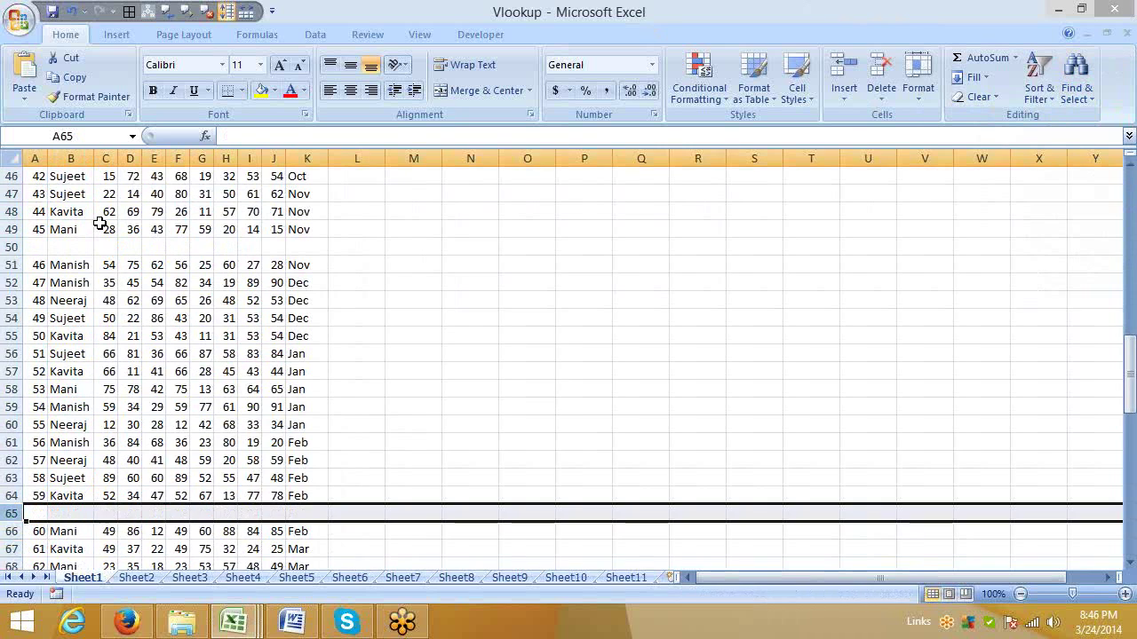
# Check the inserted blank rows from row 50 back up to row 10, and select the whole of row 10
pyautogui.click(121, 238)
pyautogui.scroll(9, 125, 258)
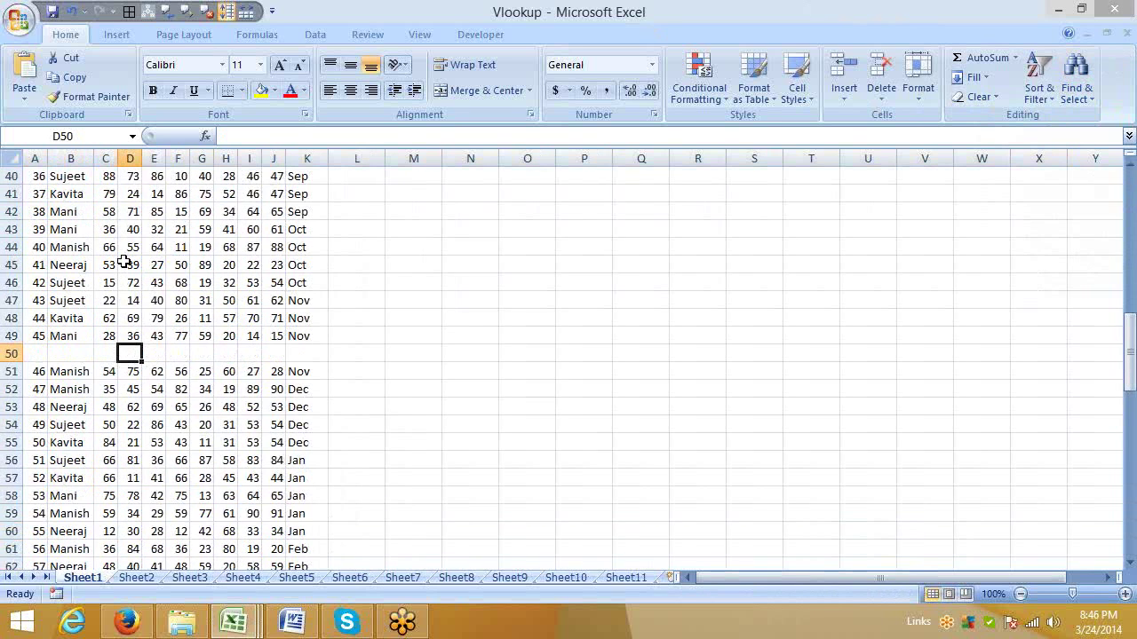
pyautogui.click(129, 458)
pyautogui.scroll(6, 127, 439)
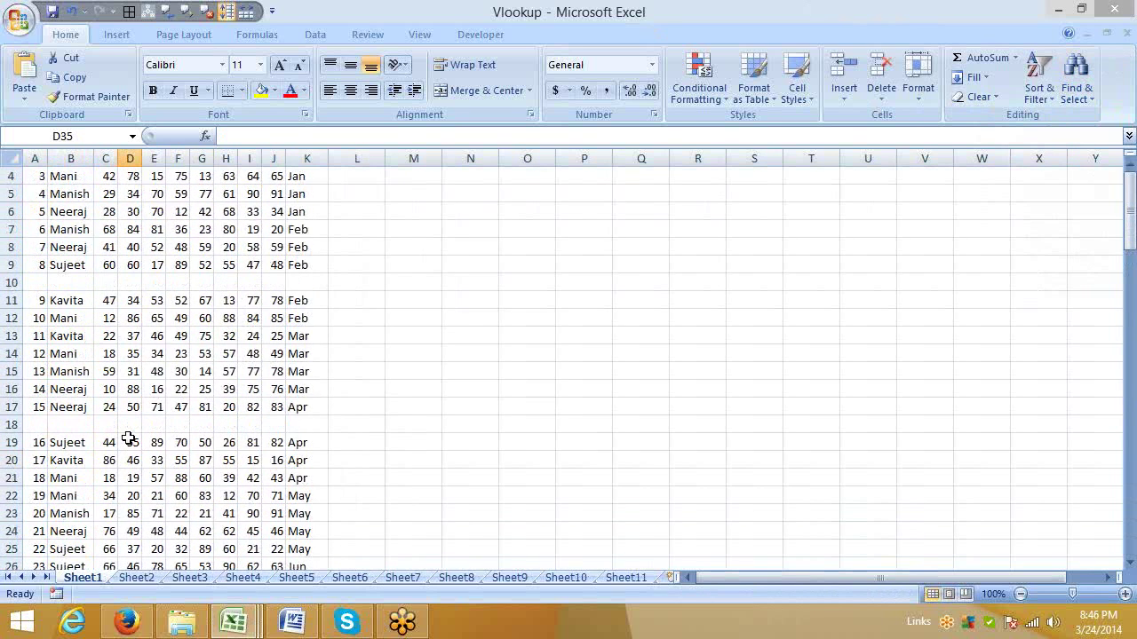
pyautogui.click(108, 477)
pyautogui.click(88, 317)
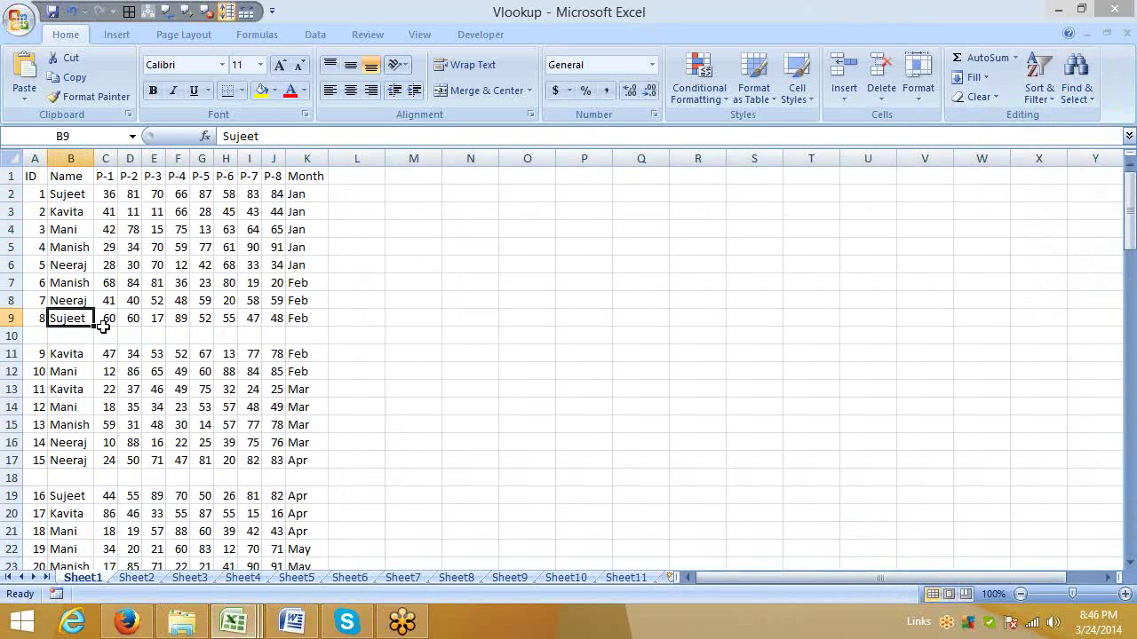
pyautogui.click(105, 333)
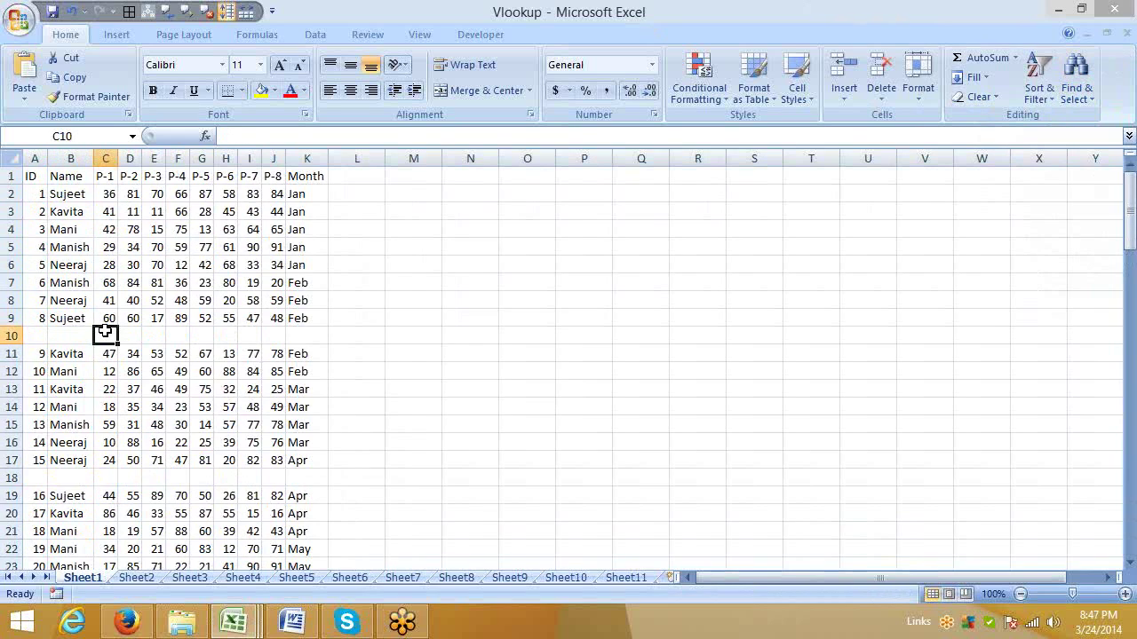
pyautogui.click(12, 334)
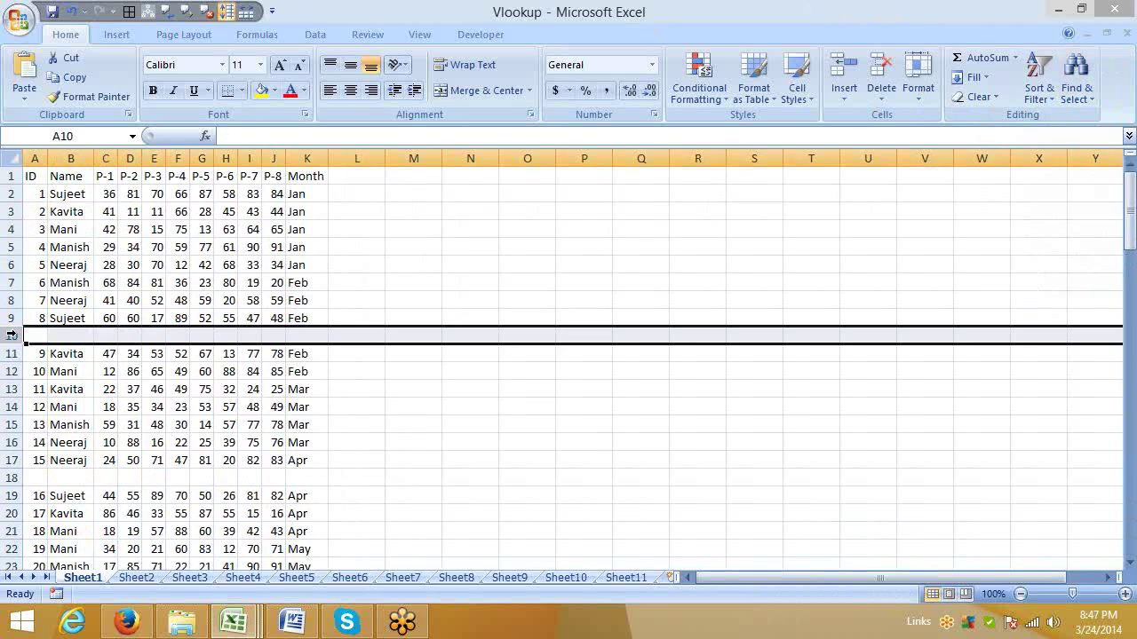
# Try deleting the blank row 10, and undo the deletion
pyautogui.rightClick(11, 333)
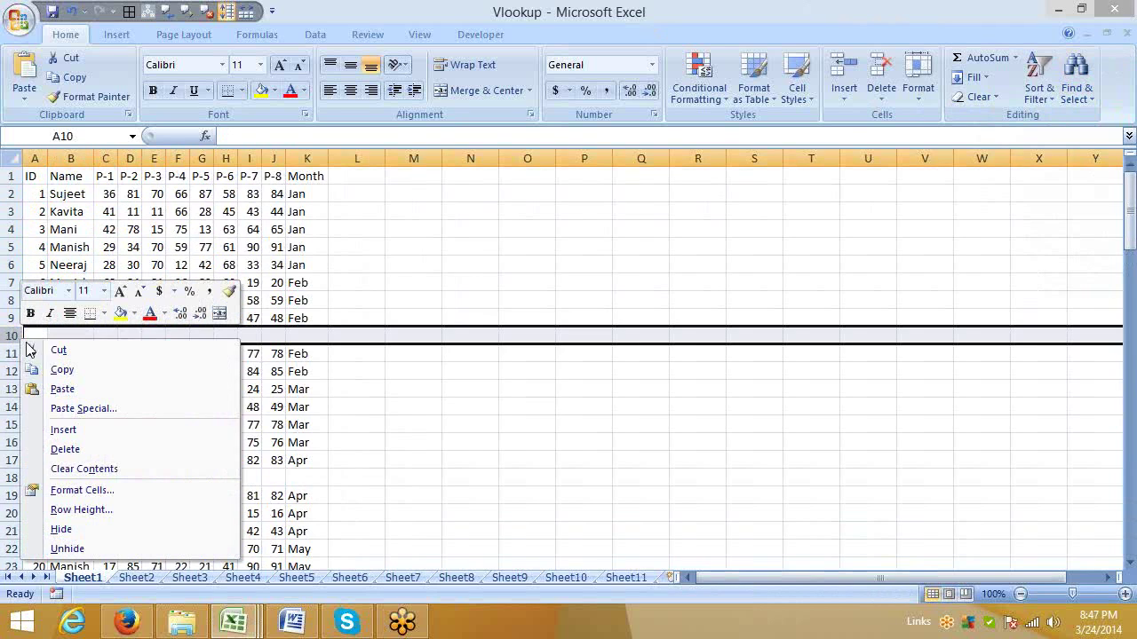
pyautogui.click(65, 449)
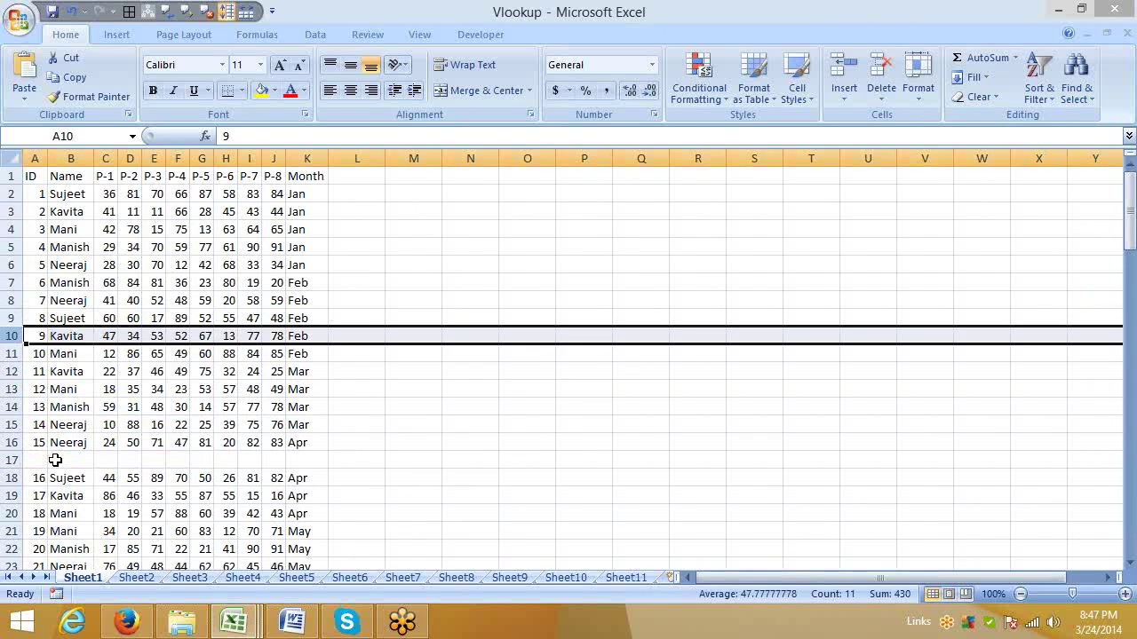
pyautogui.hotkey('ctrl', 'z')
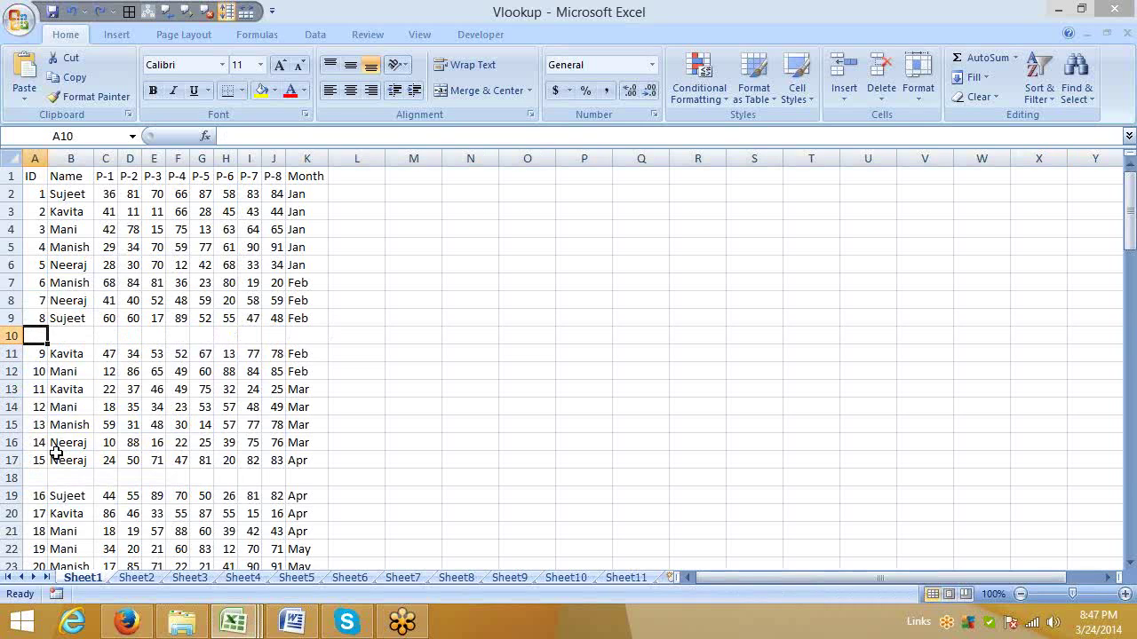
# Select the table's header row from ID to Month (A1:K1)
pyautogui.press('Down')
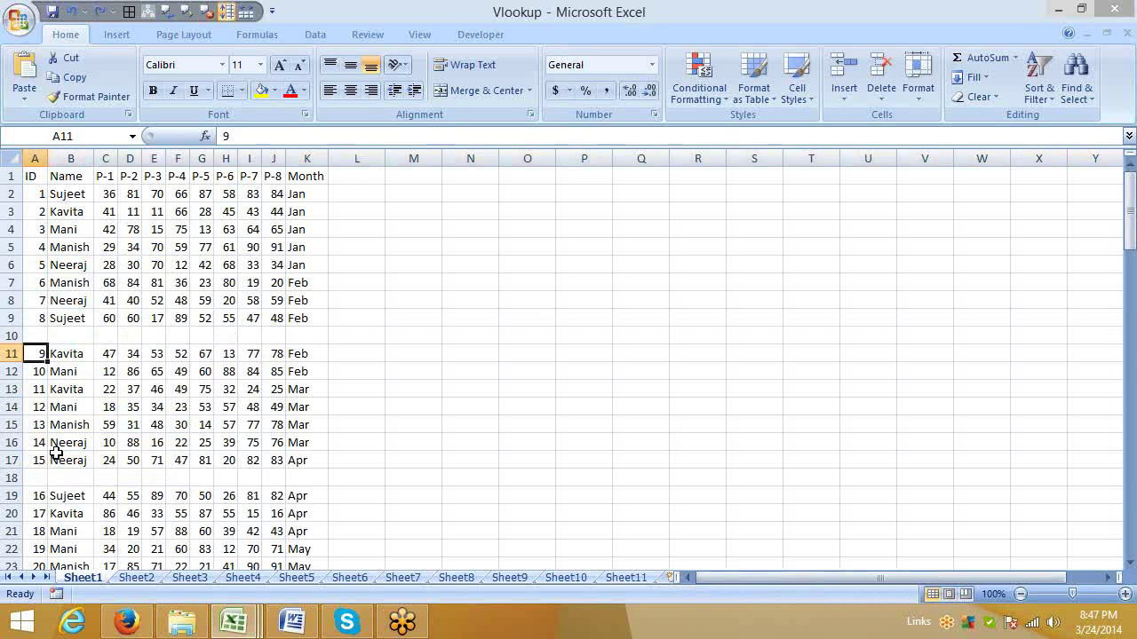
pyautogui.press('Down')
pyautogui.press('Up')
pyautogui.hotkey('ctrl', 'Up')
pyautogui.hotkey('ctrl', 'Up')
pyautogui.hotkey('ctrl', 'shift', 'Right')
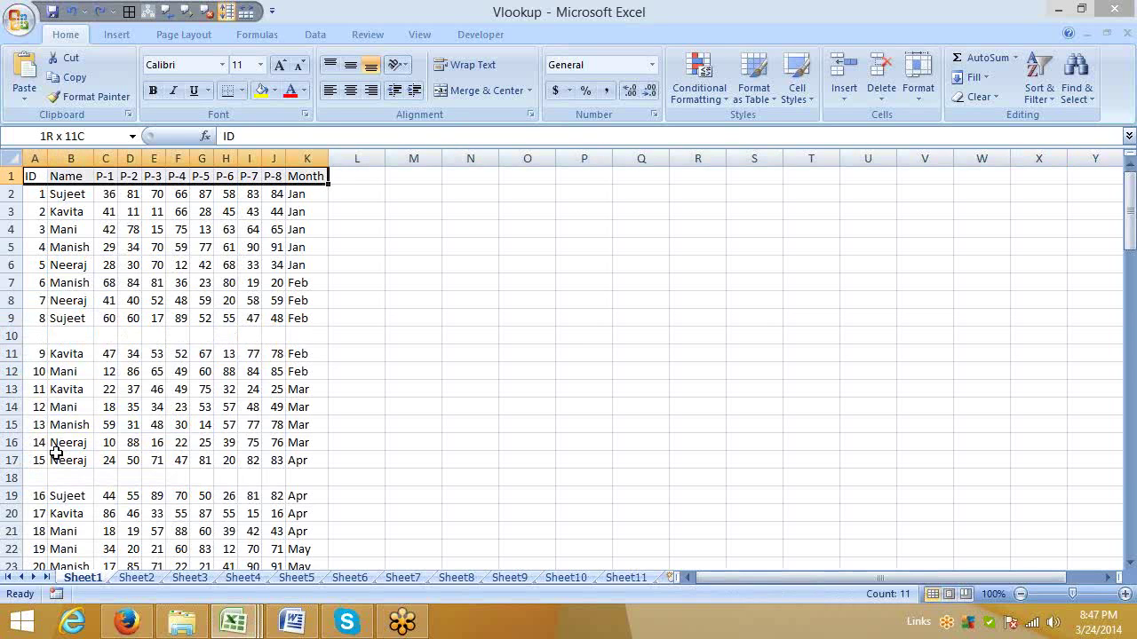
# Extend the header selection down across all the blank rows to the last record in row 106
pyautogui.hotkey('ctrl', 'shift', 'Down')
pyautogui.hotkey('ctrl', 'shift', 'Down')
pyautogui.hotkey('ctrl', 'shift', 'Down')
pyautogui.hotkey('ctrl', 'shift', 'Down')
pyautogui.hotkey('ctrl', 'shift', 'Down')
pyautogui.hotkey('ctrl', 'shift', 'Down')
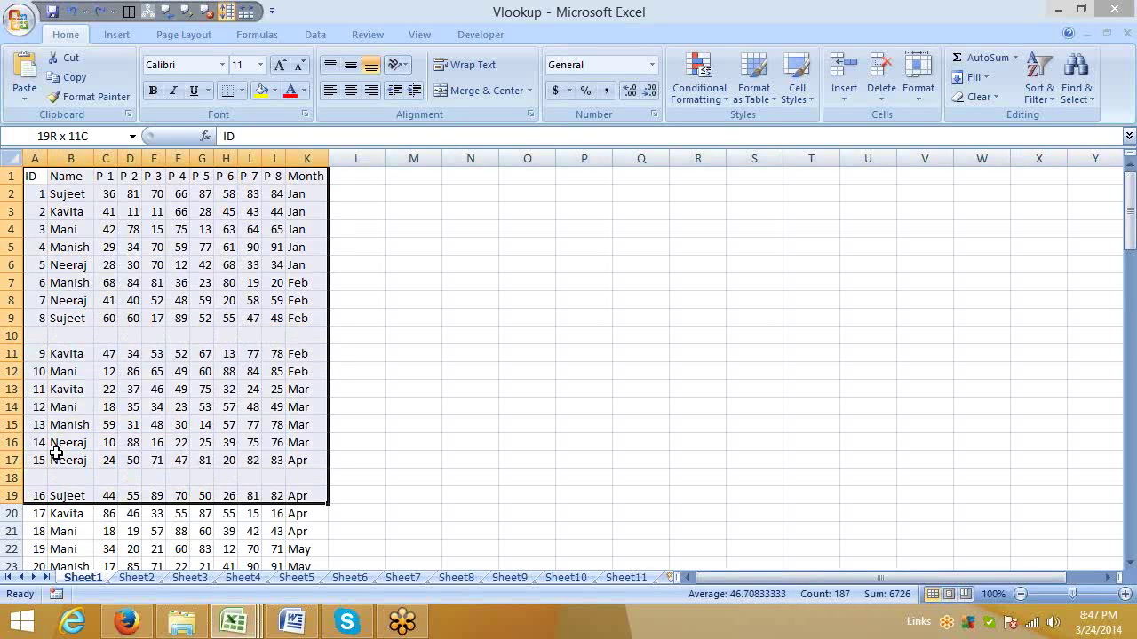
pyautogui.hotkey('ctrl', 'shift', 'Down')
pyautogui.hotkey('ctrl', 'shift', 'Down')
pyautogui.hotkey('ctrl', 'shift', 'Down')
pyautogui.hotkey('ctrl', 'shift', 'Down')
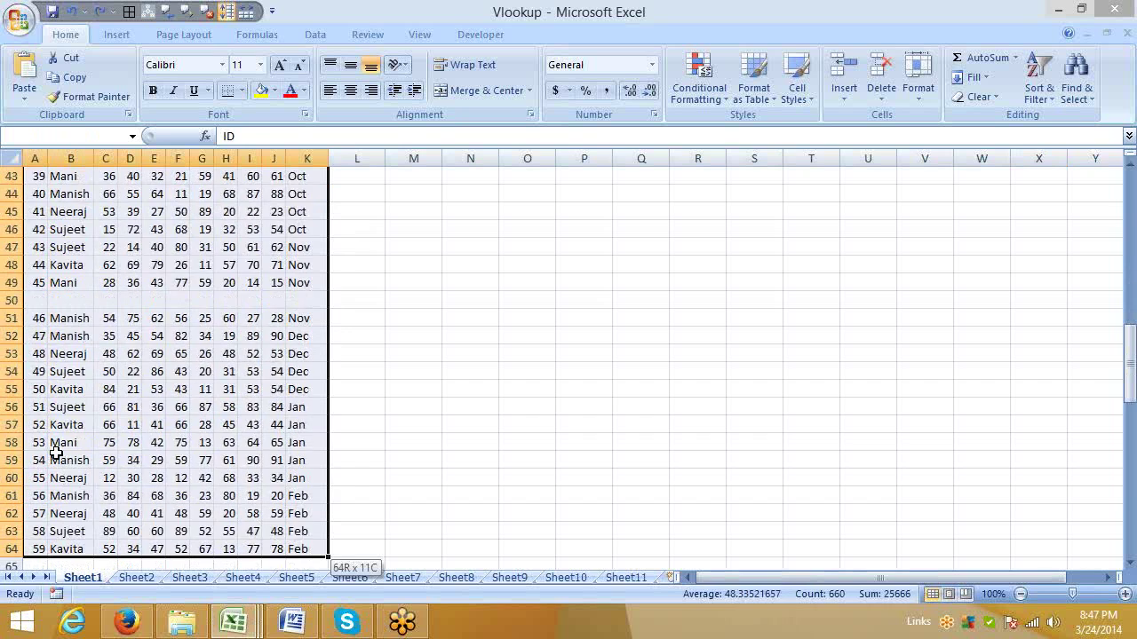
pyautogui.hotkey('ctrl', 'shift', 'Down')
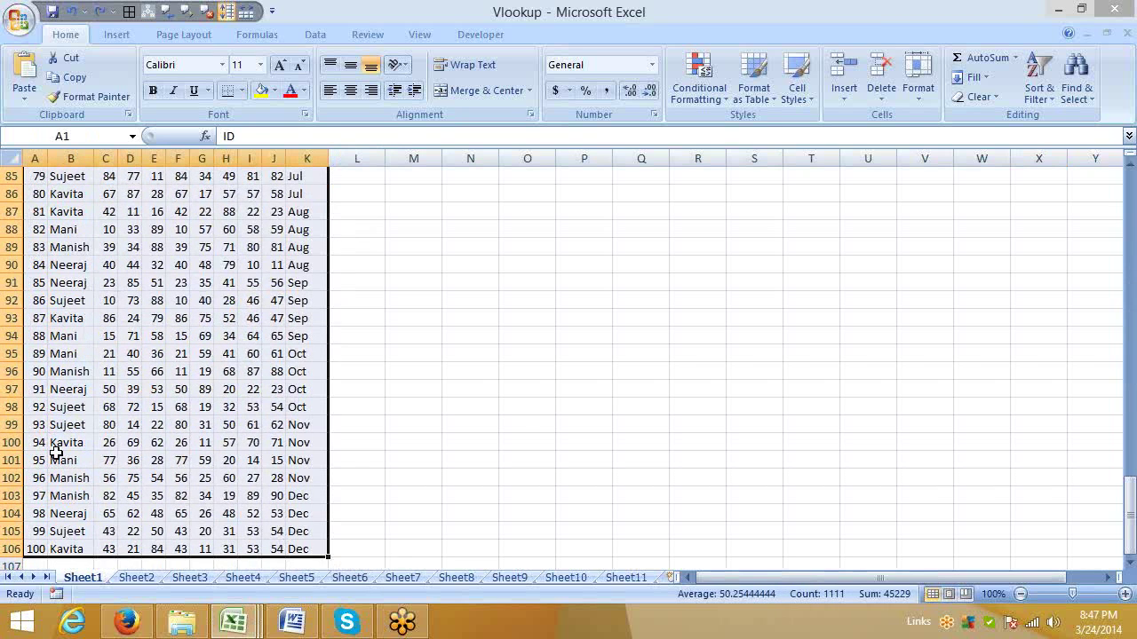
# Sort the selected range with a custom sort by ID on values, smallest to largest, treating the first row as headers
pyautogui.scroll(3, 177, 432)
pyautogui.scroll(20, 177, 433)
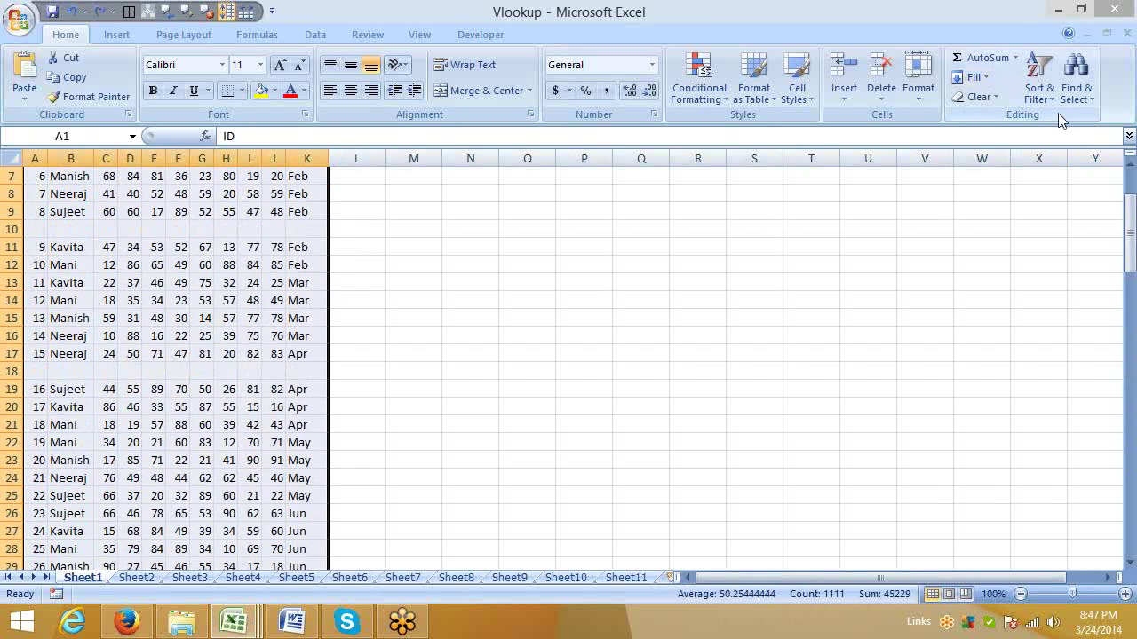
pyautogui.scroll(2, 912, 225)
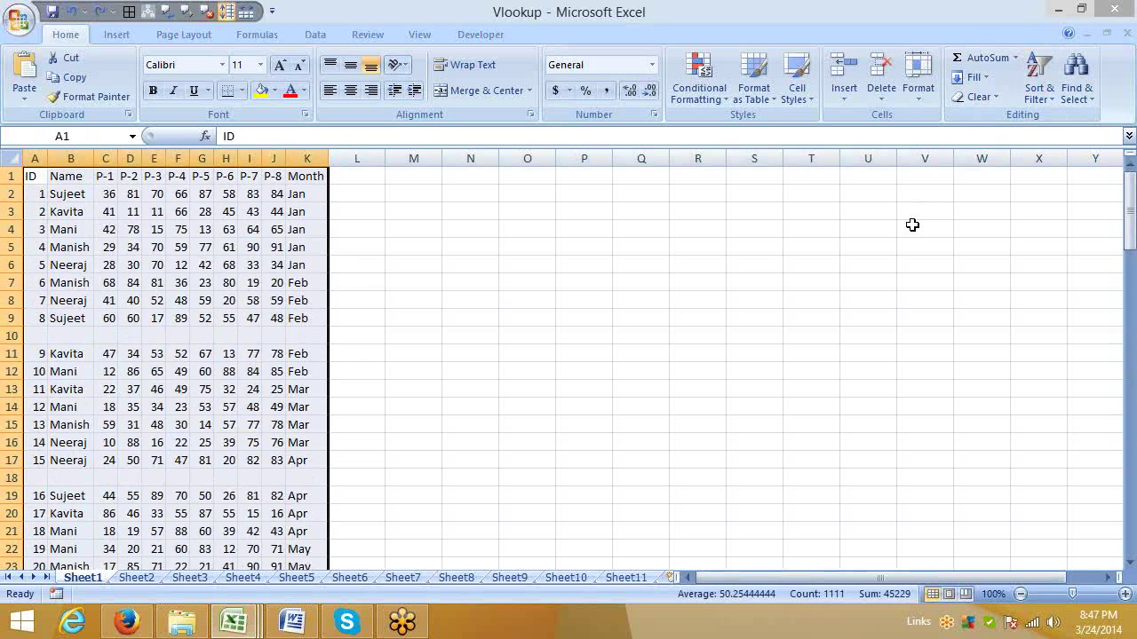
pyautogui.click(1044, 108)
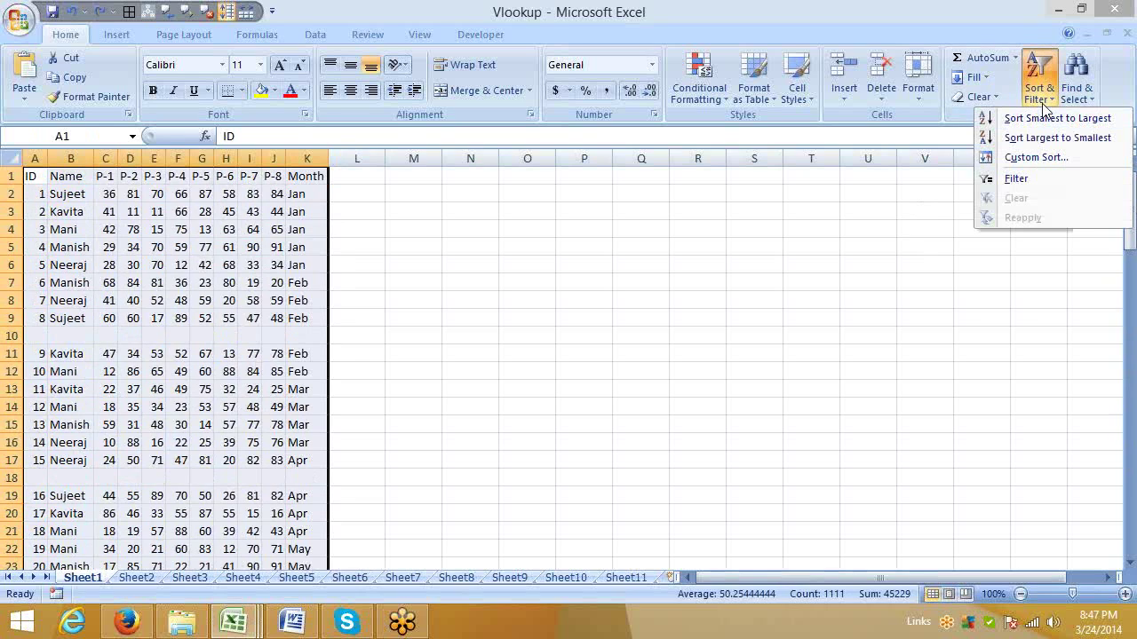
pyautogui.click(1016, 167)
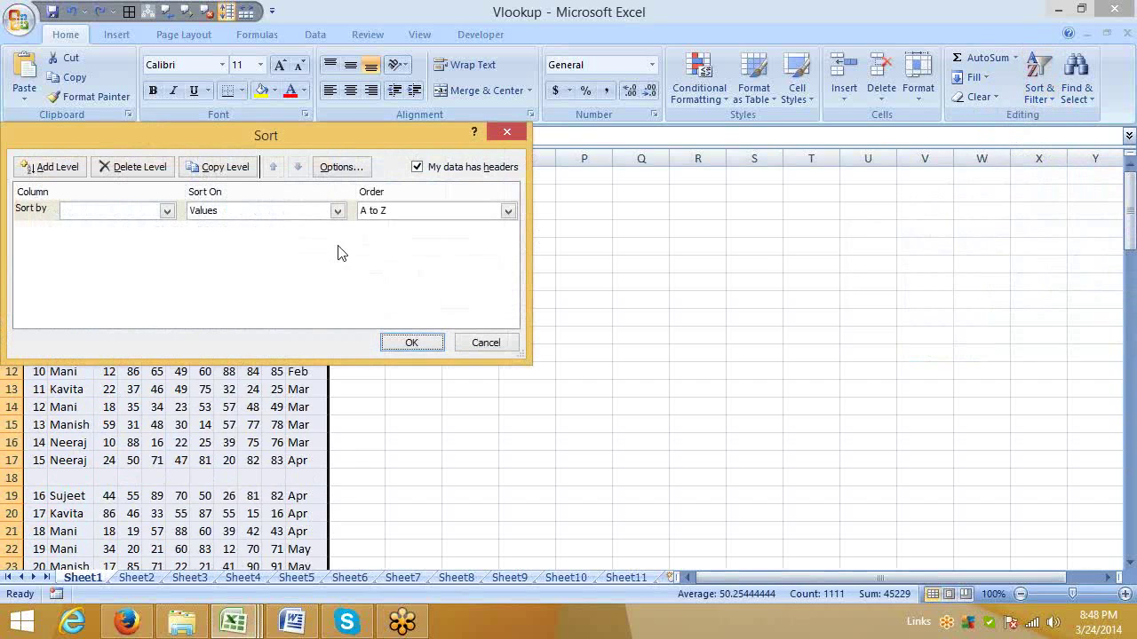
pyautogui.moveTo(244, 139); pyautogui.dragTo(486, 142)
pyautogui.click(362, 219)
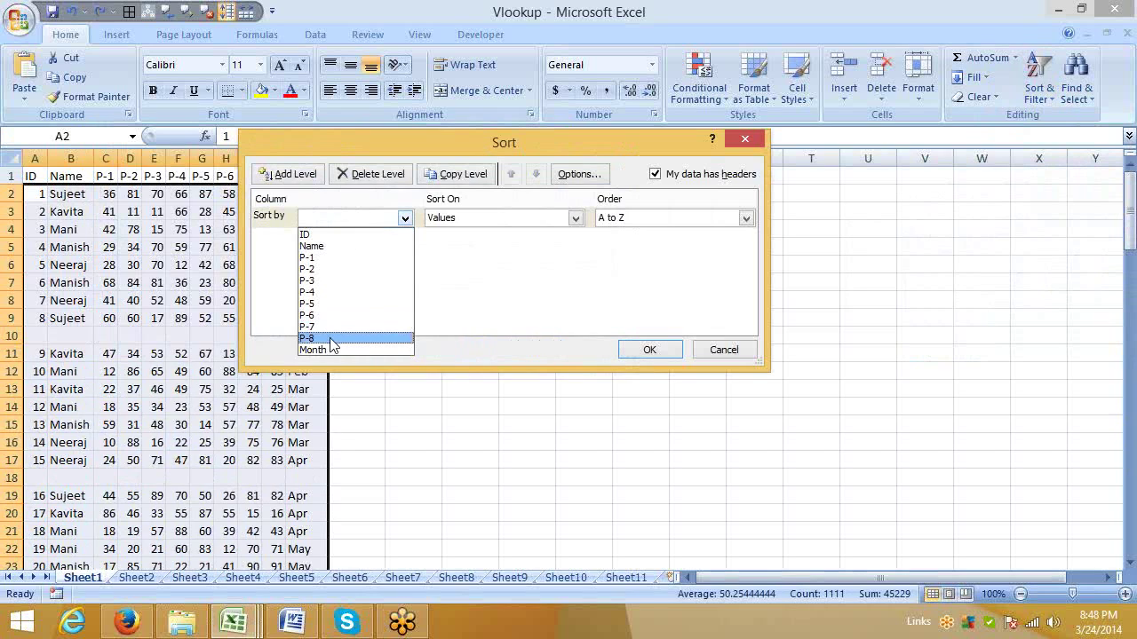
pyautogui.click(349, 234)
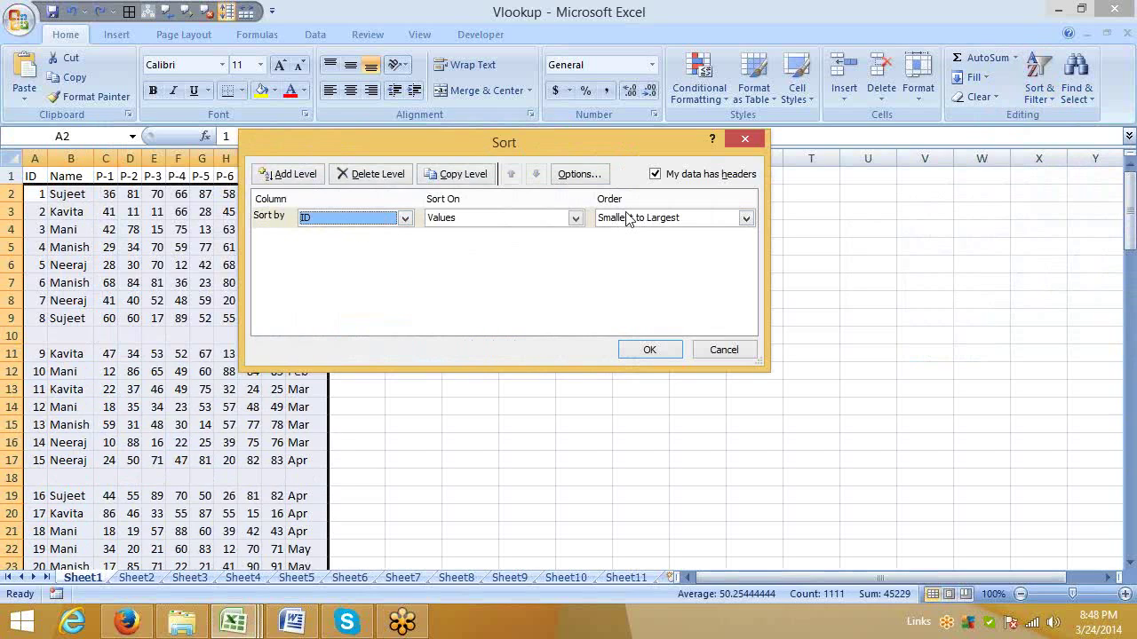
pyautogui.click(650, 351)
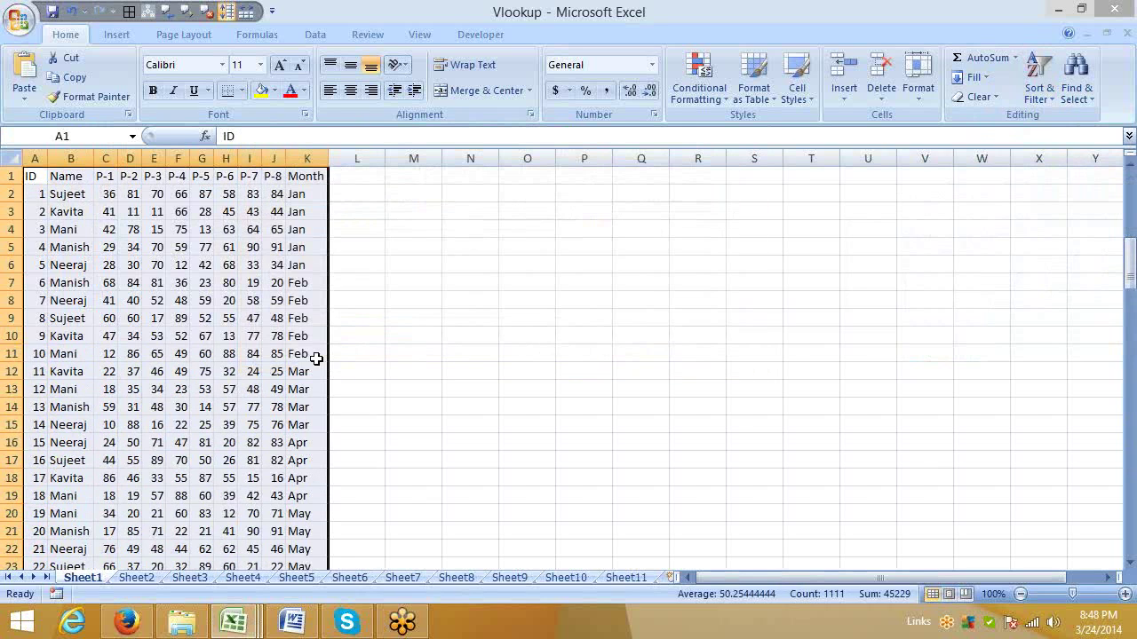
# Examine the sorted table down to its end for remaining blank rows, and return to cell A1
pyautogui.scroll(-20, 315, 357)
pyautogui.scroll(-4, 315, 357)
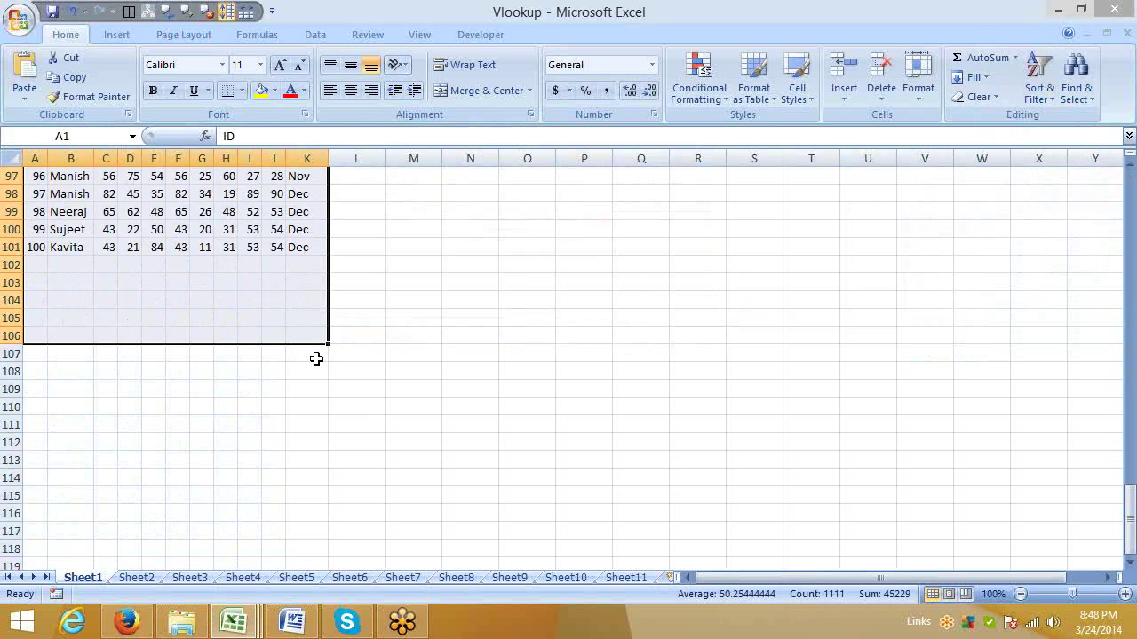
pyautogui.scroll(20, 315, 357)
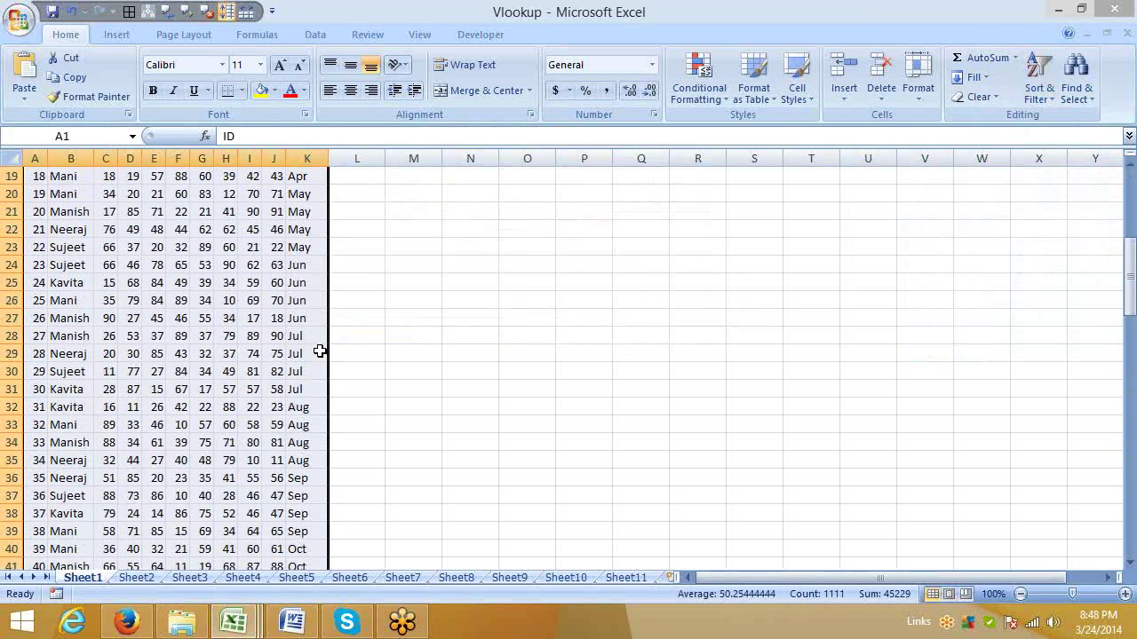
pyautogui.scroll(6, 319, 351)
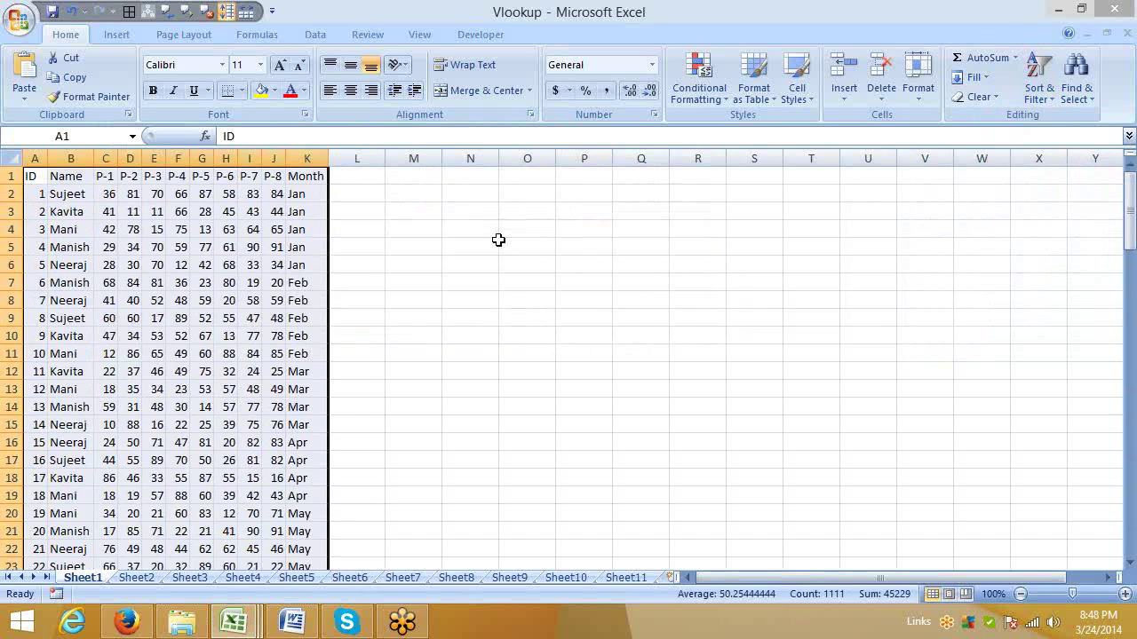
pyautogui.click(197, 223)
pyautogui.click(106, 228)
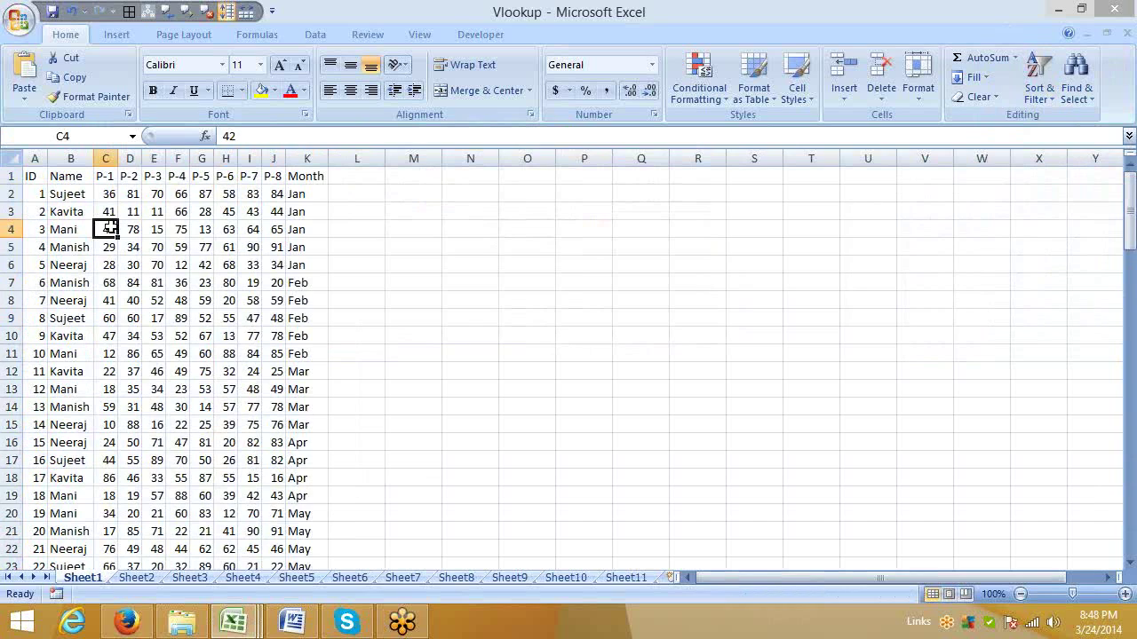
pyautogui.click(62, 176)
pyautogui.press('Left')
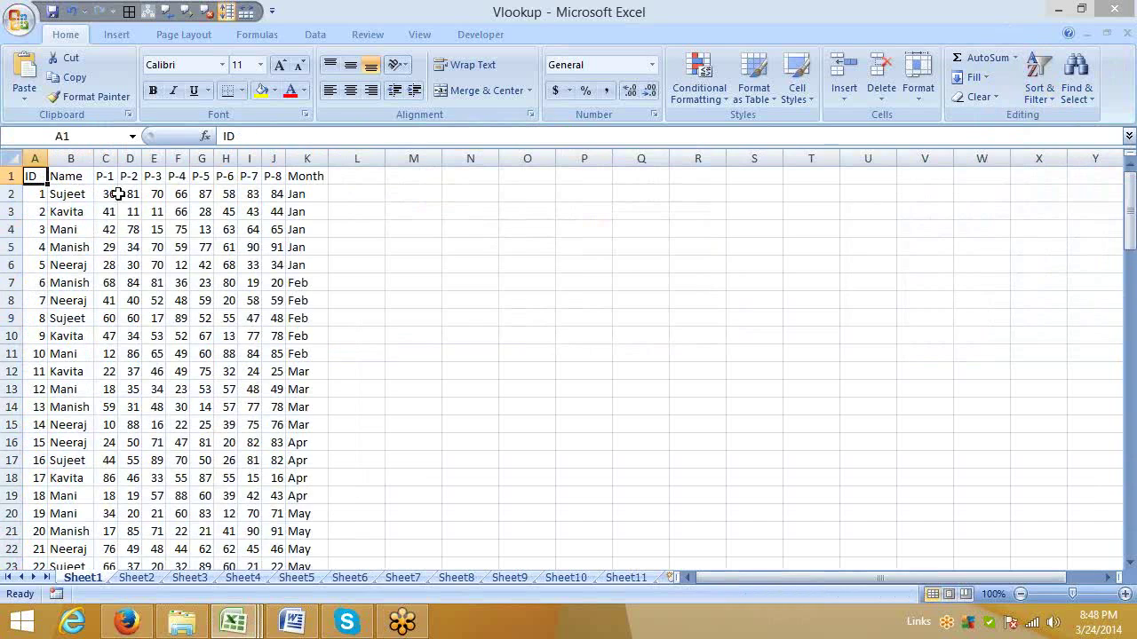
pyautogui.click(178, 175)
pyautogui.click(1039, 87)
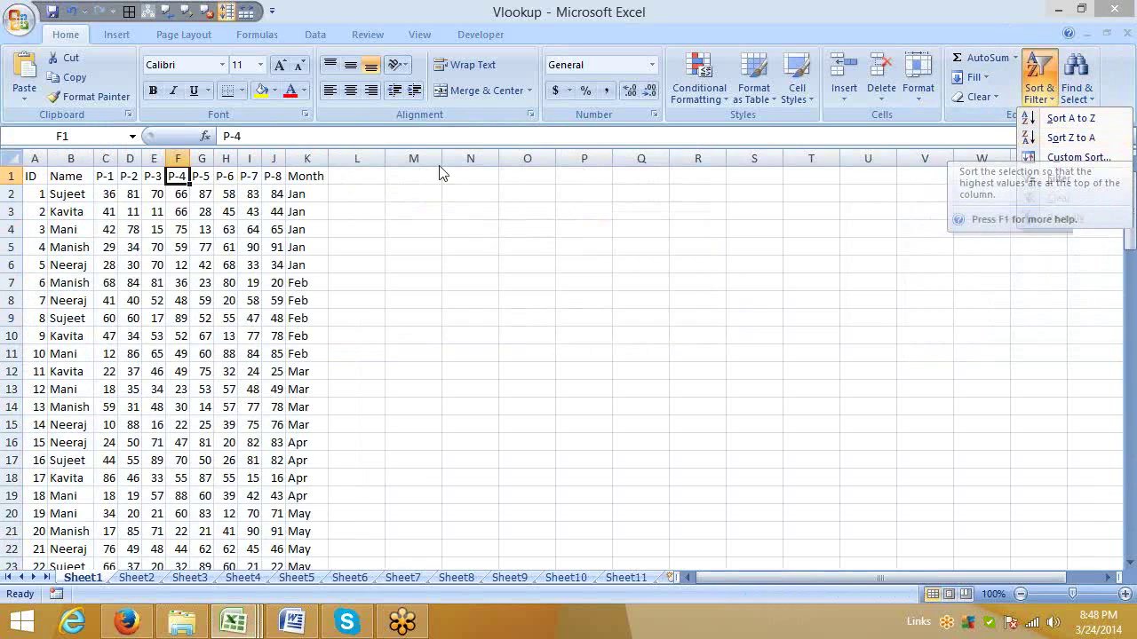
pyautogui.click(177, 164)
pyautogui.click(177, 160)
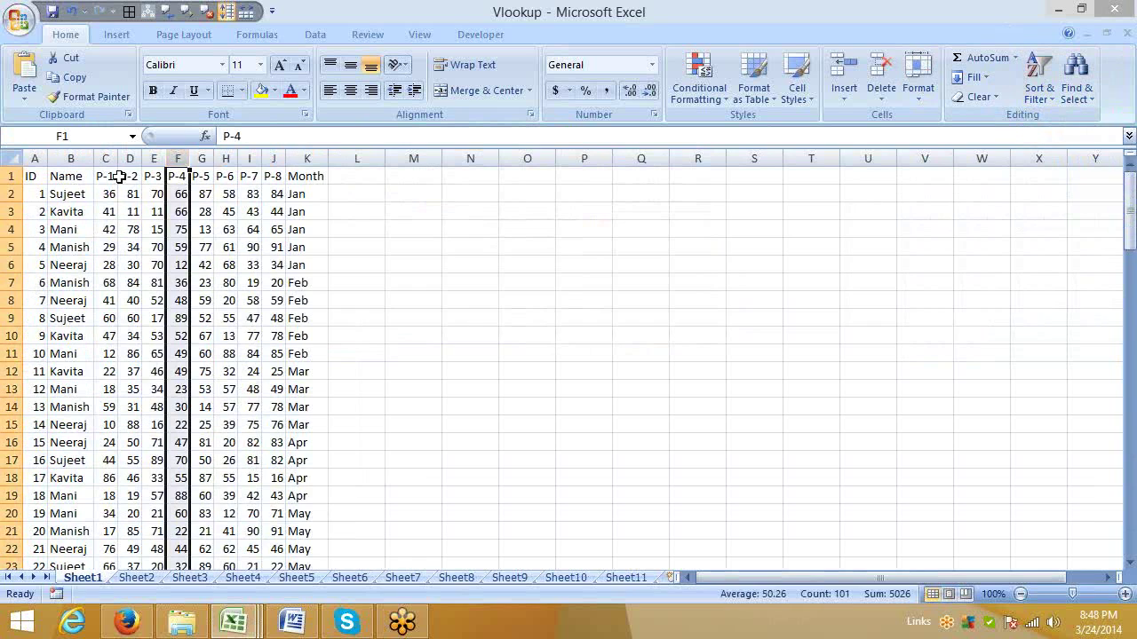
pyautogui.moveTo(40, 193); pyautogui.dragTo(297, 189)
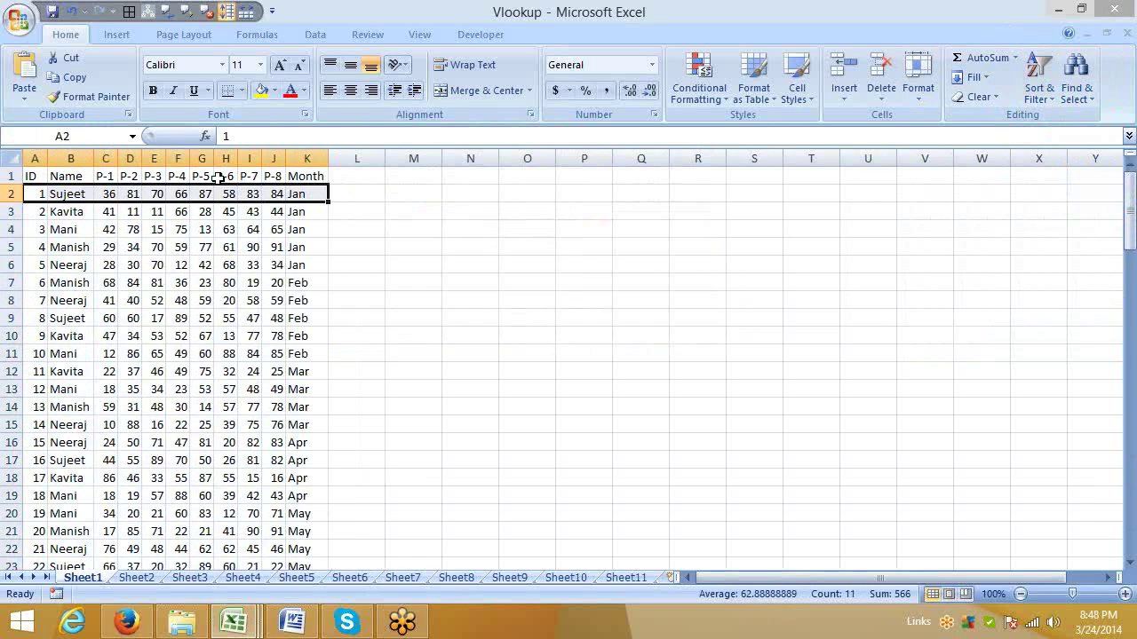
pyautogui.click(211, 179)
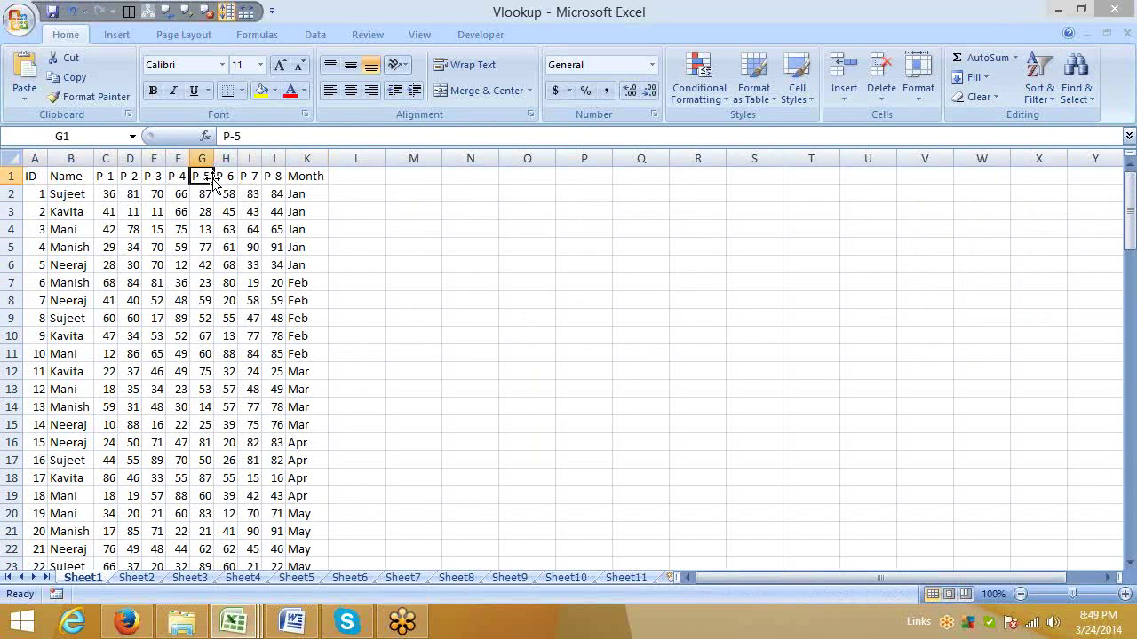
pyautogui.click(1040, 89)
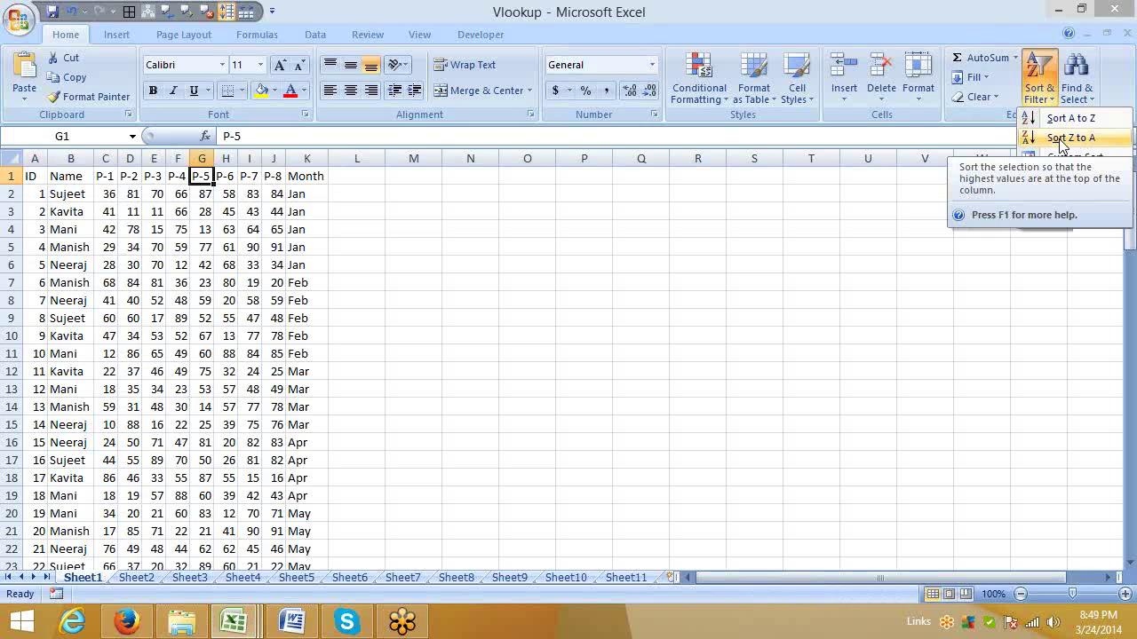
pyautogui.click(456, 175)
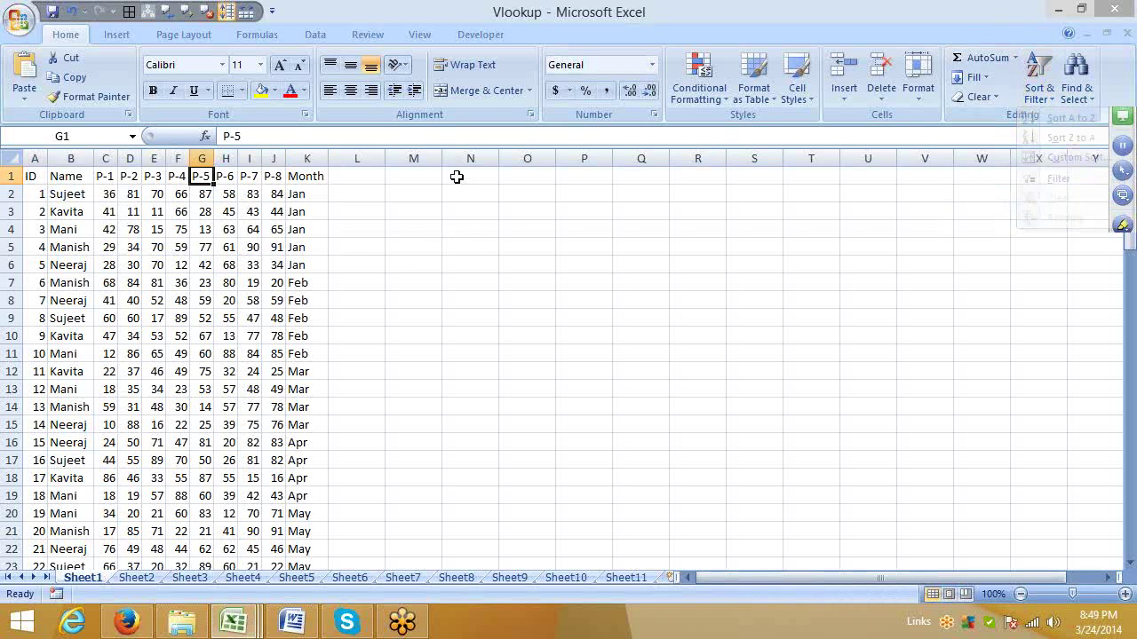
# Insert a blank column between P-4 and P-5, and select cells in the data blocks on both sides of it
pyautogui.click(203, 158)
pyautogui.rightClick(204, 160)
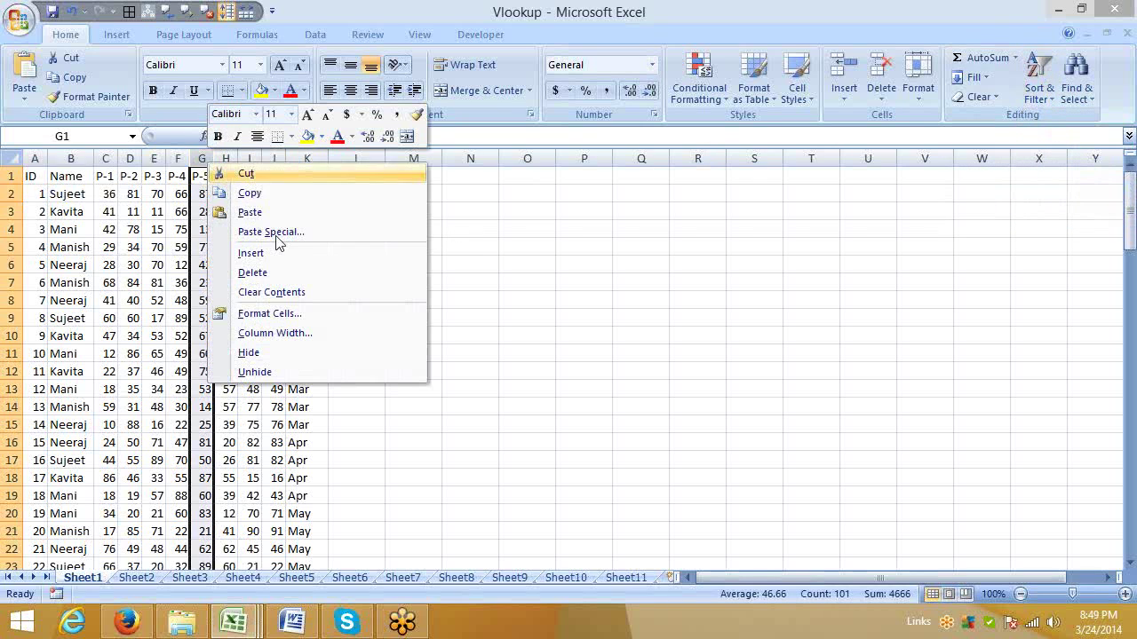
pyautogui.click(399, 253)
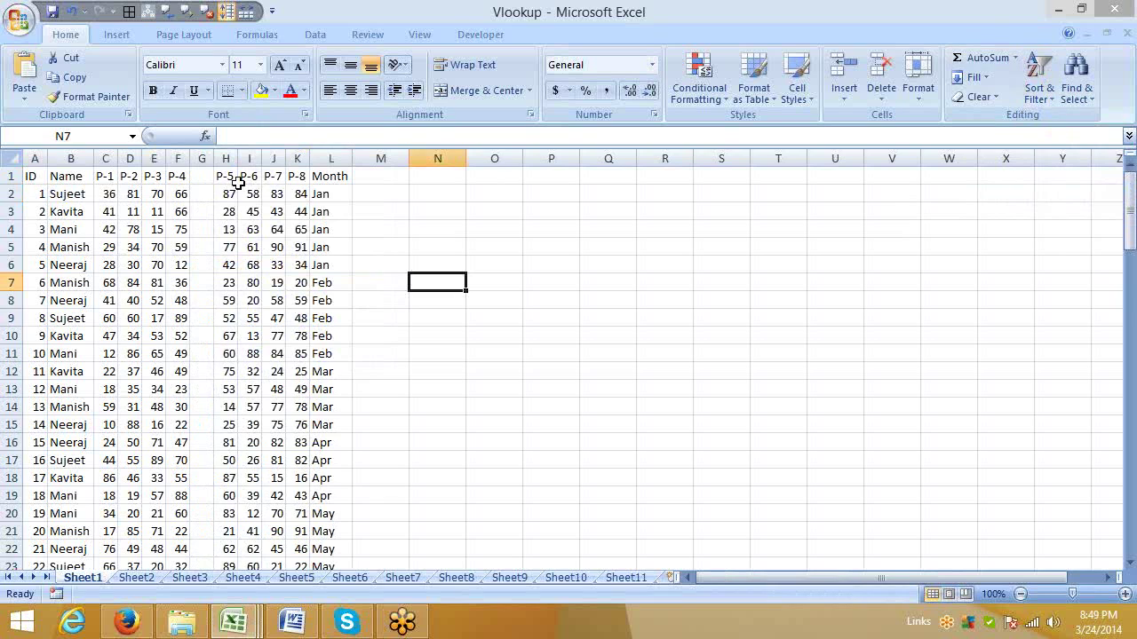
pyautogui.moveTo(228, 176); pyautogui.dragTo(341, 335)
pyautogui.moveTo(174, 174); pyautogui.dragTo(34, 169)
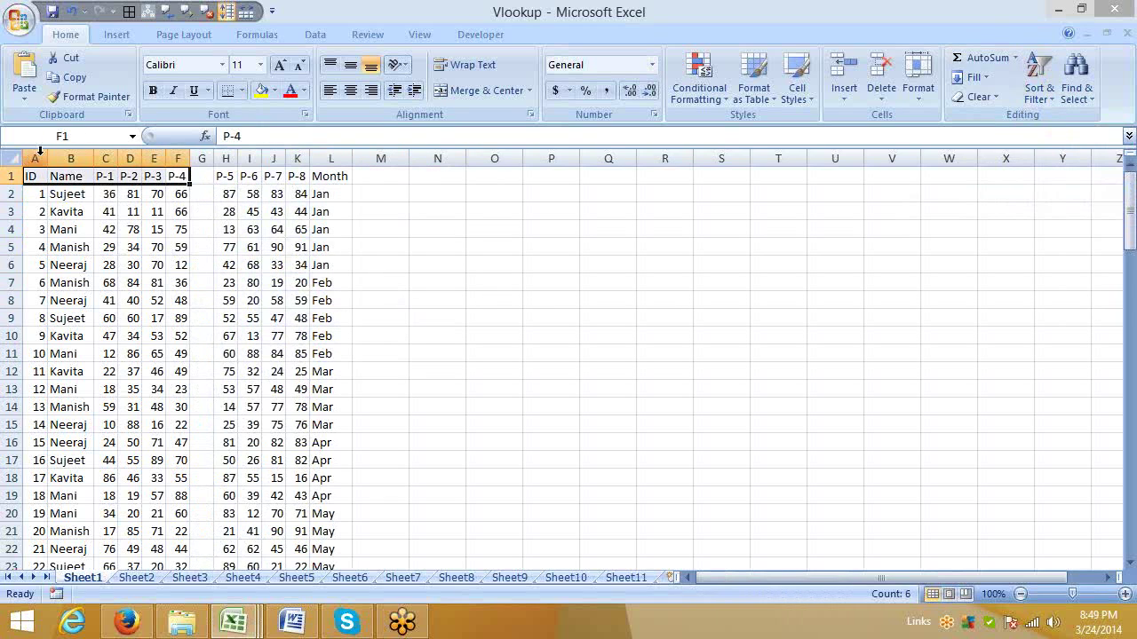
# Delete the blank column G between P-4 and P-5
pyautogui.click(202, 158)
pyautogui.rightClick(202, 159)
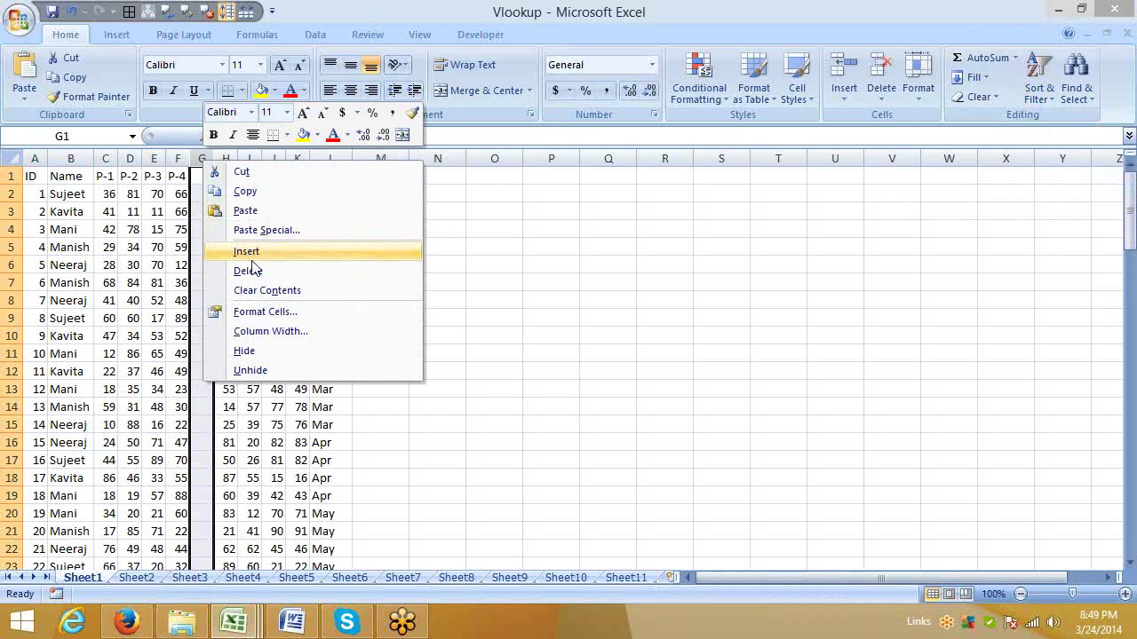
pyautogui.click(263, 274)
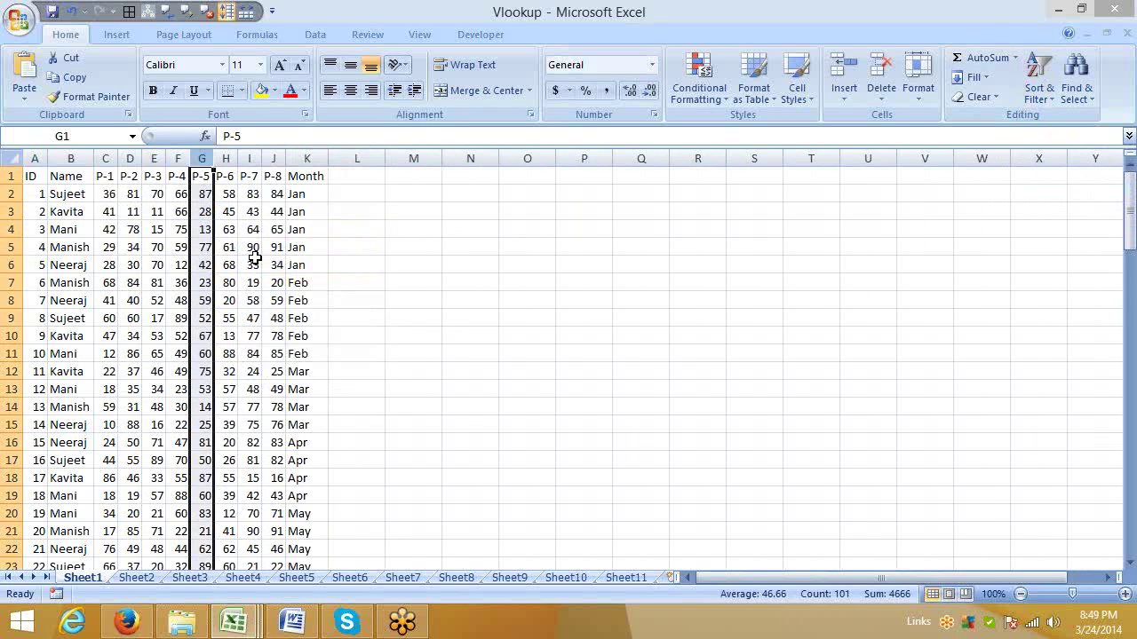
# Sort the whole table with a custom sort by Name on values, A to Z, treating the first row as headers
pyautogui.click(205, 191)
pyautogui.click(36, 176)
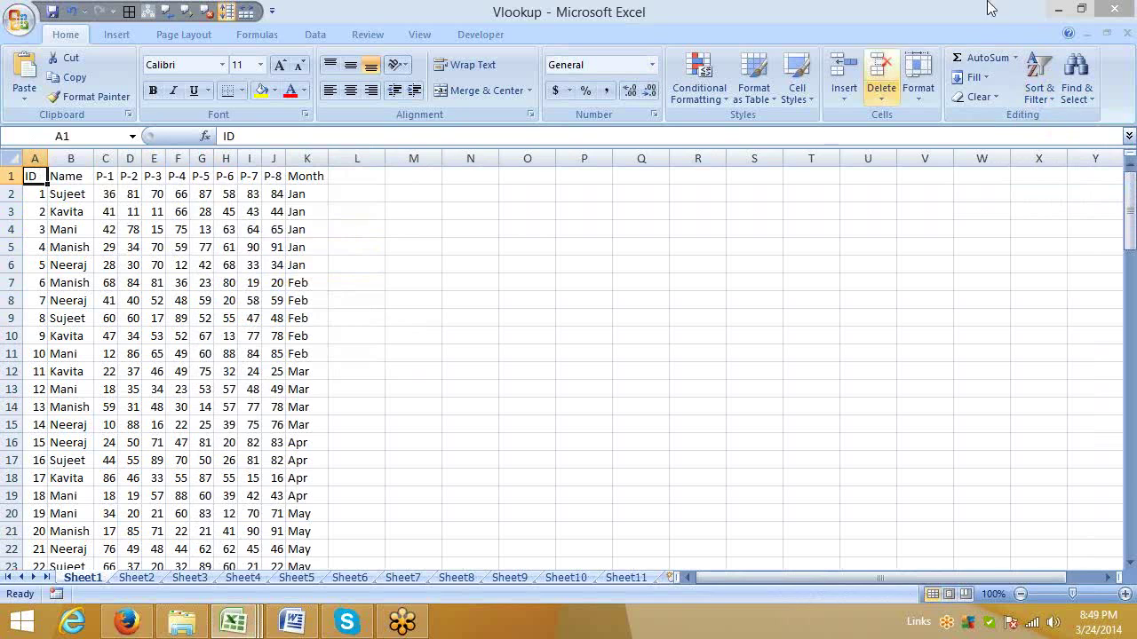
pyautogui.click(1045, 91)
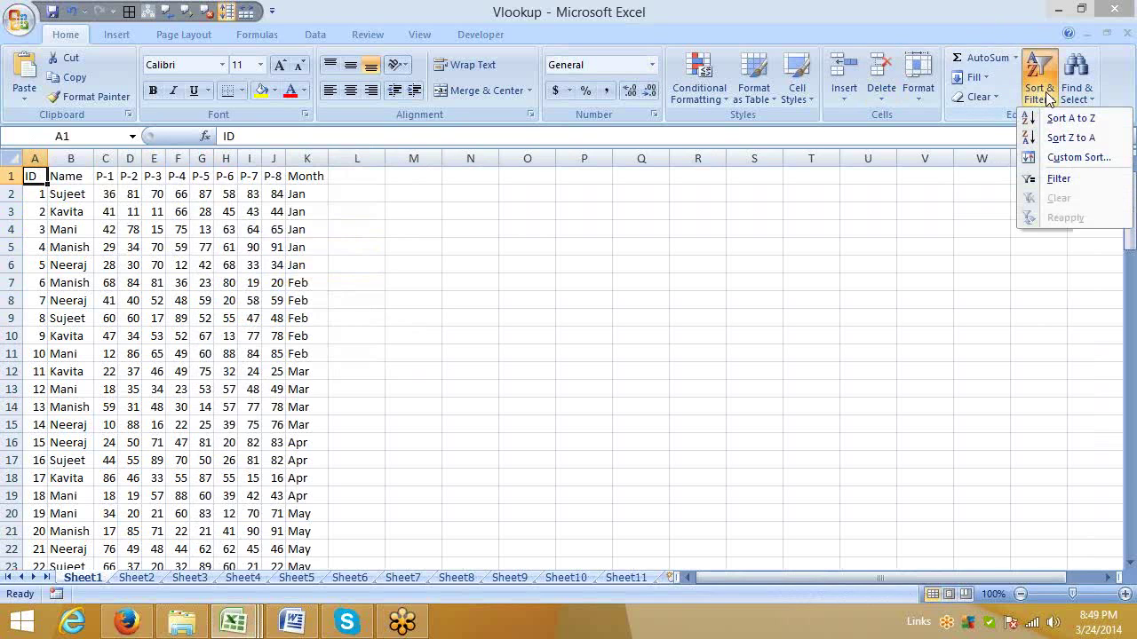
pyautogui.click(1063, 168)
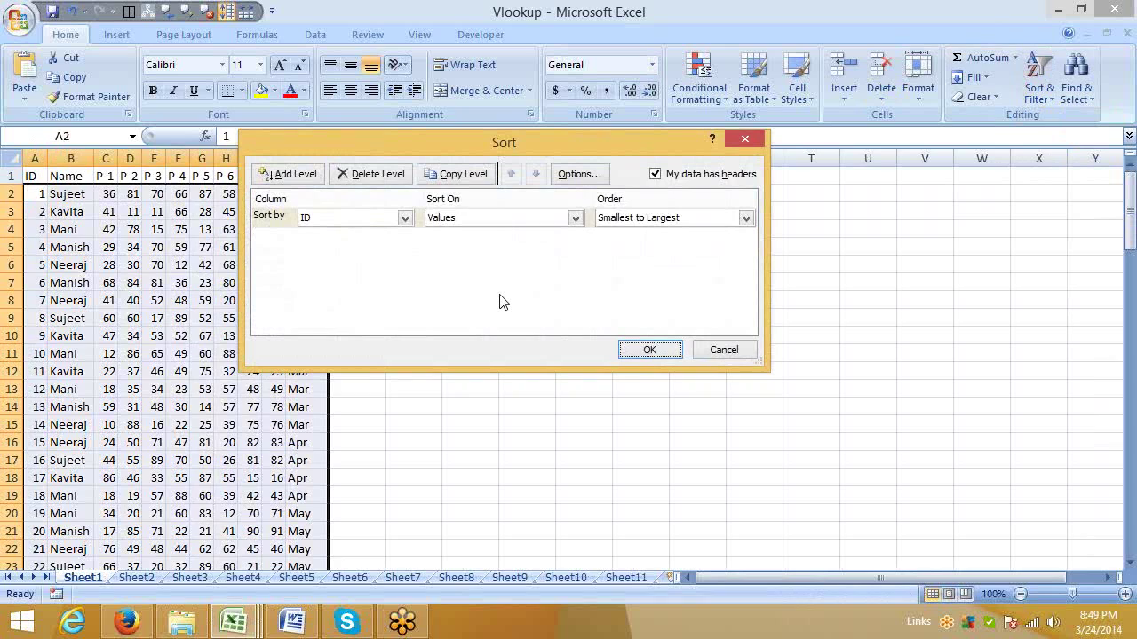
pyautogui.click(382, 222)
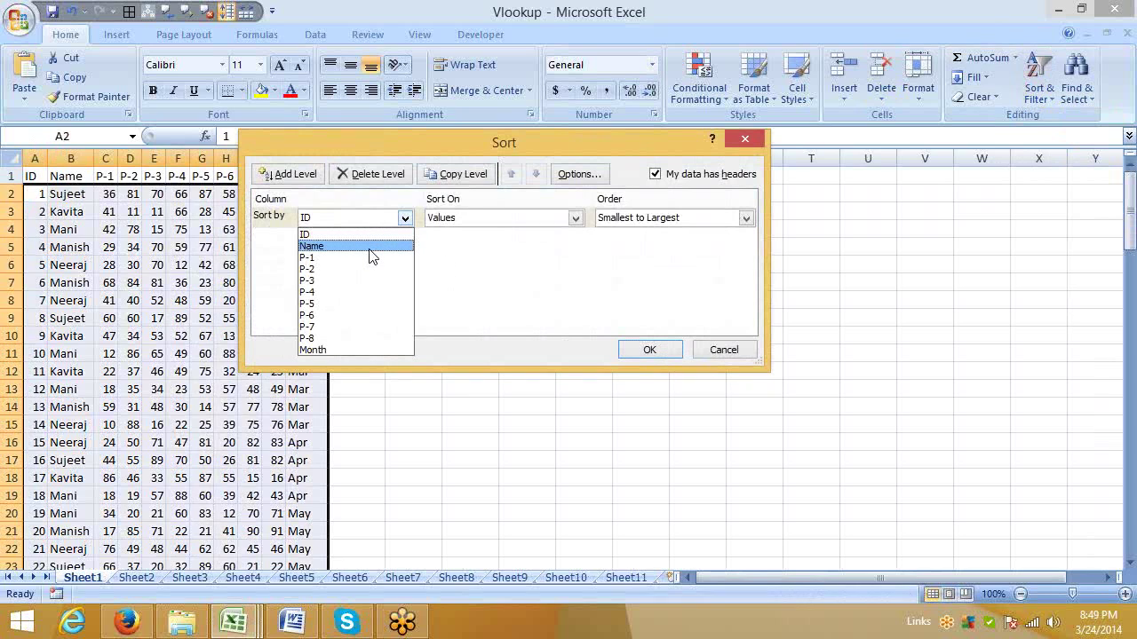
pyautogui.click(372, 256)
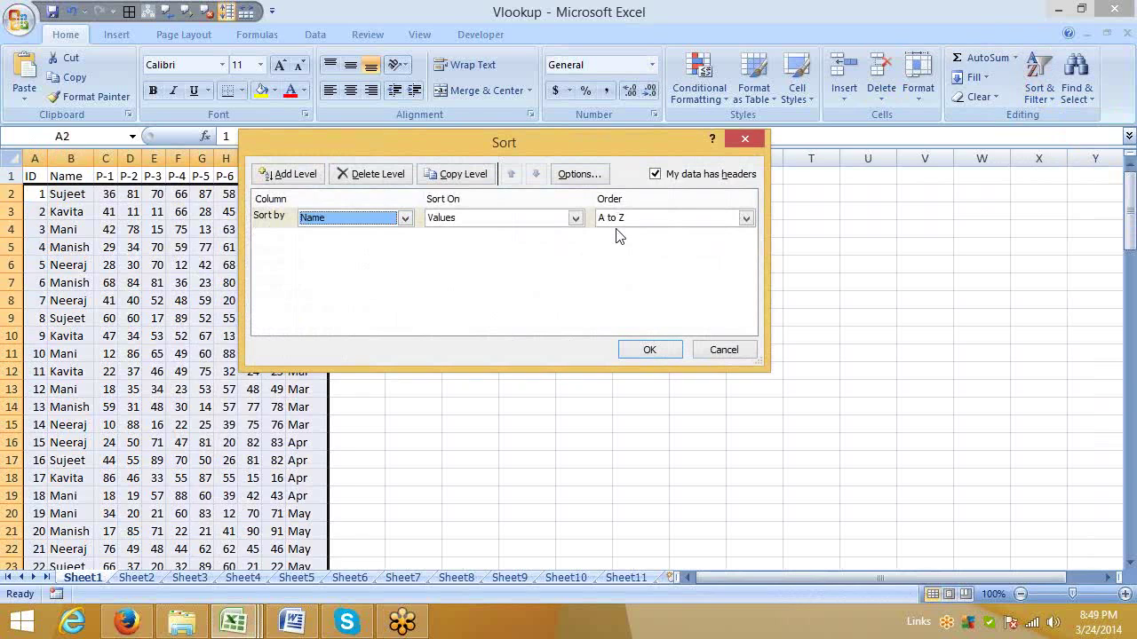
pyautogui.click(662, 349)
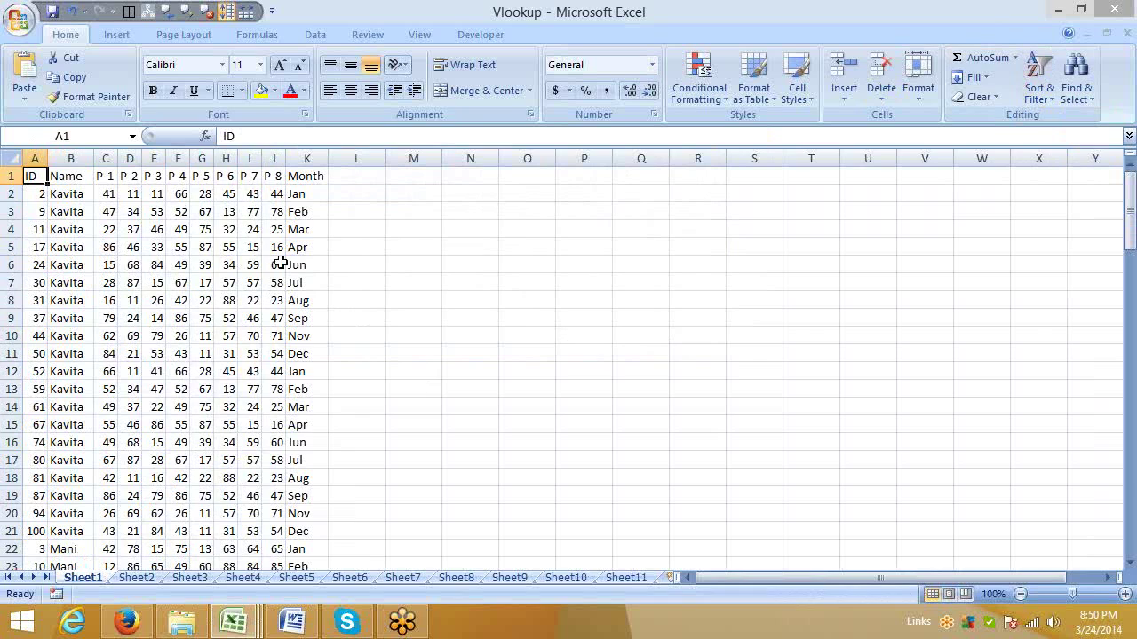
# Examine the order of the P-1 values within the first name groups of the sorted table
pyautogui.click(106, 176)
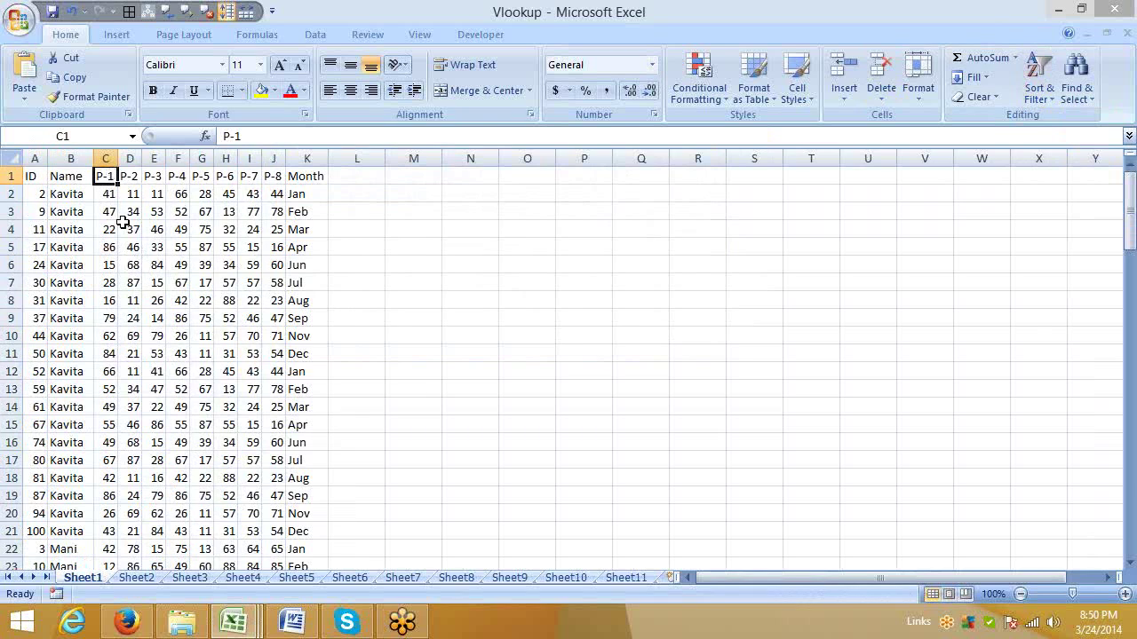
pyautogui.click(107, 194)
pyautogui.click(106, 211)
pyautogui.click(107, 228)
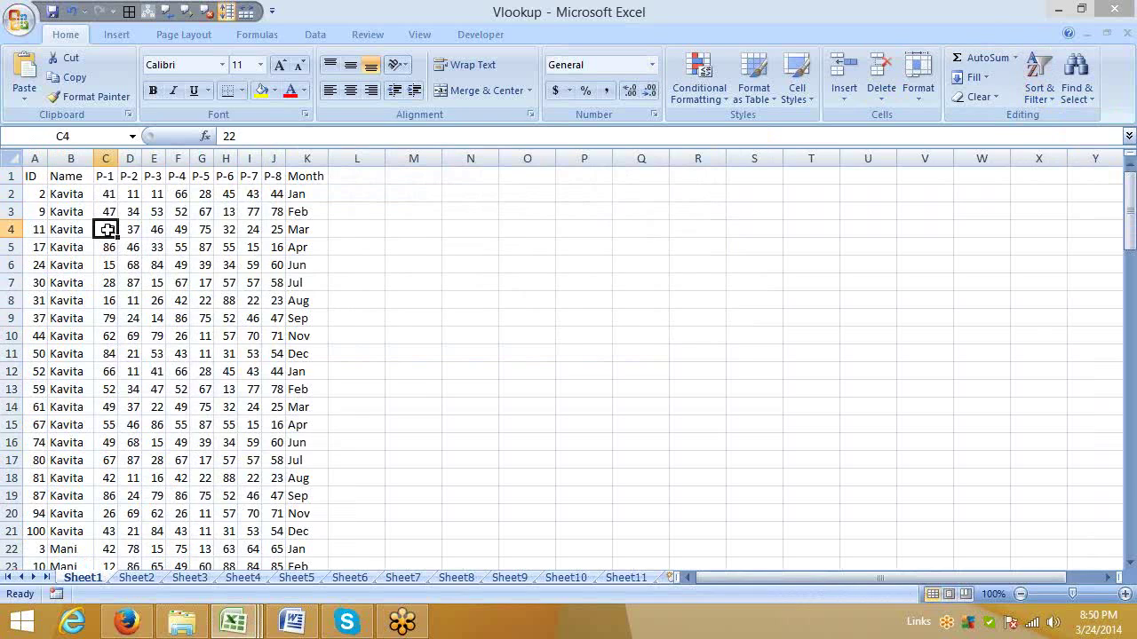
pyautogui.click(106, 195)
pyautogui.moveTo(107, 225); pyautogui.dragTo(106, 525)
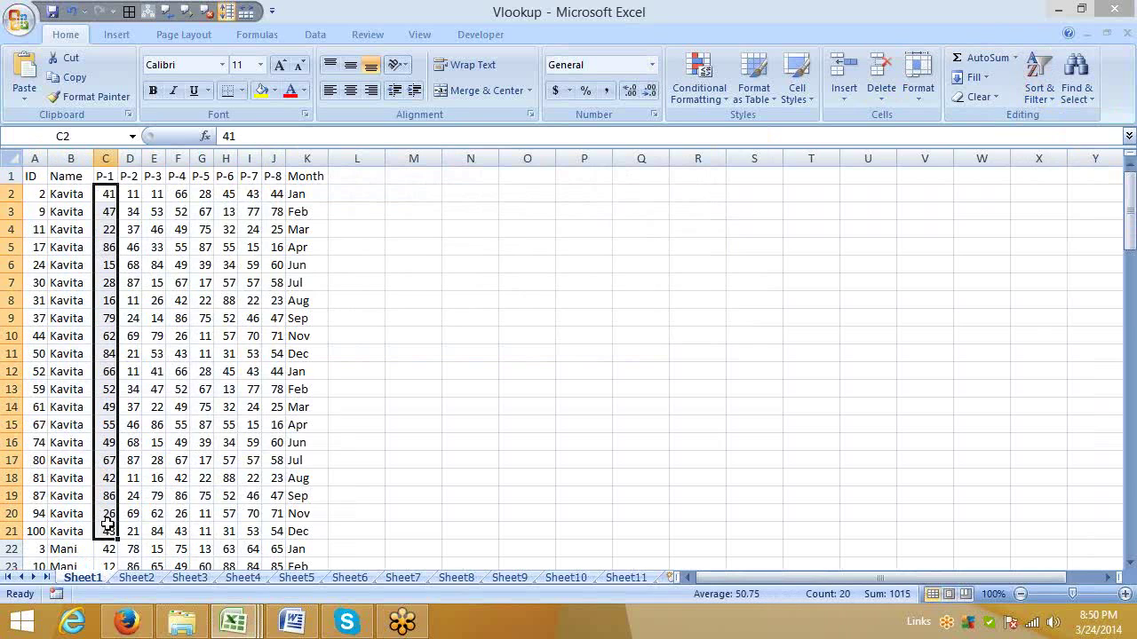
pyautogui.scroll(-2, 107, 497)
pyautogui.moveTo(108, 444); pyautogui.dragTo(119, 507)
pyautogui.scroll(10, 119, 507)
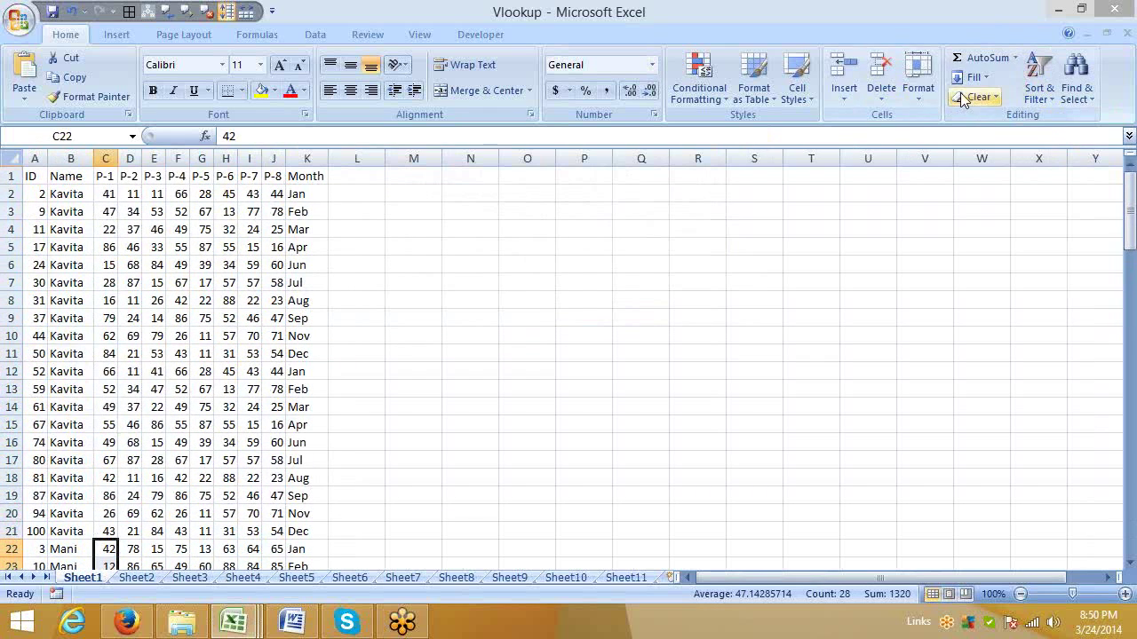
pyautogui.click(85, 191)
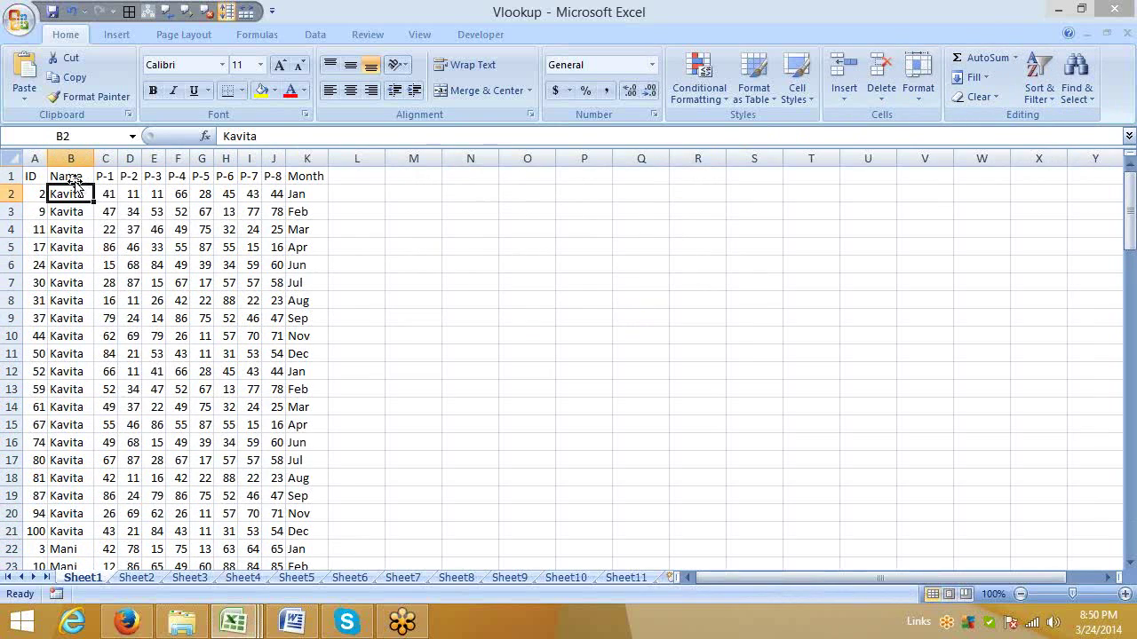
pyautogui.click(85, 177)
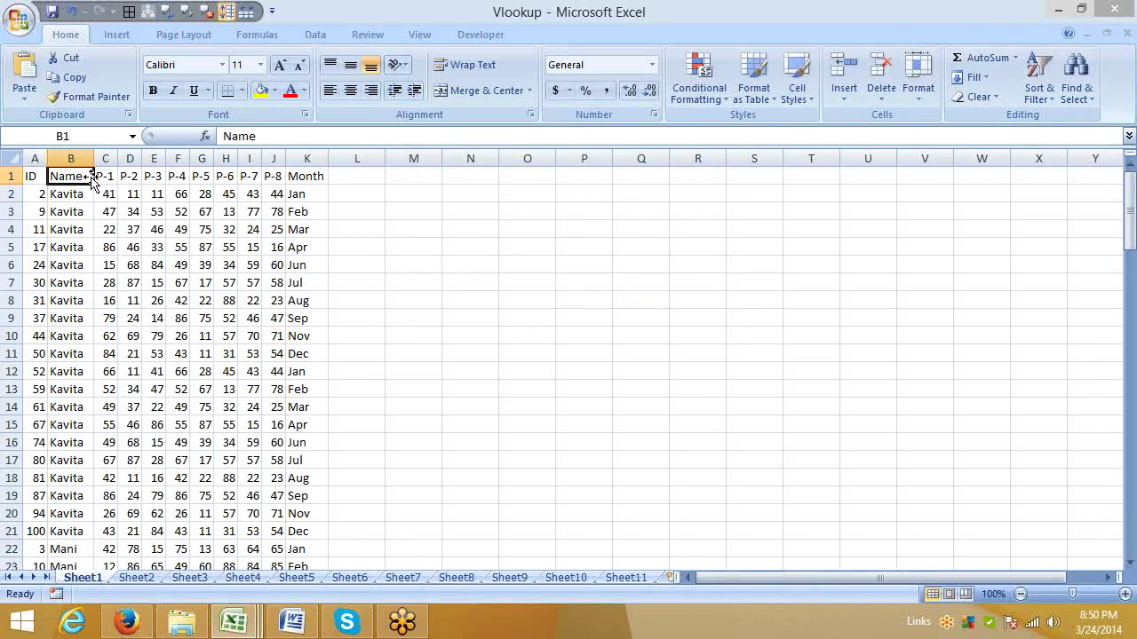
pyautogui.click(1051, 104)
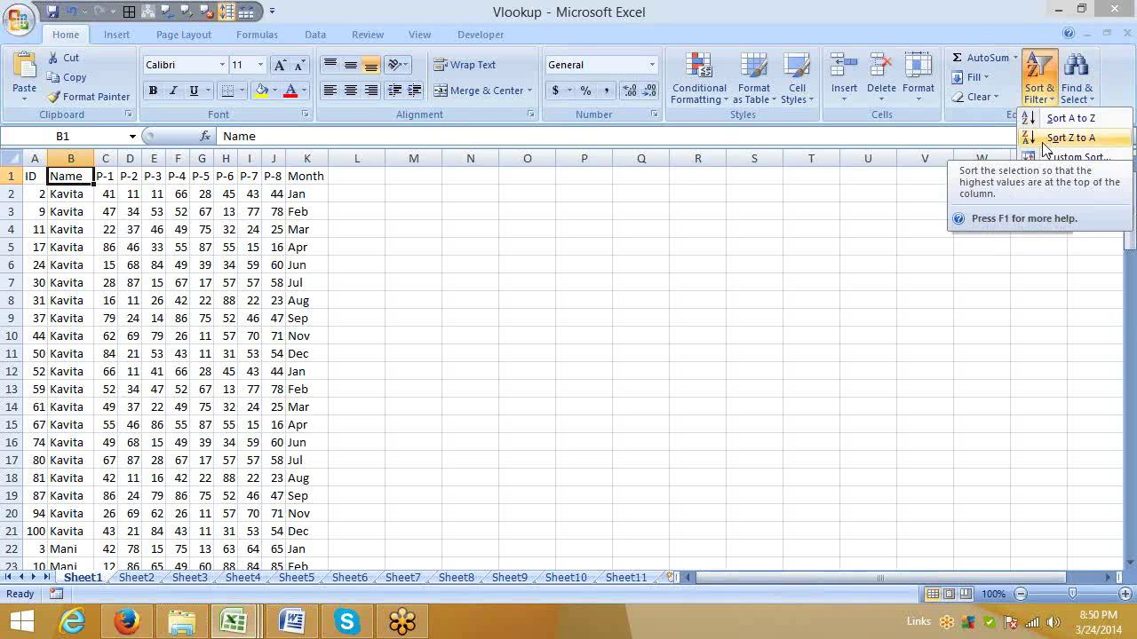
pyautogui.click(1053, 158)
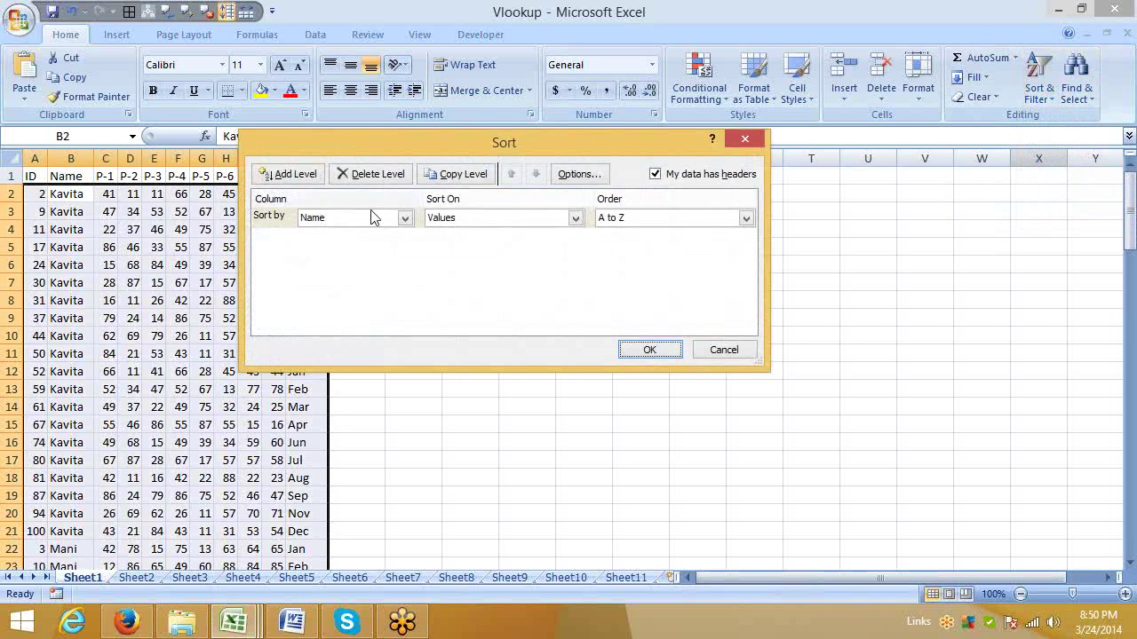
pyautogui.click(288, 175)
pyautogui.click(318, 238)
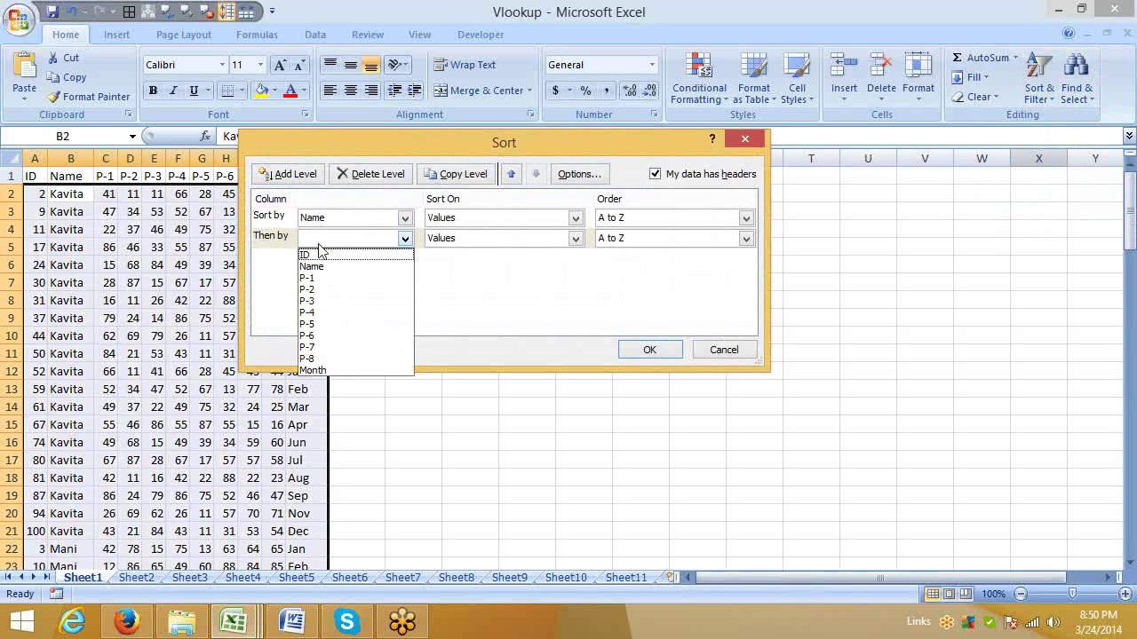
pyautogui.click(318, 278)
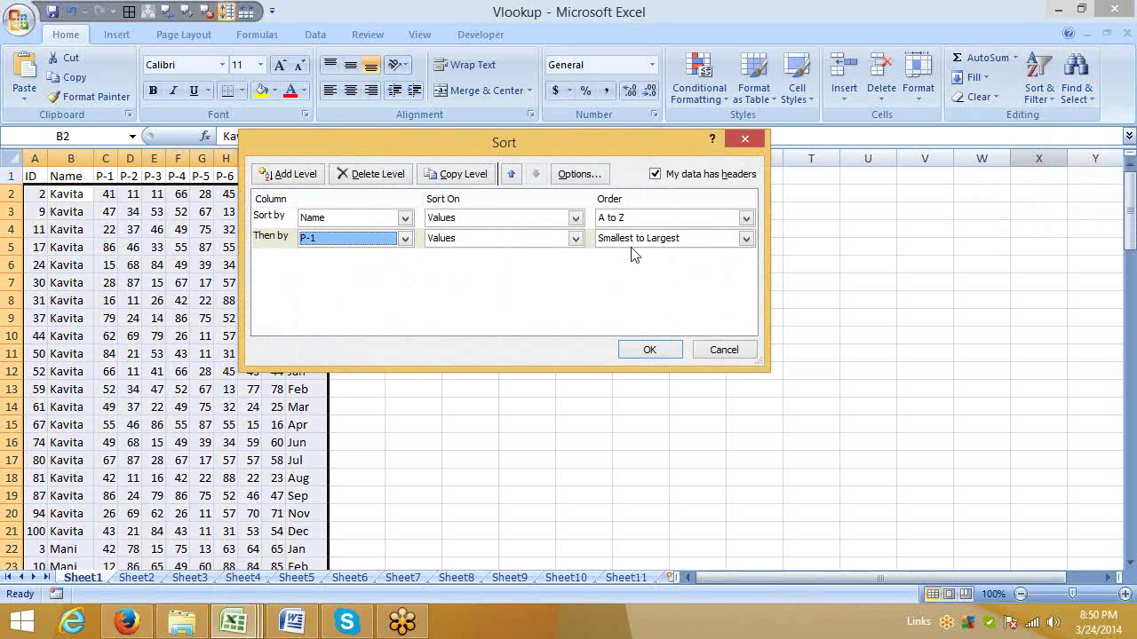
pyautogui.click(1132, 42)
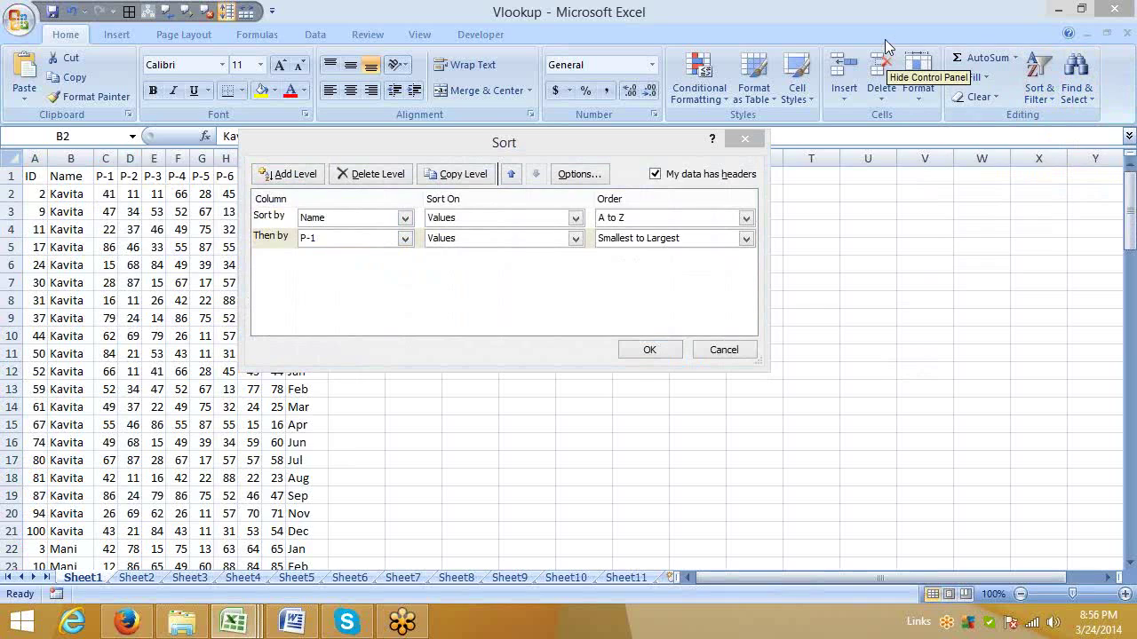
pyautogui.click(627, 279)
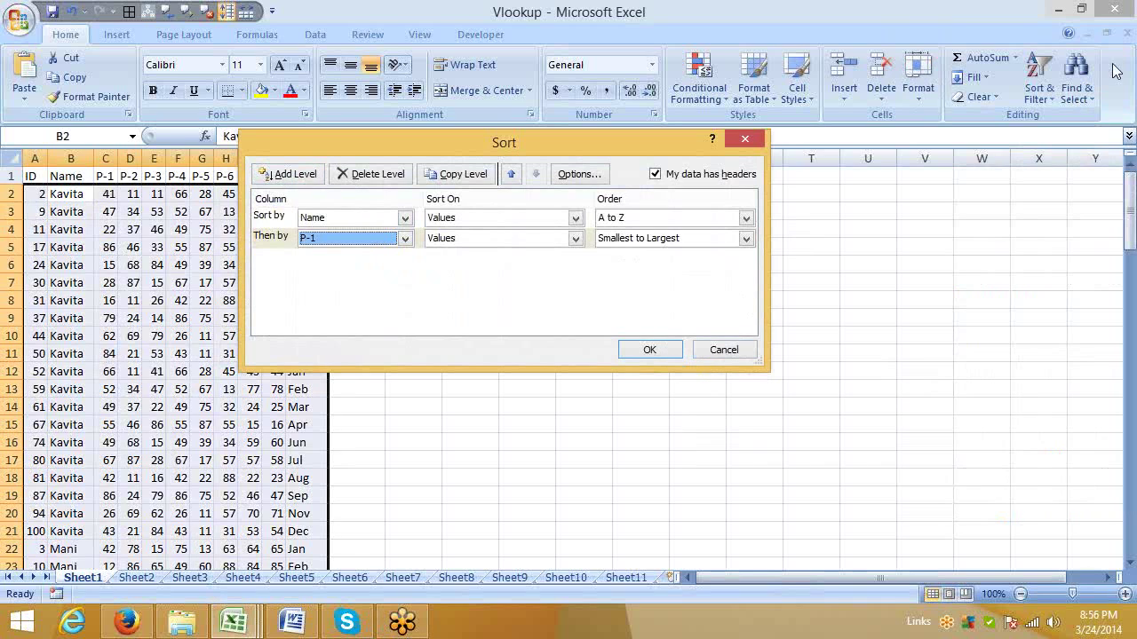
pyautogui.press('Escape')
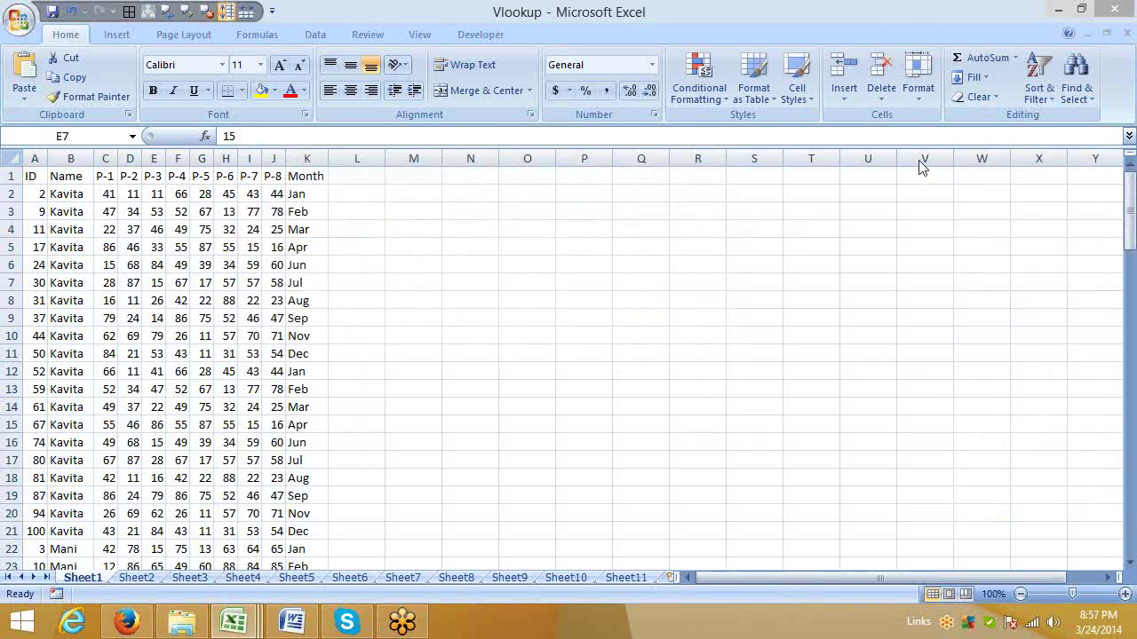
# Custom-sort the table by Name A to Z, adding a second level by P-1 on values, smallest to largest
pyautogui.click(103, 194)
pyautogui.click(101, 176)
pyautogui.click(1031, 96)
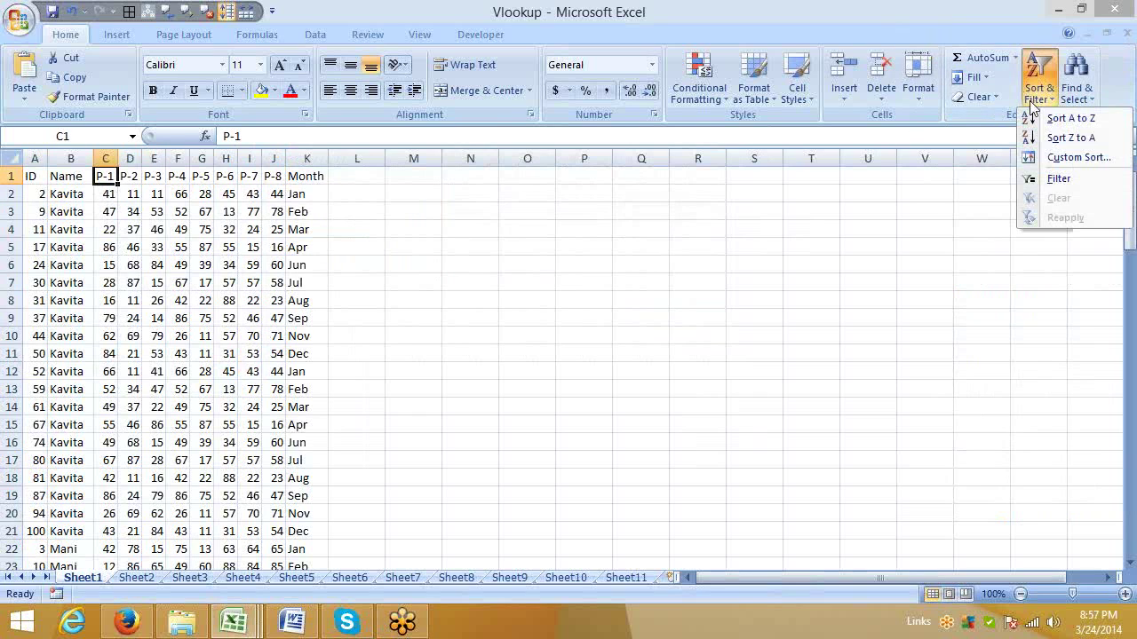
pyautogui.click(1057, 160)
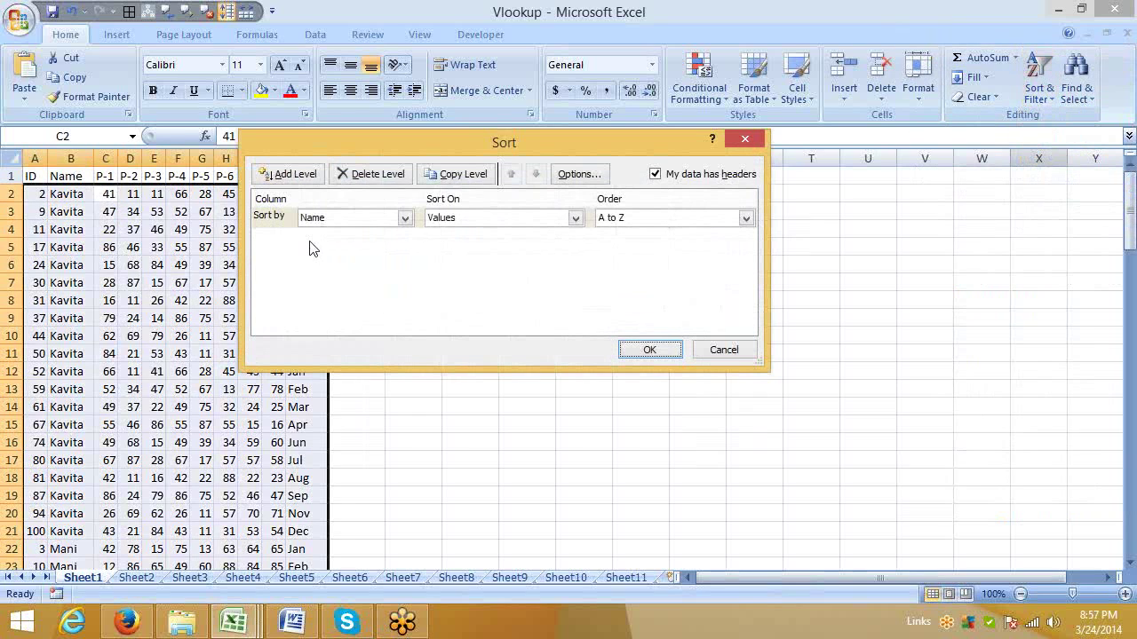
pyautogui.click(293, 181)
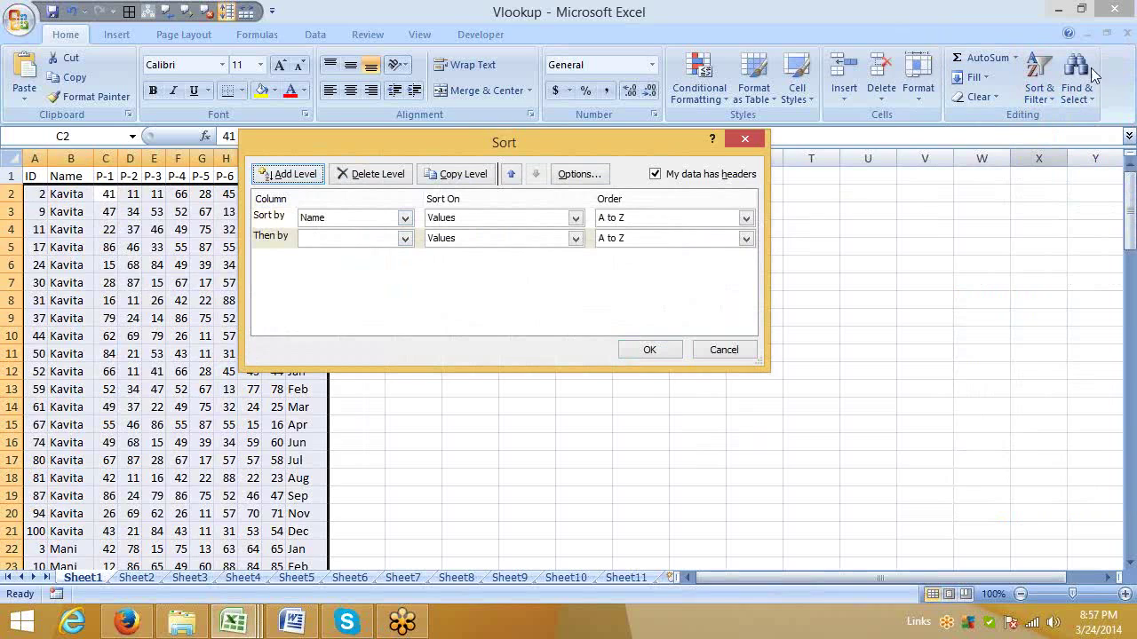
pyautogui.click(957, 377)
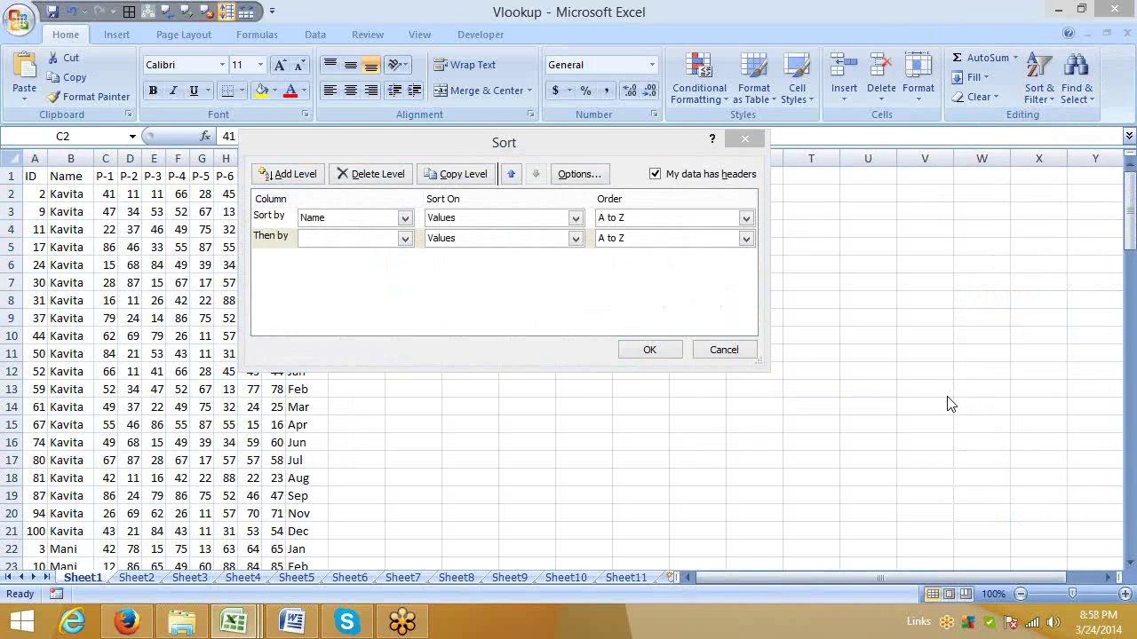
pyautogui.click(344, 238)
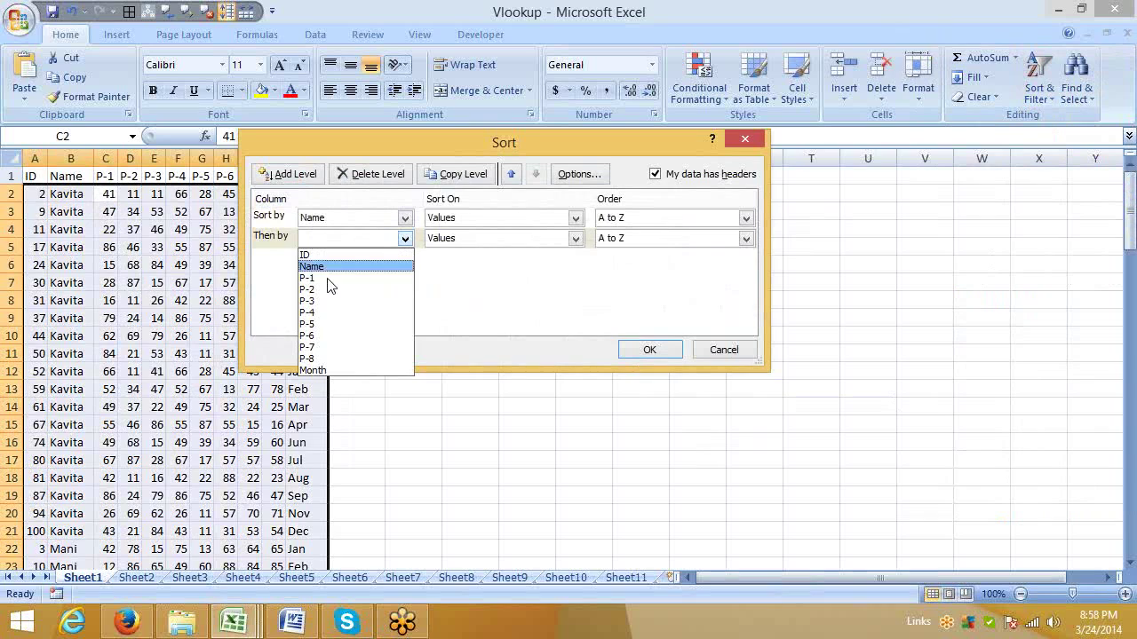
pyautogui.click(327, 278)
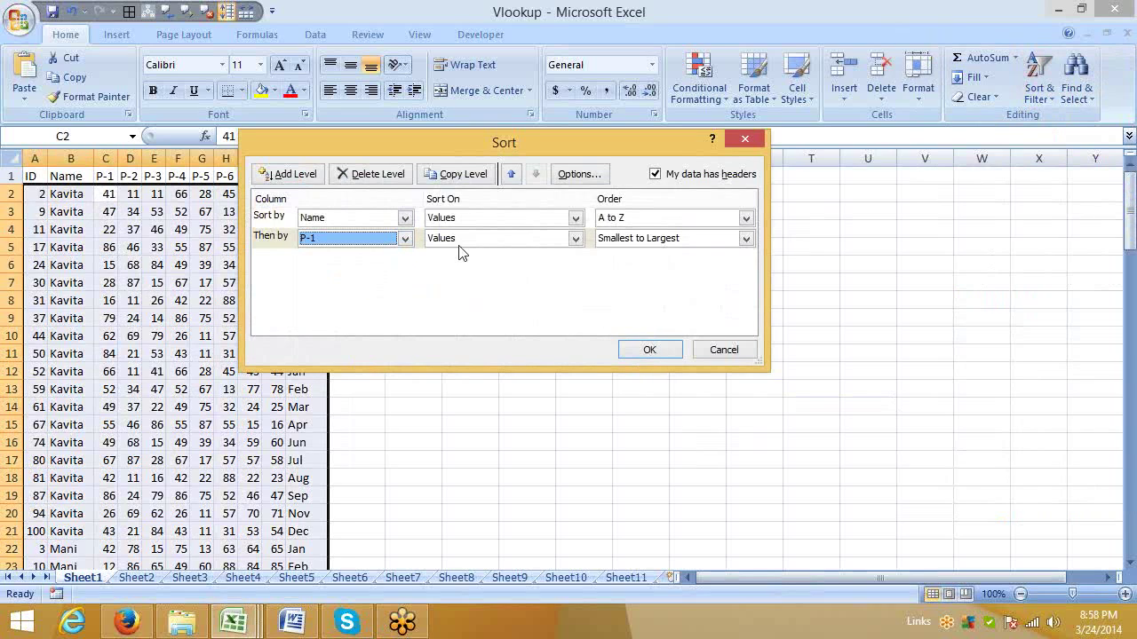
pyautogui.click(639, 349)
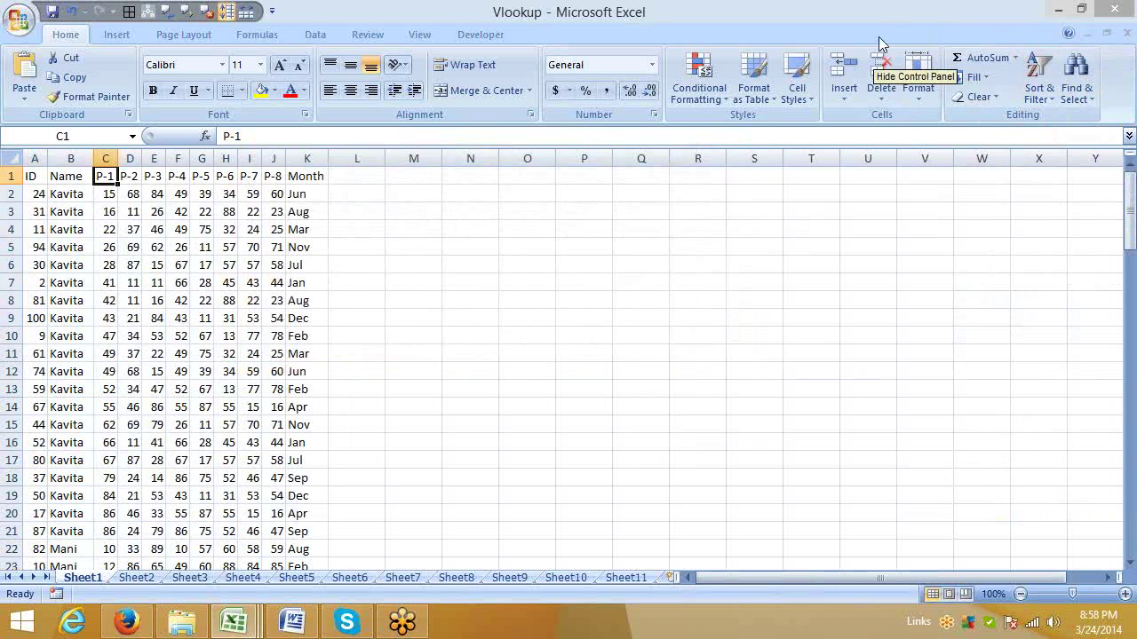
# Examine the Name and P-1 columns to check the order of P-1 values within the first name group and into the next
pyautogui.moveTo(67, 193); pyautogui.dragTo(71, 246)
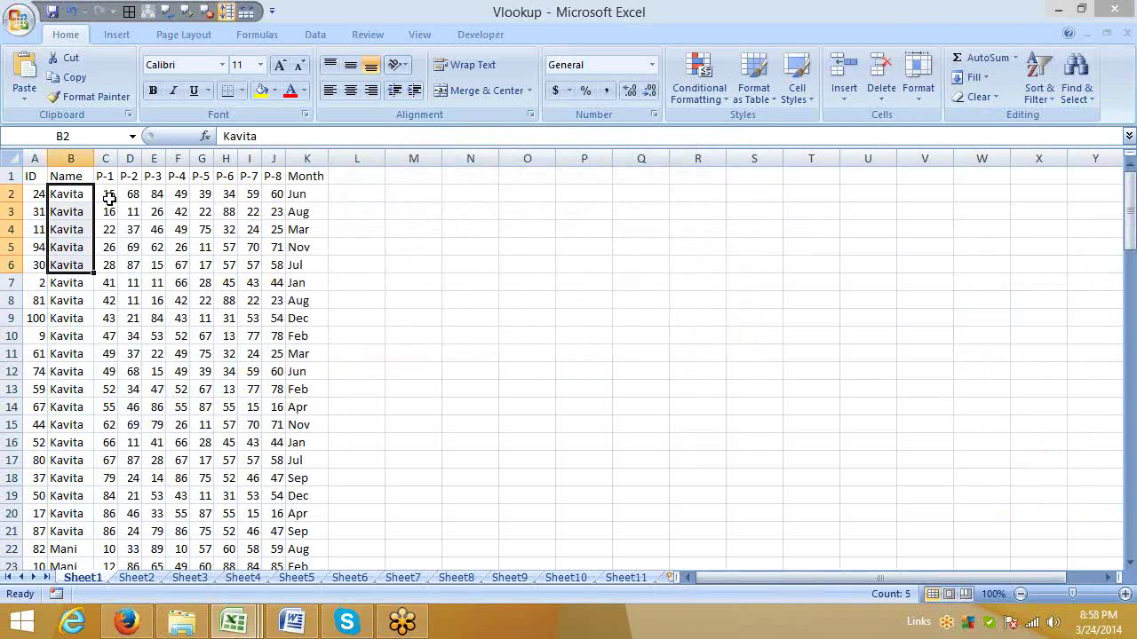
pyautogui.moveTo(107, 196); pyautogui.dragTo(109, 478)
pyautogui.scroll(-1, 109, 477)
pyautogui.scroll(-1, 109, 477)
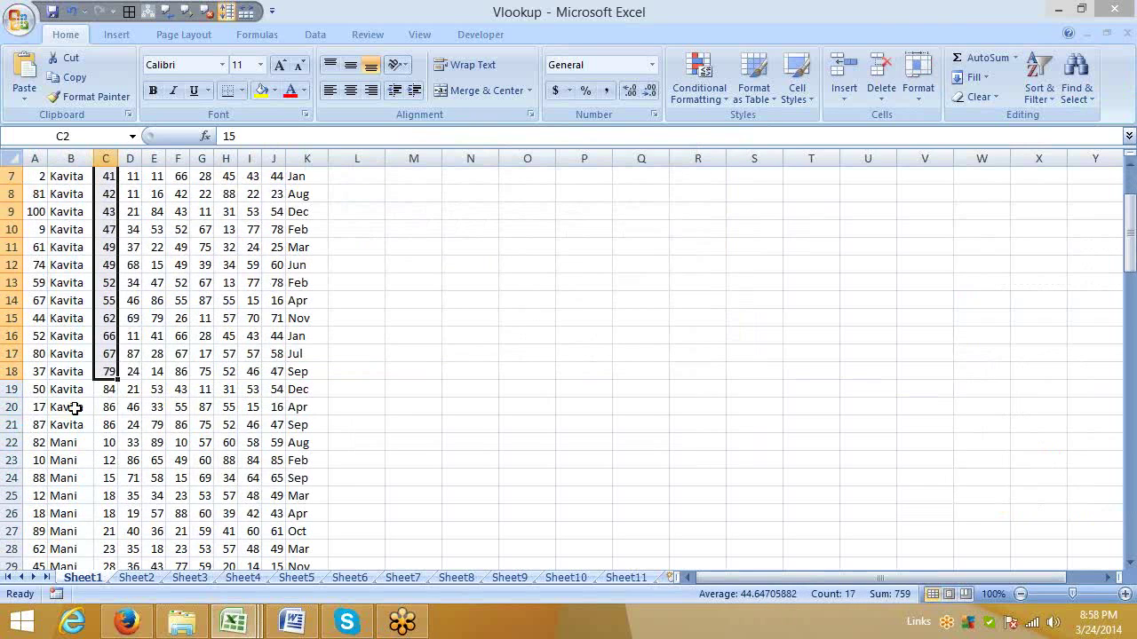
pyautogui.click(101, 395)
pyautogui.scroll(2, 102, 376)
pyautogui.scroll(-1, 80, 178)
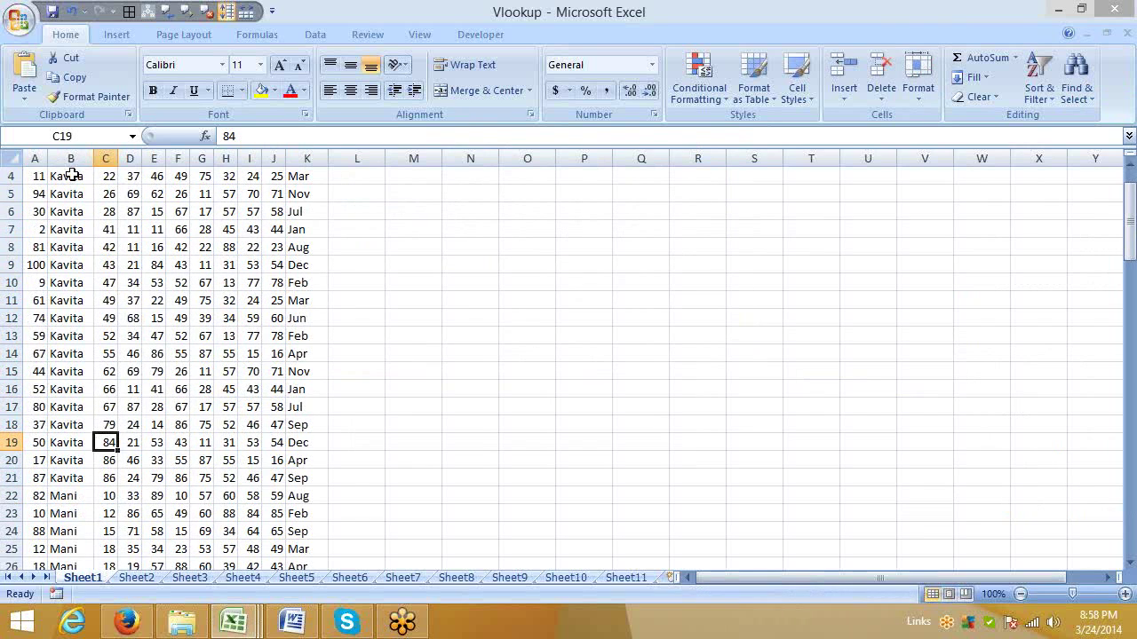
pyautogui.scroll(1, 95, 282)
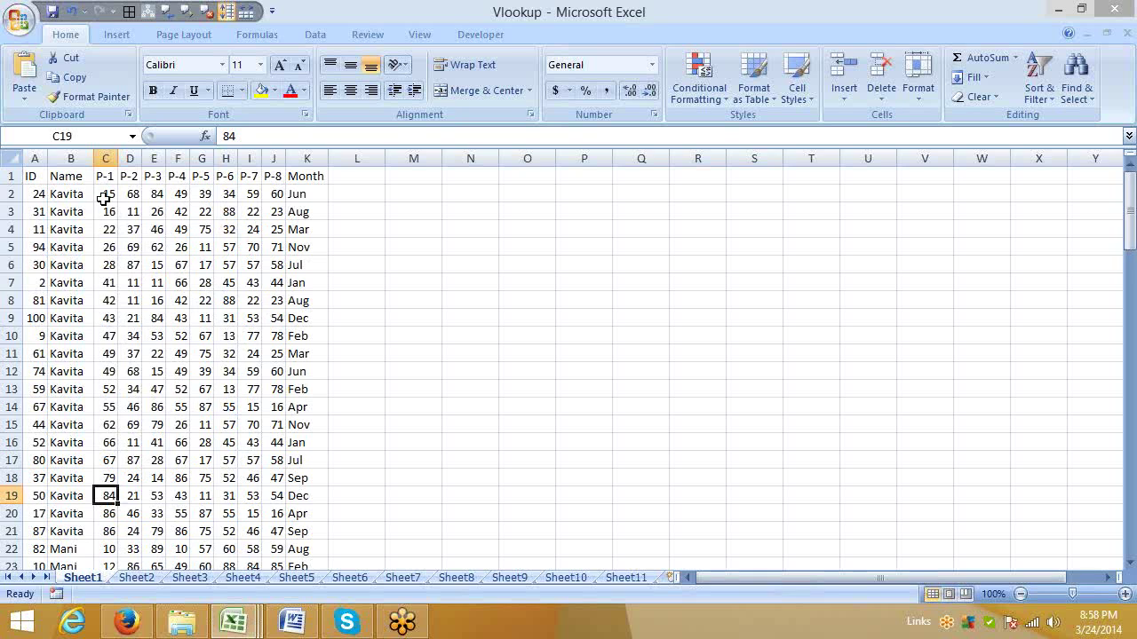
pyautogui.moveTo(103, 193); pyautogui.dragTo(109, 545)
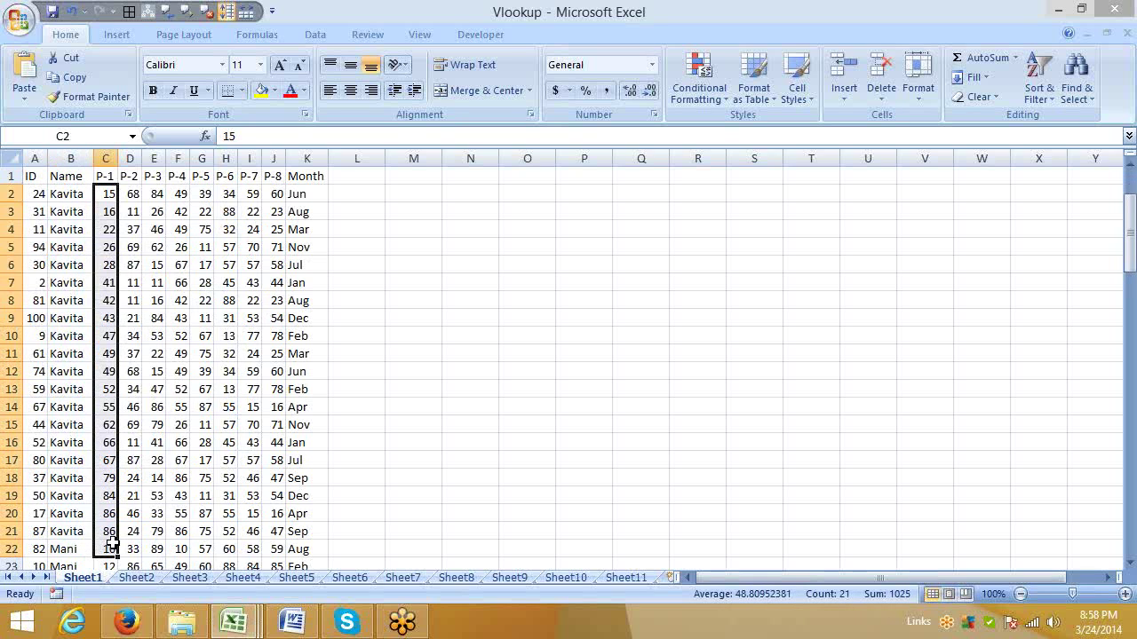
pyautogui.scroll(-1, 111, 544)
pyautogui.scroll(1, 112, 266)
# Open a custom sort for the table, add an empty sort level and delete the P-1 level
pyautogui.click(71, 176)
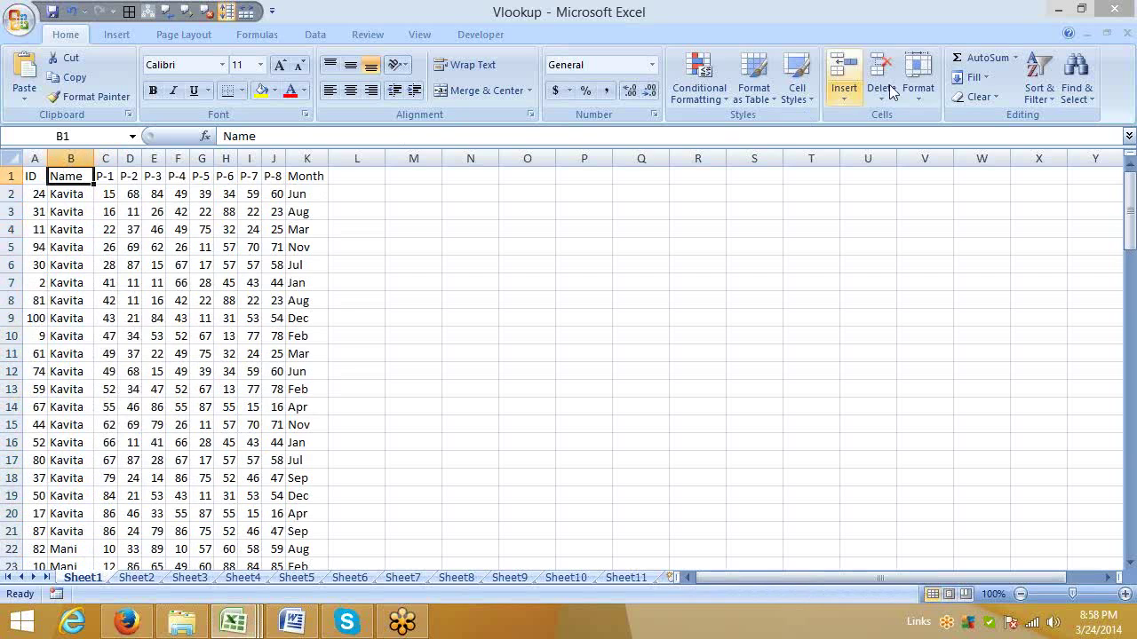
pyautogui.click(1039, 88)
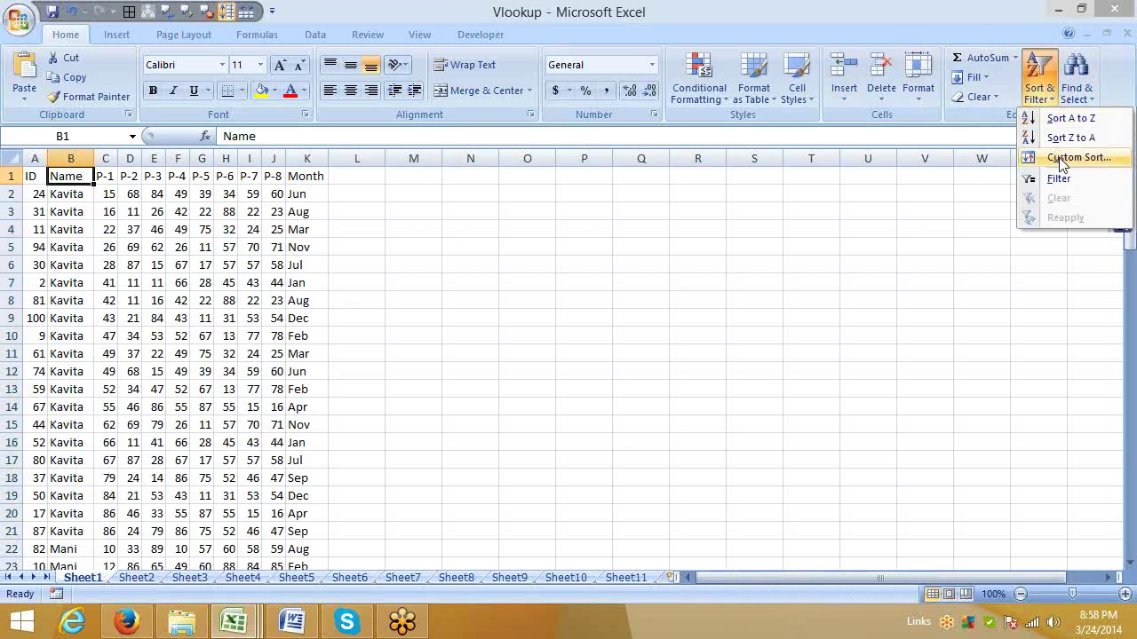
pyautogui.click(1062, 160)
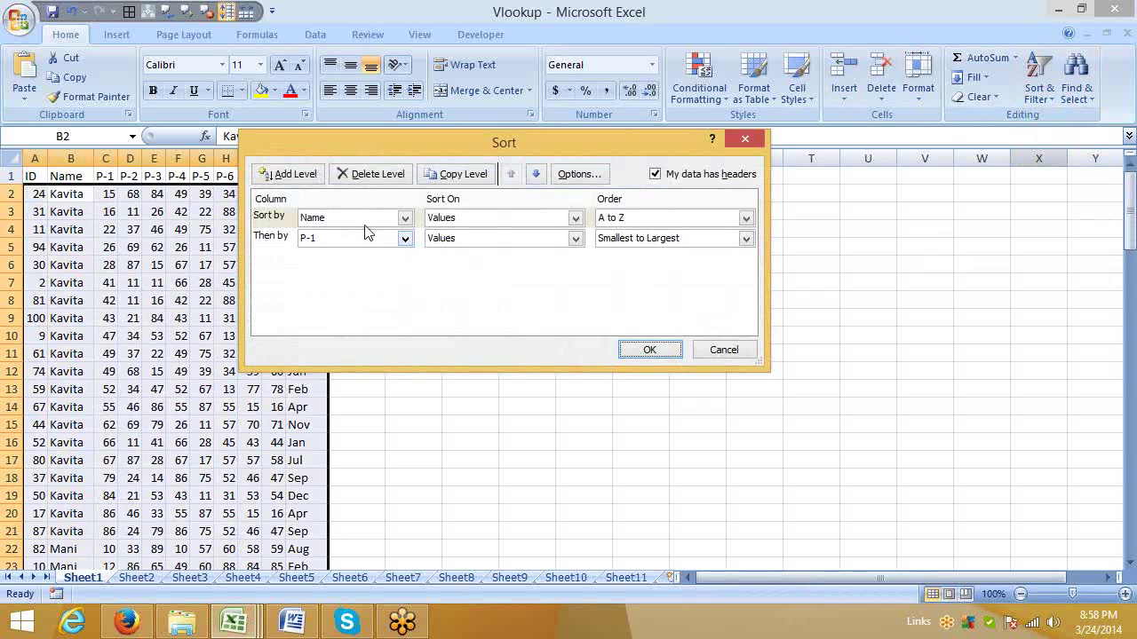
pyautogui.click(295, 178)
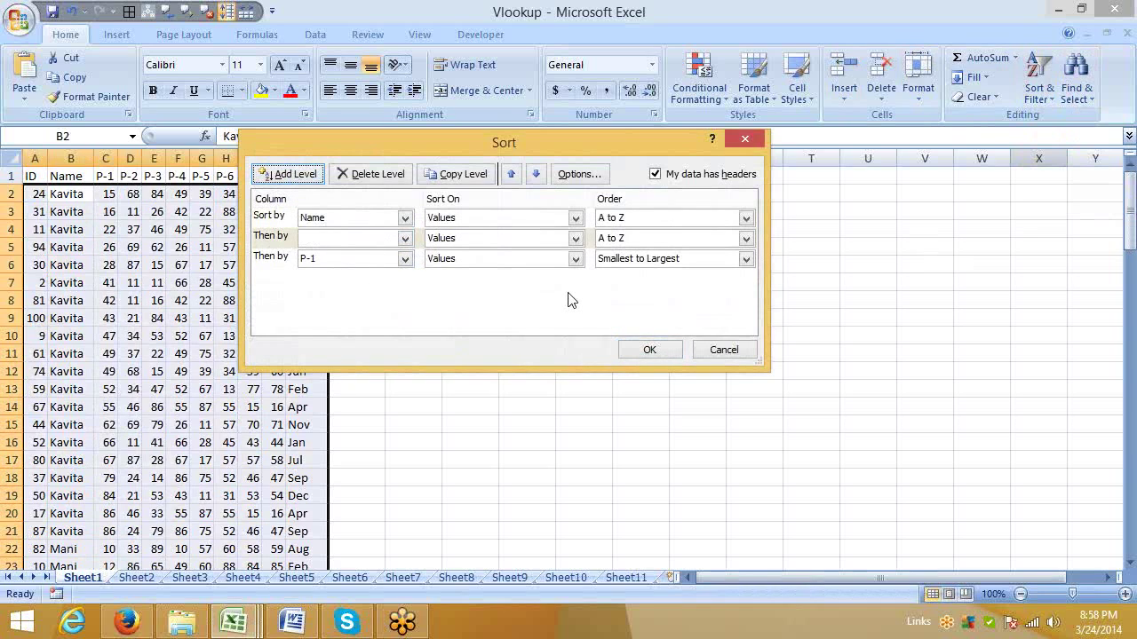
pyautogui.click(282, 259)
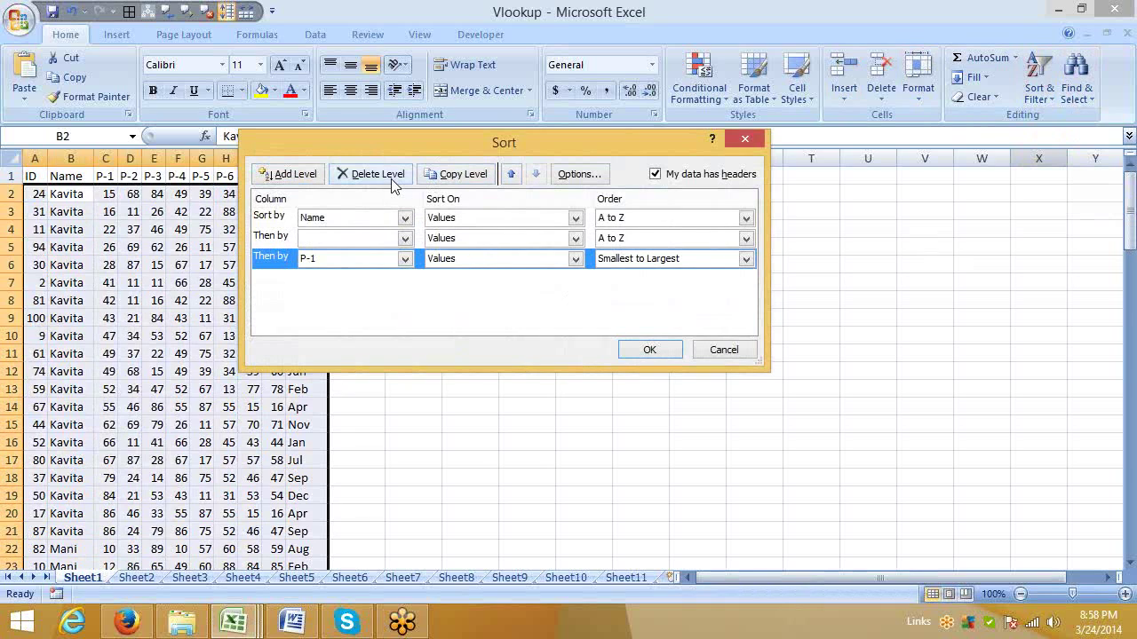
pyautogui.click(393, 183)
# Copy the empty sort level, then delete both empty levels so that only the Name level is left
pyautogui.click(269, 237)
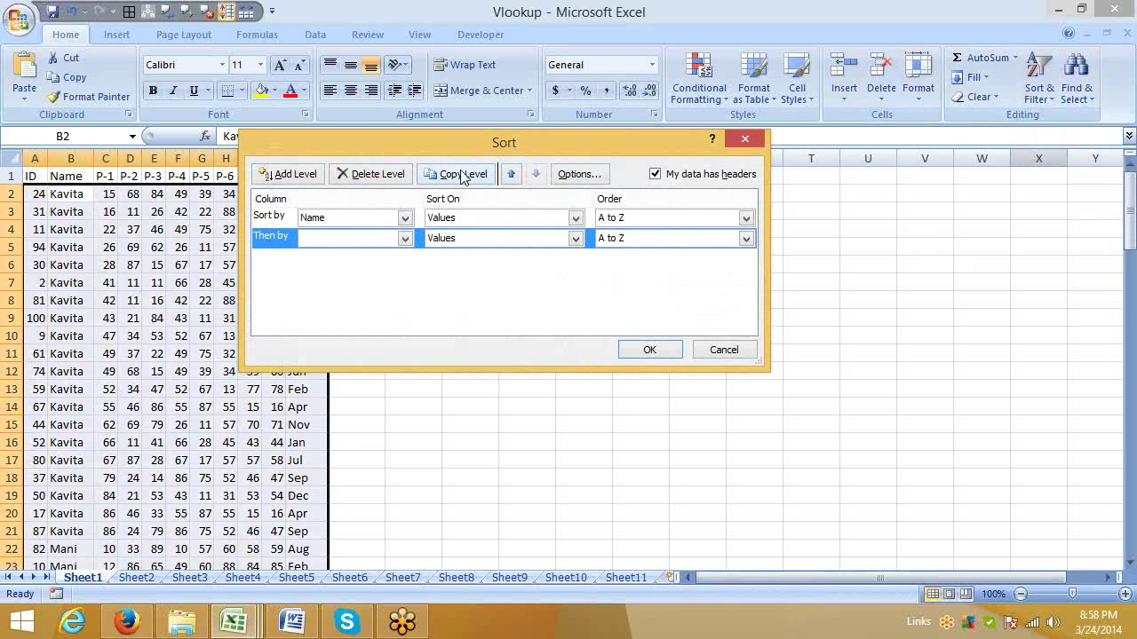
pyautogui.click(461, 177)
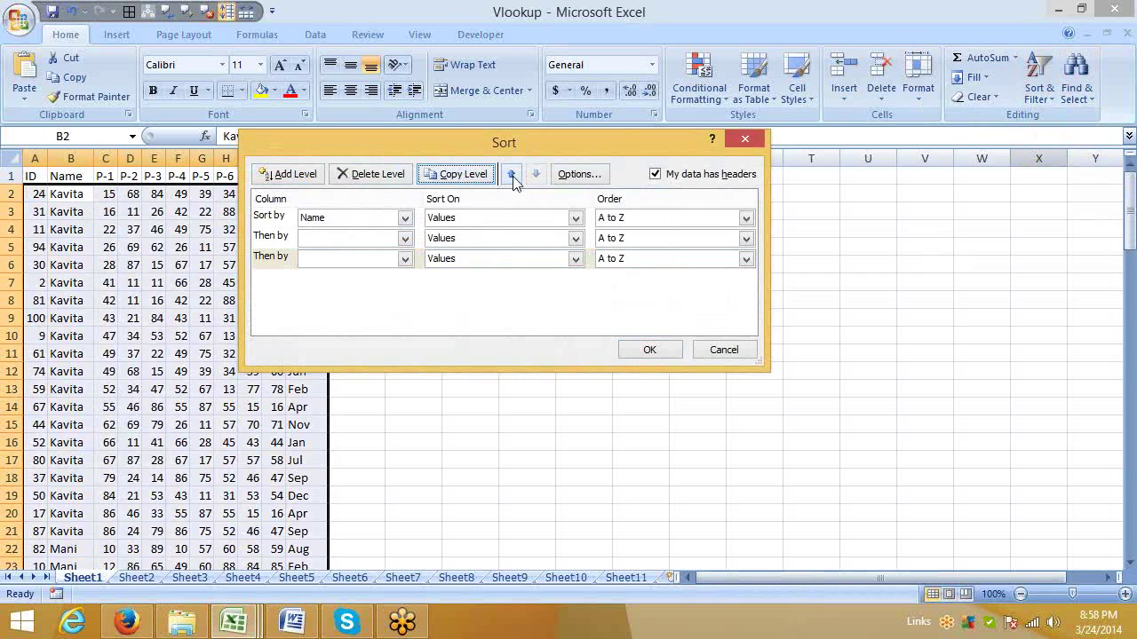
pyautogui.click(394, 173)
pyautogui.click(393, 173)
# Sort the table by Name, using the built-in custom list Jan, Feb, Mar, Apr, May, Jun as the sort order
pyautogui.click(353, 218)
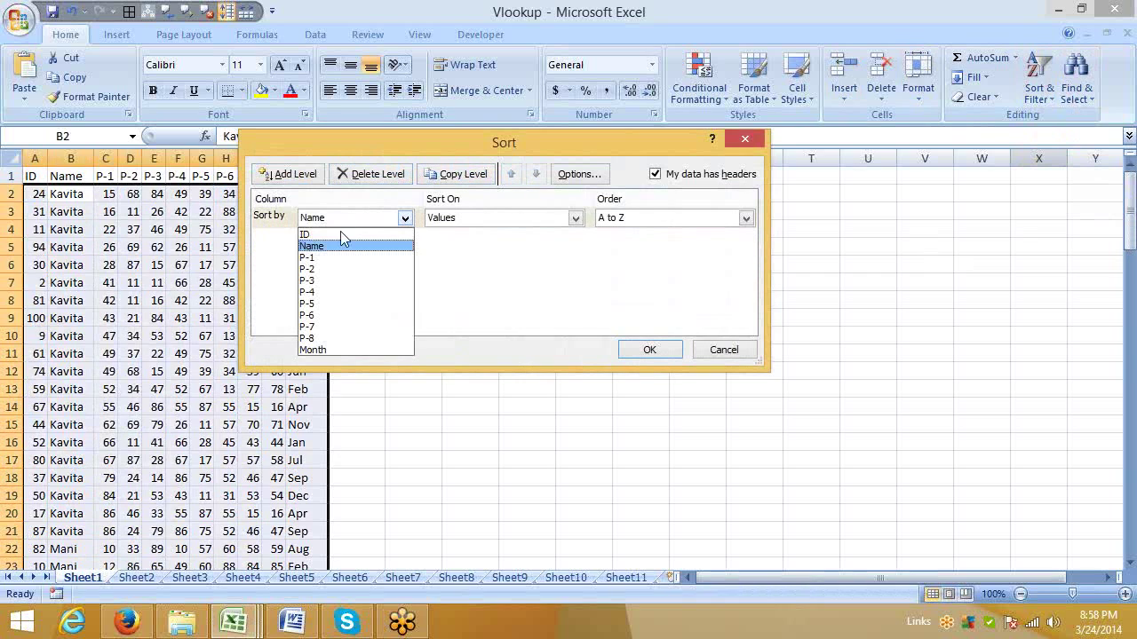
pyautogui.click(336, 356)
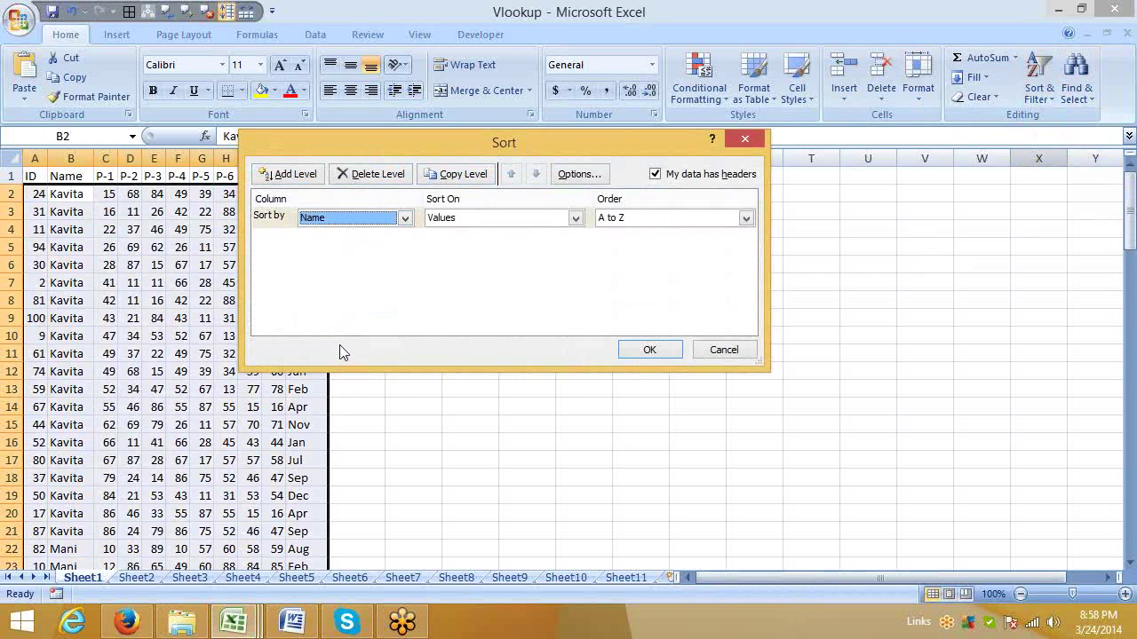
pyautogui.moveTo(448, 147); pyautogui.dragTo(623, 148)
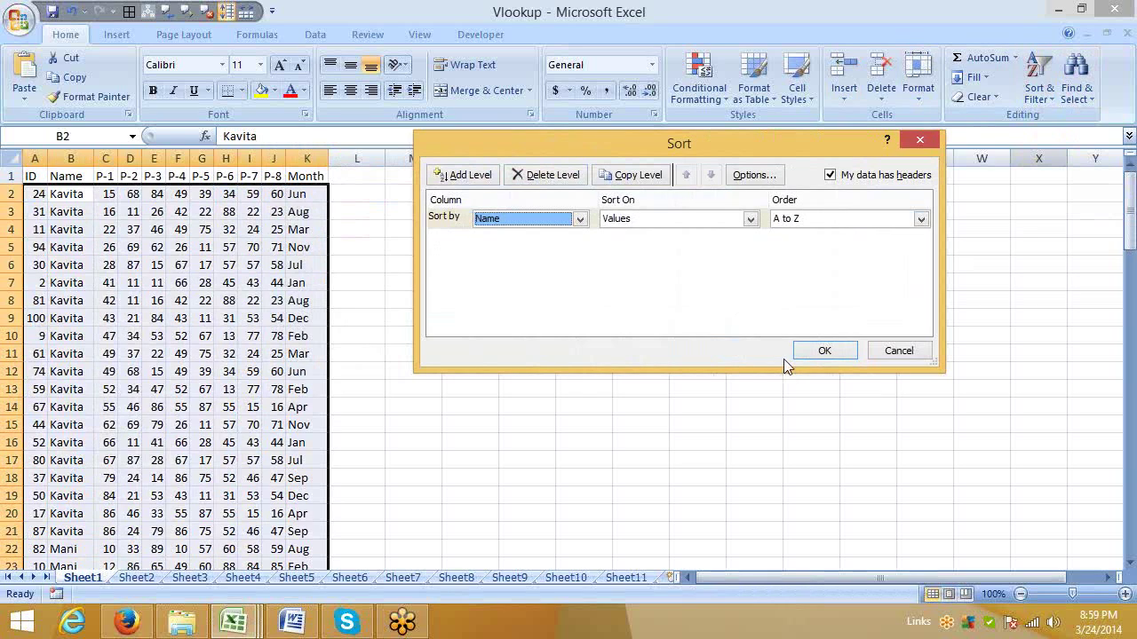
pyautogui.click(810, 354)
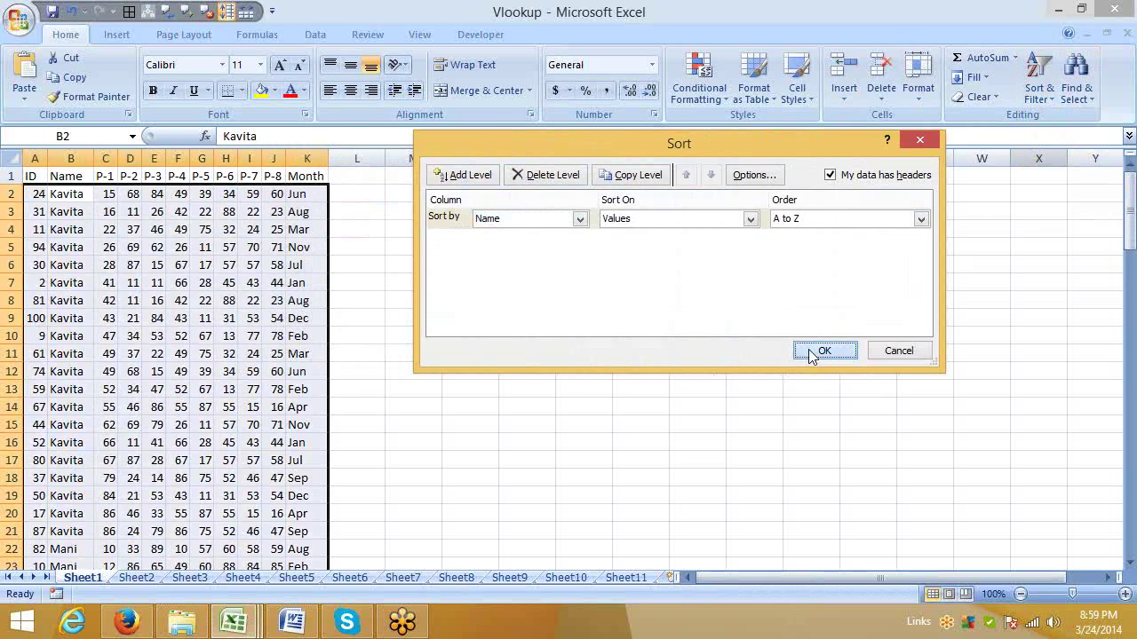
pyautogui.click(784, 221)
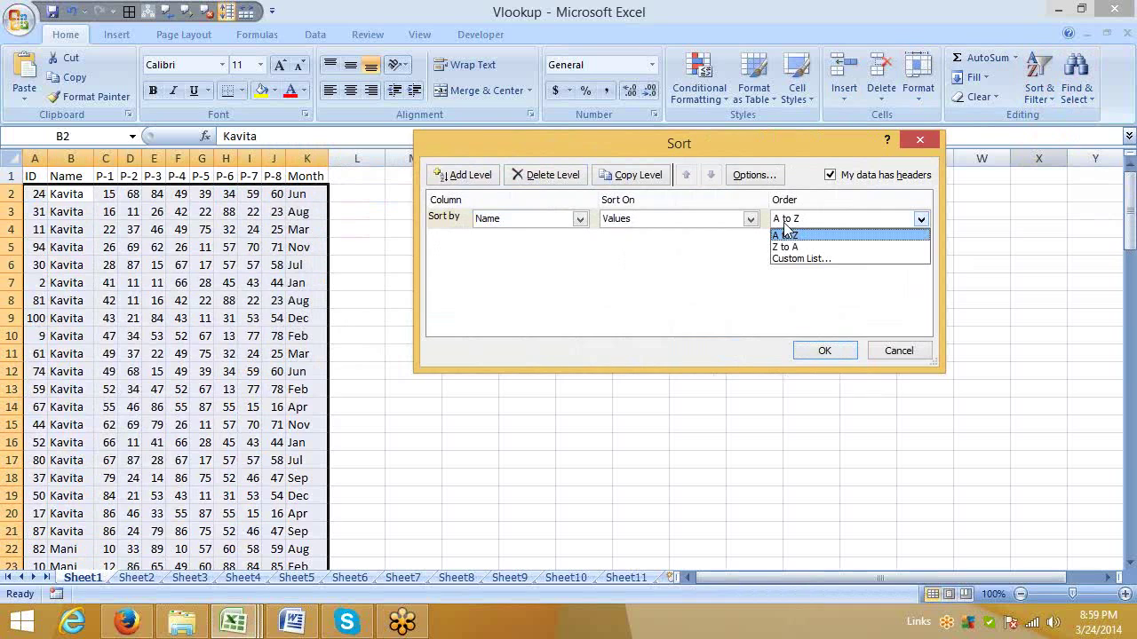
pyautogui.click(788, 259)
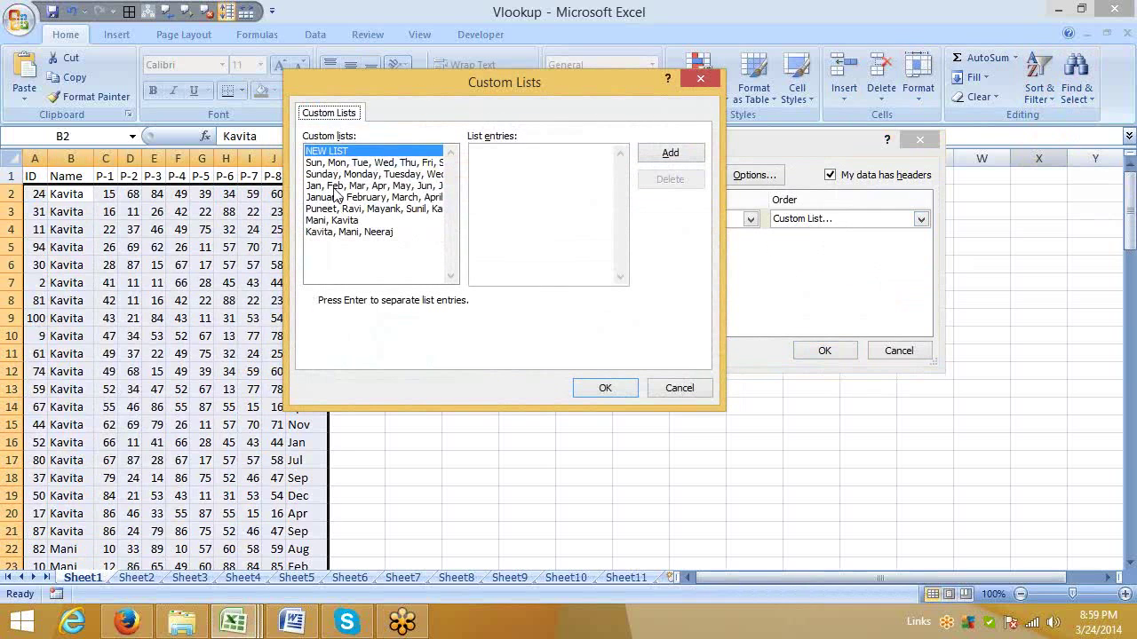
pyautogui.click(338, 187)
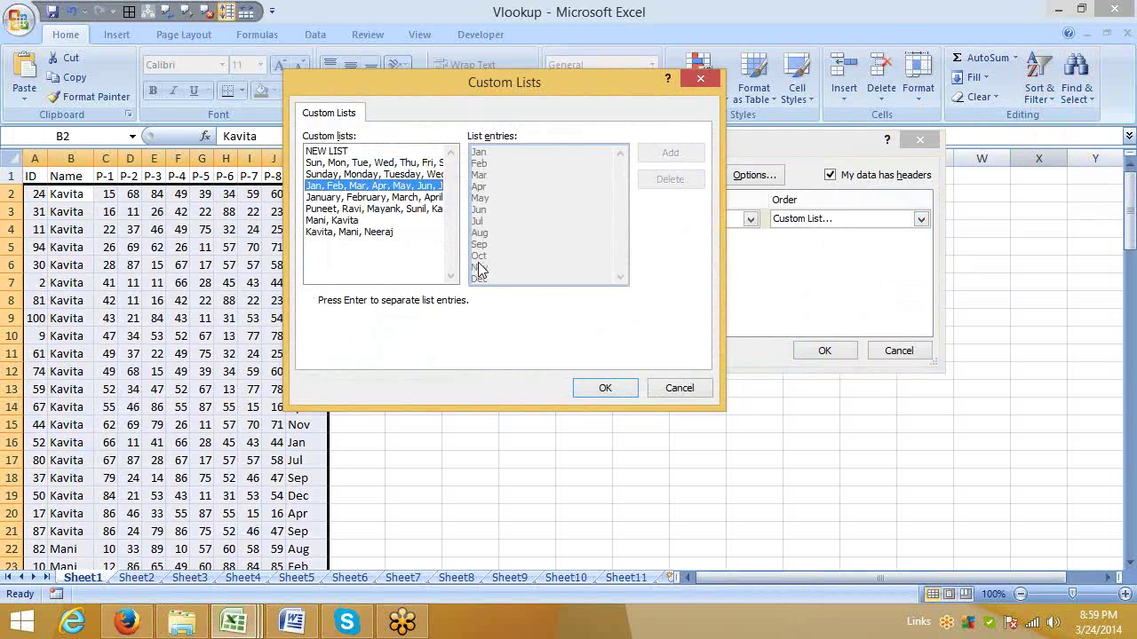
pyautogui.click(601, 391)
pyautogui.press('Return')
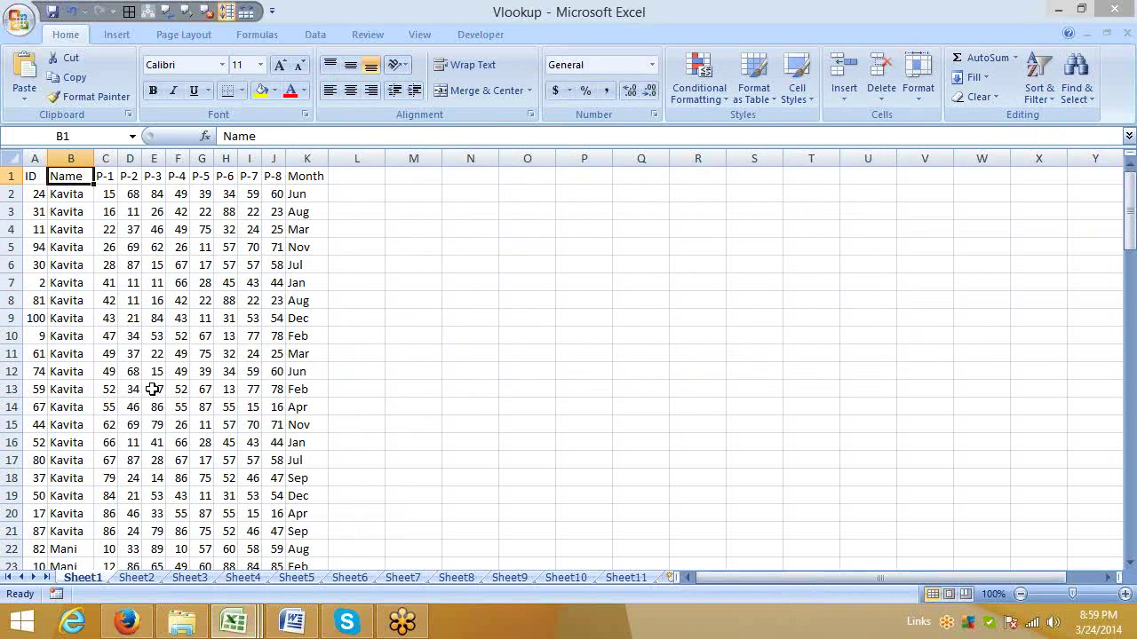
# Change the custom sort column to Month and sort the table on values in the Jan, Feb, Mar custom list order
pyautogui.click(129, 371)
pyautogui.scroll(-4, 130, 371)
pyautogui.scroll(4, 68, 235)
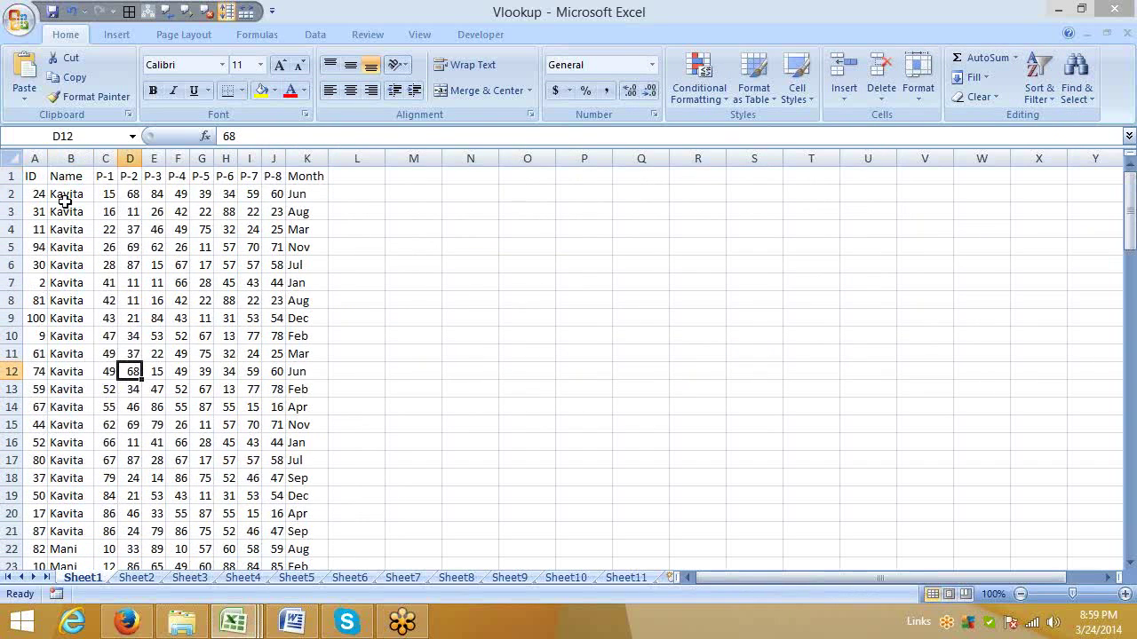
pyautogui.click(65, 198)
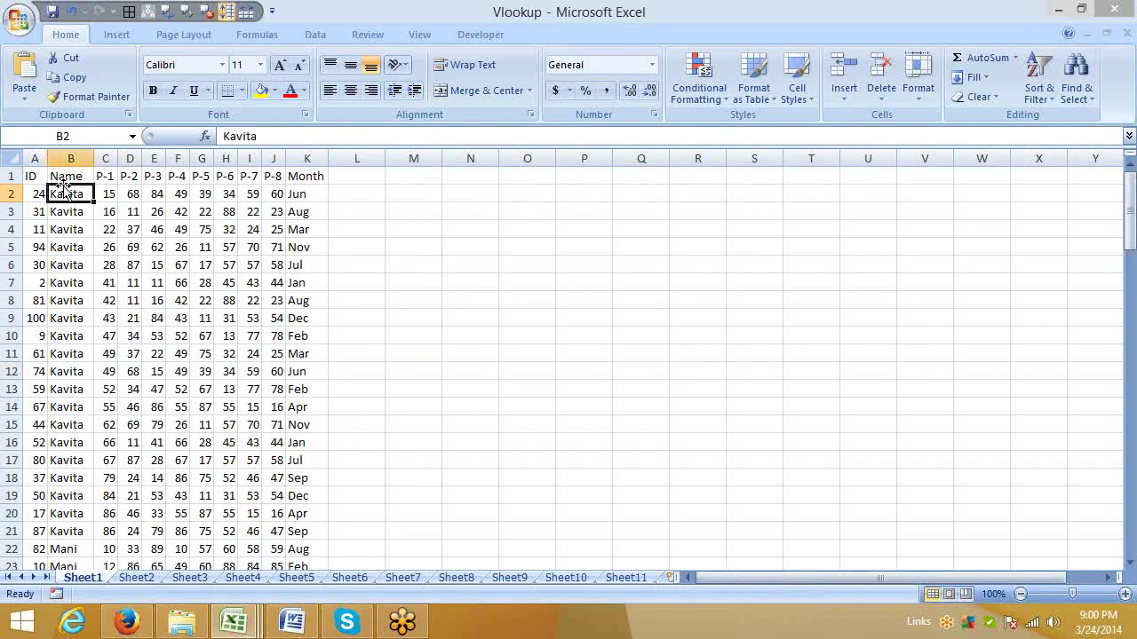
pyautogui.click(1057, 108)
pyautogui.click(1062, 158)
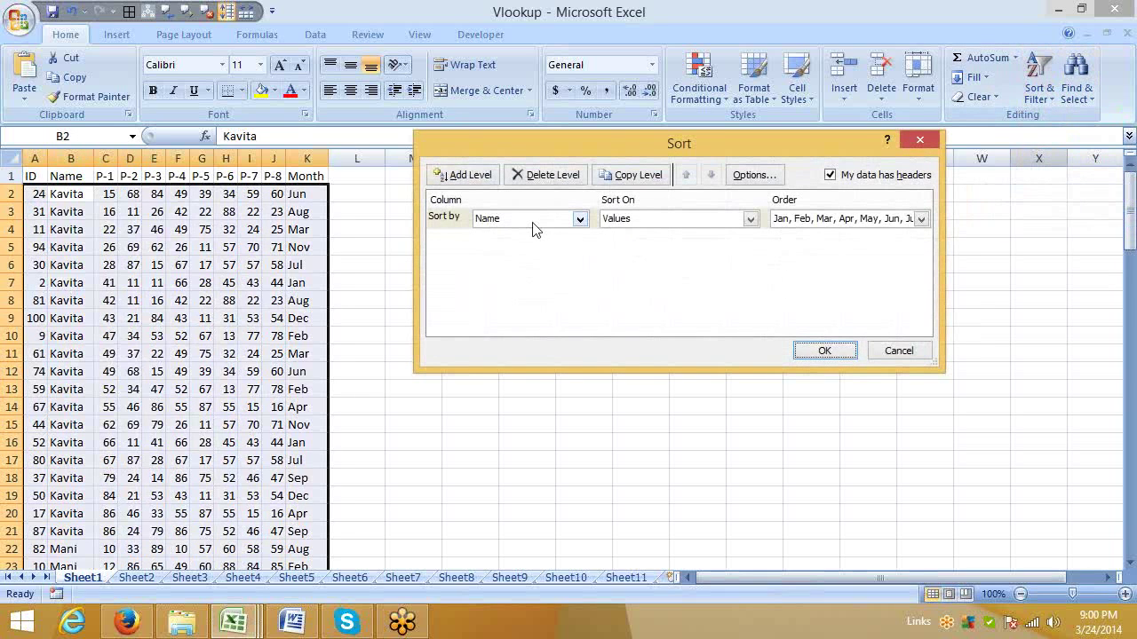
pyautogui.click(535, 230)
pyautogui.click(514, 351)
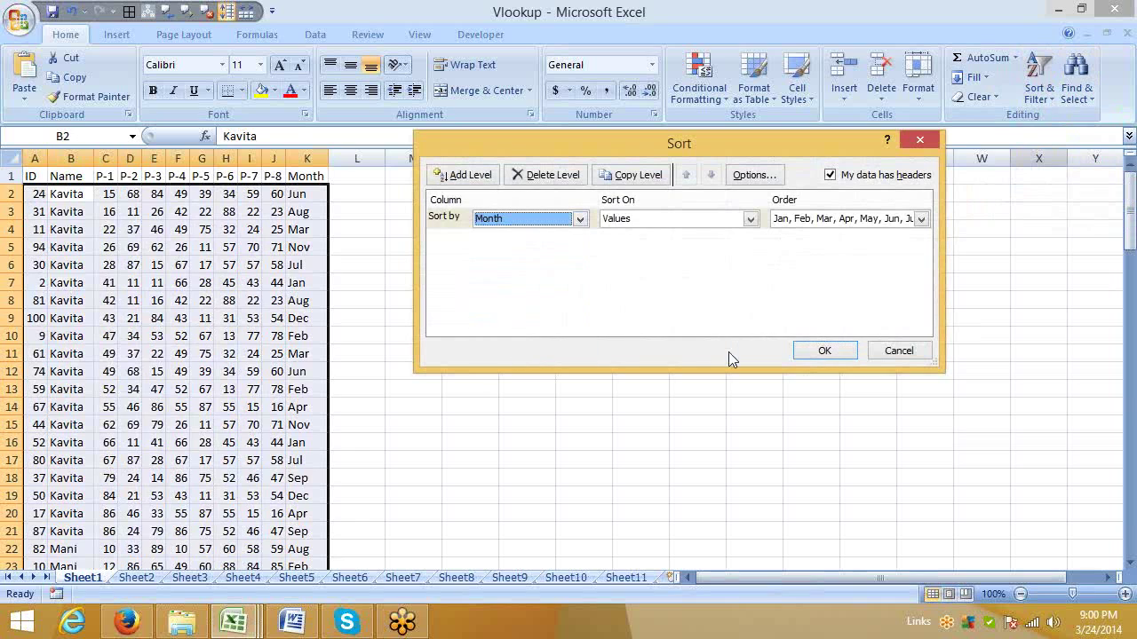
pyautogui.click(825, 351)
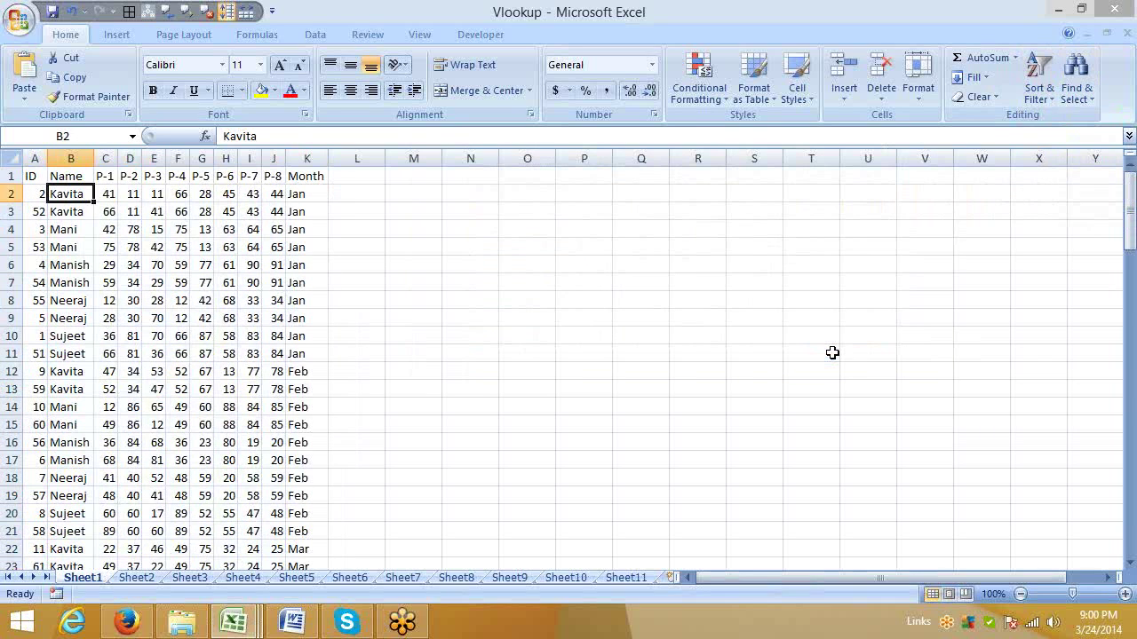
# Start a new custom list for the Month sort order with the entries Apr, May, Jun, Jul and Aug
pyautogui.click(1041, 93)
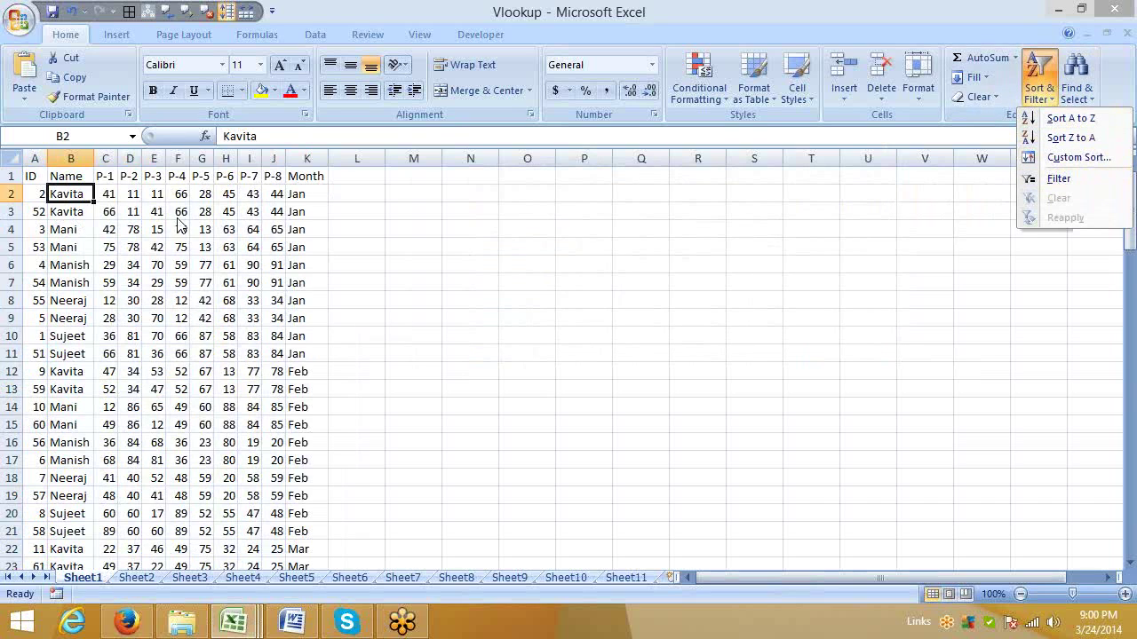
pyautogui.click(1030, 157)
pyautogui.click(844, 219)
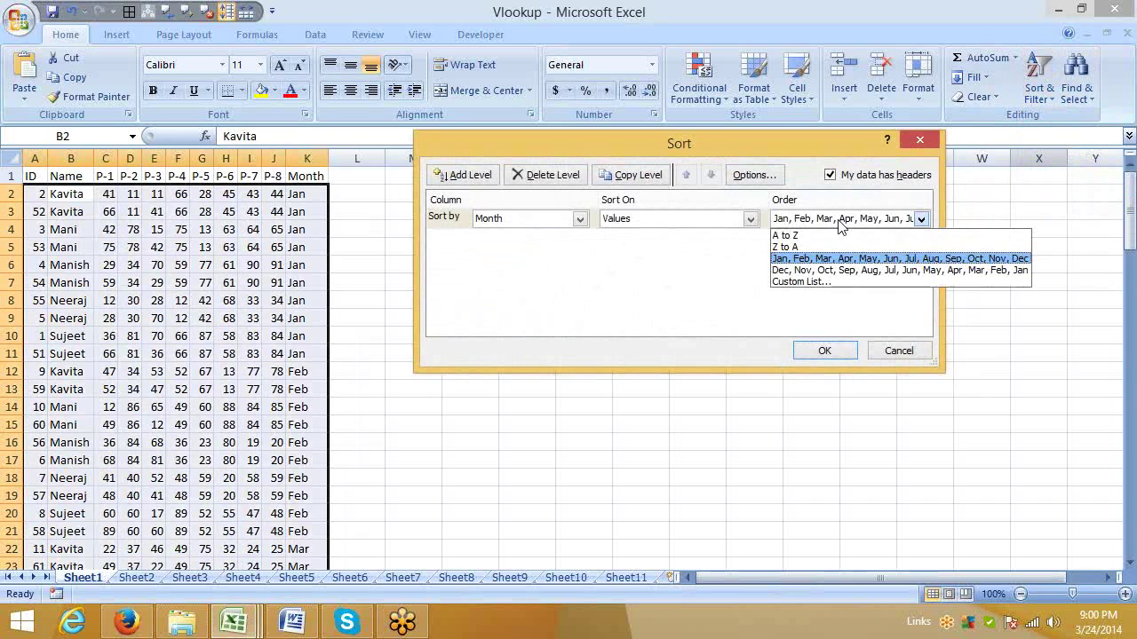
pyautogui.click(803, 282)
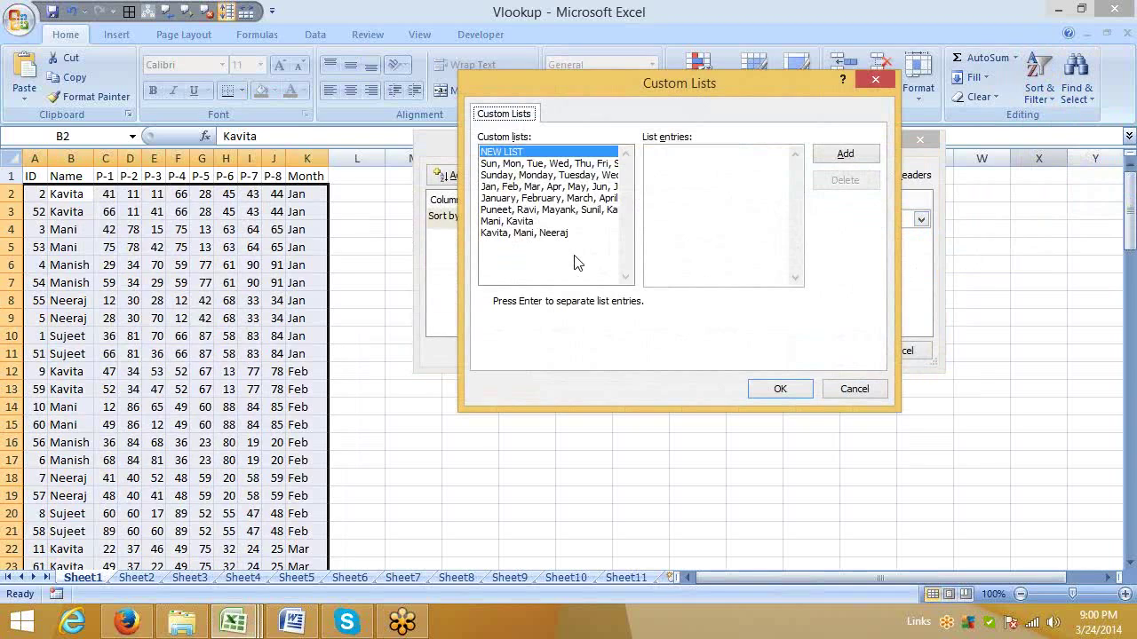
pyautogui.click(657, 164)
pyautogui.write('Apr')
pyautogui.press('Return')
pyautogui.write('May ')
pyautogui.write('Jun')
pyautogui.press('Return')
pyautogui.write('Jul ')
pyautogui.write('A')
pyautogui.write('ug')
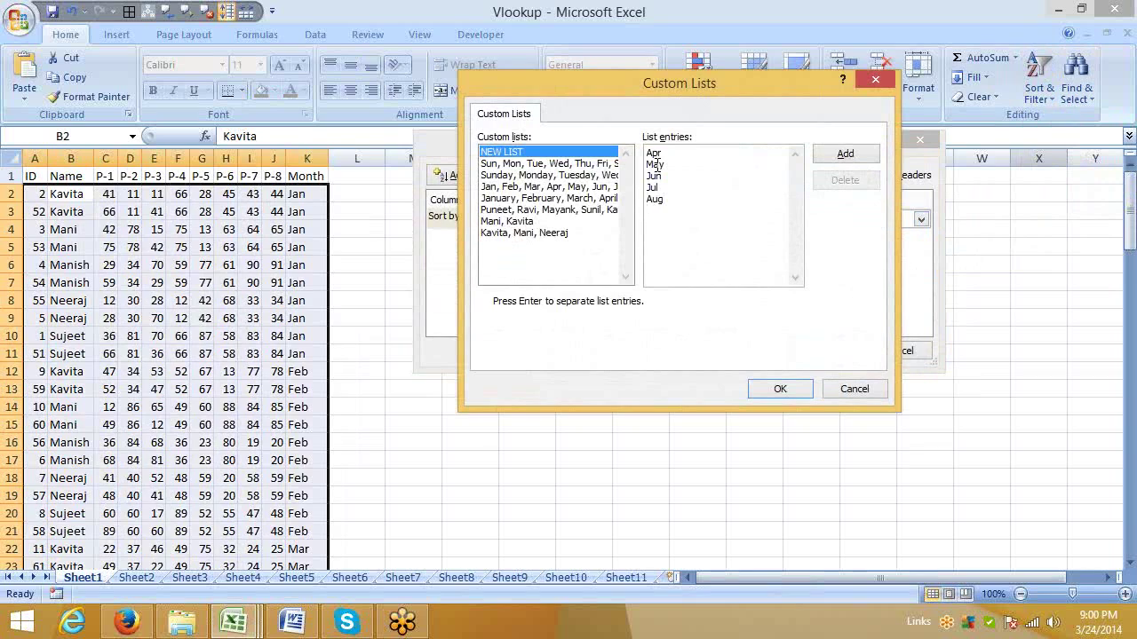
# Complete the new custom list's entries with Sep, Oct, Nov, Dec, Jan, Feb and Mar
pyautogui.press('Return')
pyautogui.write('Sep')
pyautogui.press('Return')
pyautogui.write('Oct ')
pyautogui.write('Nov')
pyautogui.press('Return')
pyautogui.write('Dec')
pyautogui.press('Return')
pyautogui.write('JAn')
pyautogui.press('Return')
pyautogui.press('BackSpace')
pyautogui.press('BackSpace')
pyautogui.press('BackSpace')
pyautogui.write('an Fev')
pyautogui.press('BackSpace')
pyautogui.write('b ')
pyautogui.write('MAr')
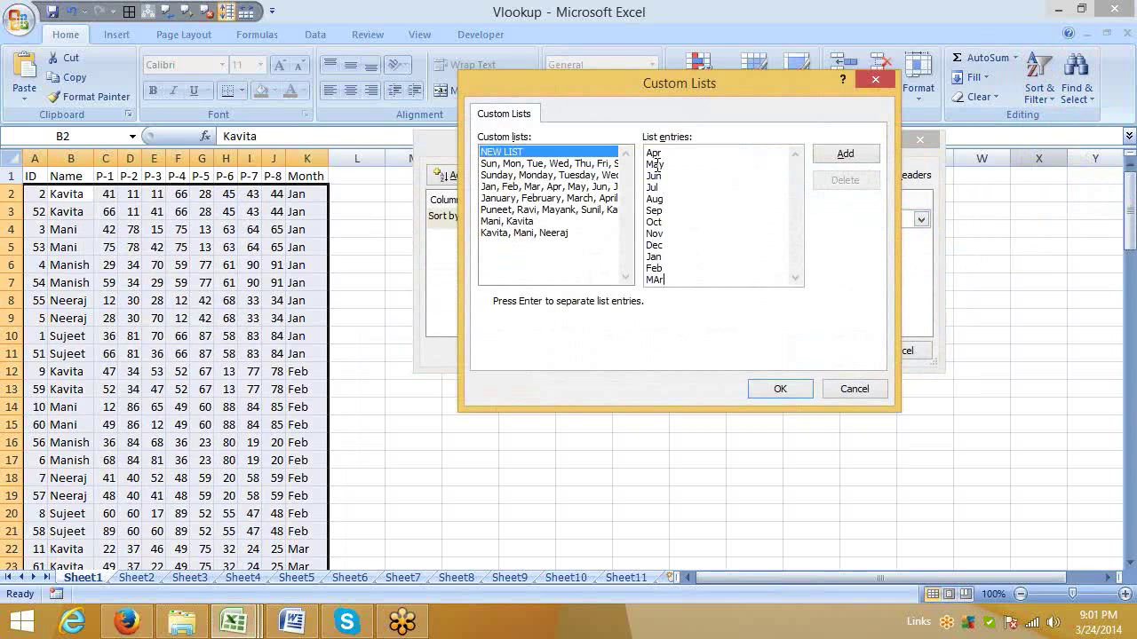
pyautogui.press('BackSpace')
pyautogui.press('BackSpace')
pyautogui.write('ar')
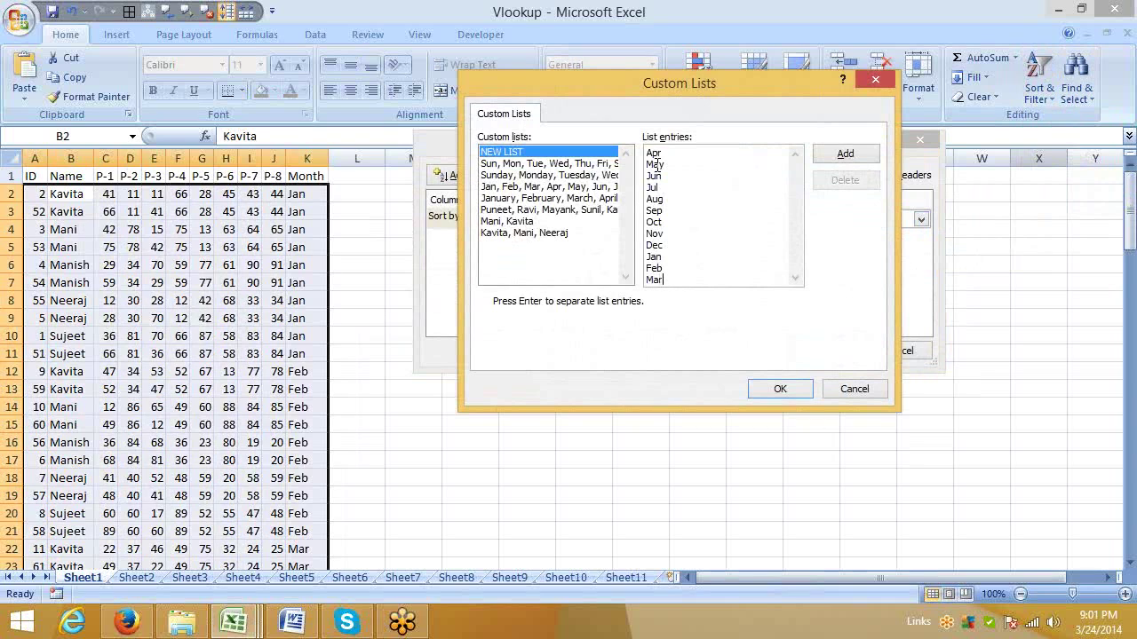
# Add the new April-to-March custom list and sort the table by Month in that order, checking the Month column
pyautogui.click(844, 156)
pyautogui.click(789, 396)
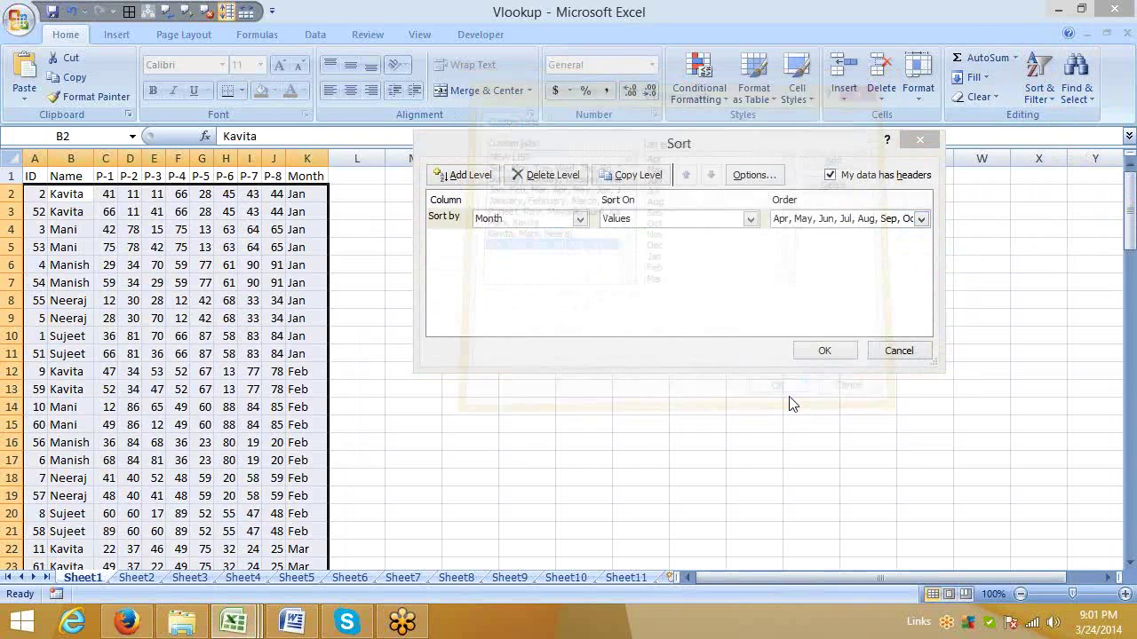
pyautogui.click(824, 350)
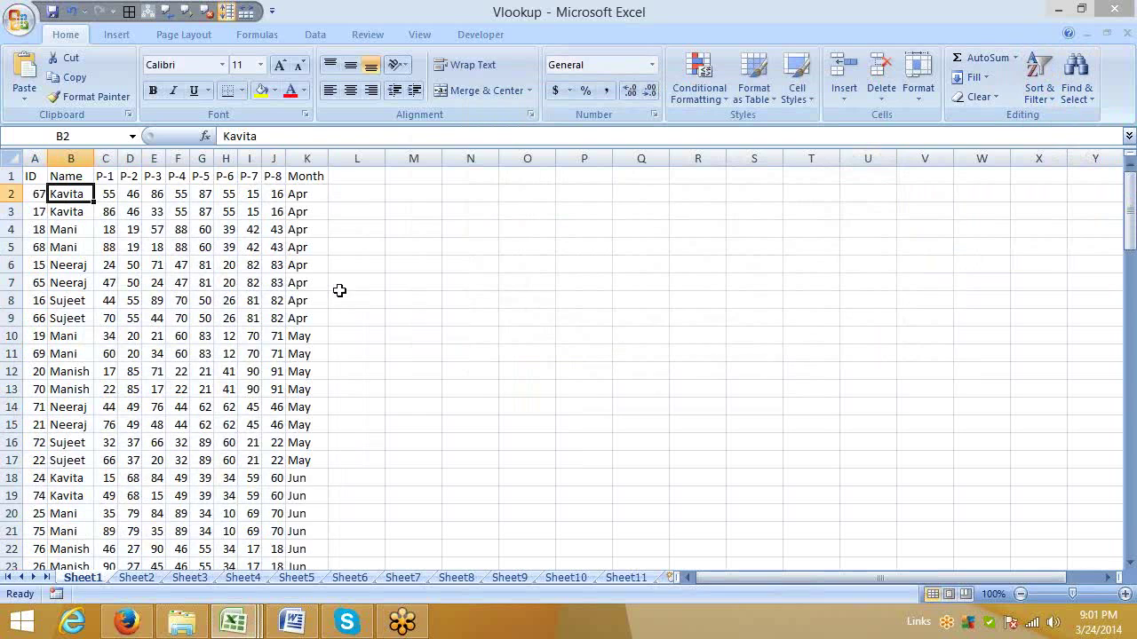
pyautogui.click(319, 337)
pyautogui.scroll(-5, 320, 339)
pyautogui.scroll(-10, 320, 341)
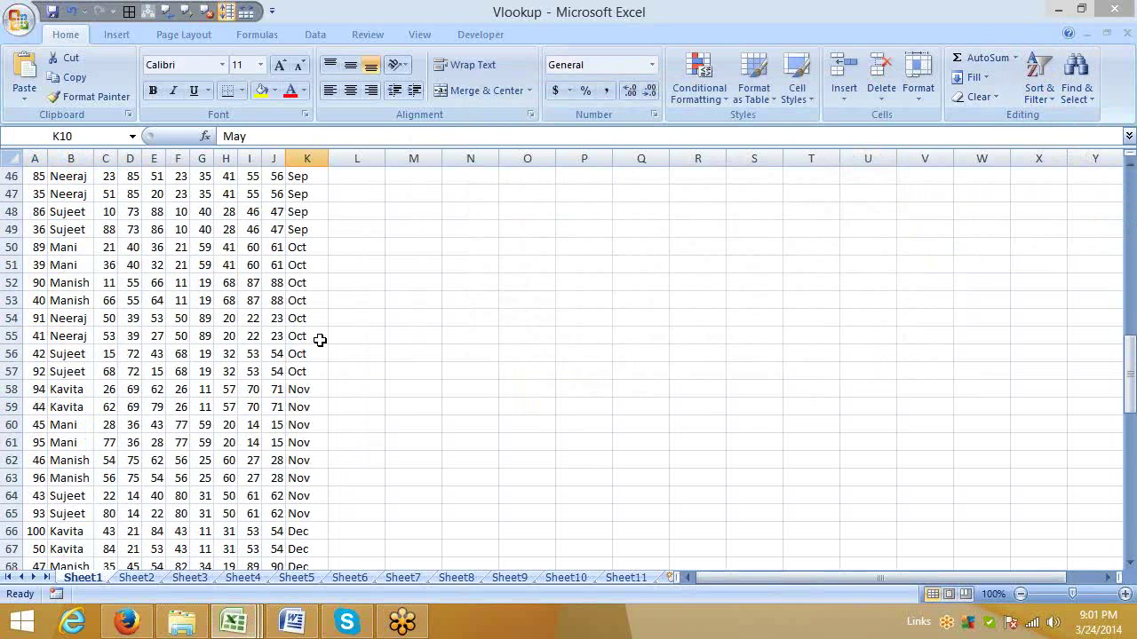
pyautogui.scroll(15, 320, 340)
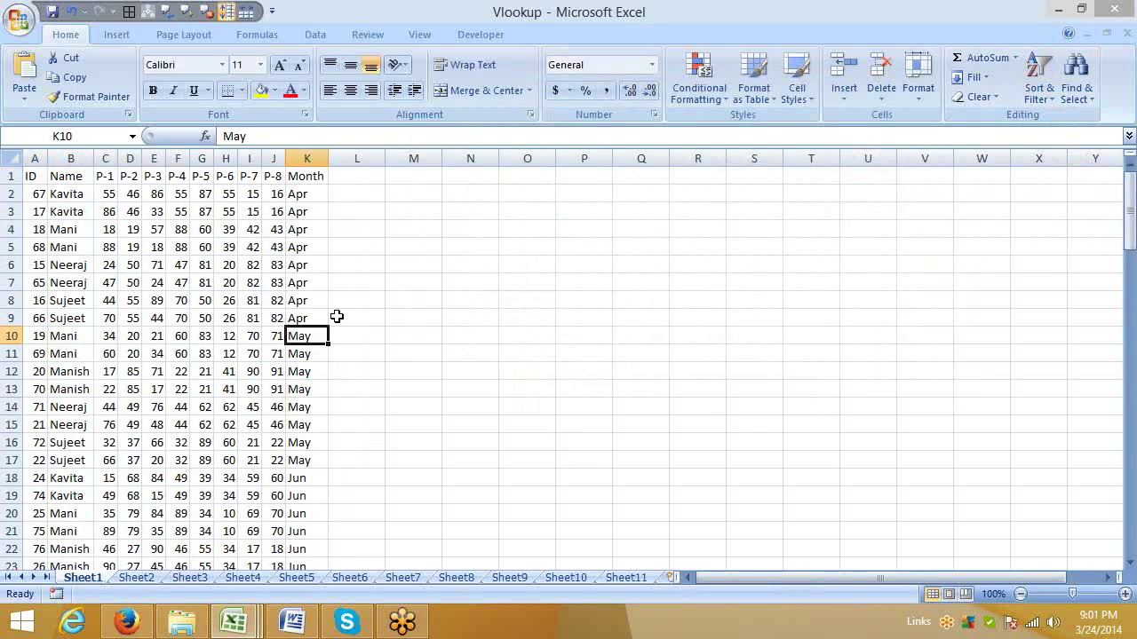
# Fill cells D5, E13, D17, D11 and D7 with yellow
pyautogui.click(133, 248)
pyautogui.click(260, 89)
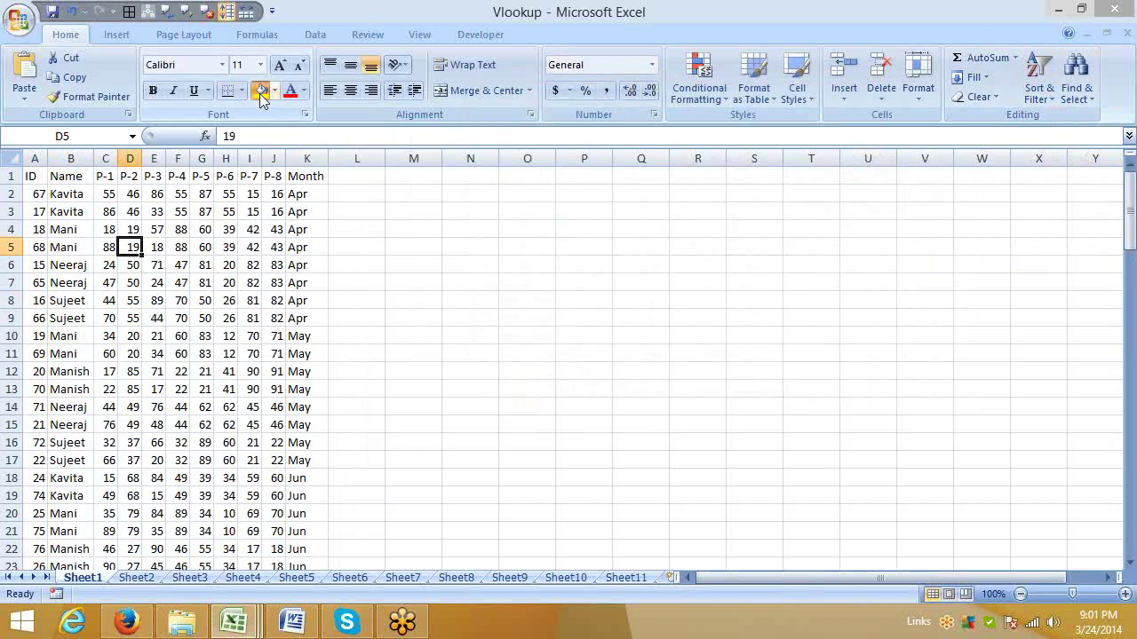
pyautogui.click(151, 388)
pyautogui.click(261, 90)
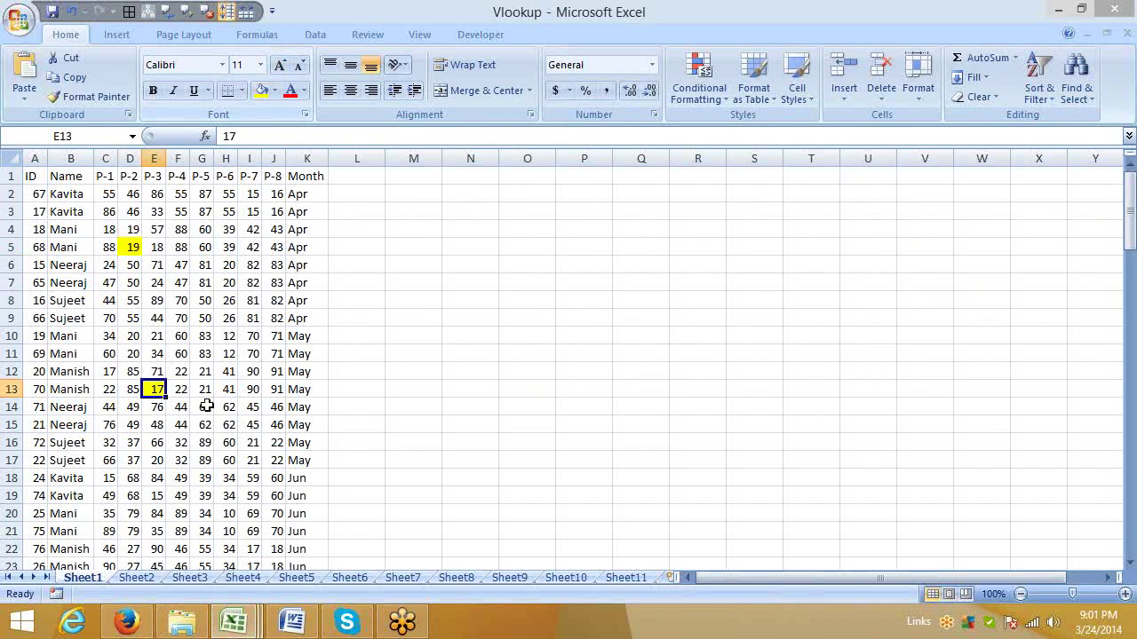
pyautogui.click(128, 462)
pyautogui.click(261, 90)
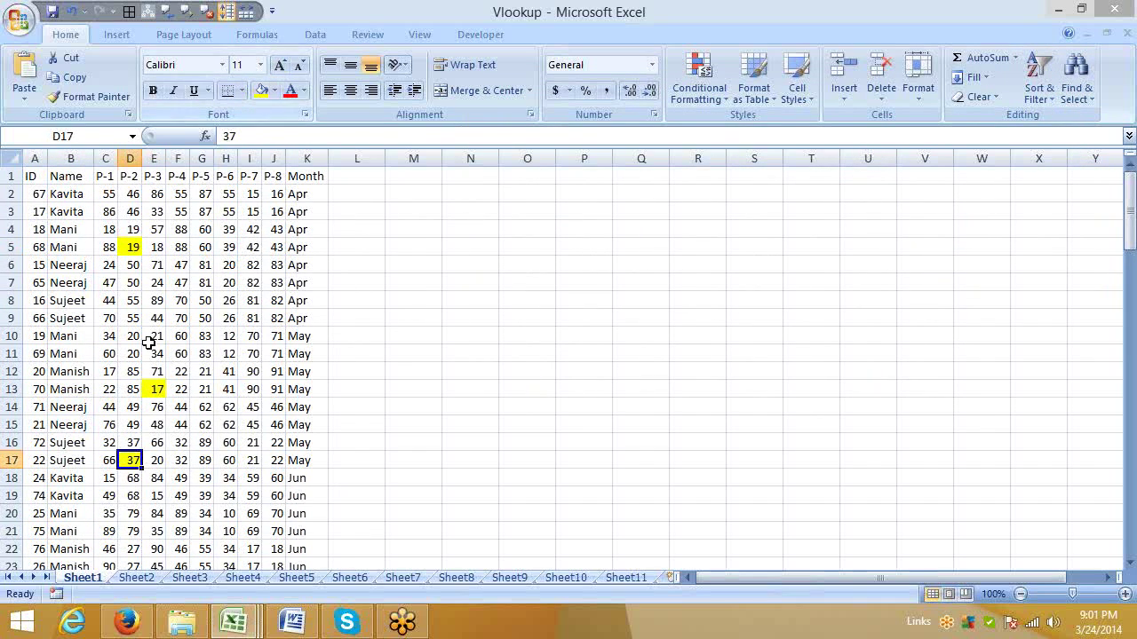
pyautogui.click(133, 353)
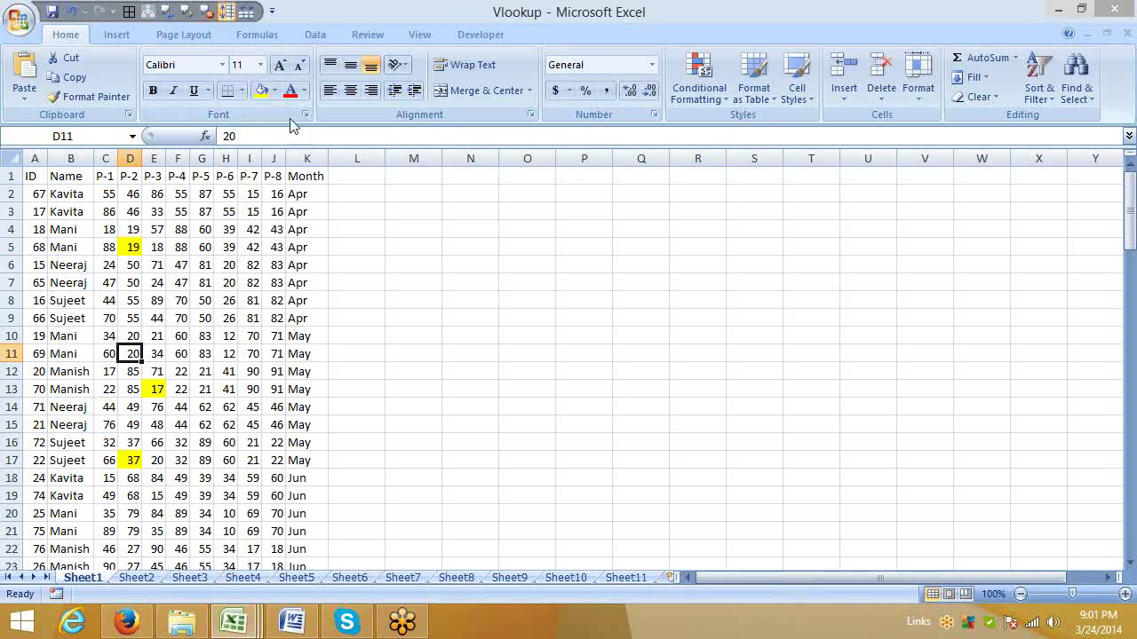
pyautogui.click(262, 90)
pyautogui.click(133, 282)
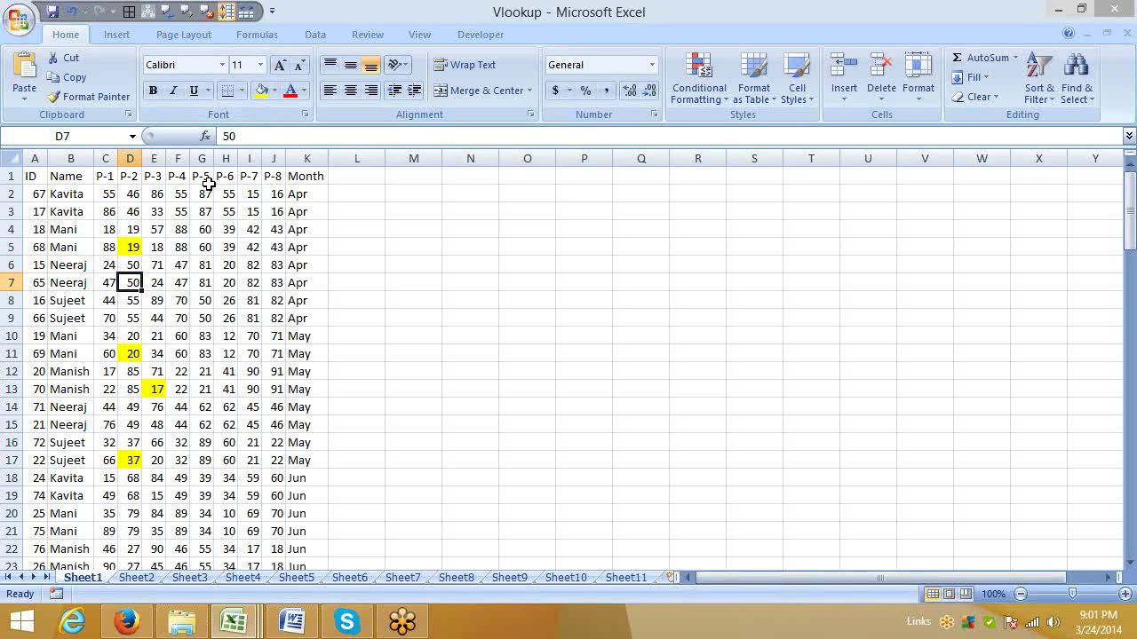
pyautogui.click(262, 89)
# Open a custom sort for the whole table and review the columns available to sort by
pyautogui.click(39, 180)
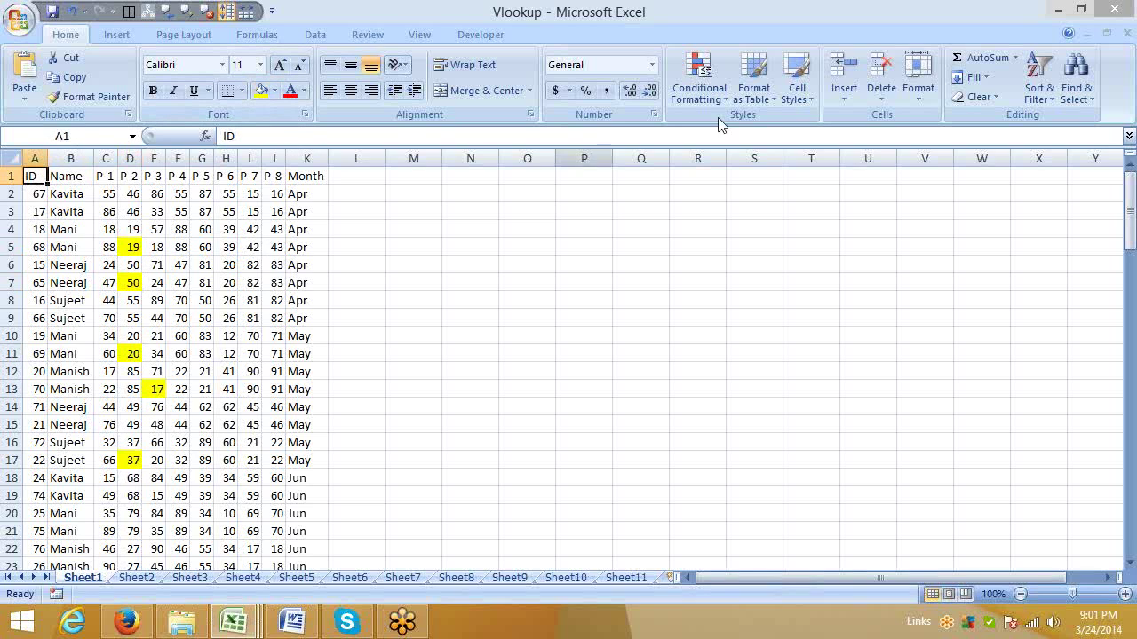
pyautogui.click(1042, 105)
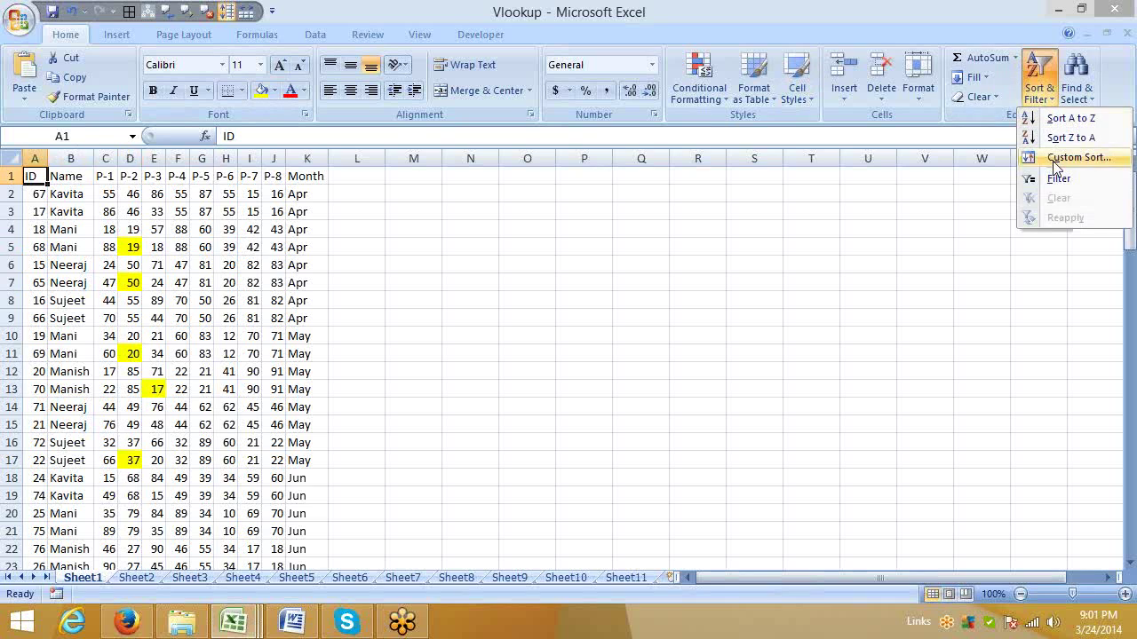
pyautogui.click(1055, 159)
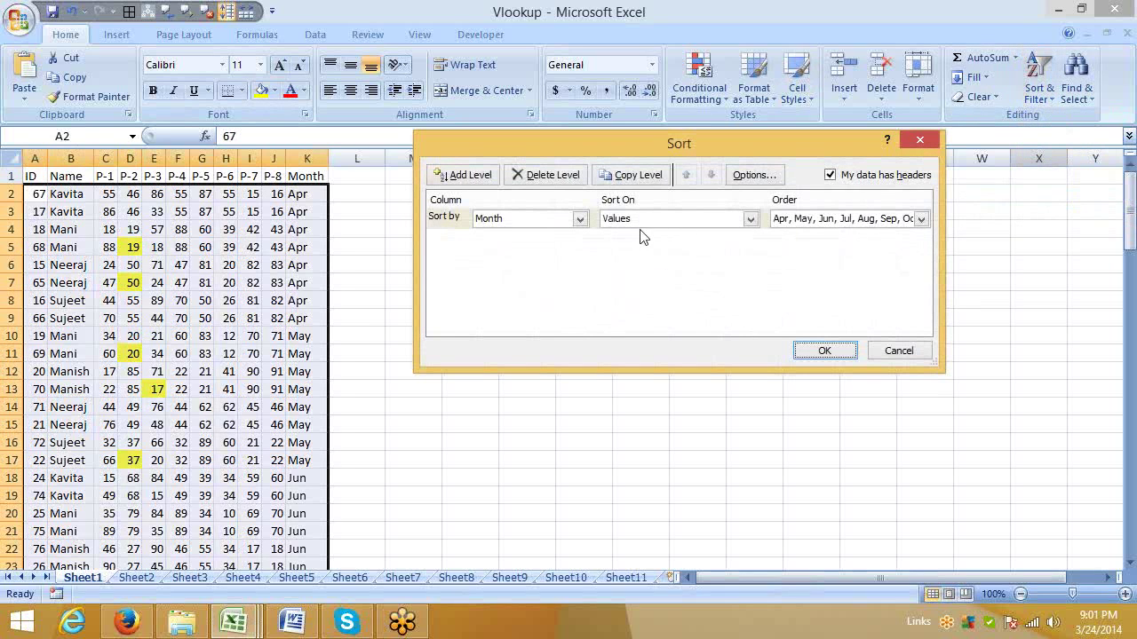
pyautogui.click(566, 219)
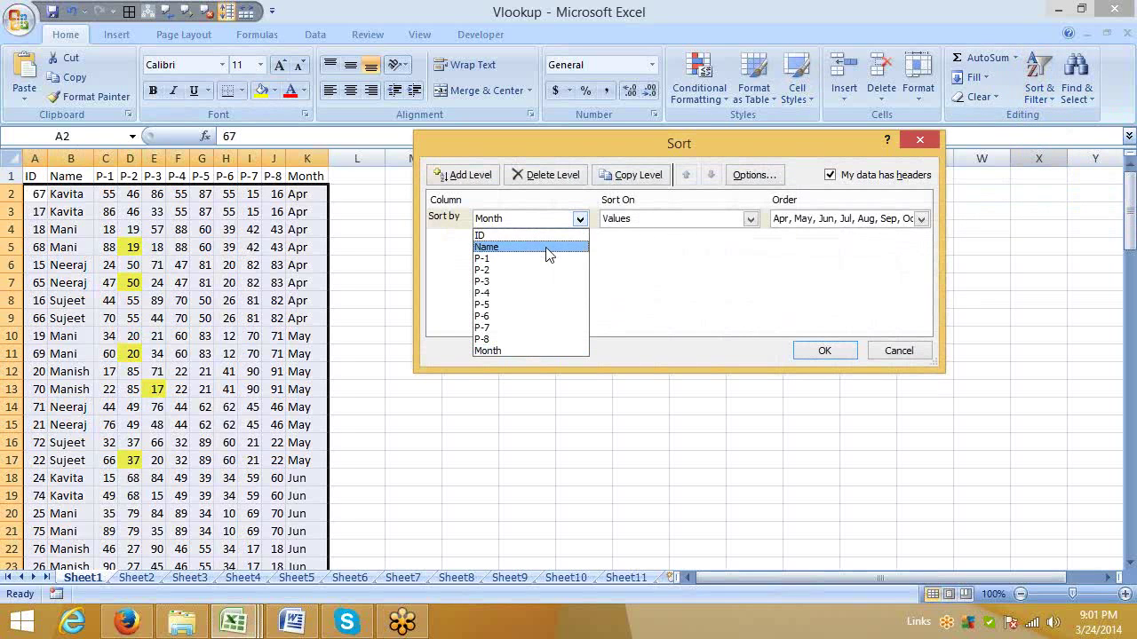
pyautogui.click(696, 289)
pyautogui.click(540, 218)
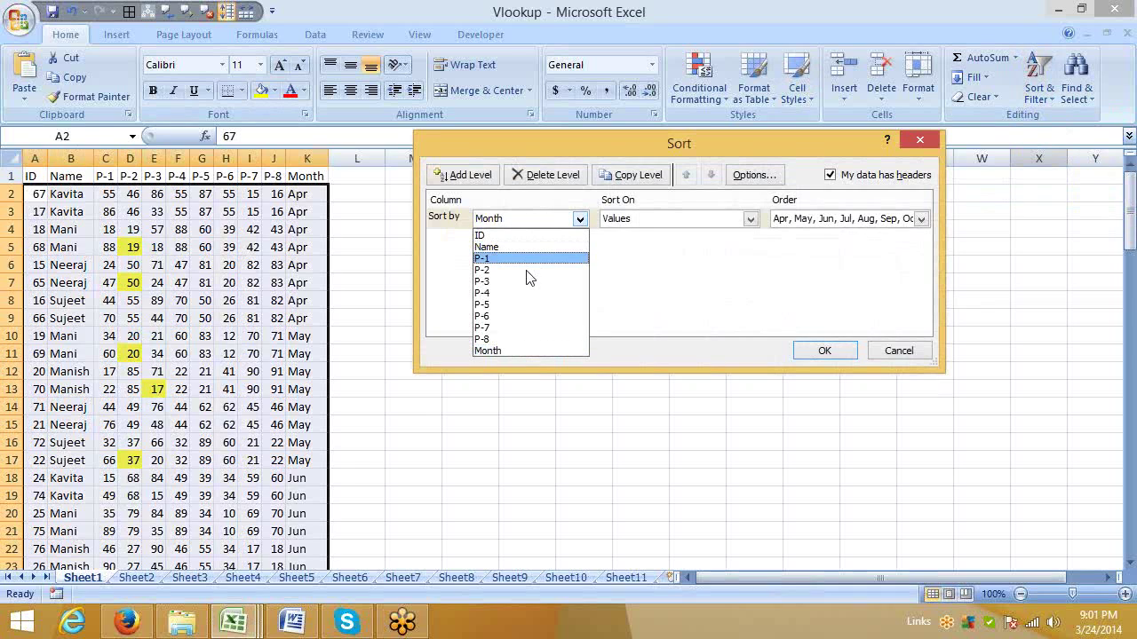
# Turn off the sort's data-has-headers option, check the column choices, and turn the option back on
pyautogui.click(830, 175)
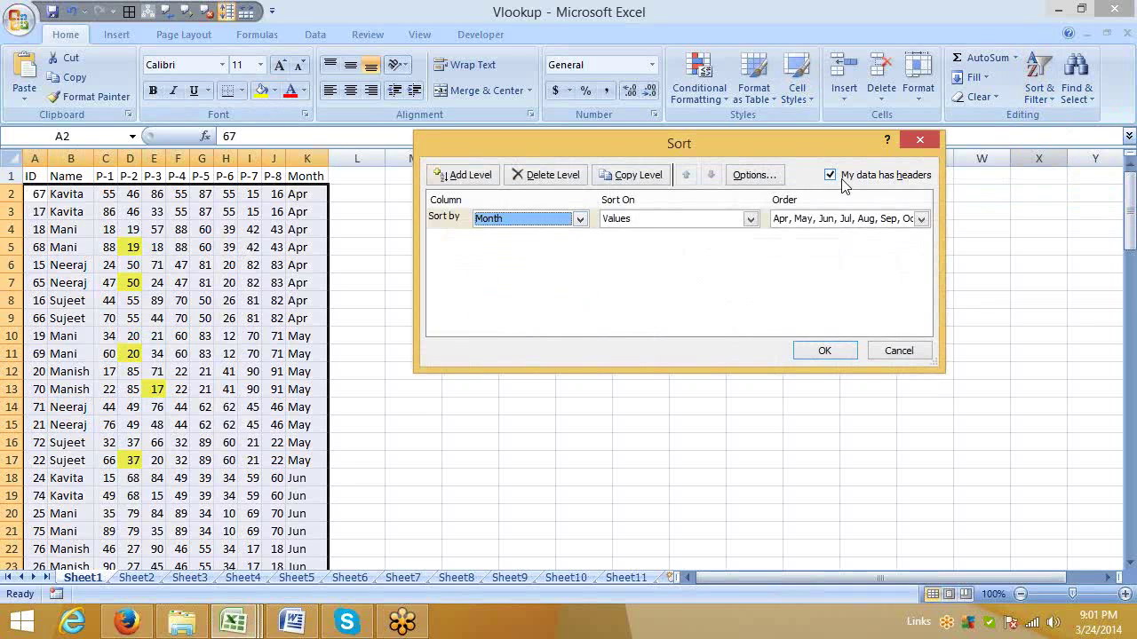
pyautogui.click(829, 175)
pyautogui.click(526, 222)
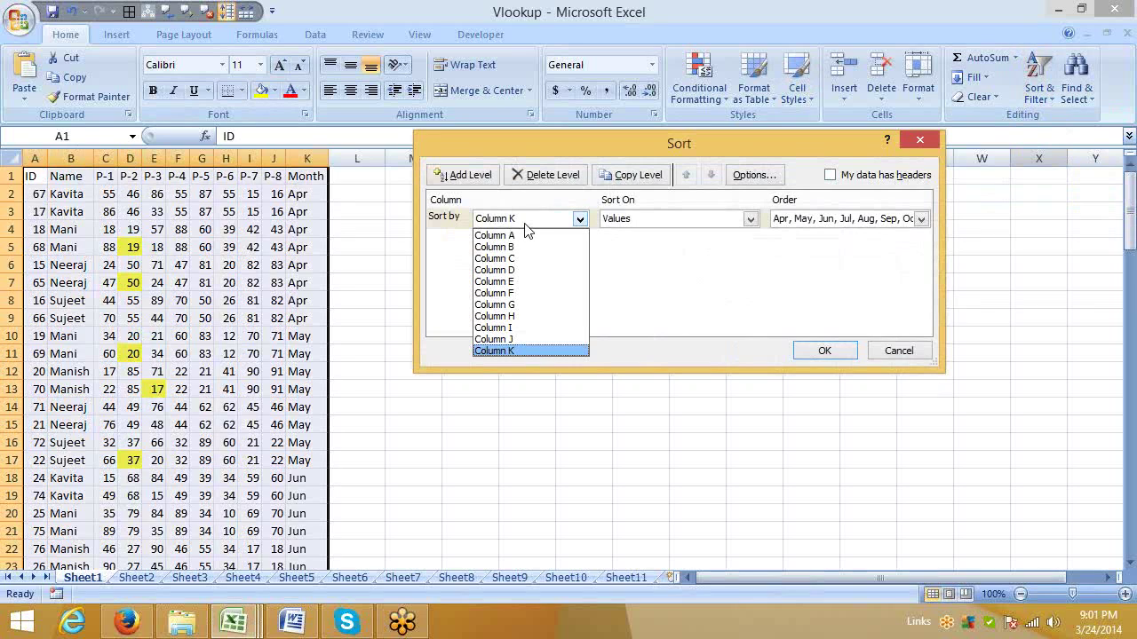
pyautogui.click(884, 185)
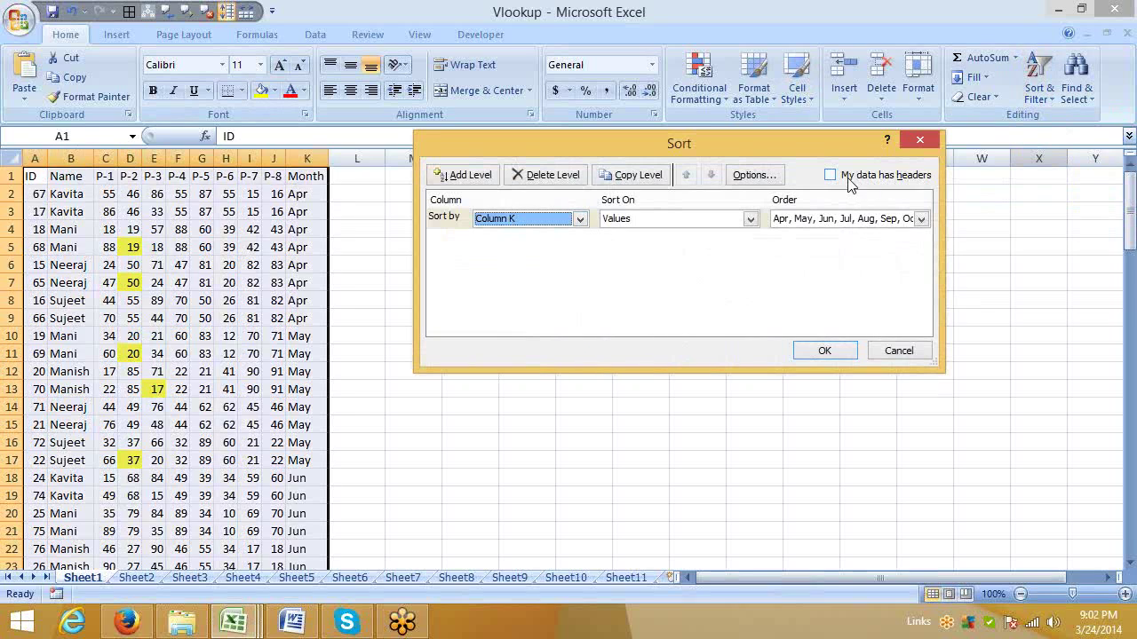
pyautogui.click(854, 182)
# Set the custom sort to use column P-2 and sort on Cell Color
pyautogui.click(527, 223)
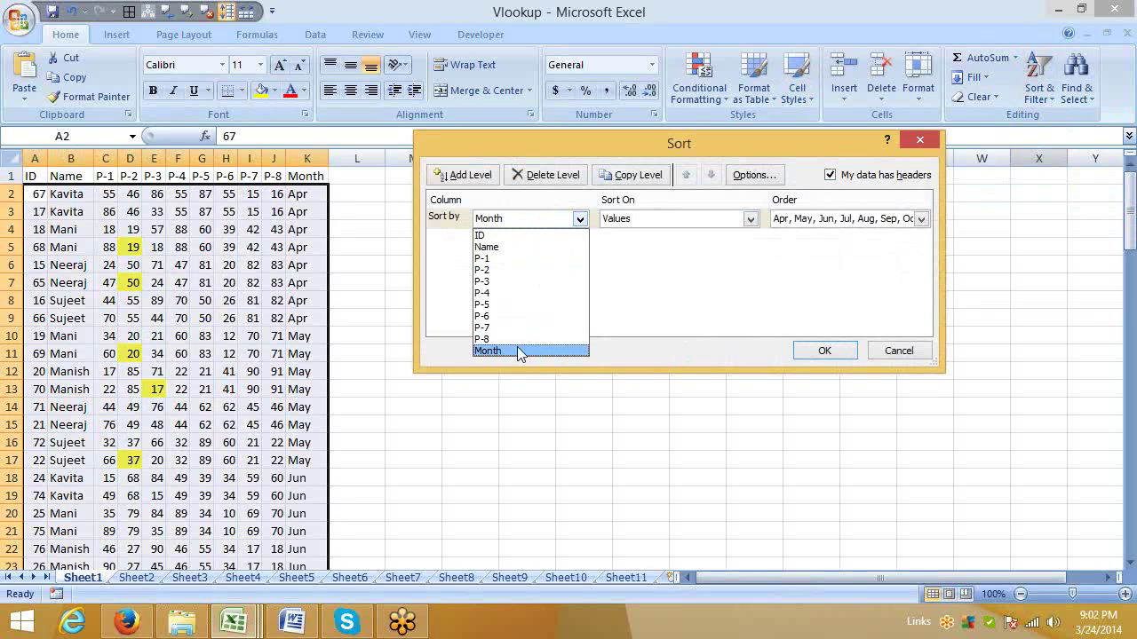
pyautogui.click(522, 271)
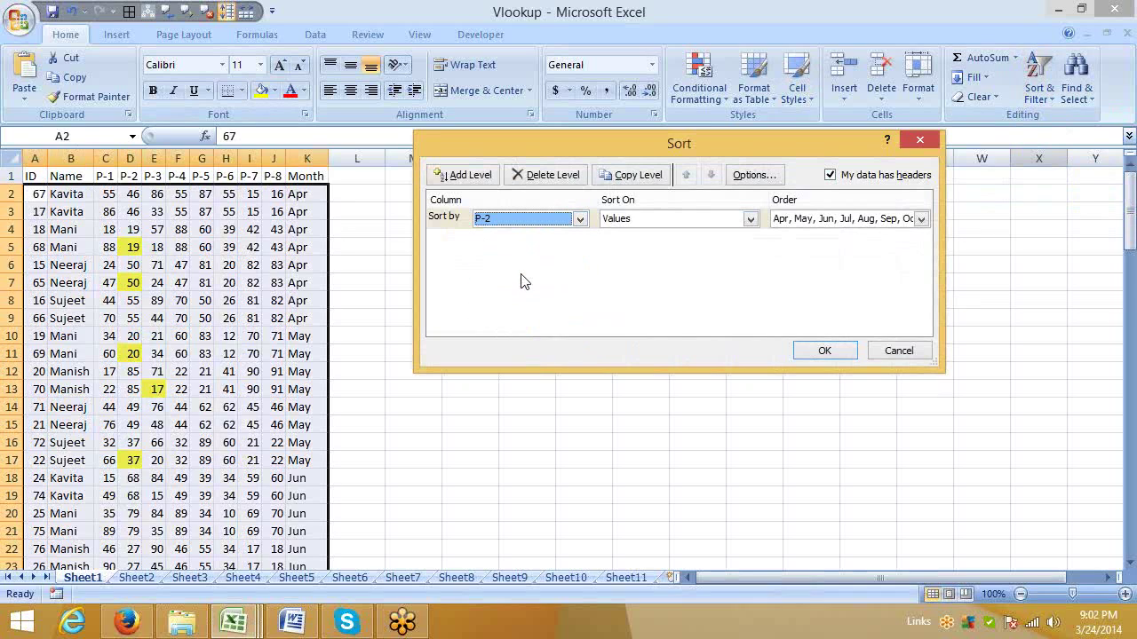
pyautogui.click(631, 228)
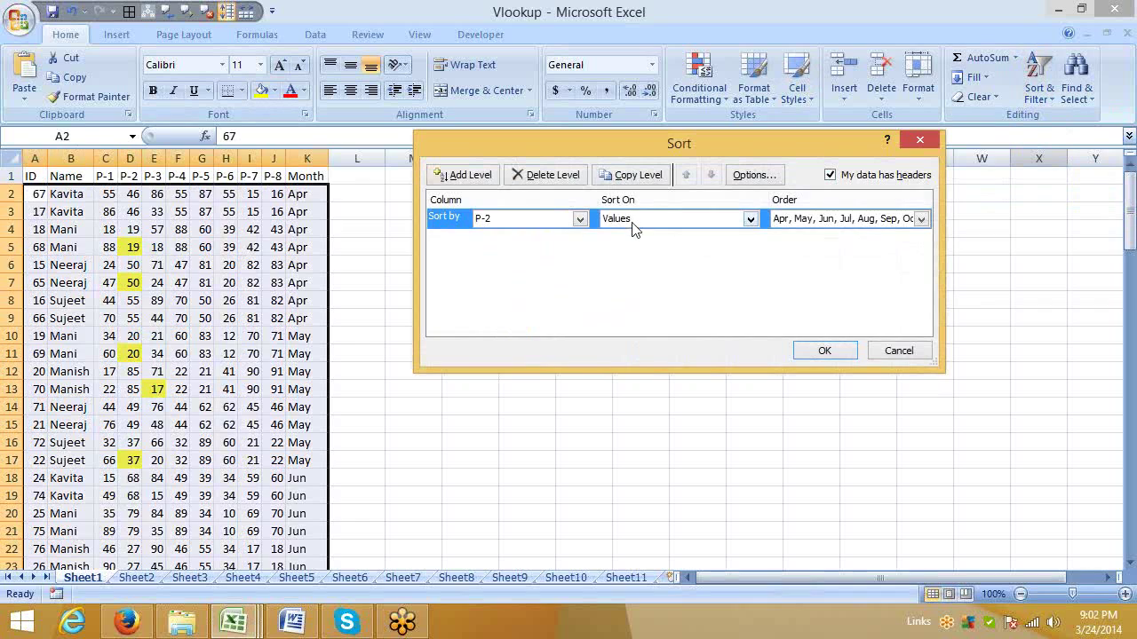
pyautogui.click(632, 227)
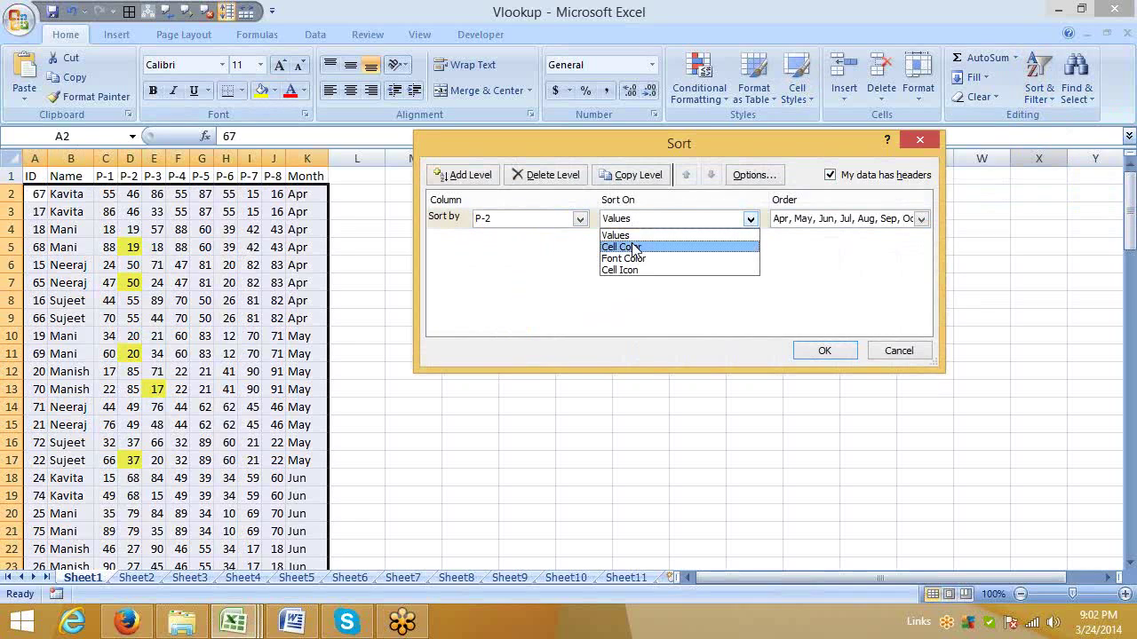
pyautogui.click(634, 247)
# Set the cell colour order to yellow On Top and apply the sort to the table
pyautogui.click(840, 220)
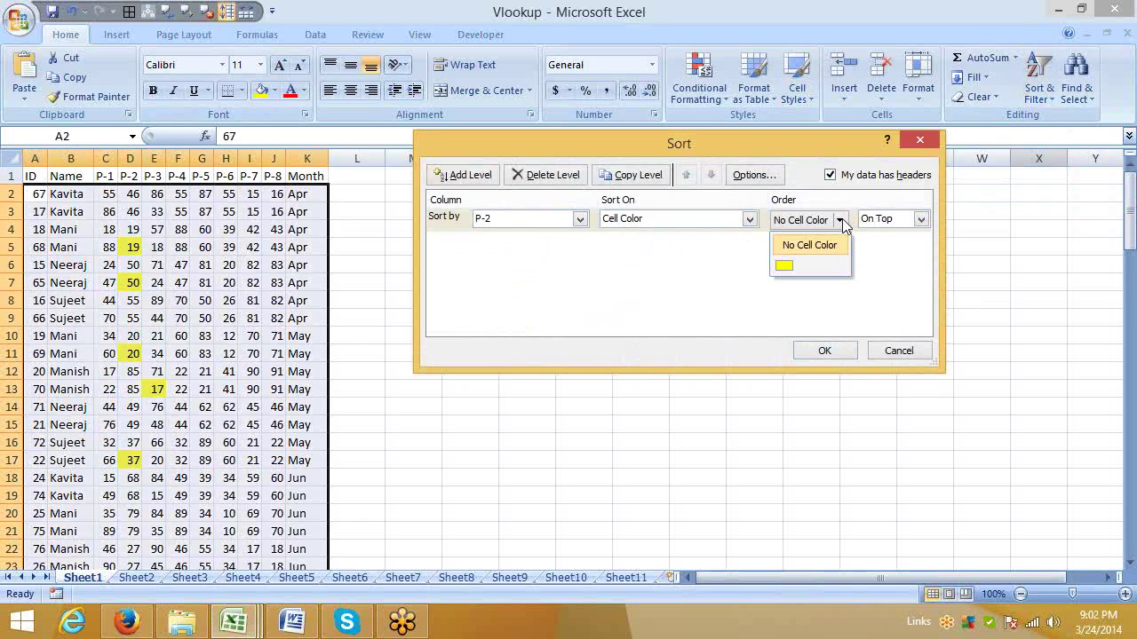
pyautogui.click(798, 266)
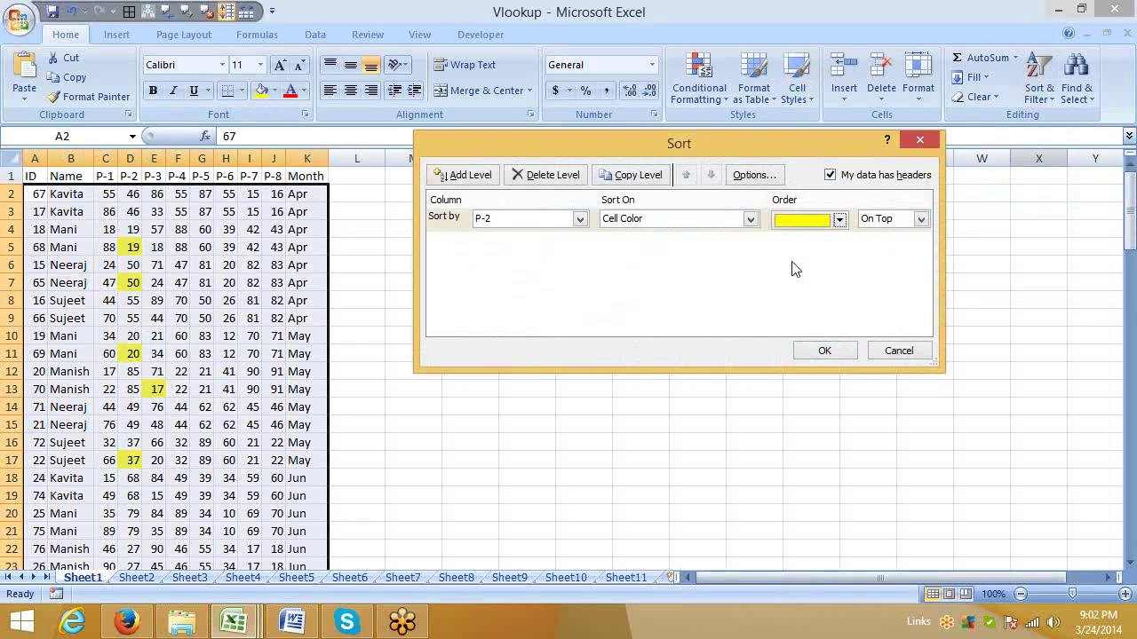
pyautogui.click(840, 221)
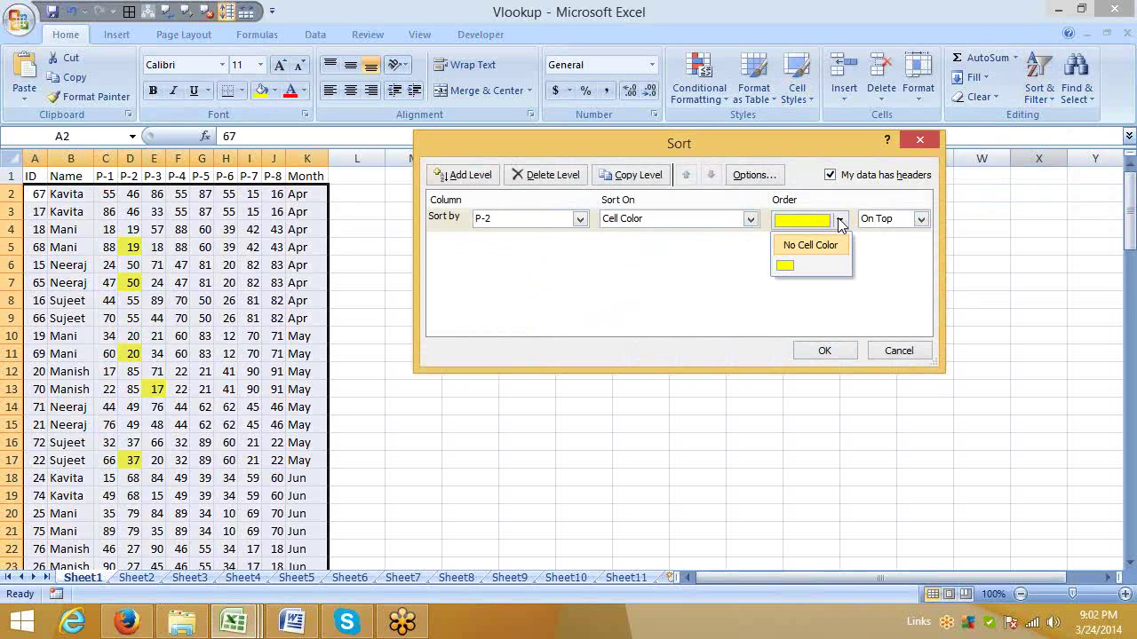
pyautogui.click(877, 224)
pyautogui.click(877, 224)
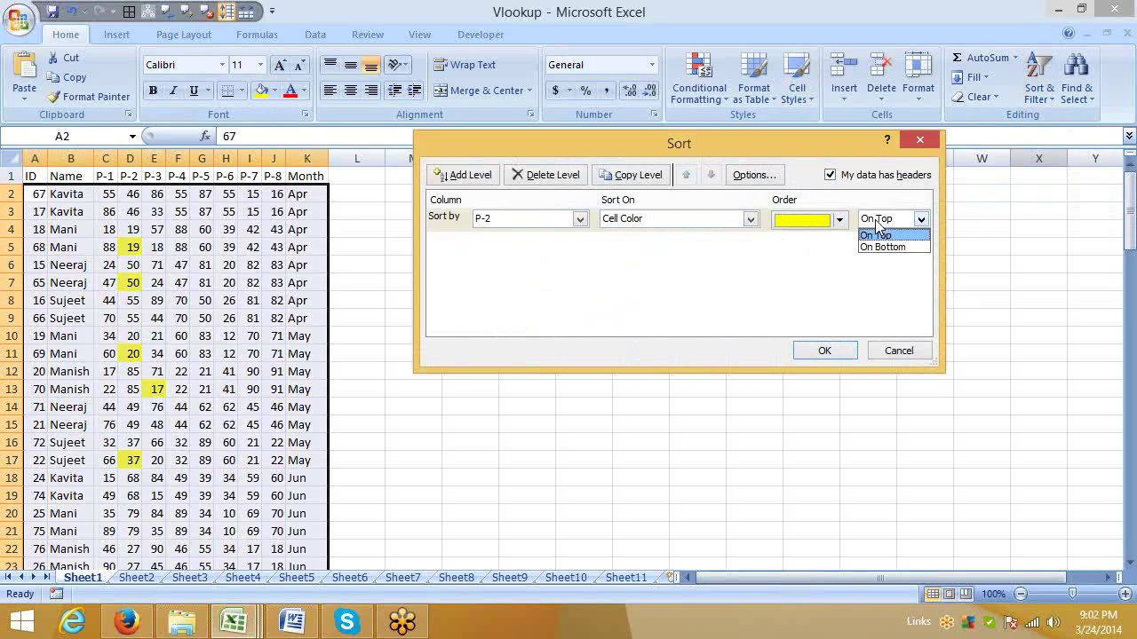
pyautogui.click(877, 235)
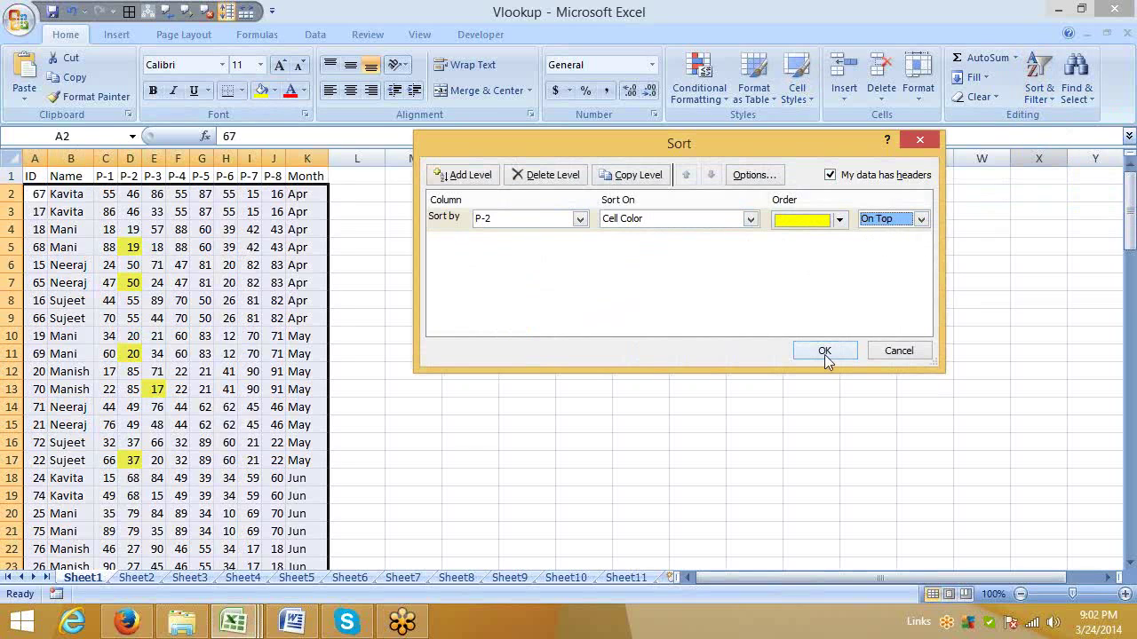
pyautogui.click(824, 351)
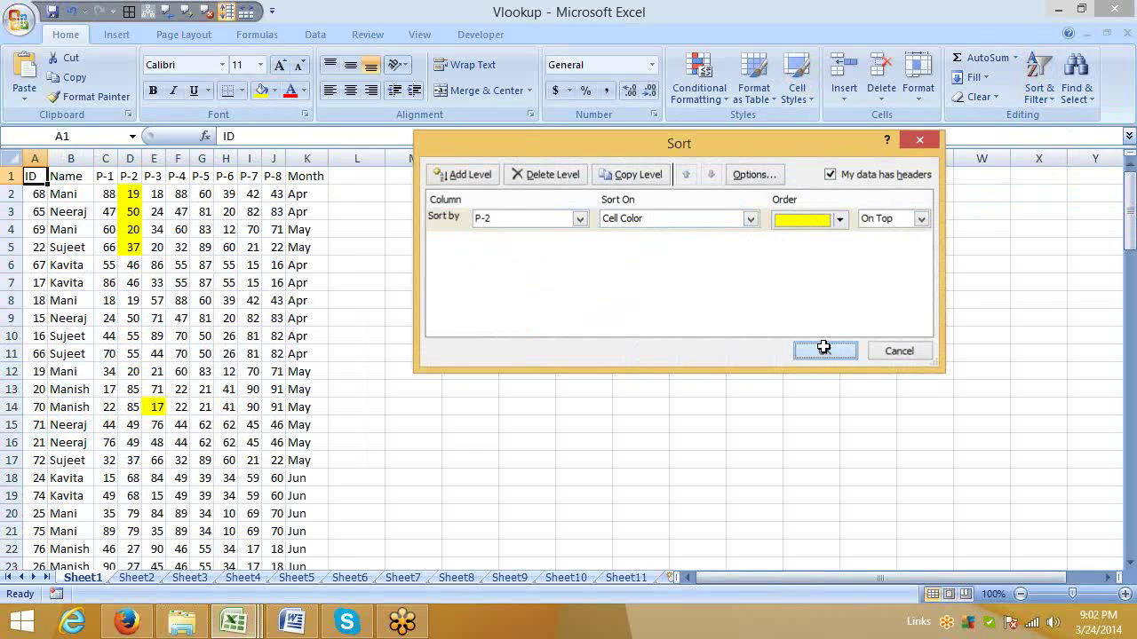
pyautogui.click(1038, 85)
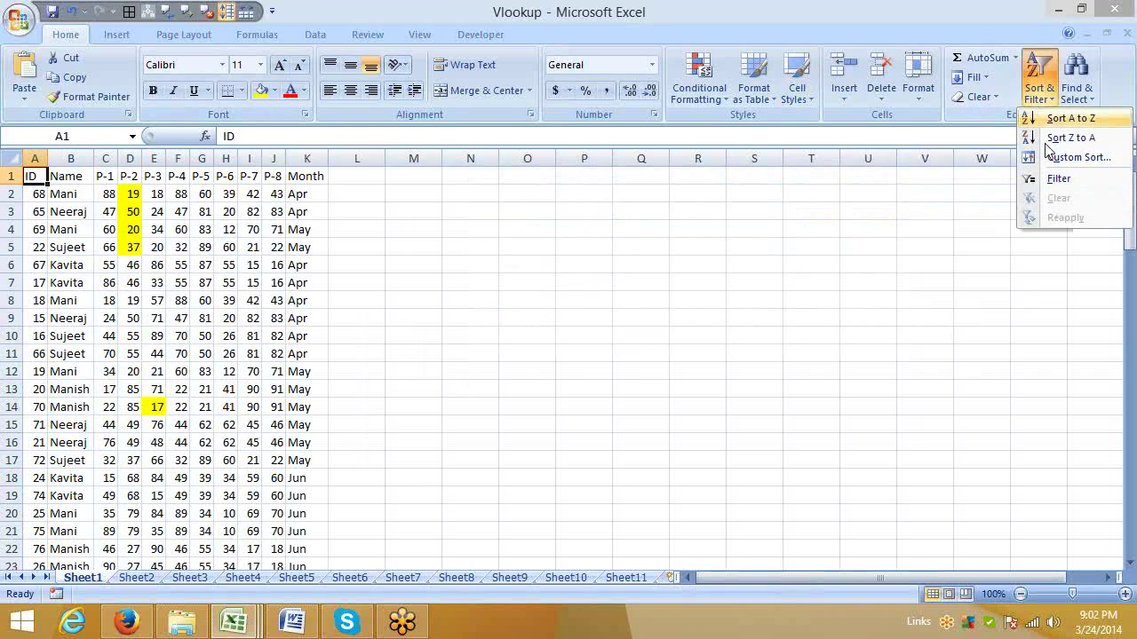
pyautogui.click(1056, 159)
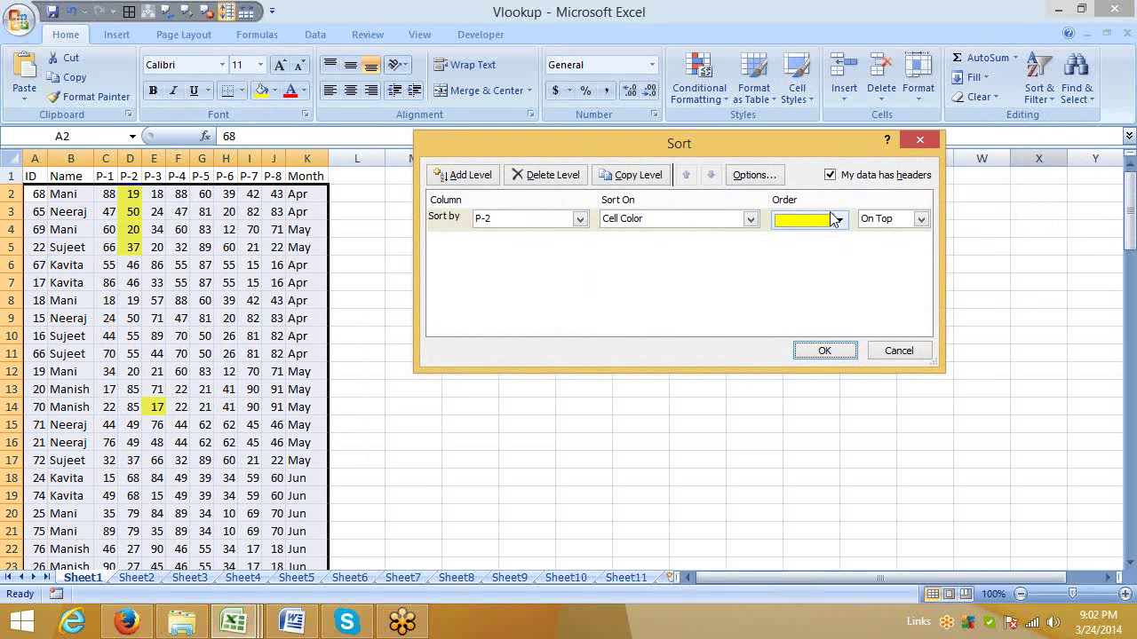
pyautogui.click(920, 219)
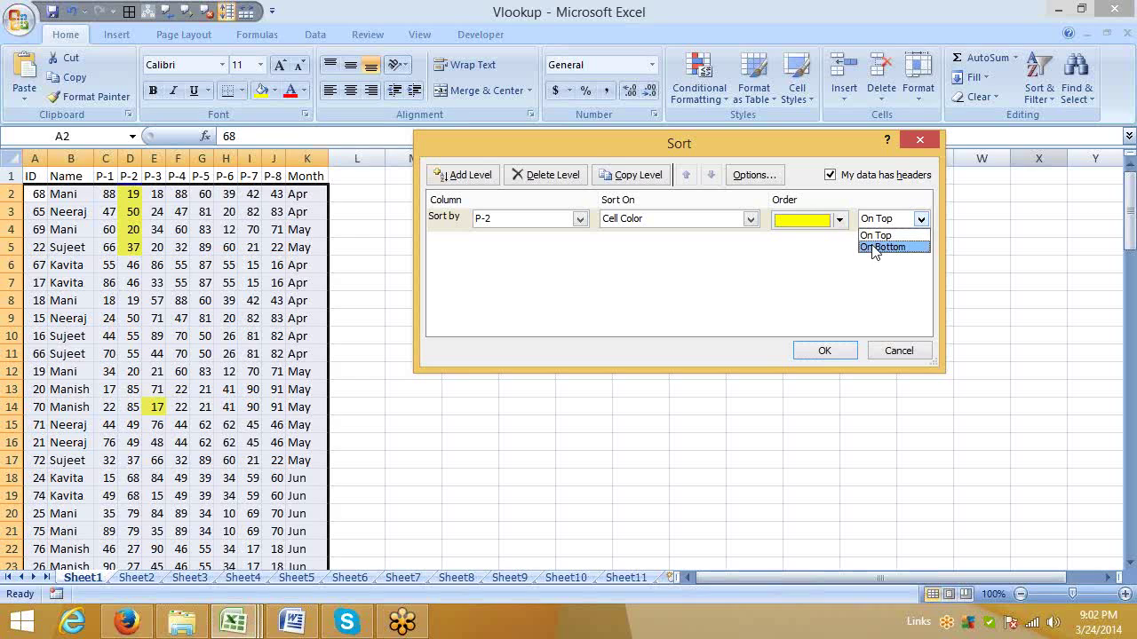
pyautogui.click(770, 278)
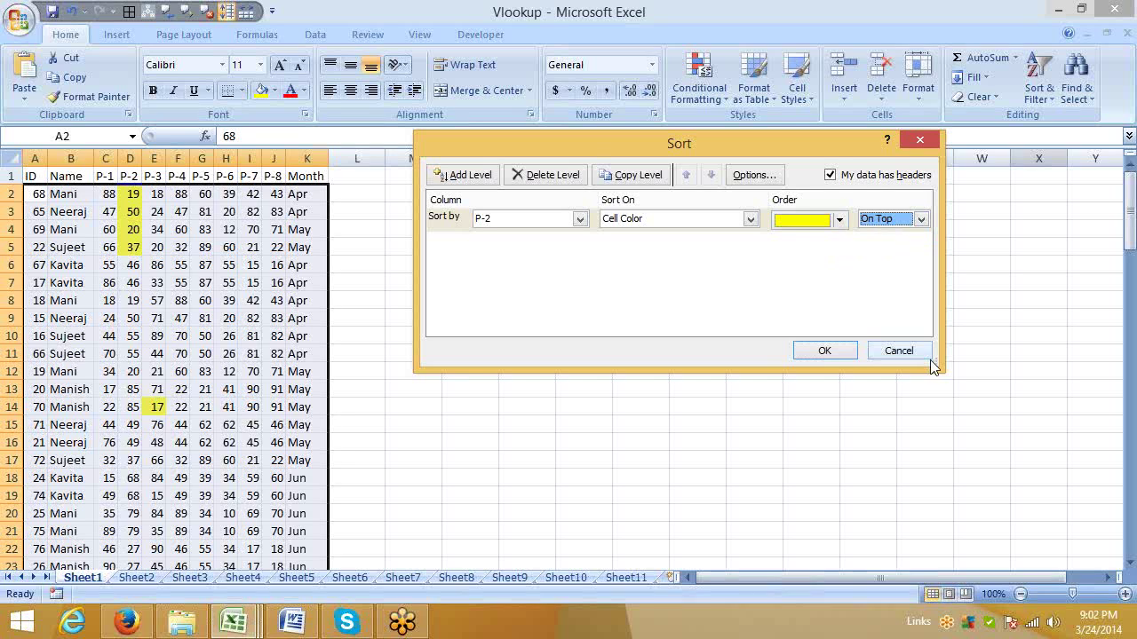
pyautogui.click(465, 176)
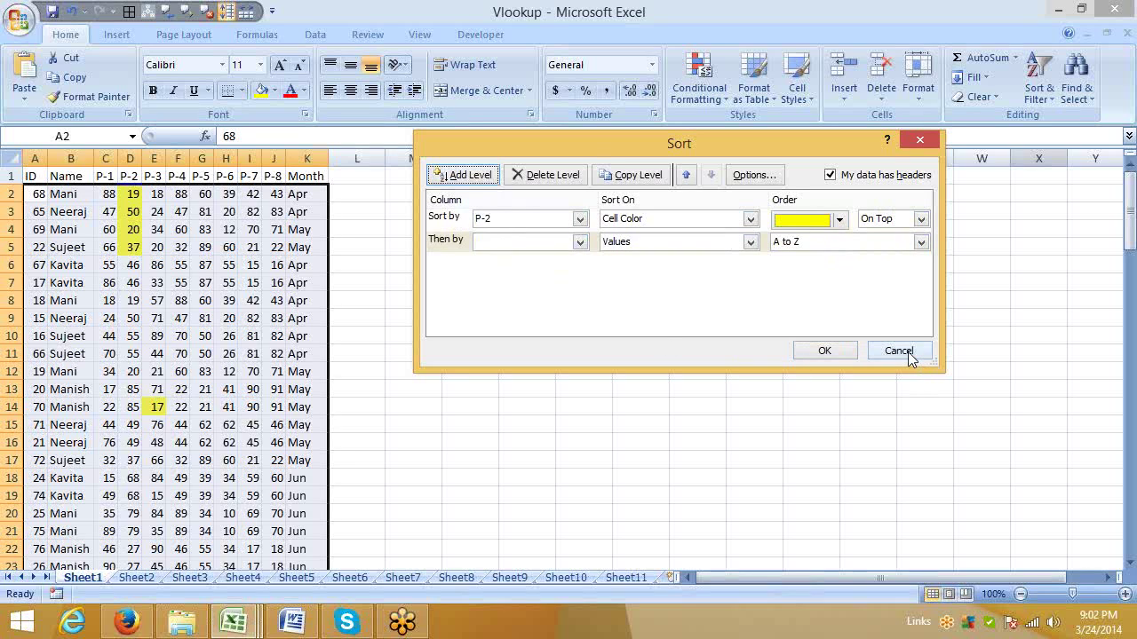
pyautogui.click(500, 243)
pyautogui.click(500, 247)
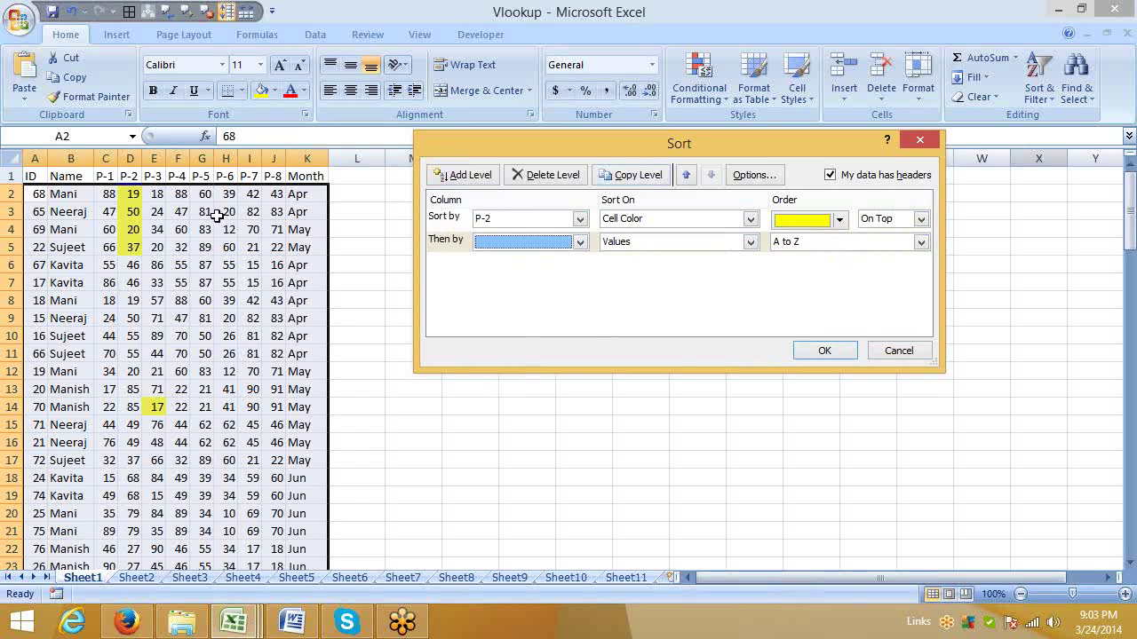
pyautogui.press('Escape')
# Apply the coloured three-arrow icon set as conditional formatting to the whole P-1 column
pyautogui.click(157, 160)
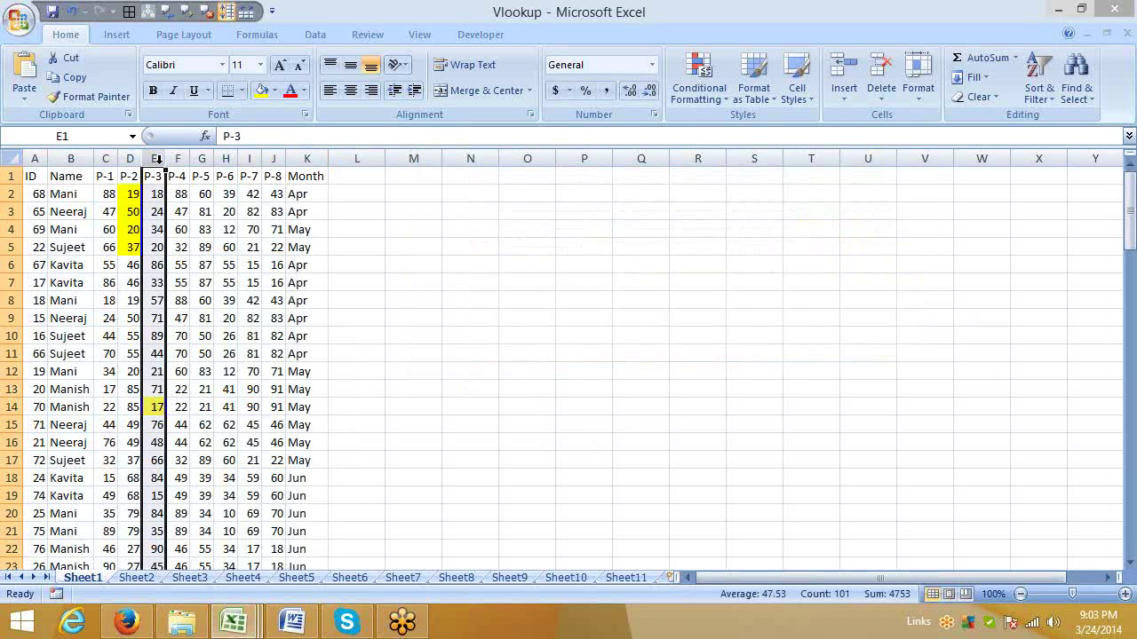
pyautogui.click(107, 174)
pyautogui.click(104, 158)
pyautogui.click(689, 98)
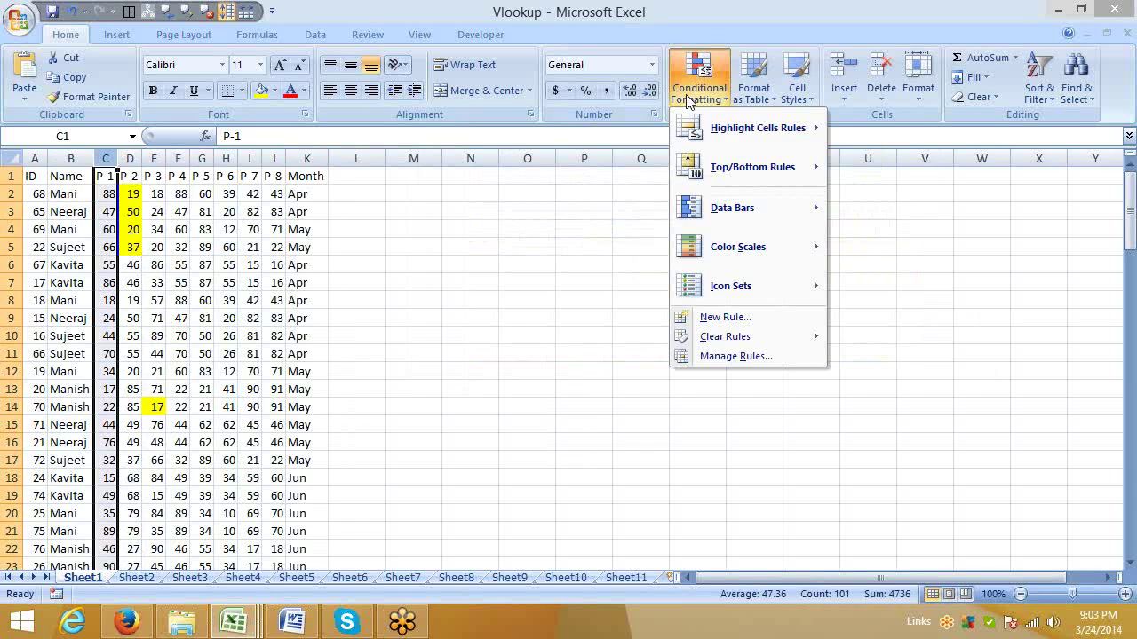
pyautogui.moveTo(692, 121)
pyautogui.moveTo(748, 206)
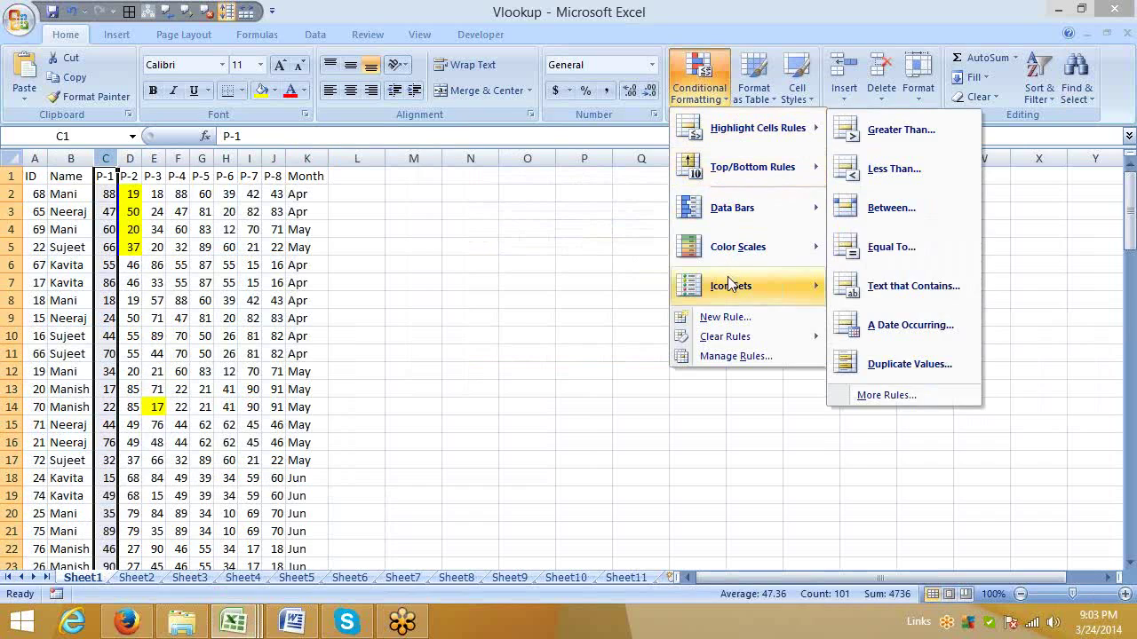
pyautogui.moveTo(730, 284)
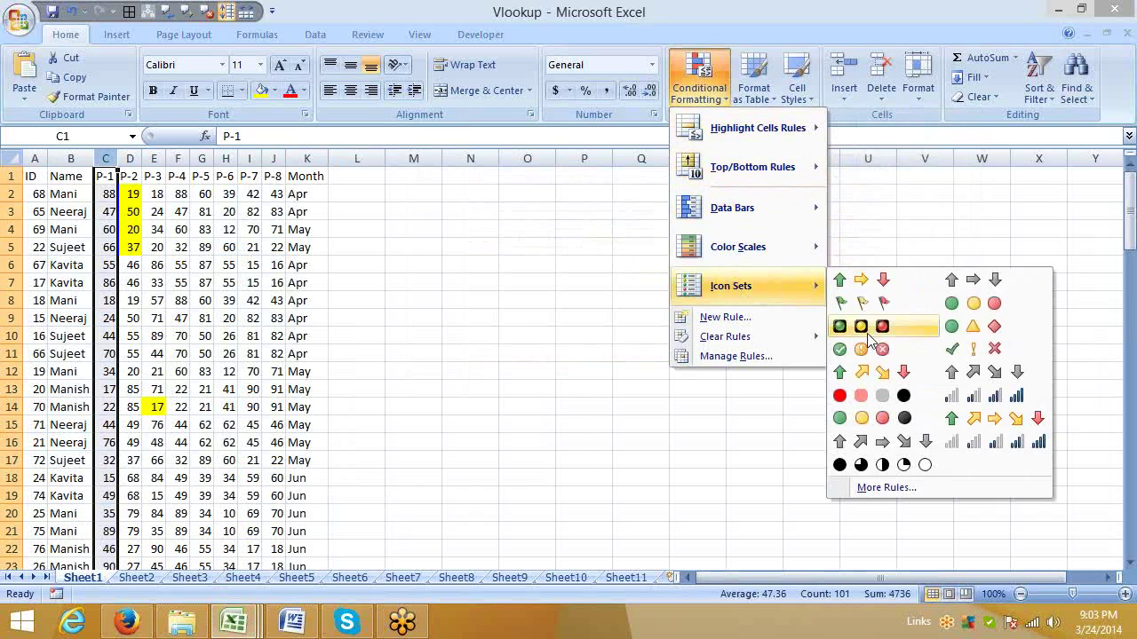
pyautogui.click(877, 286)
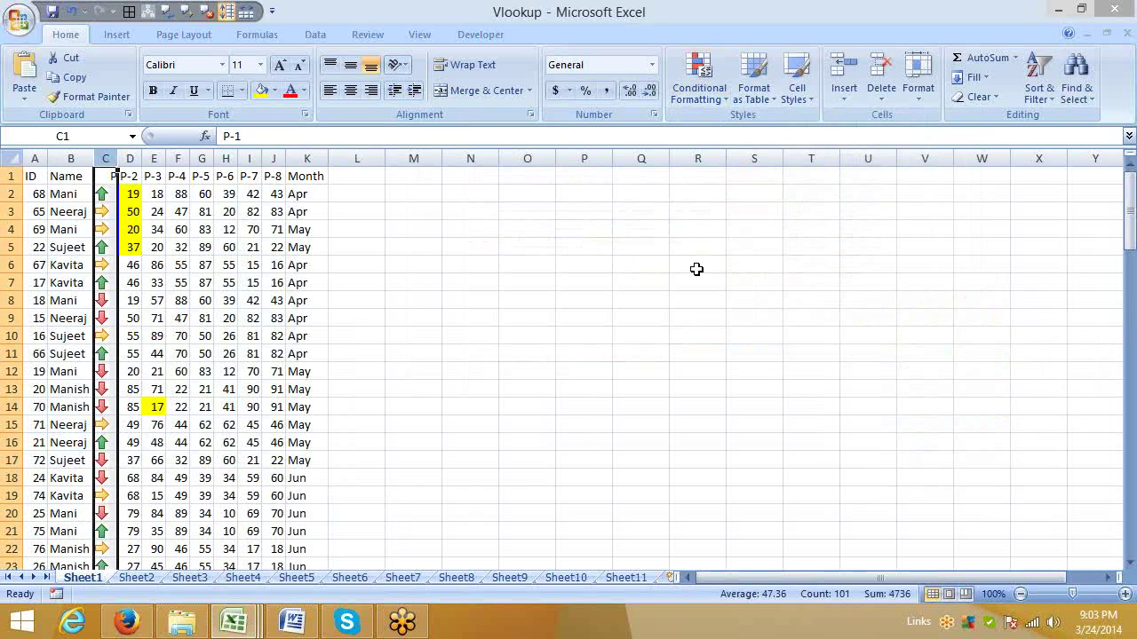
pyautogui.click(80, 181)
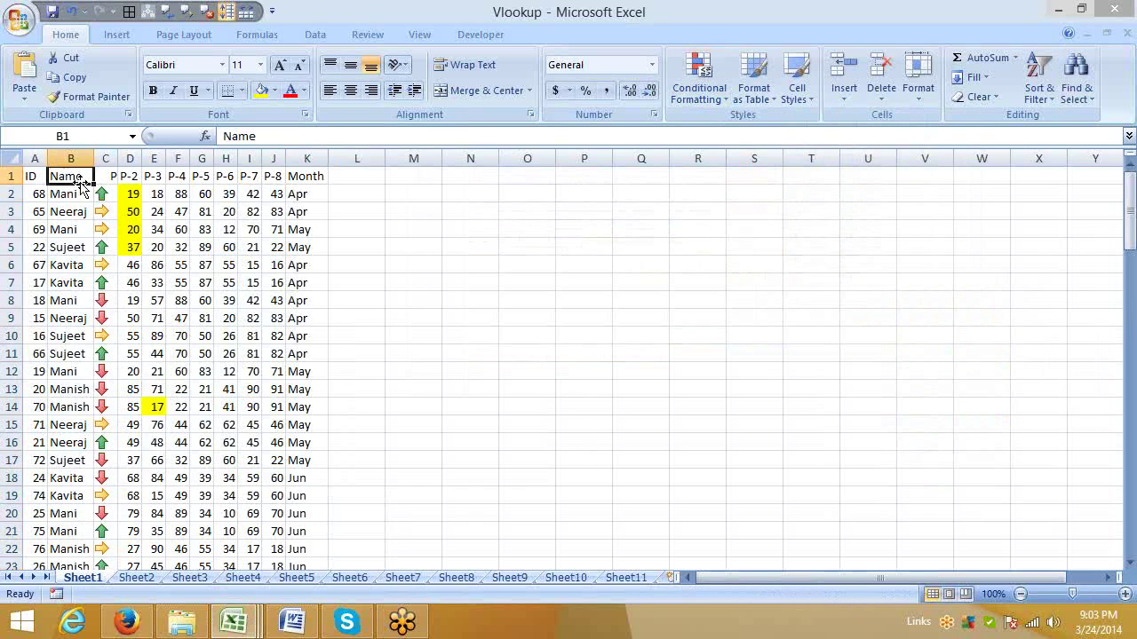
# Set the custom sort's first level to column P-1, sorted on Cell Icon with the green up arrow On Top
pyautogui.click(1053, 101)
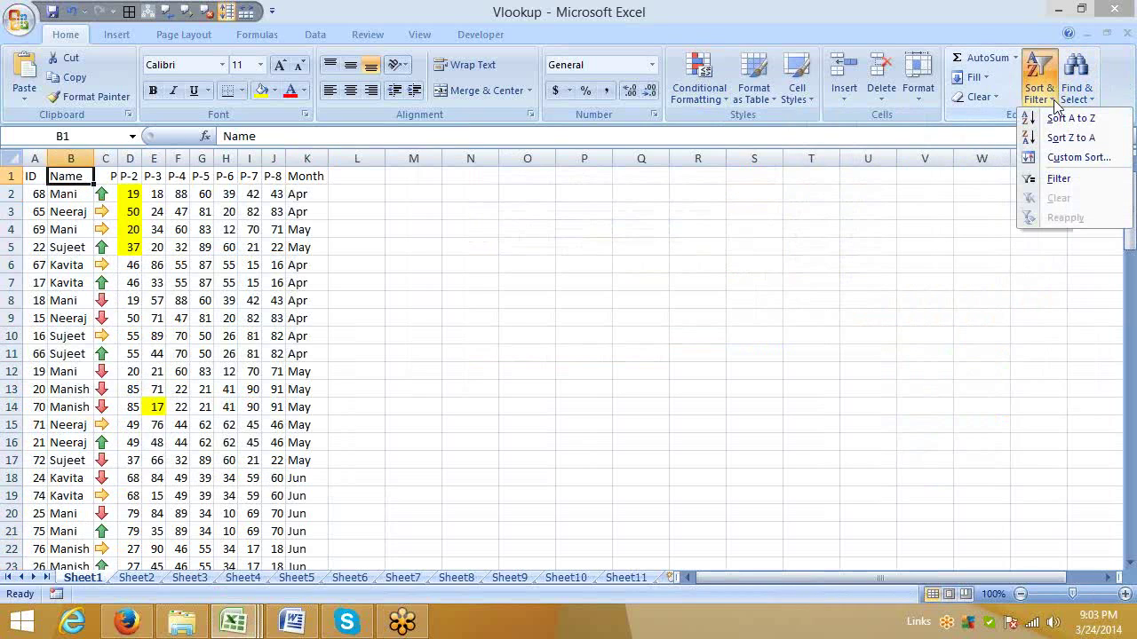
pyautogui.click(1070, 158)
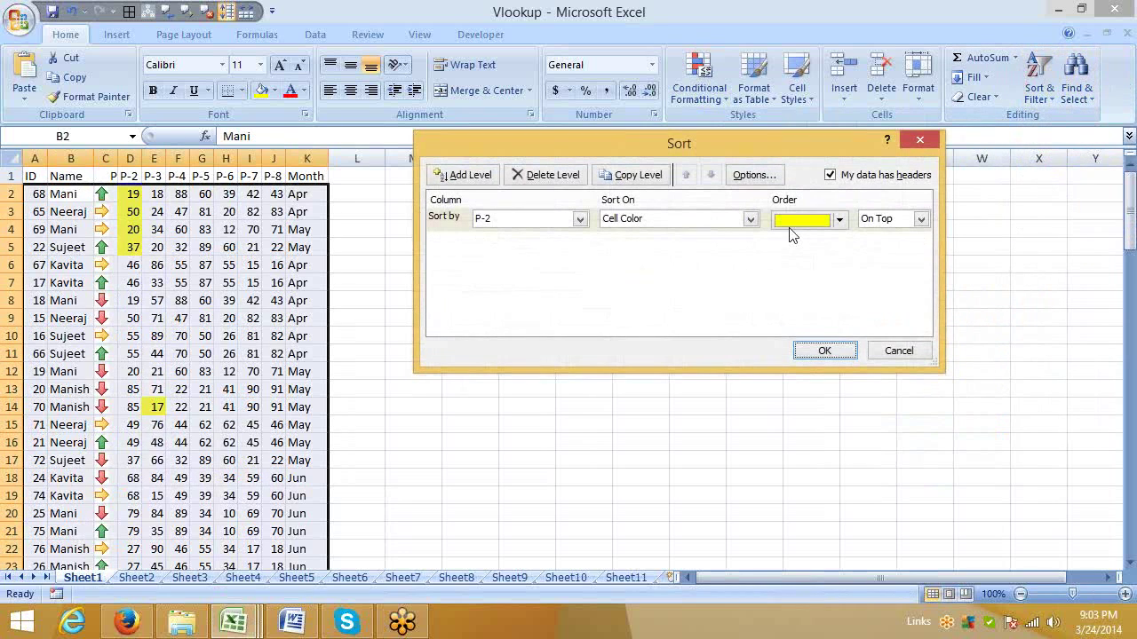
pyautogui.click(524, 222)
pyautogui.click(573, 257)
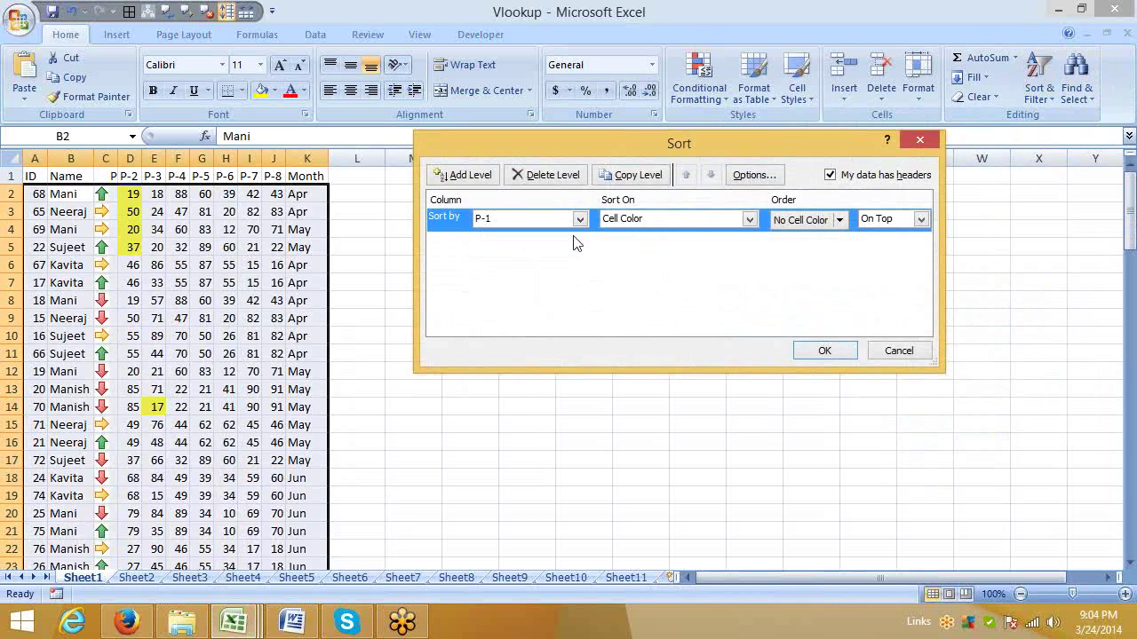
pyautogui.click(701, 221)
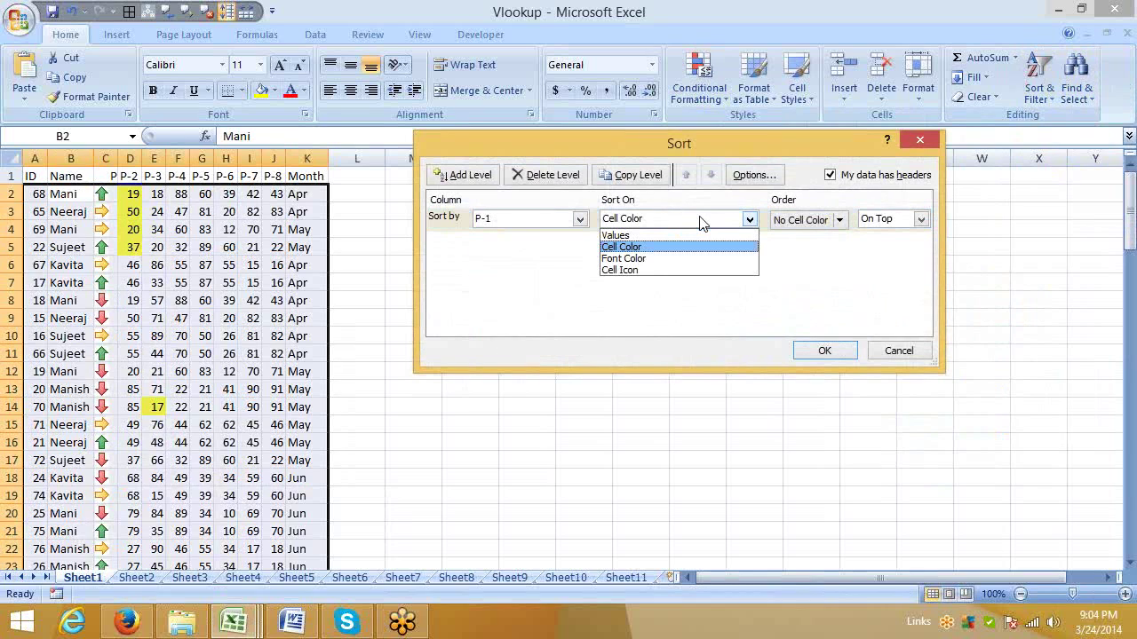
pyautogui.click(652, 270)
pyautogui.click(838, 221)
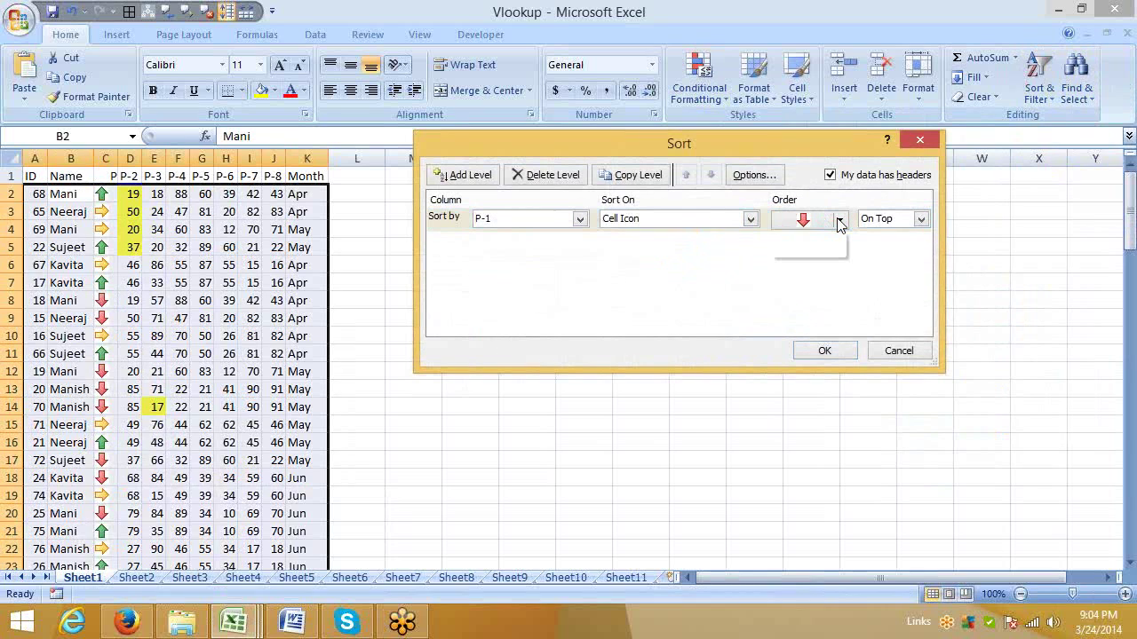
pyautogui.click(839, 221)
pyautogui.click(838, 221)
pyautogui.click(834, 246)
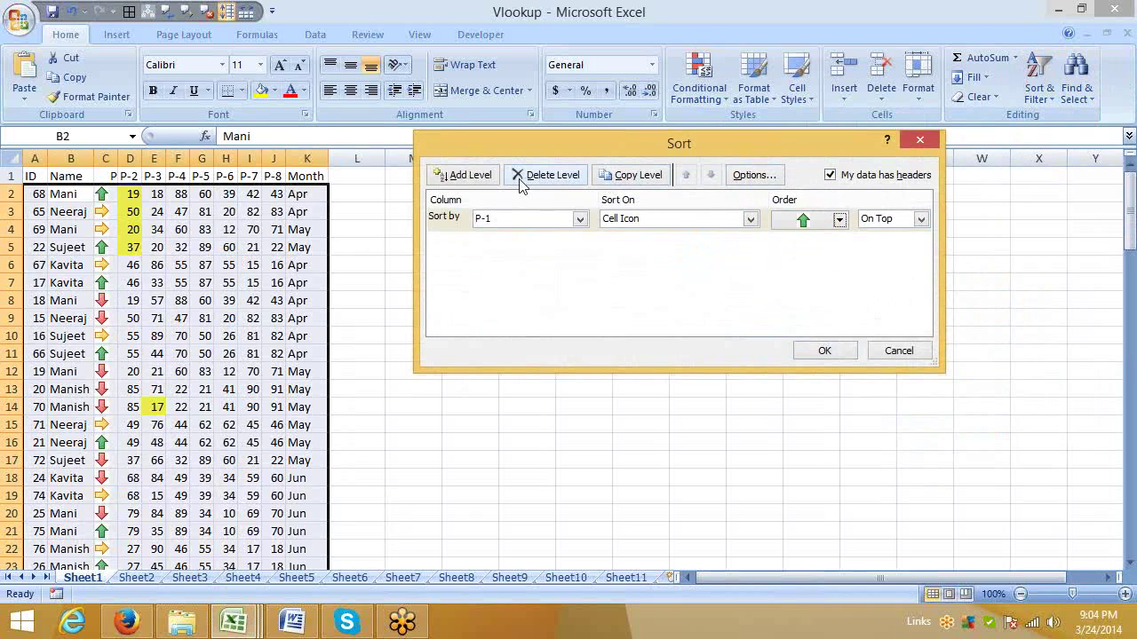
# Add a second sort level for column P-1, sorted on Cell Icon with the yellow sideways arrow On Top
pyautogui.click(448, 176)
pyautogui.click(515, 248)
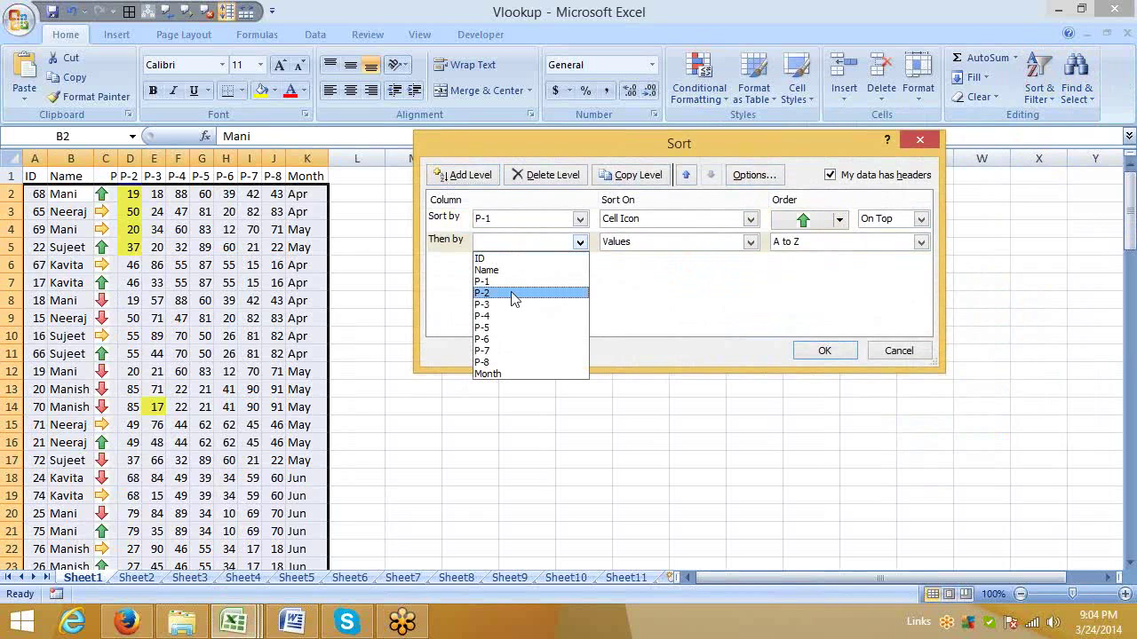
pyautogui.click(515, 290)
pyautogui.click(624, 246)
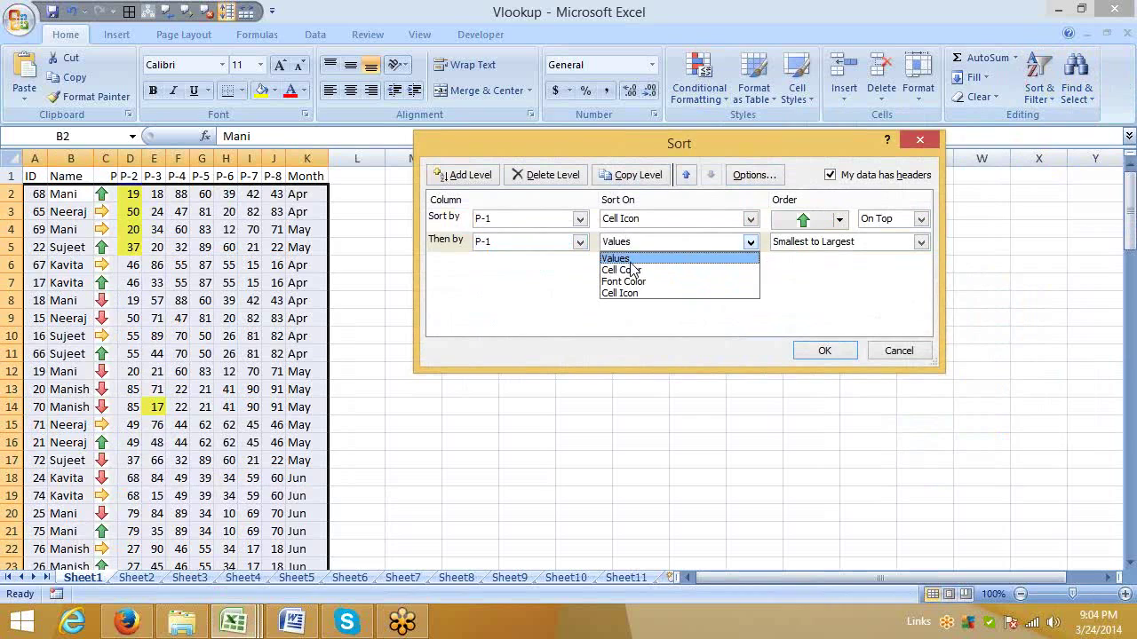
pyautogui.click(626, 267)
pyautogui.click(838, 243)
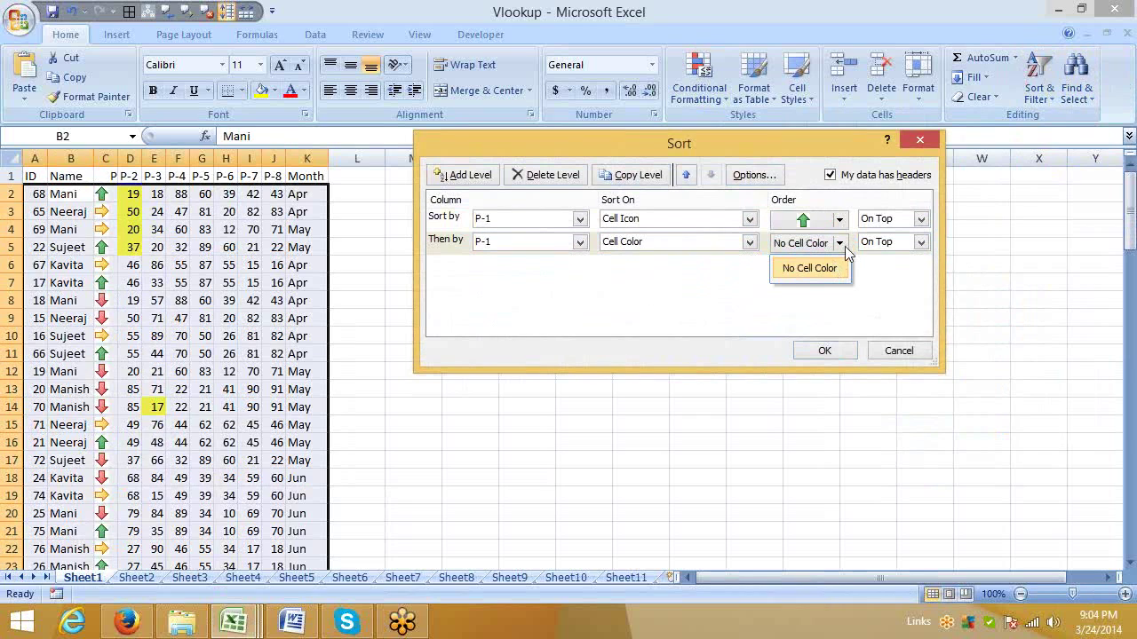
pyautogui.click(697, 246)
pyautogui.click(648, 295)
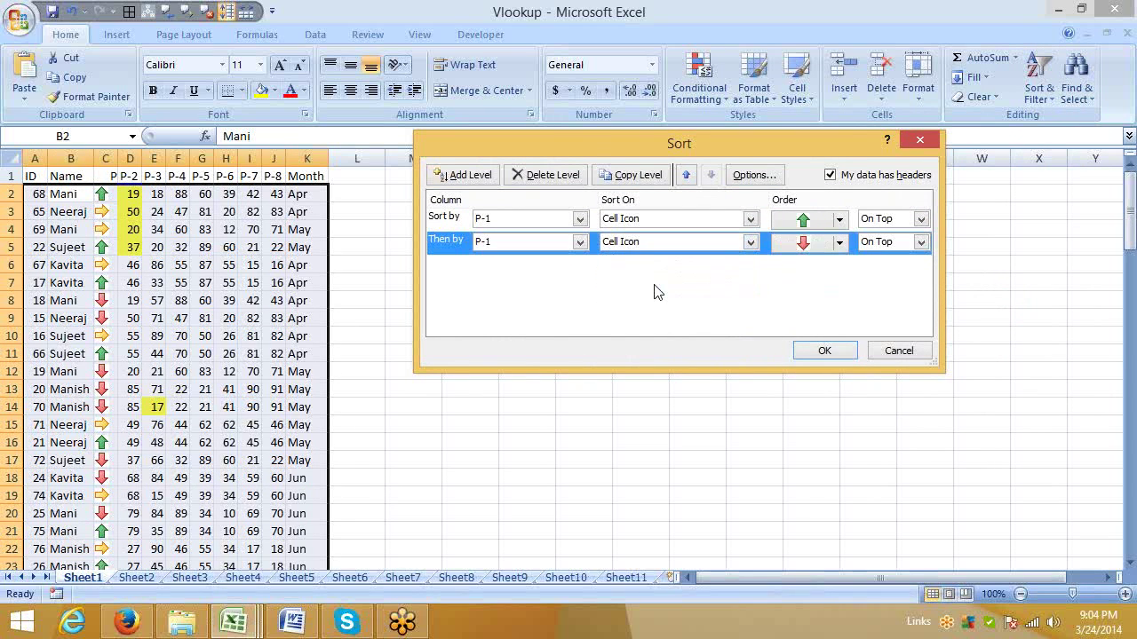
pyautogui.click(838, 244)
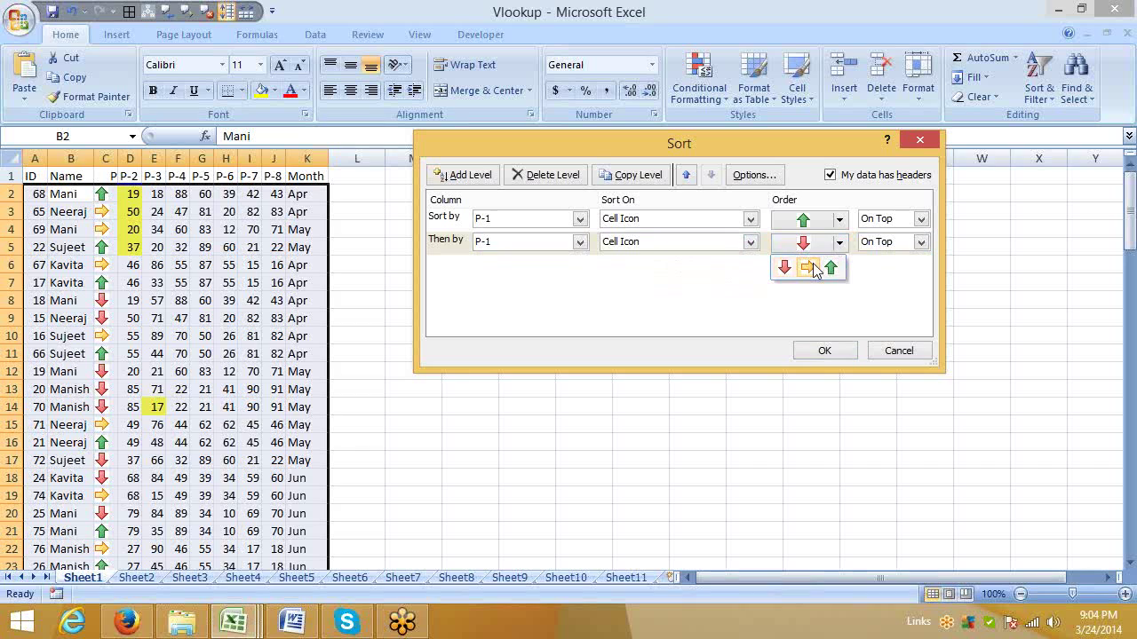
pyautogui.click(807, 266)
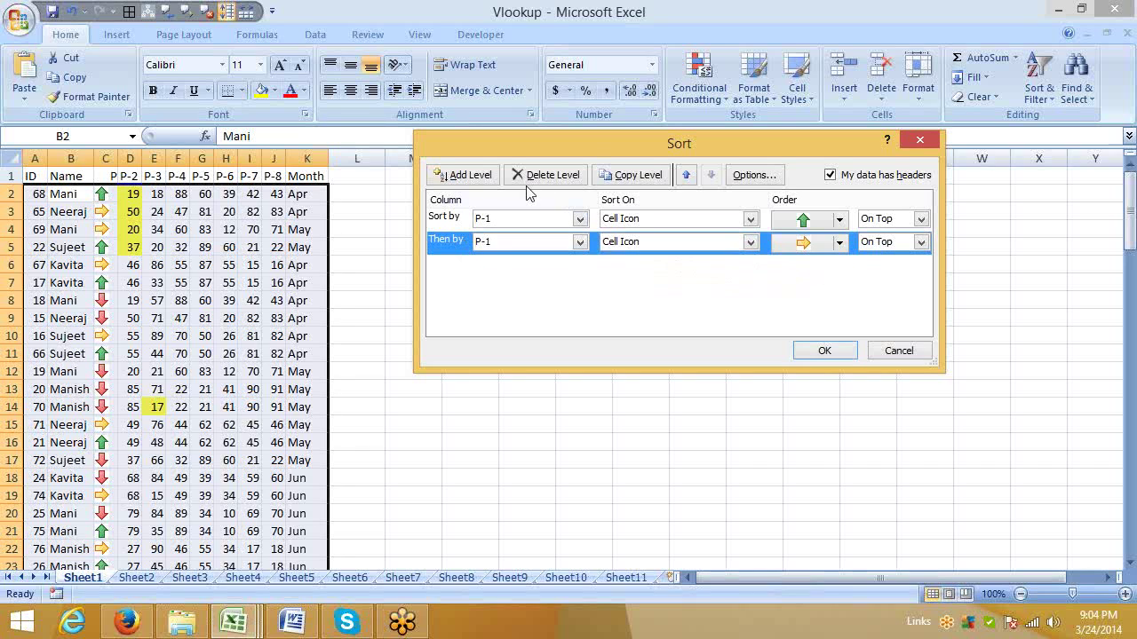
# Copy the second level, set the copy's icon to the red down arrow On Top, and apply the sort to the table
pyautogui.click(627, 176)
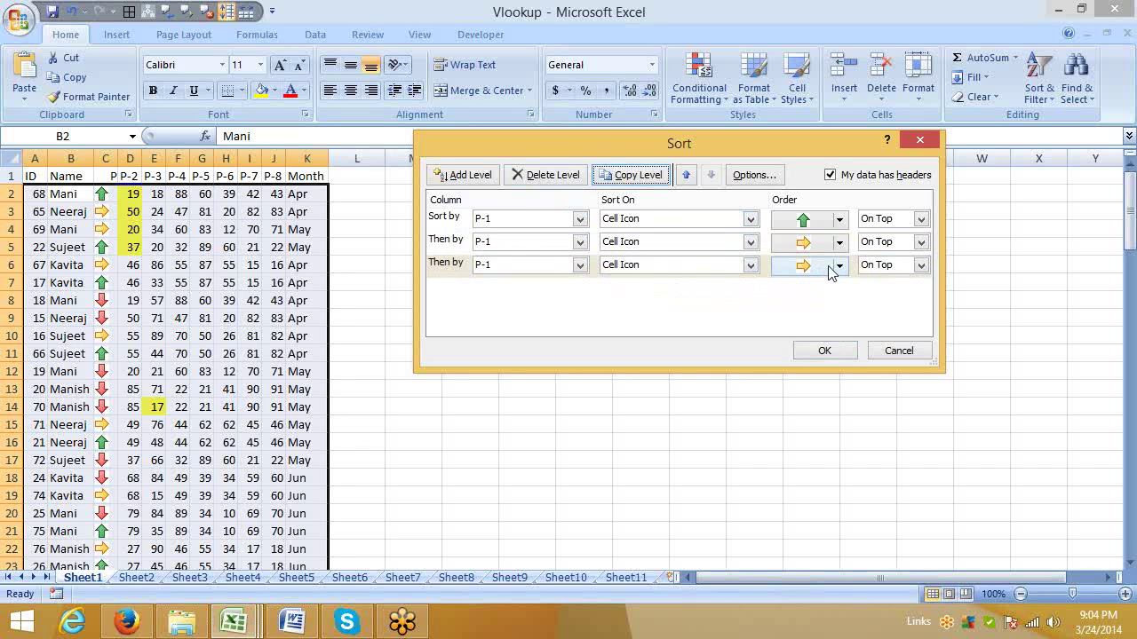
pyautogui.click(838, 266)
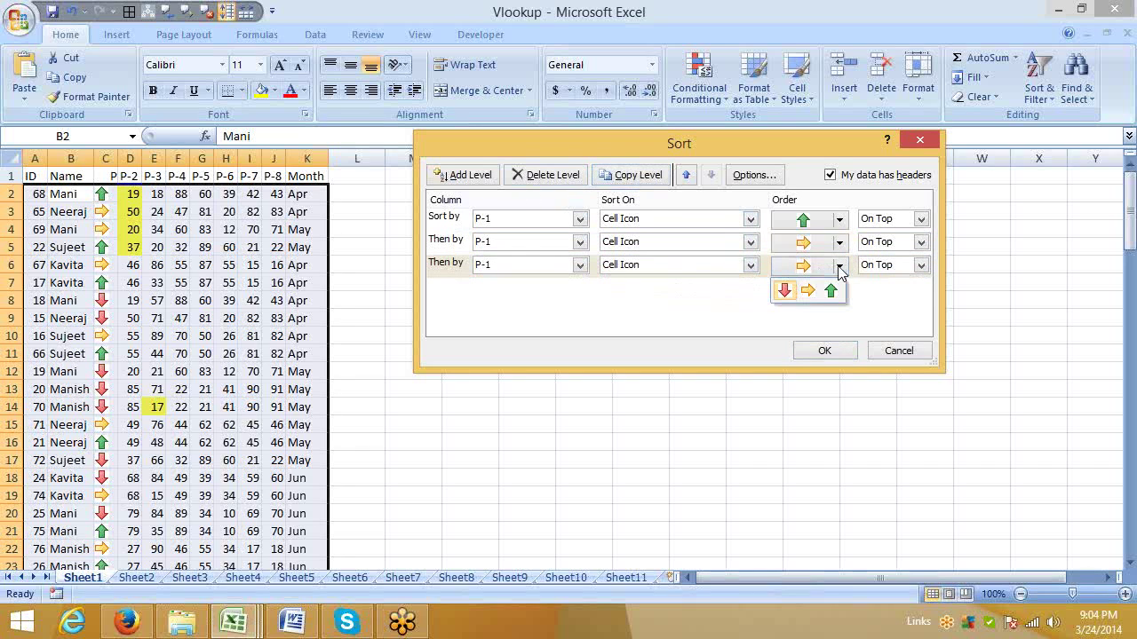
pyautogui.click(785, 293)
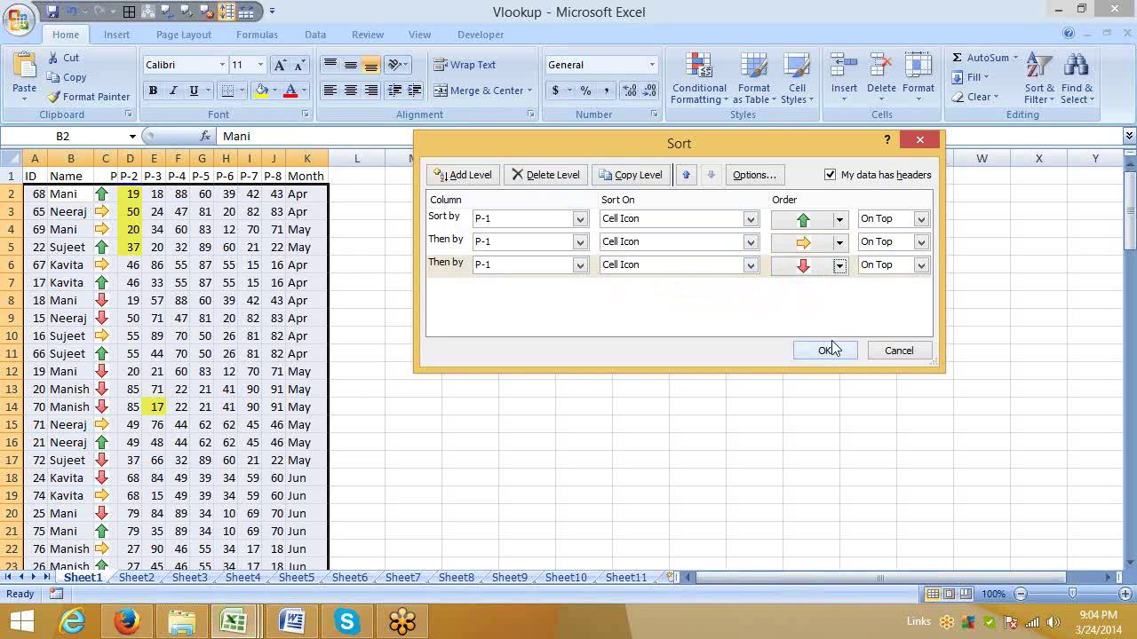
pyautogui.click(840, 356)
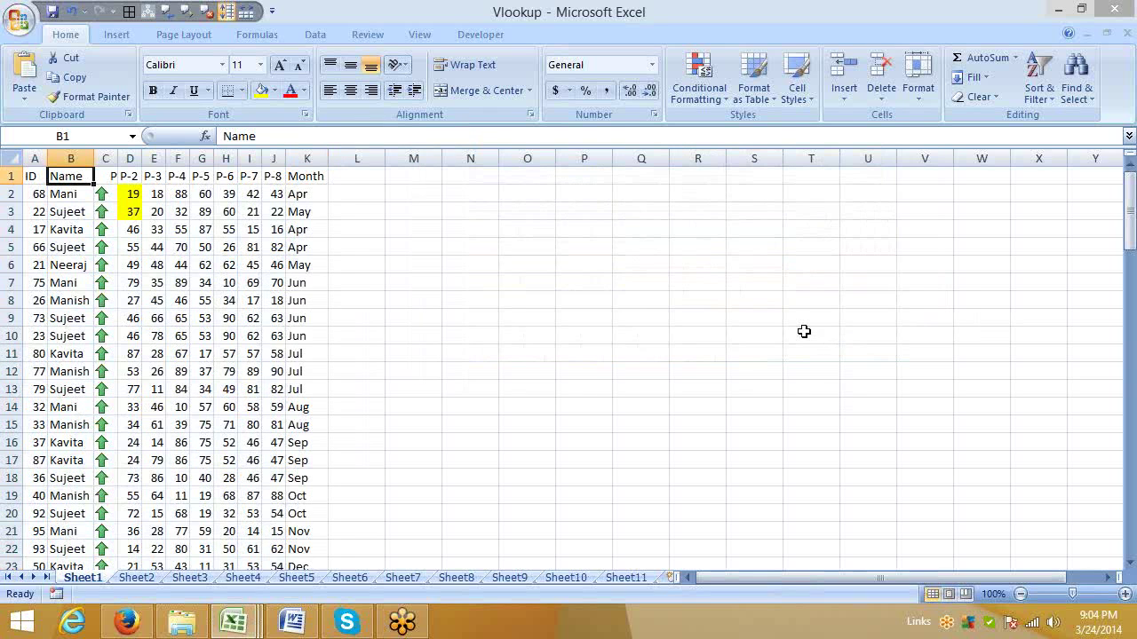
pyautogui.scroll(-20, 713, 338)
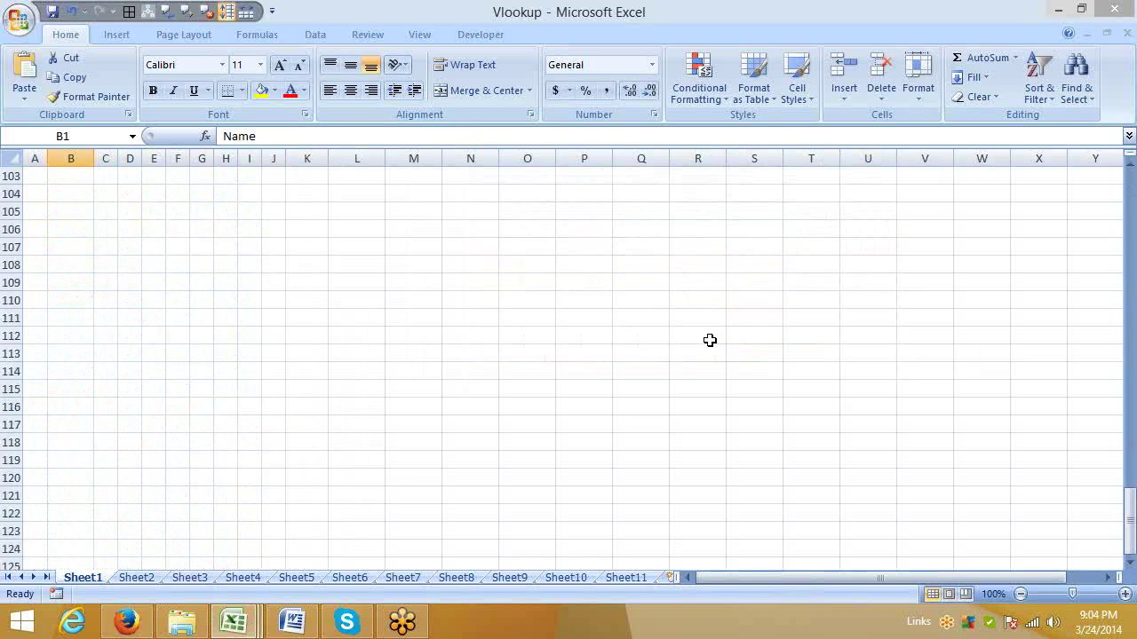
pyautogui.scroll(19, 709, 340)
pyautogui.scroll(3, 710, 340)
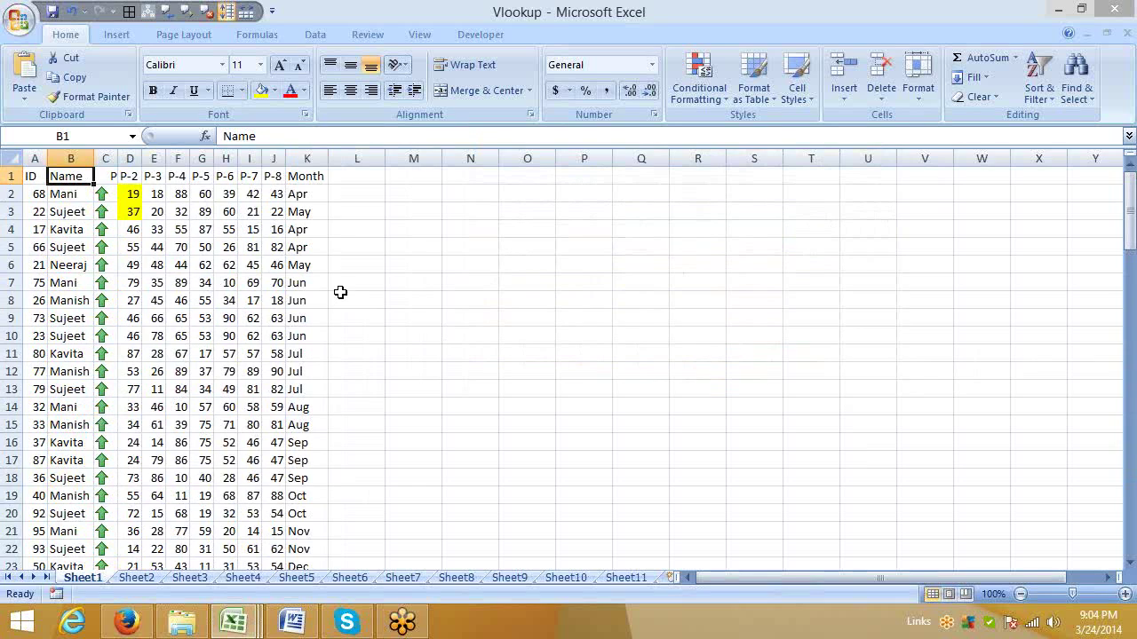
# Replace the entry in B10 with an all-capitals version of the first name in B11
pyautogui.click(67, 197)
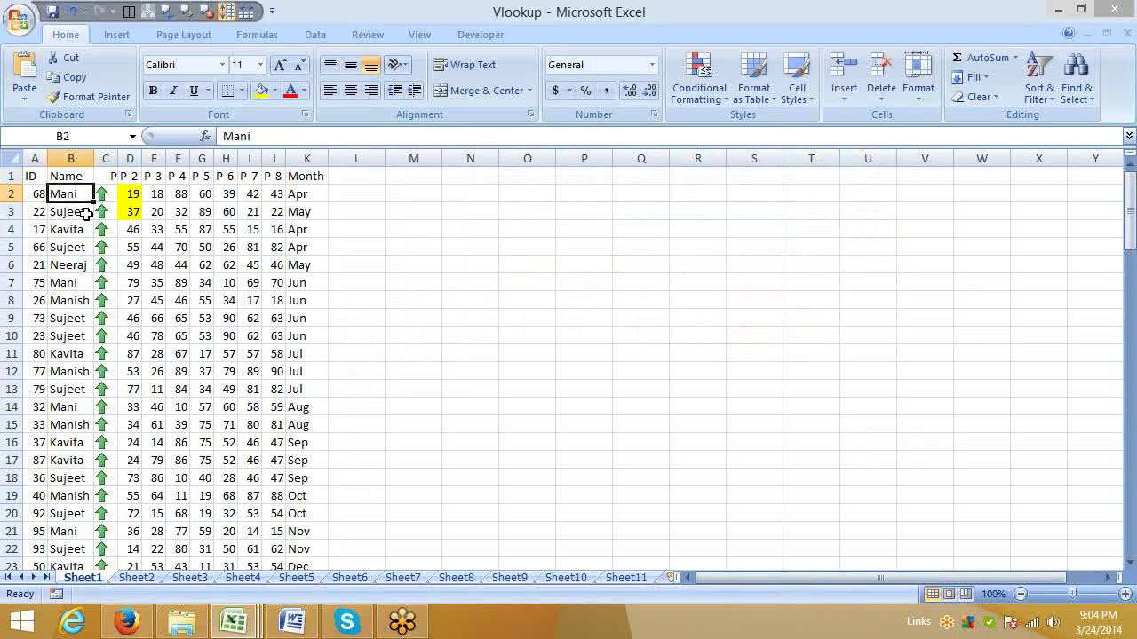
pyautogui.click(68, 342)
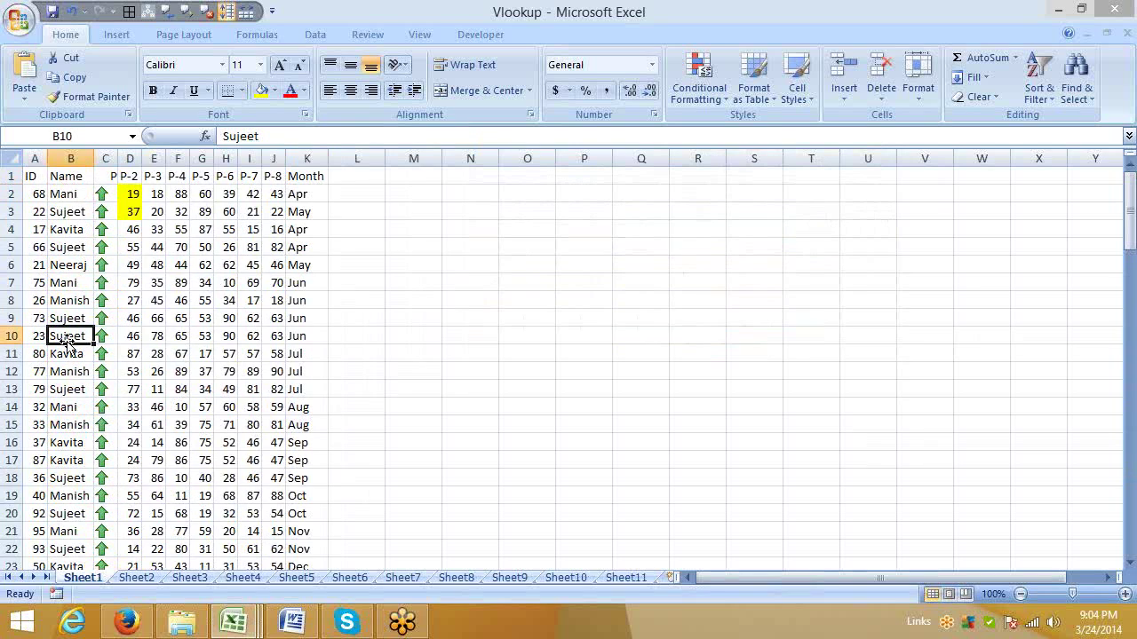
pyautogui.write('KAVI')
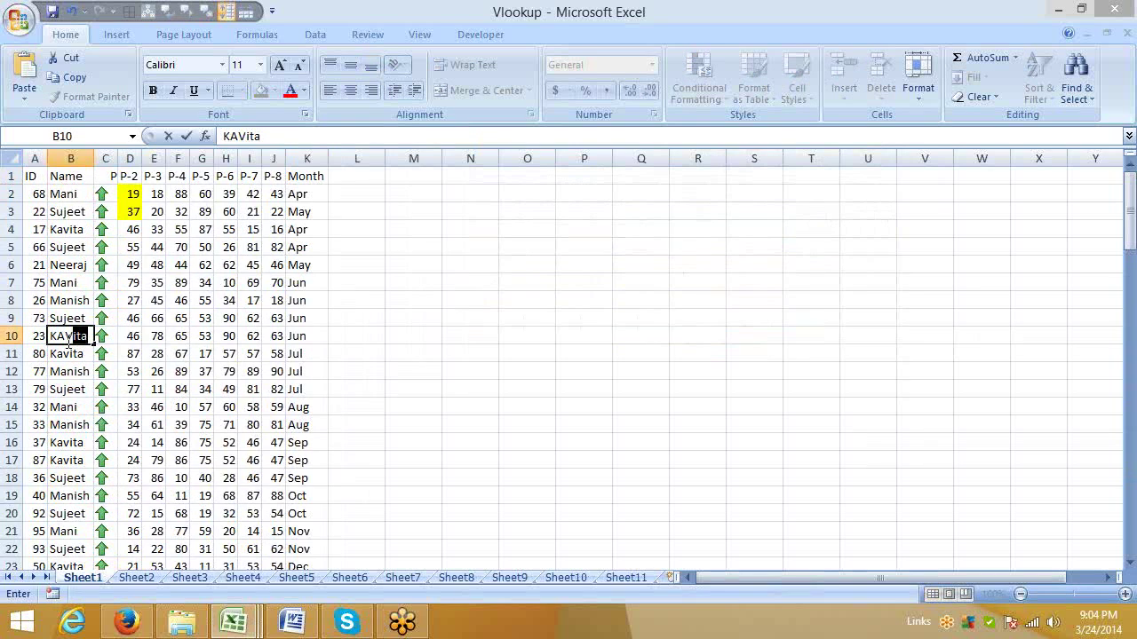
pyautogui.write('TA')
pyautogui.press('Return')
# Replace the entry in B22 with the same all-capitals first name as in B10
pyautogui.scroll(-2, 63, 431)
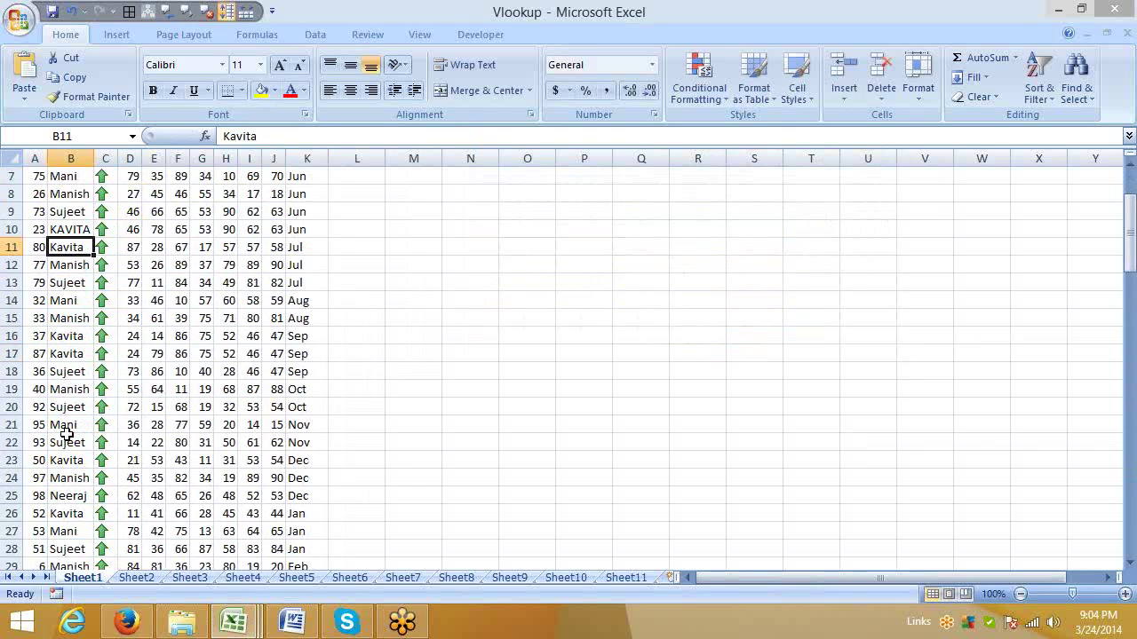
pyautogui.click(69, 442)
pyautogui.write('KA')
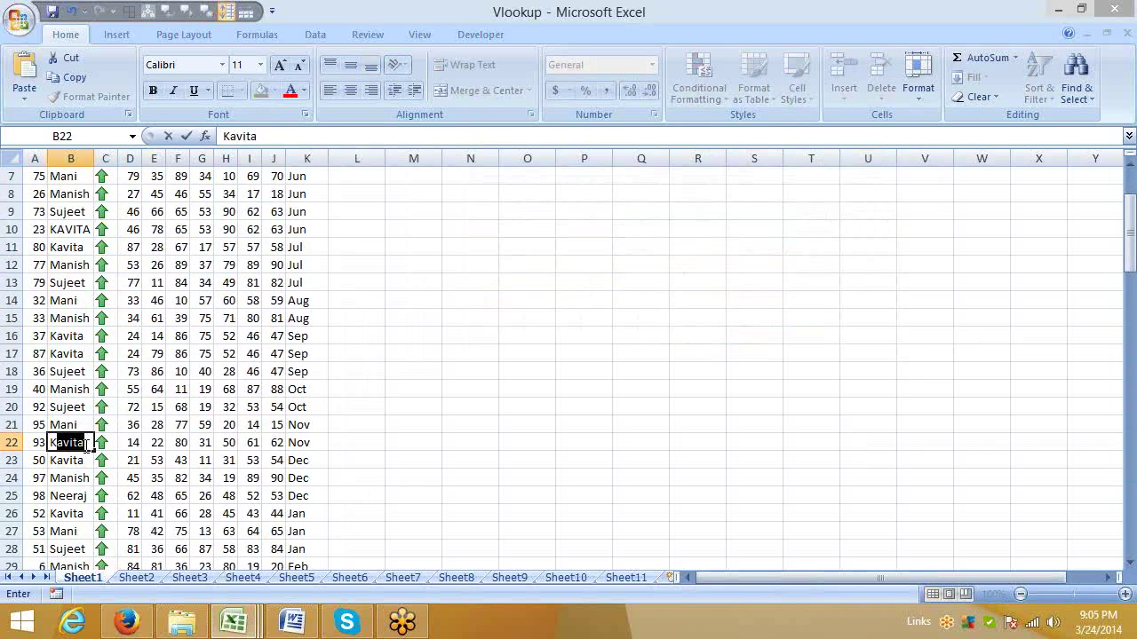
pyautogui.write('VITA')
pyautogui.press('Return')
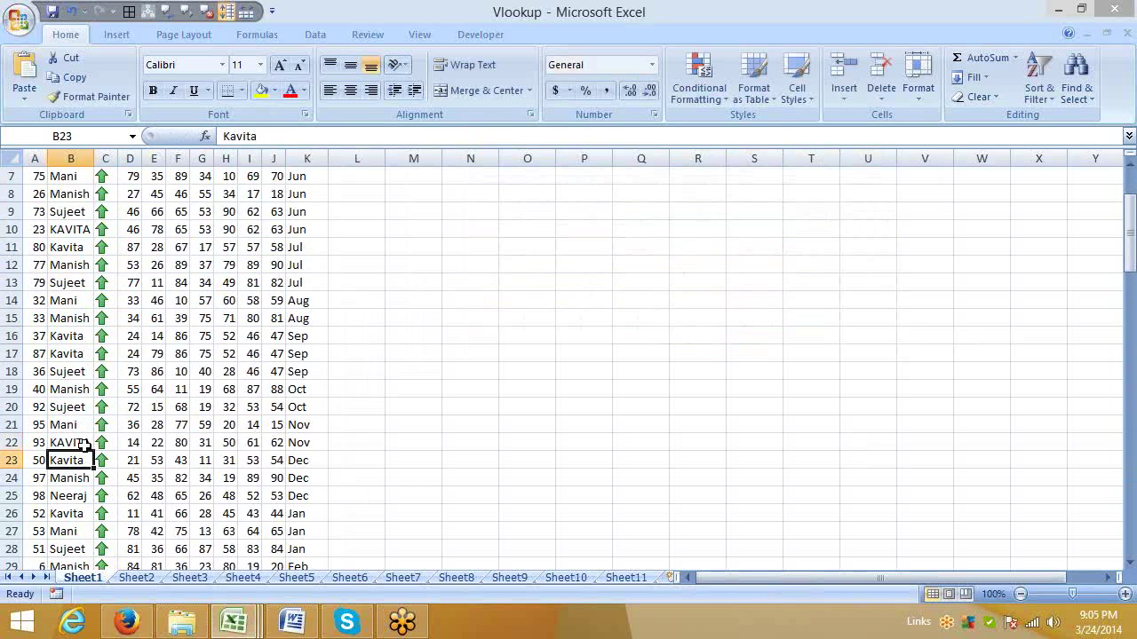
# Delete the second and third icon levels from the table's custom sort
pyautogui.hotkey('ctrl', 'Up')
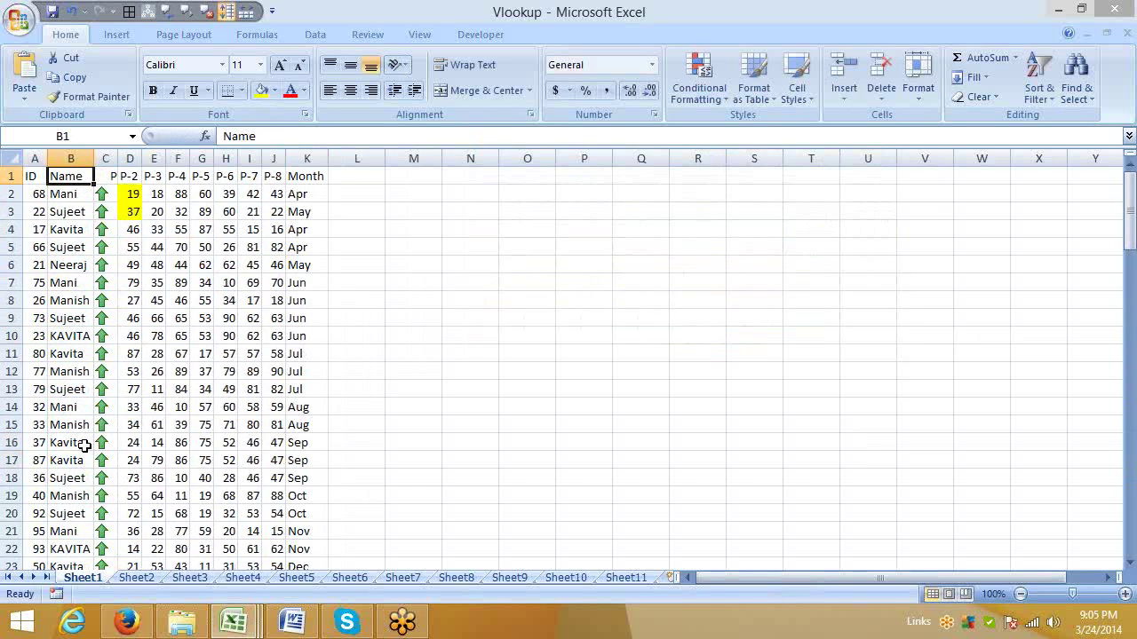
pyautogui.click(1074, 84)
pyautogui.click(1037, 79)
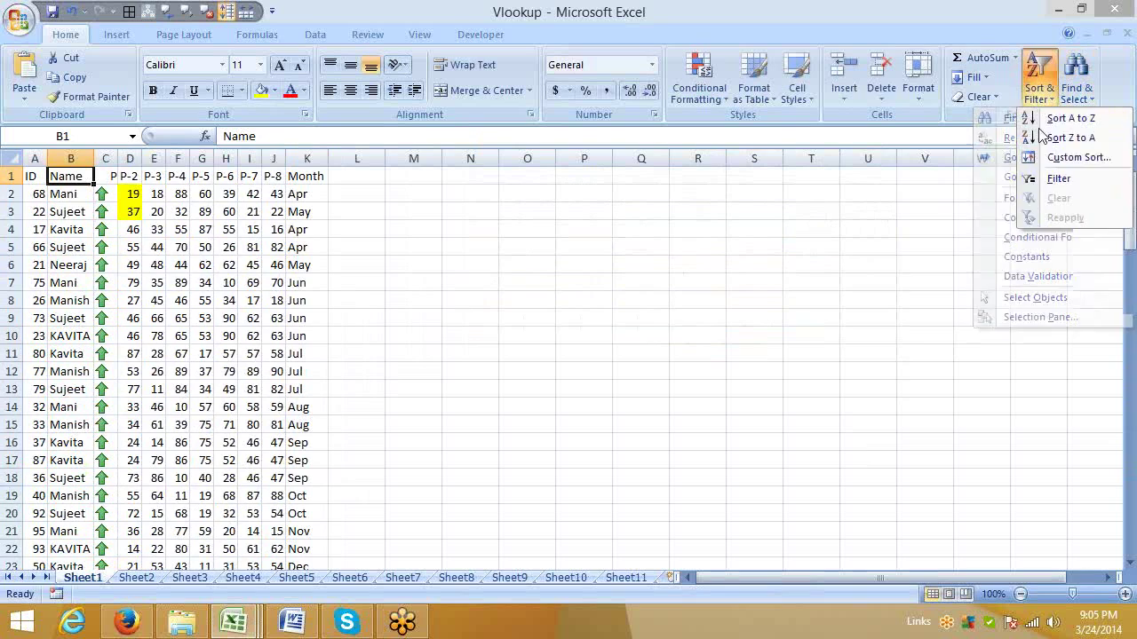
pyautogui.click(1075, 158)
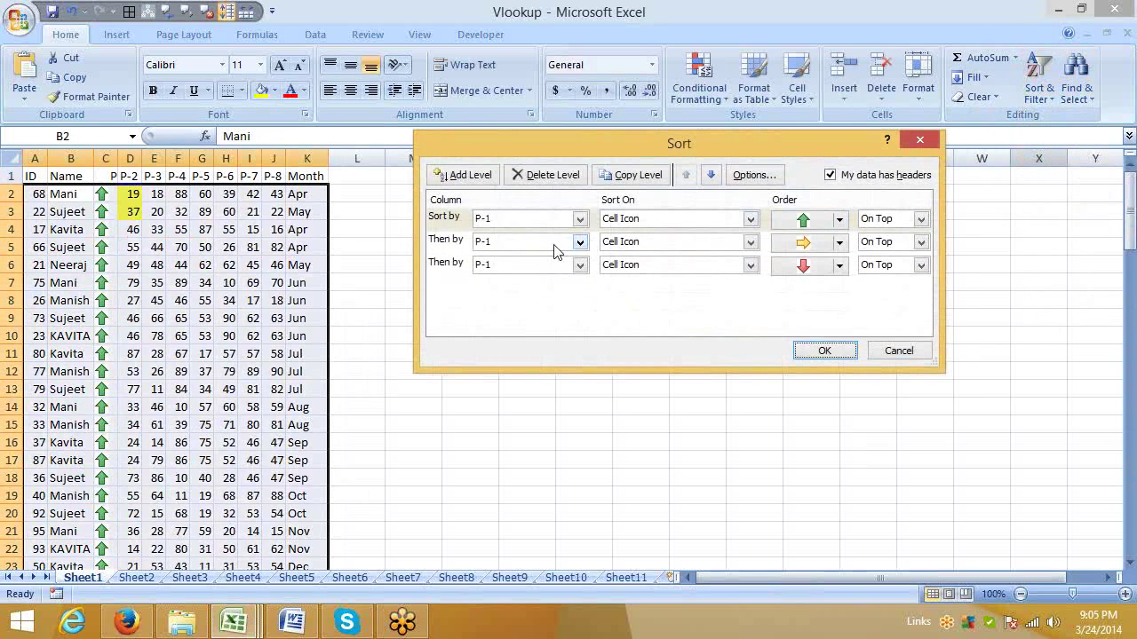
pyautogui.click(455, 264)
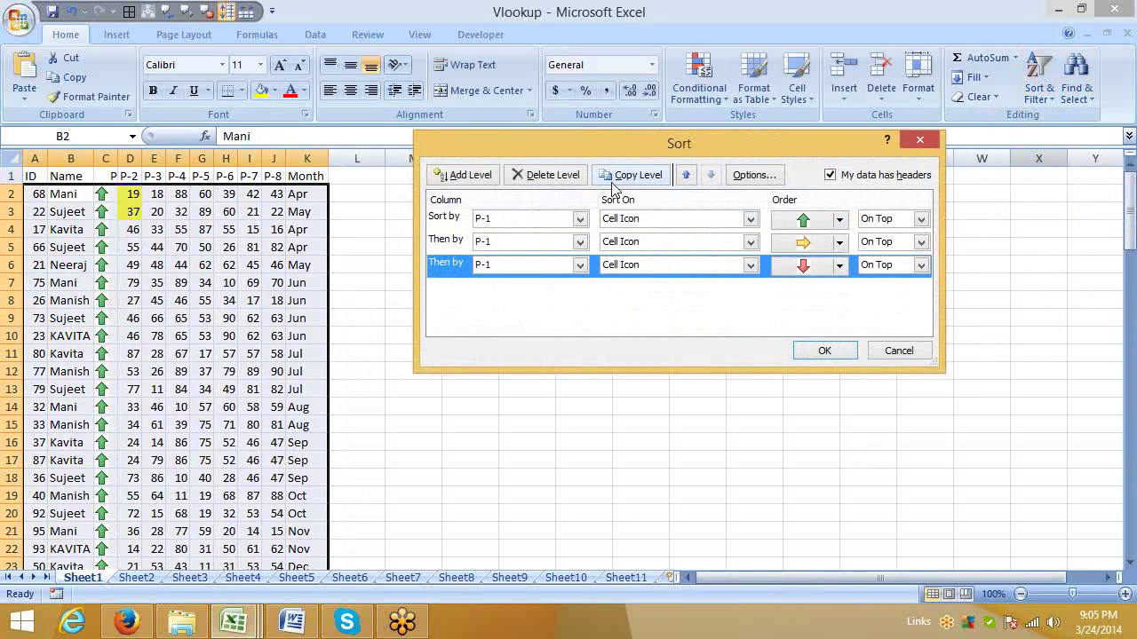
pyautogui.click(559, 178)
pyautogui.click(560, 175)
# Set the remaining sort level to the Name column on Values, A to Z, and apply the sort
pyautogui.click(540, 218)
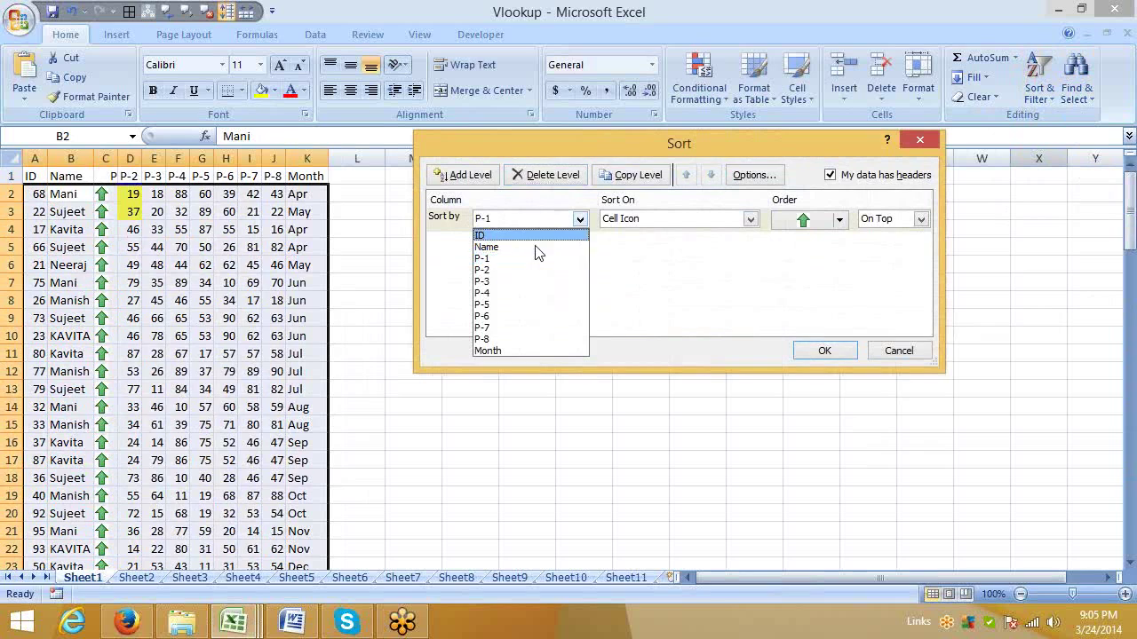
pyautogui.click(529, 247)
pyautogui.click(671, 219)
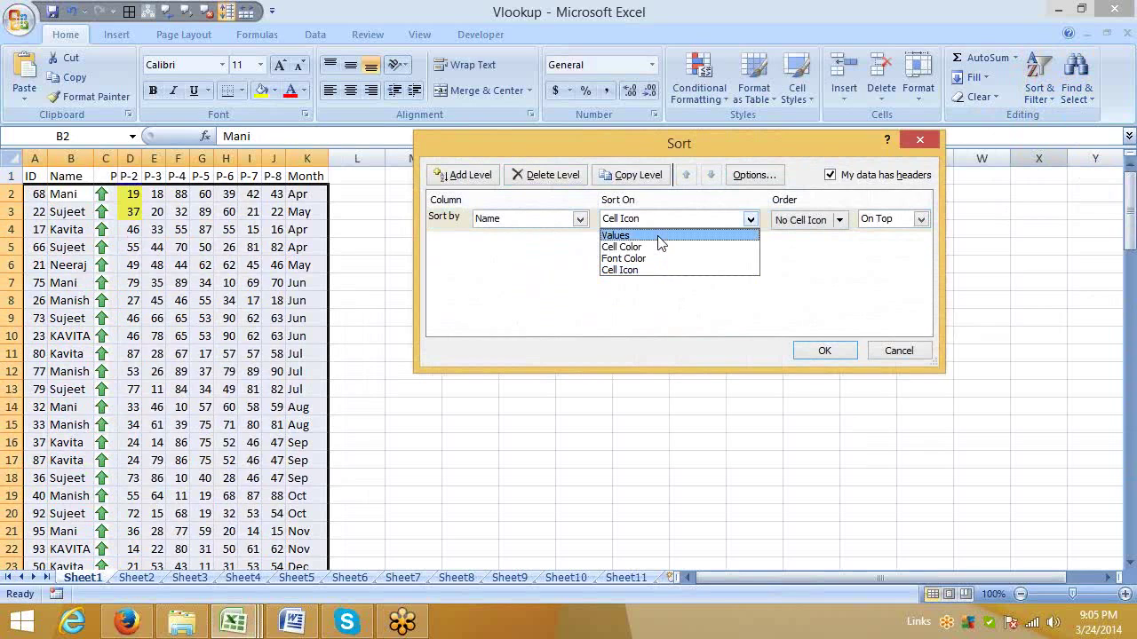
pyautogui.click(662, 233)
pyautogui.click(826, 352)
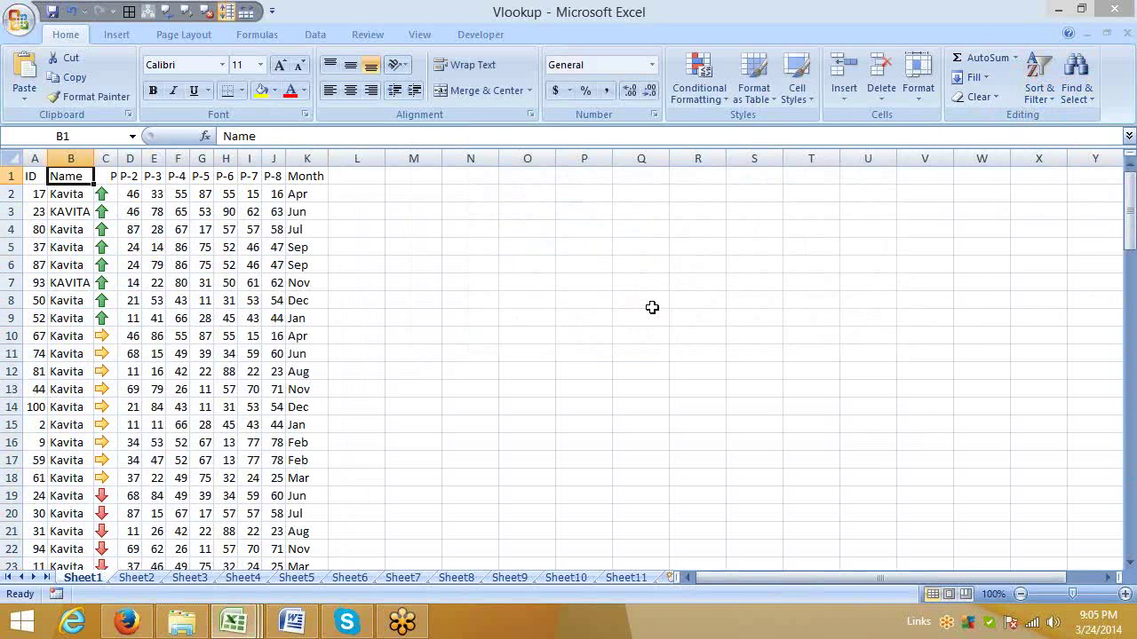
# Re-sort the table by the Name column on Values, A to Z, with case-sensitive sorting turned on
pyautogui.click(183, 266)
pyautogui.moveTo(63, 196); pyautogui.dragTo(67, 288)
pyautogui.click(69, 335)
pyautogui.click(67, 246)
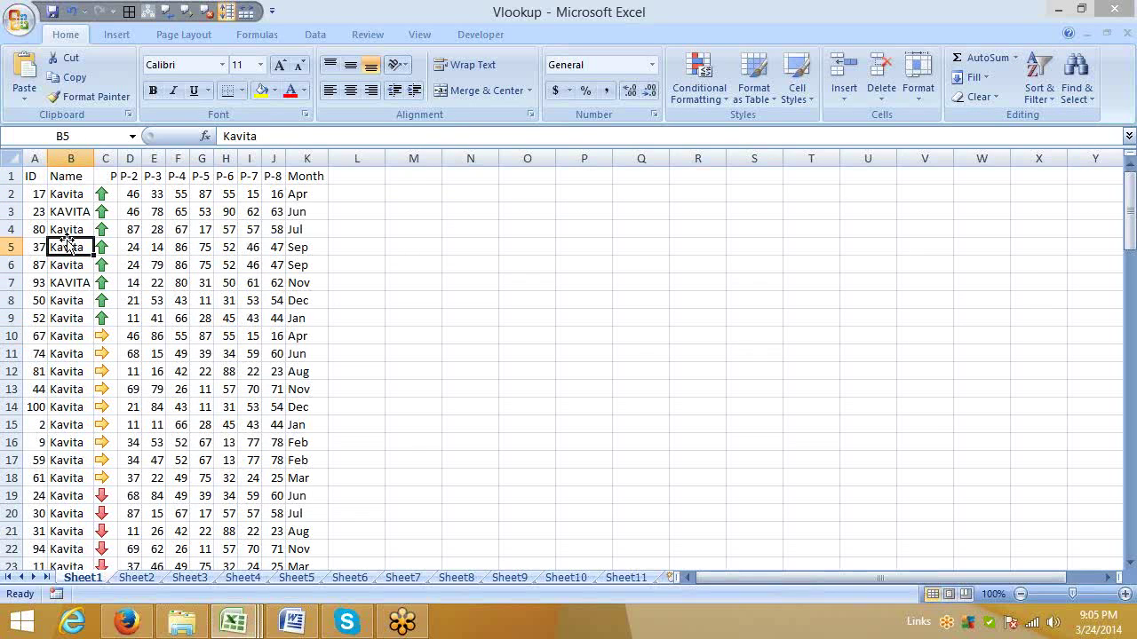
pyautogui.click(1046, 100)
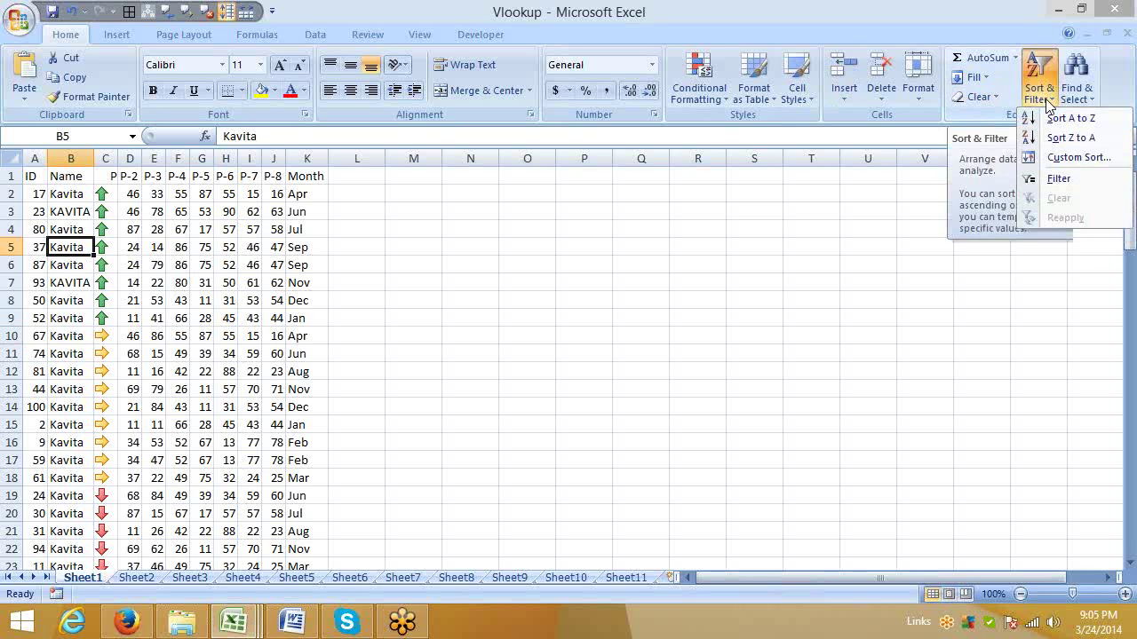
pyautogui.click(1054, 158)
pyautogui.click(750, 175)
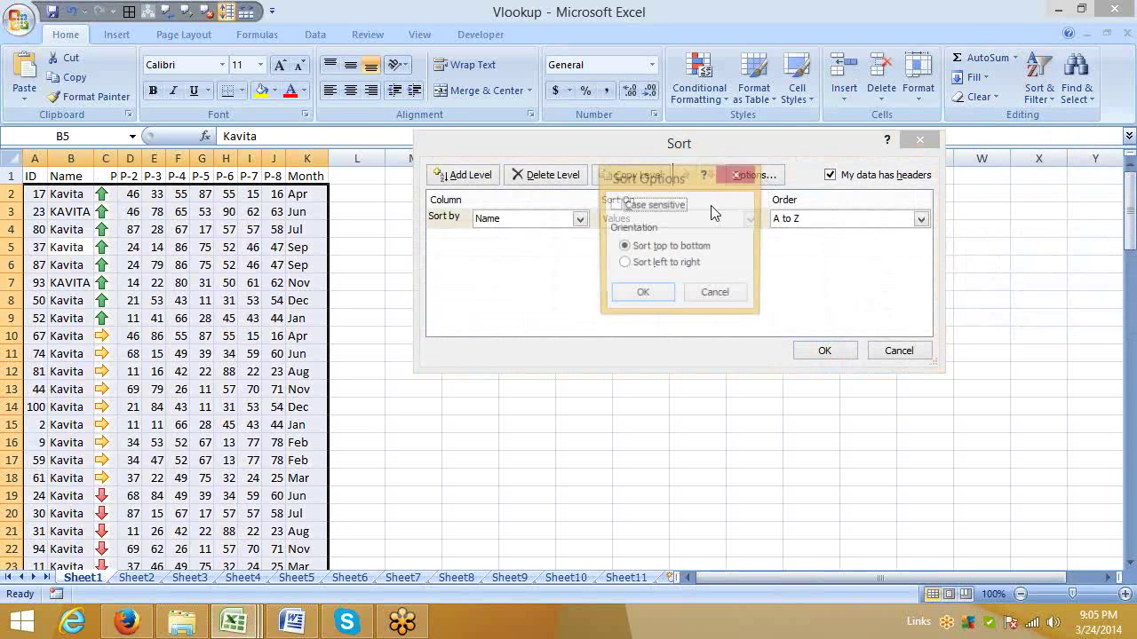
pyautogui.click(616, 206)
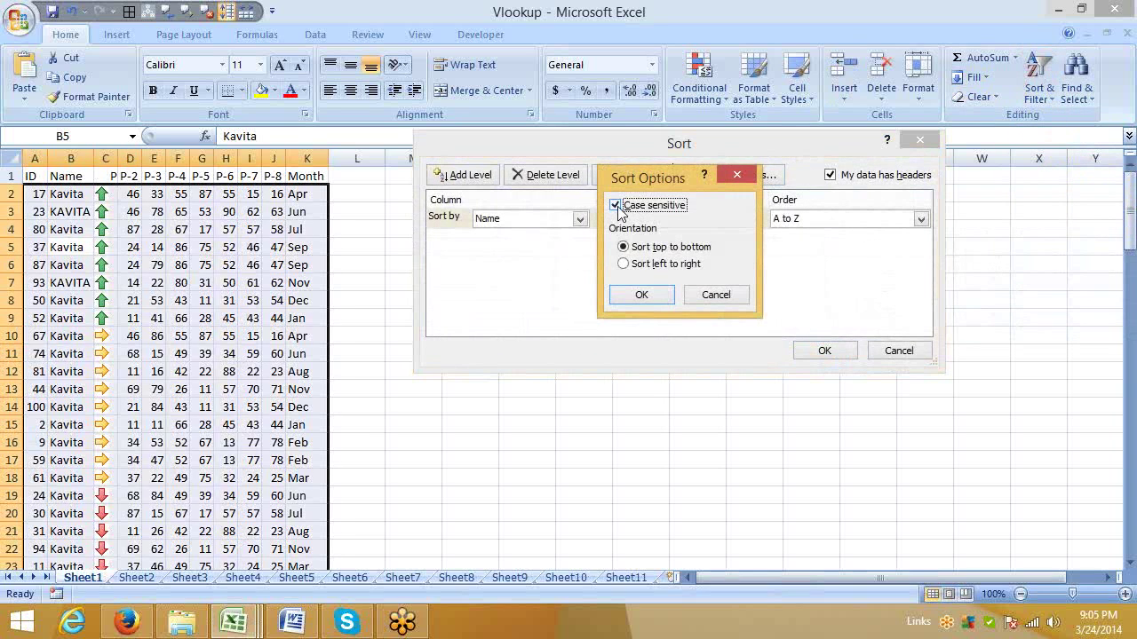
pyautogui.click(649, 297)
pyautogui.click(825, 351)
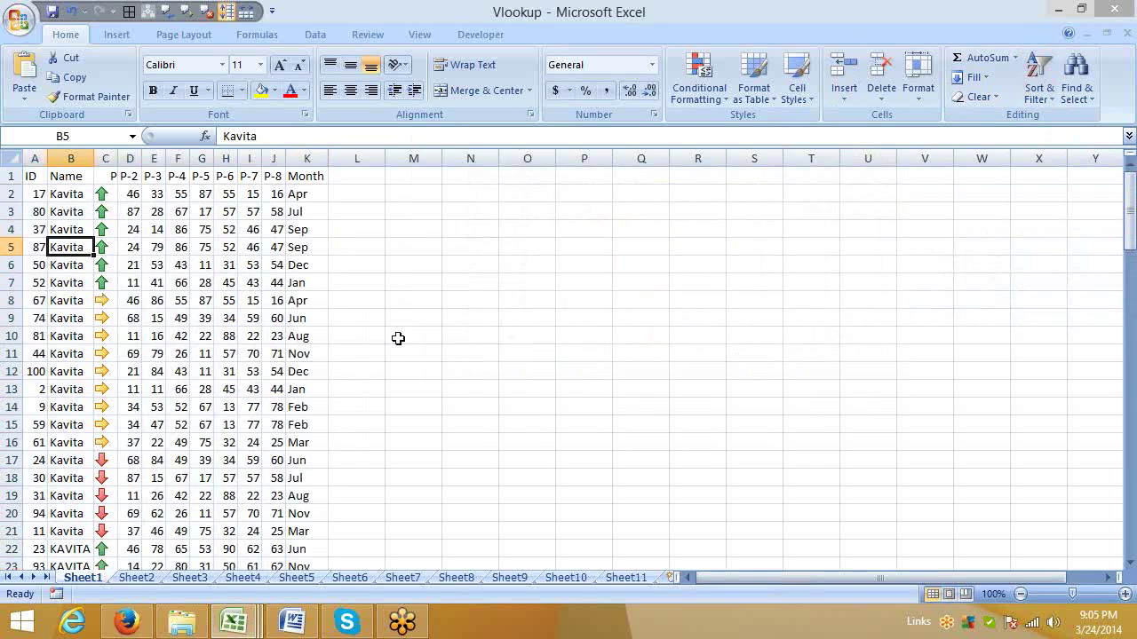
# Examine the order of mixed-case and all-capitals names in column B, and review the case-sensitivity and orientation choices in the sort options
pyautogui.click(346, 315)
pyautogui.moveTo(76, 192); pyautogui.dragTo(71, 444)
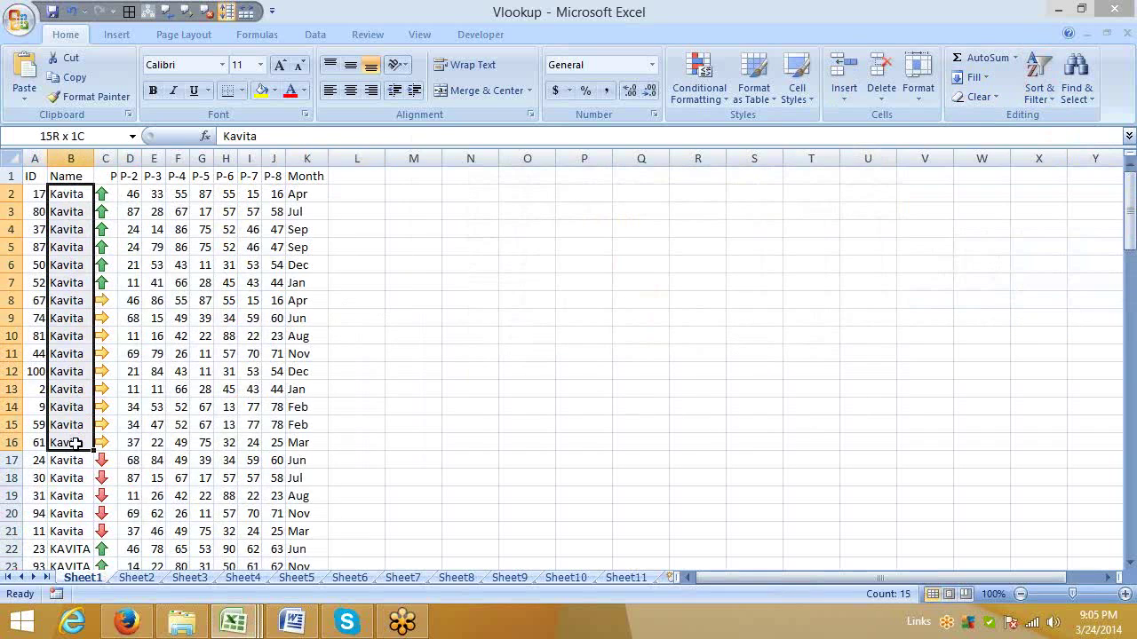
pyautogui.scroll(-3, 71, 444)
pyautogui.moveTo(74, 404); pyautogui.dragTo(74, 389)
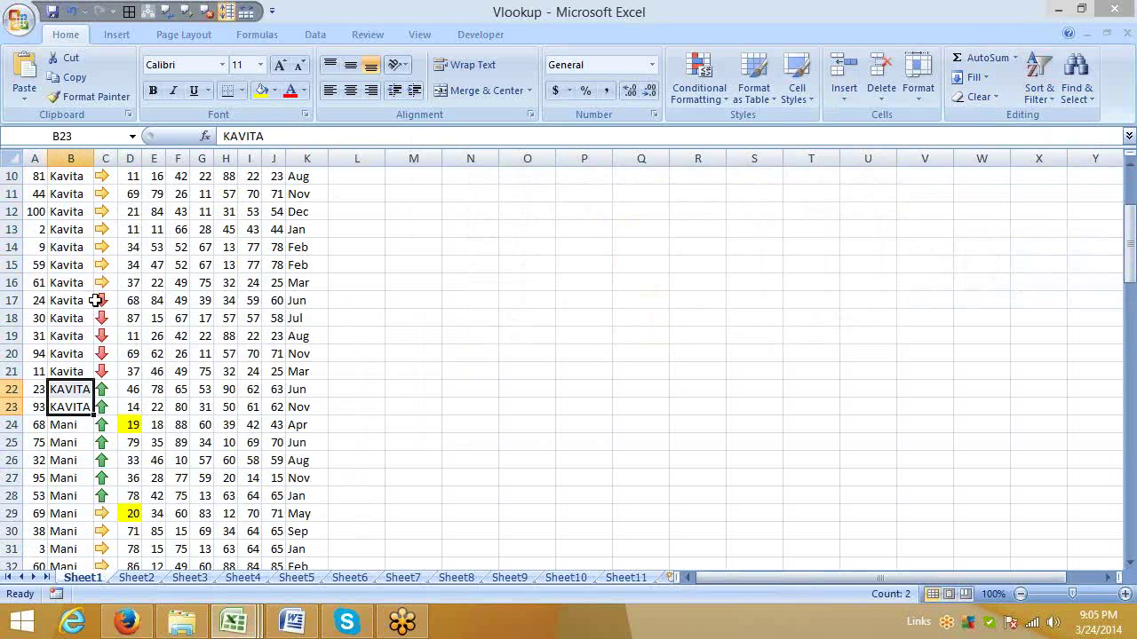
pyautogui.click(75, 266)
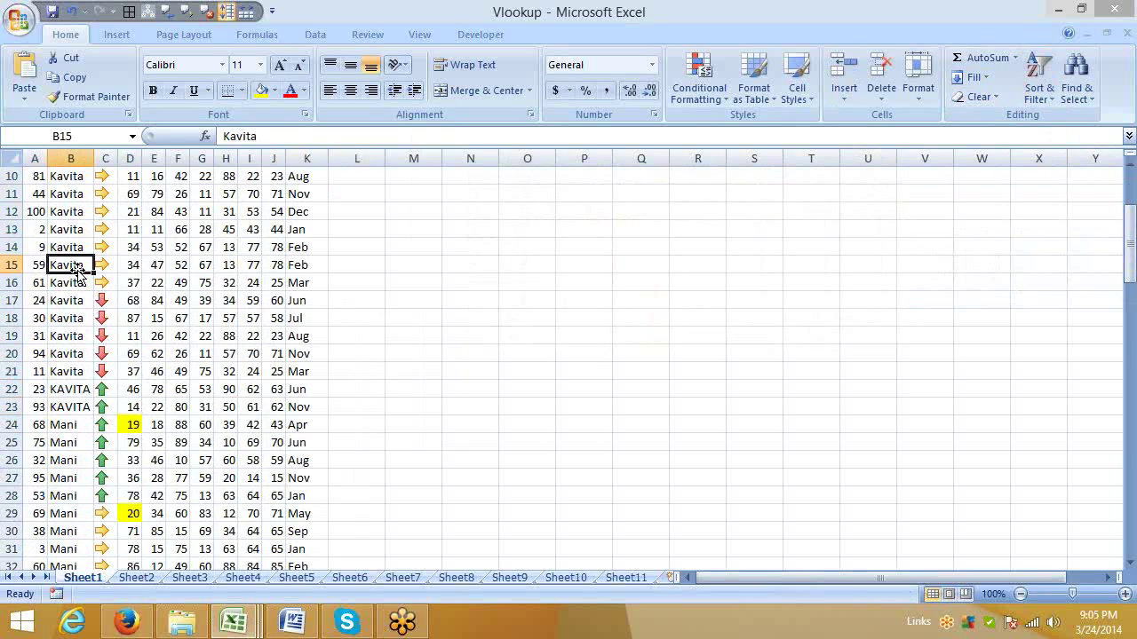
pyautogui.click(1038, 98)
pyautogui.click(1062, 157)
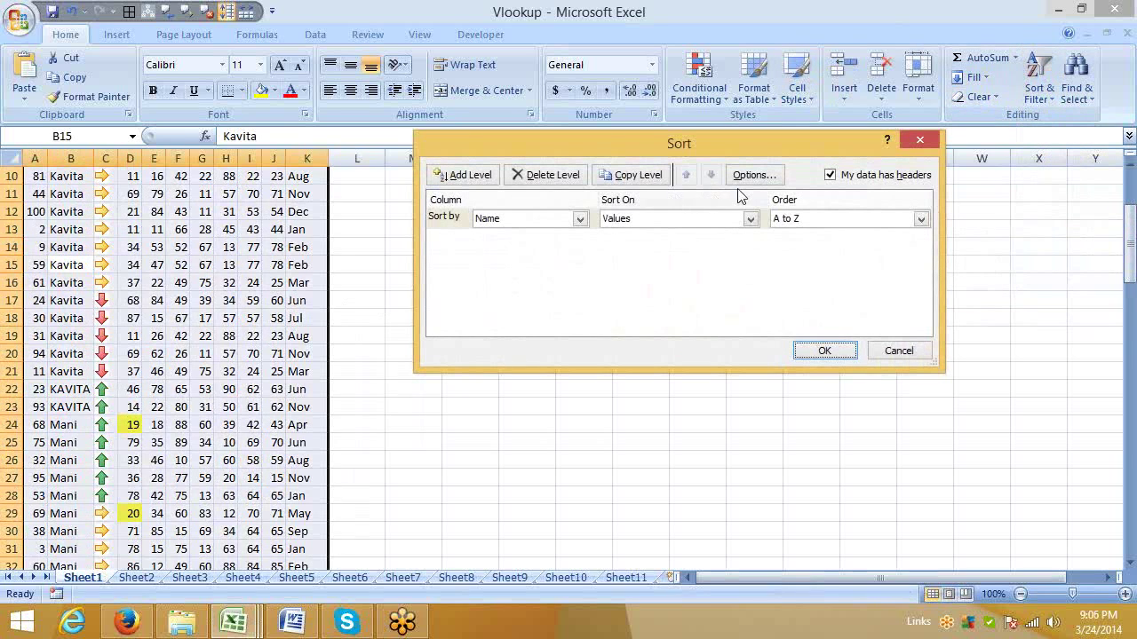
pyautogui.click(762, 176)
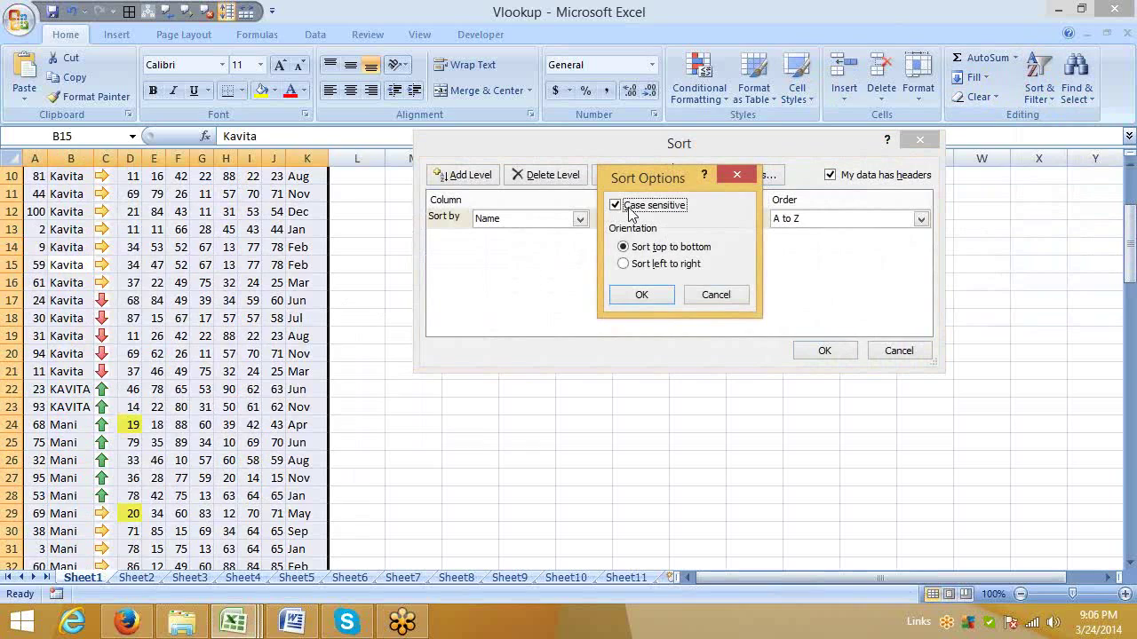
pyautogui.moveTo(659, 182); pyautogui.dragTo(852, 206)
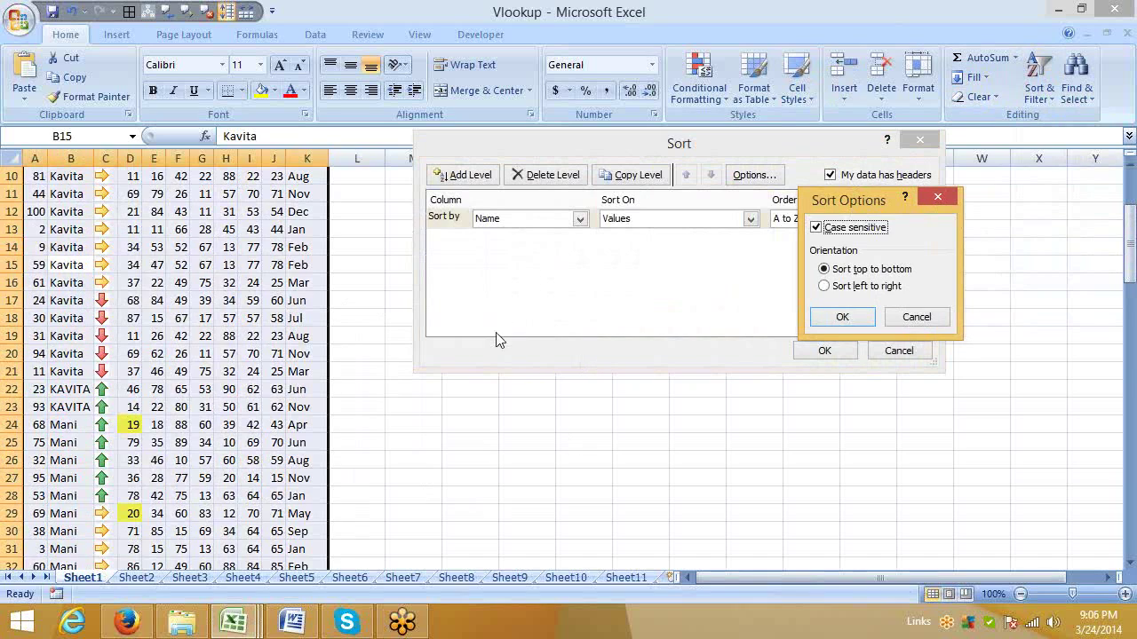
pyautogui.click(919, 322)
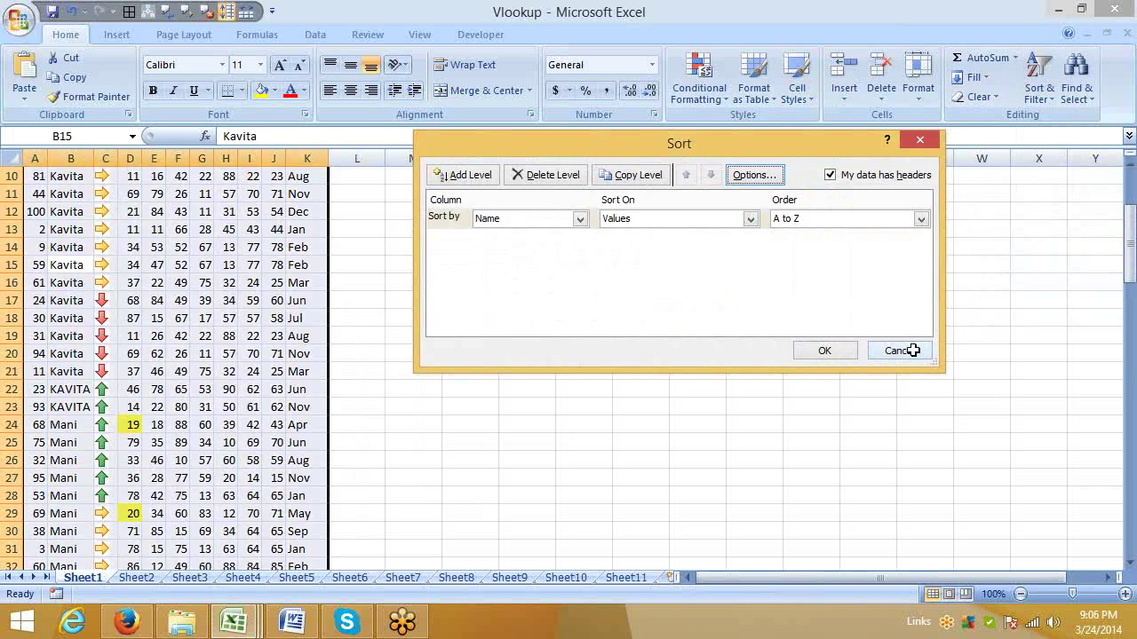
pyautogui.click(899, 351)
# Create a new blank workbook, and return to the Vlookup workbook
pyautogui.click(138, 579)
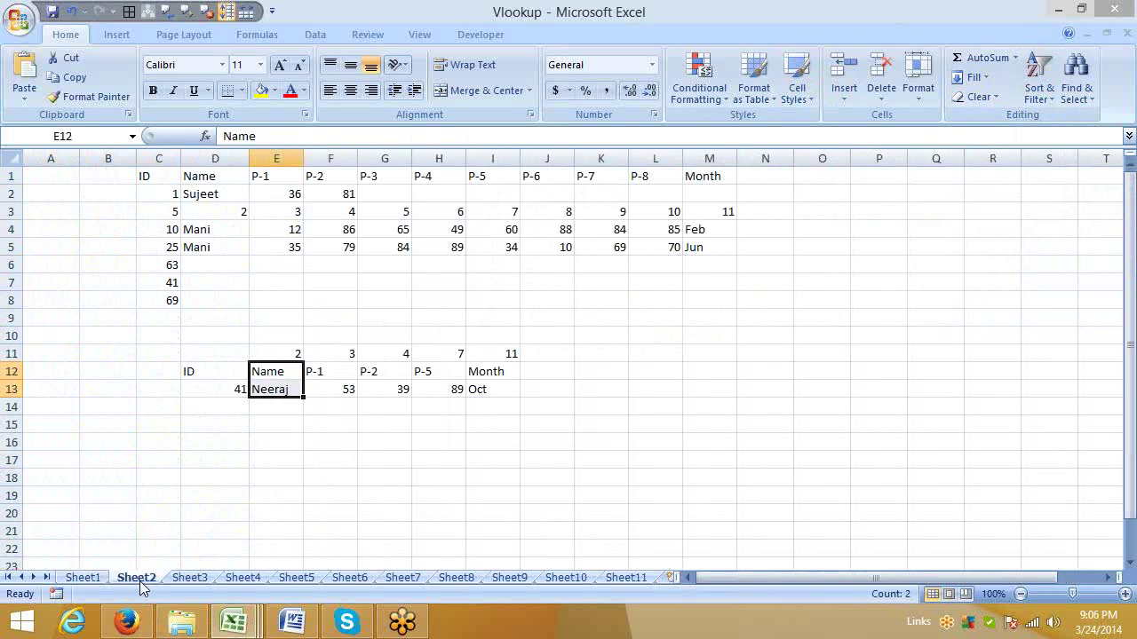
pyautogui.hotkey('ctrl', 'n')
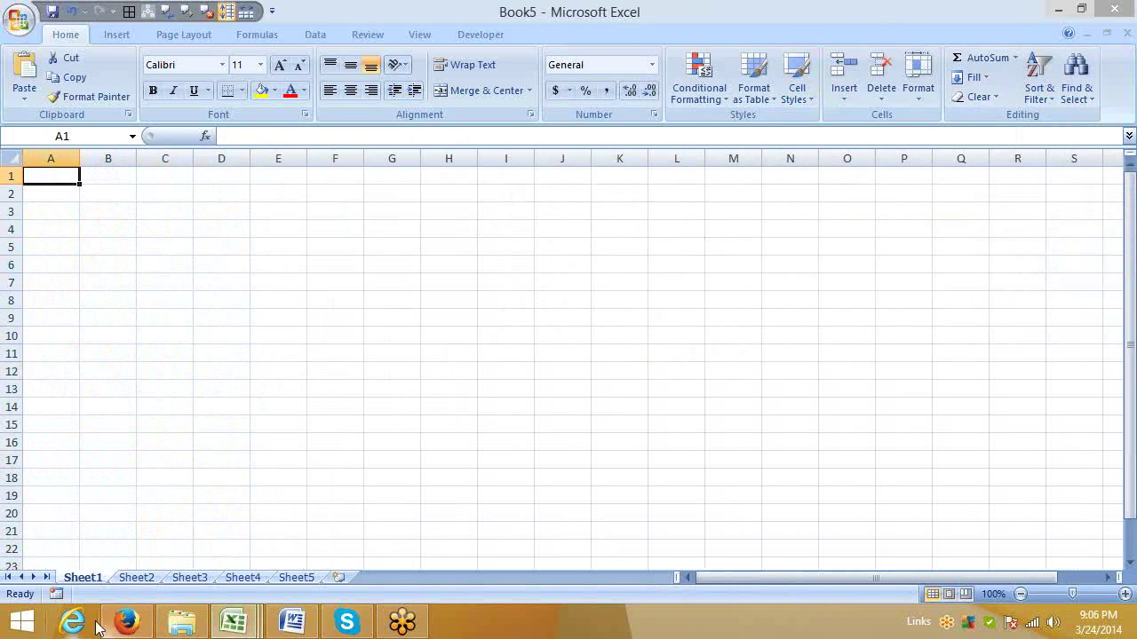
pyautogui.hotkey('alt', 'Tab')
pyautogui.hotkey('alt', 'Tab')
pyautogui.click(234, 622)
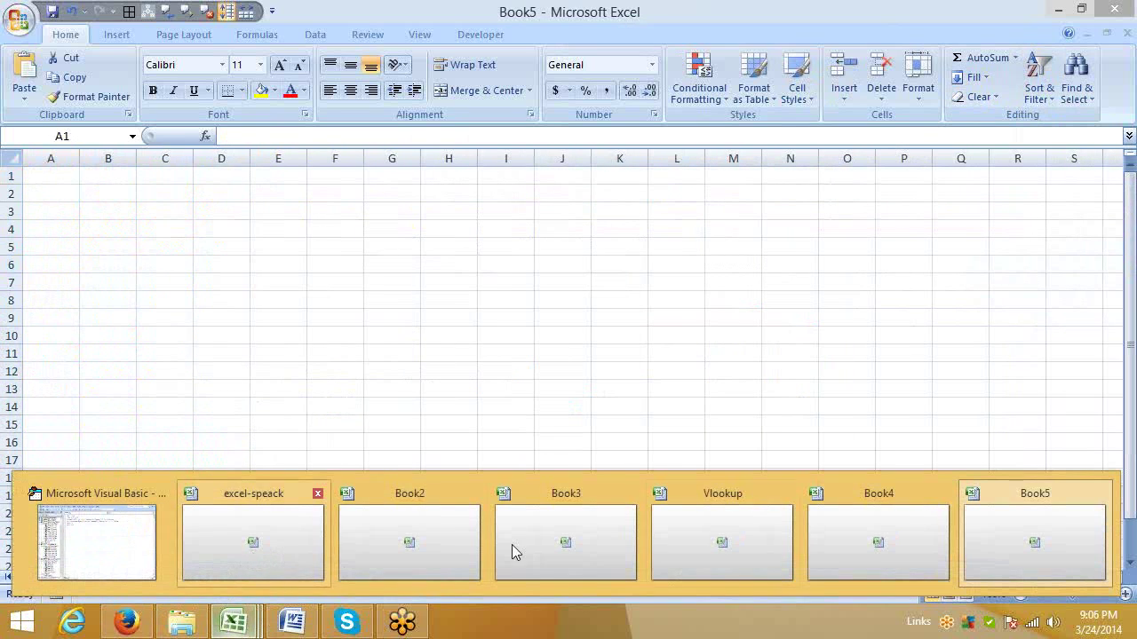
pyautogui.click(738, 531)
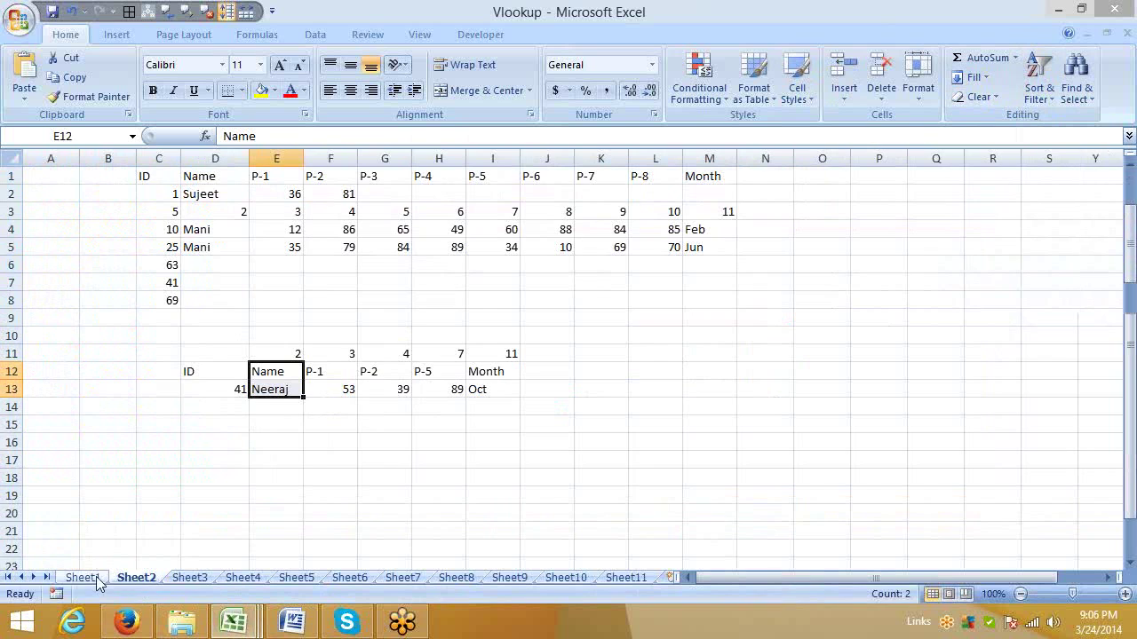
# Copy the header and first data row, A1:K2, from Sheet1 into the new workbook starting at A1
pyautogui.click(82, 578)
pyautogui.moveTo(34, 175); pyautogui.dragTo(315, 187)
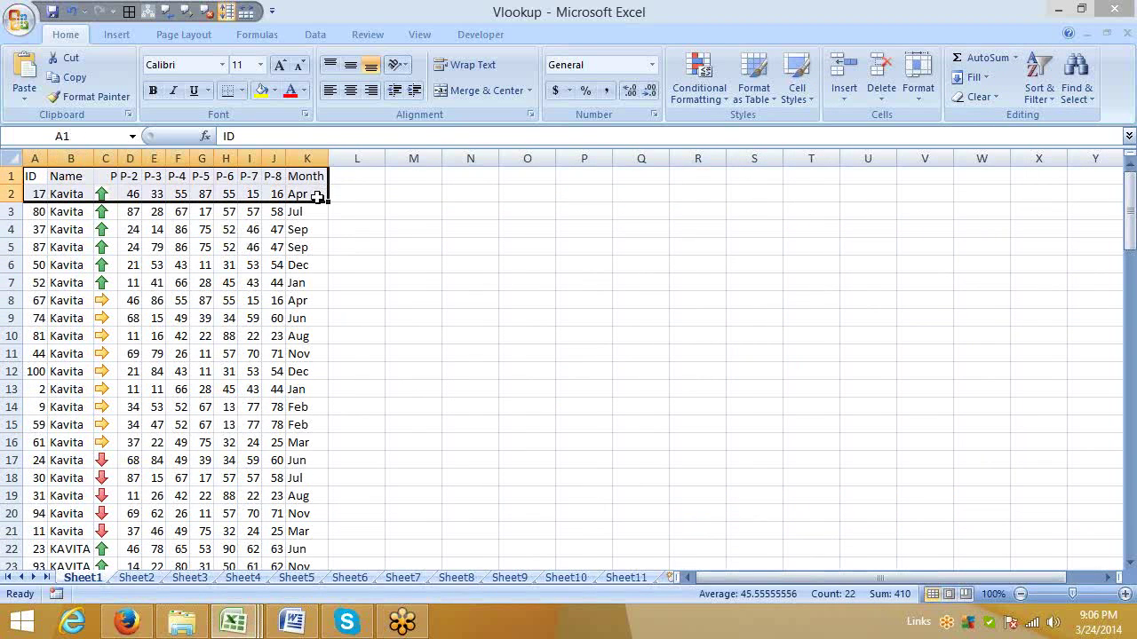
pyautogui.hotkey('ctrl', 'c')
pyautogui.hotkey('ctrl', 'Tab')
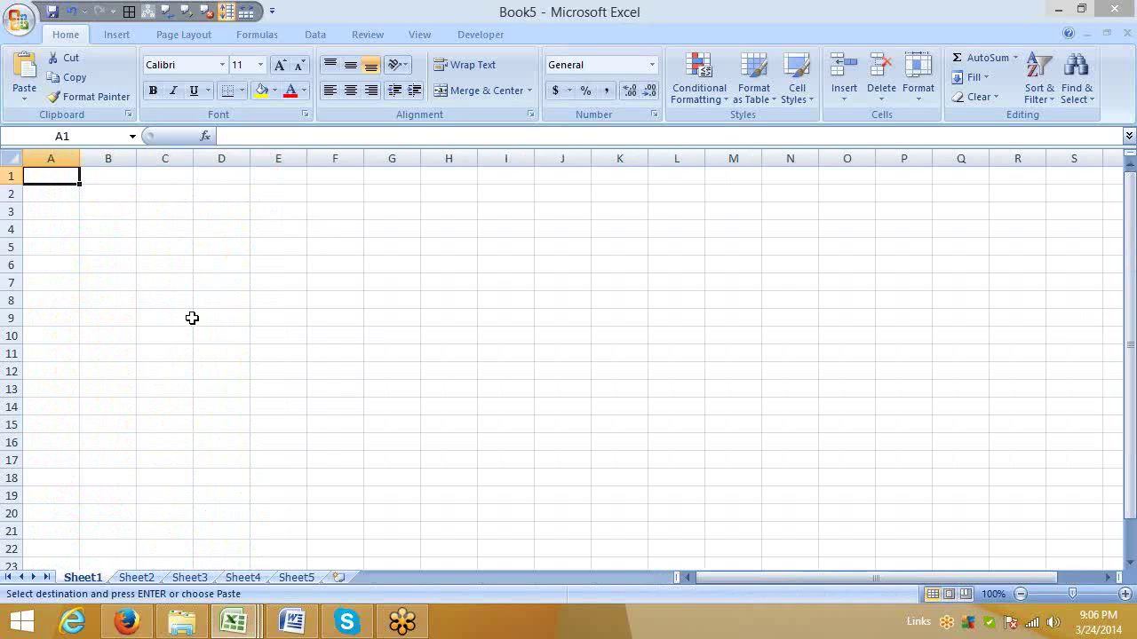
pyautogui.hotkey('ctrl', 'v')
pyautogui.click(228, 326)
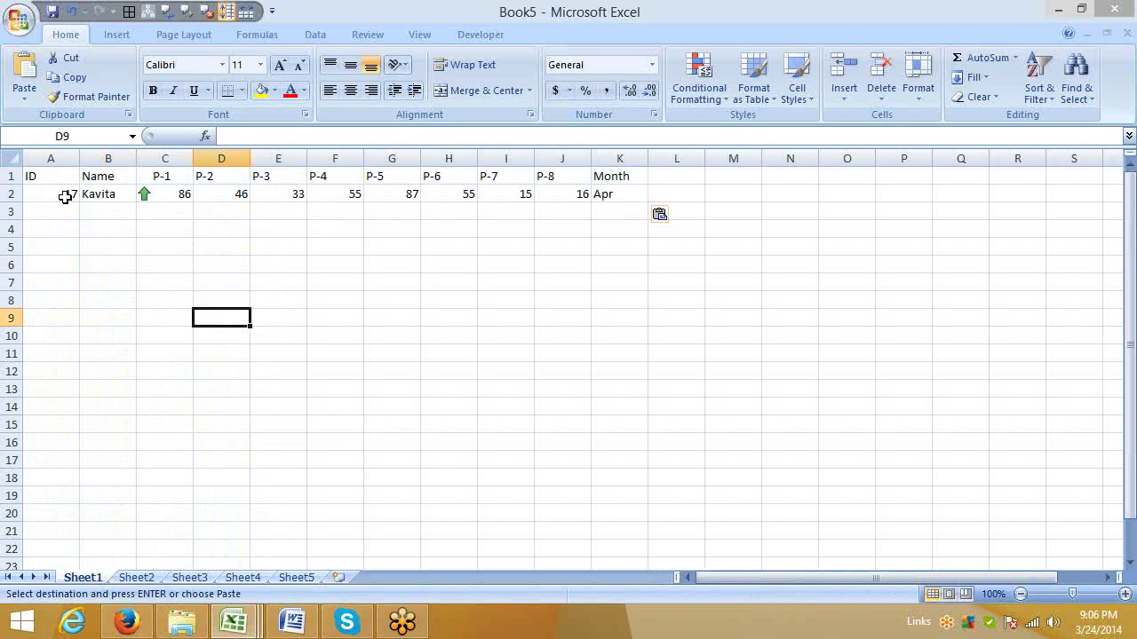
# Clear the Month column, column K, in the new workbook
pyautogui.click(177, 196)
pyautogui.moveTo(244, 194); pyautogui.dragTo(572, 193)
pyautogui.click(619, 158)
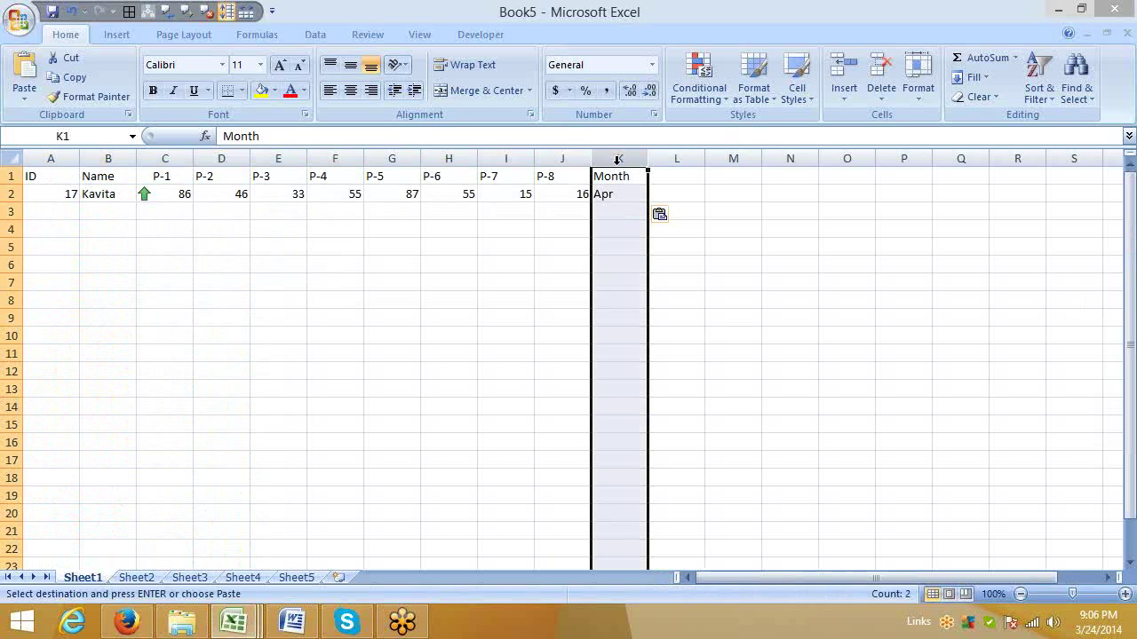
pyautogui.press('Delete')
pyautogui.click(599, 258)
pyautogui.click(168, 245)
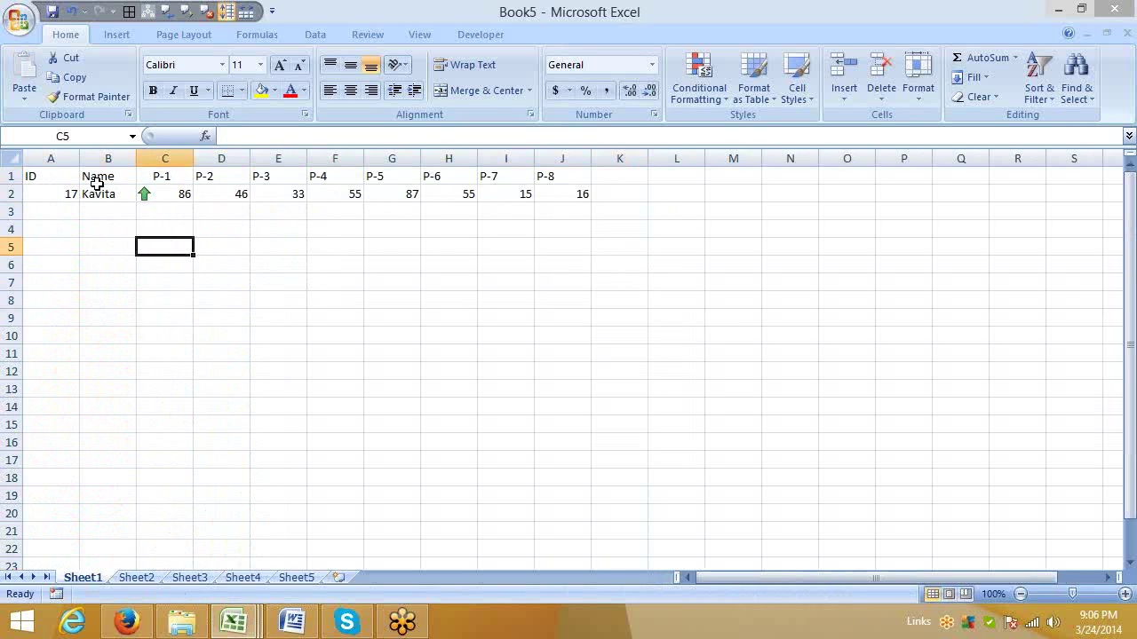
# Start a custom sort on B1:J2 of the new workbook and set its orientation to left to right
pyautogui.click(98, 404)
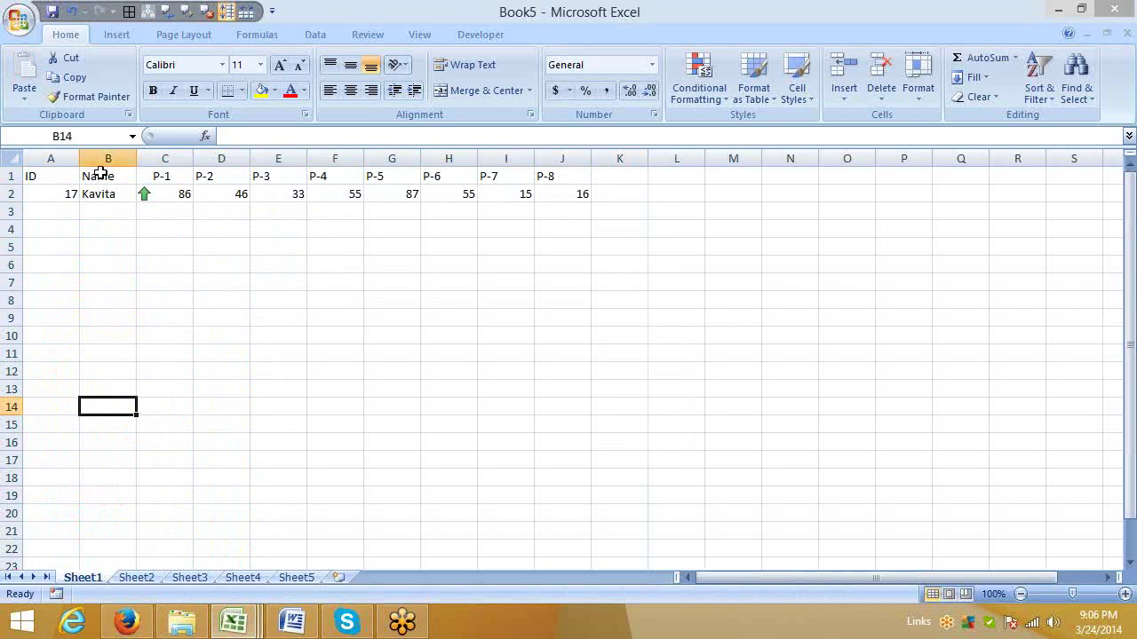
pyautogui.moveTo(100, 174); pyautogui.dragTo(100, 373)
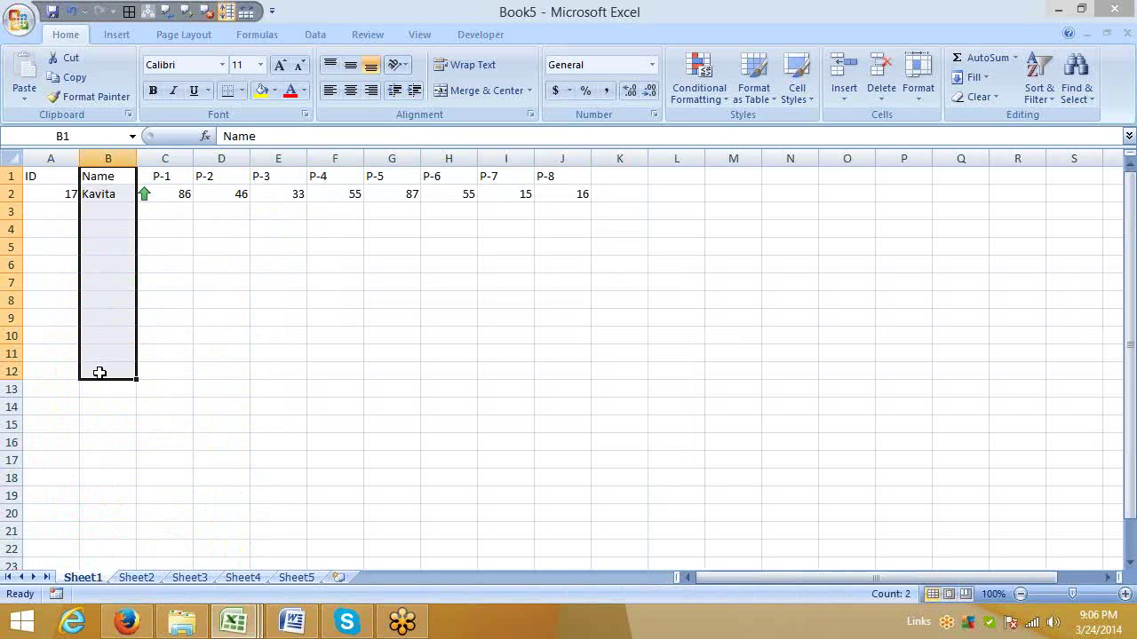
pyautogui.click(98, 176)
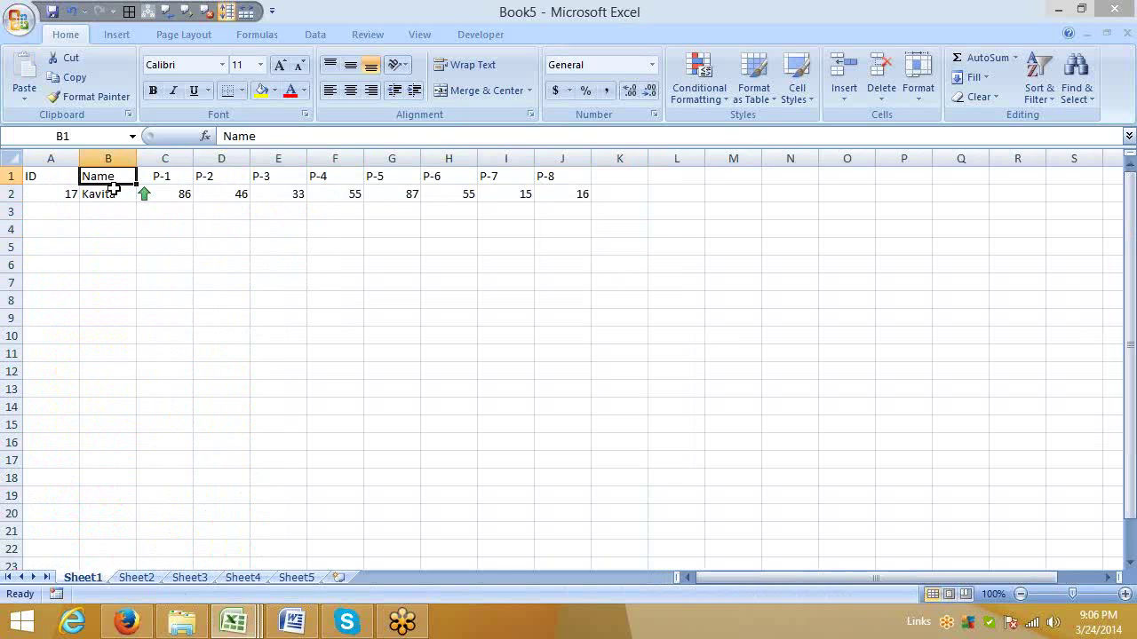
pyautogui.moveTo(111, 176); pyautogui.dragTo(545, 189)
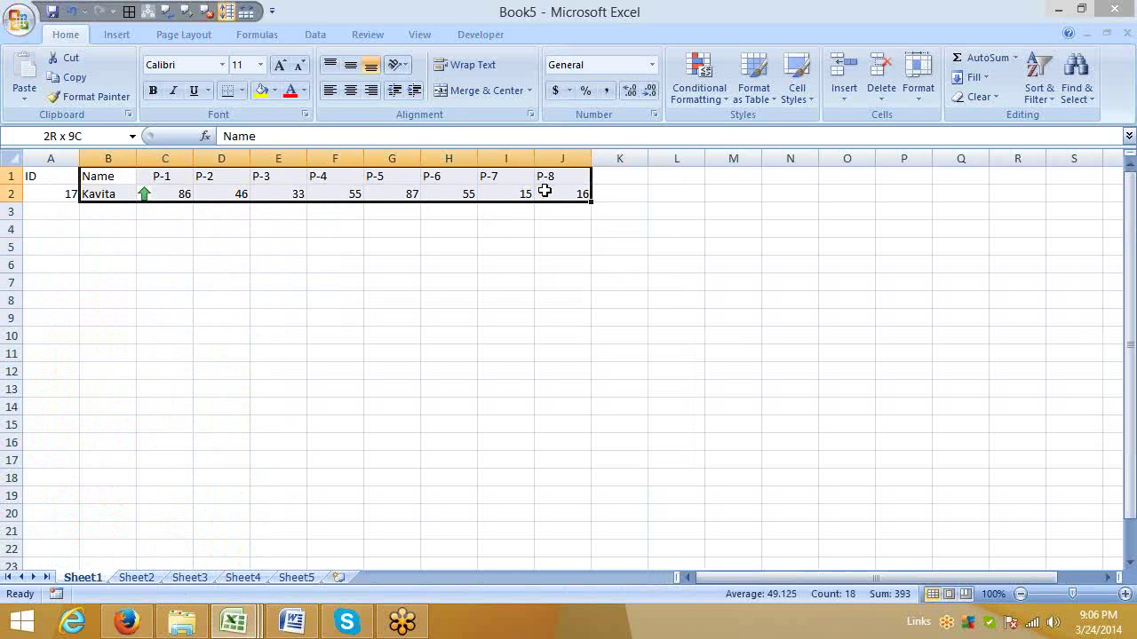
pyautogui.click(1038, 84)
pyautogui.click(1075, 157)
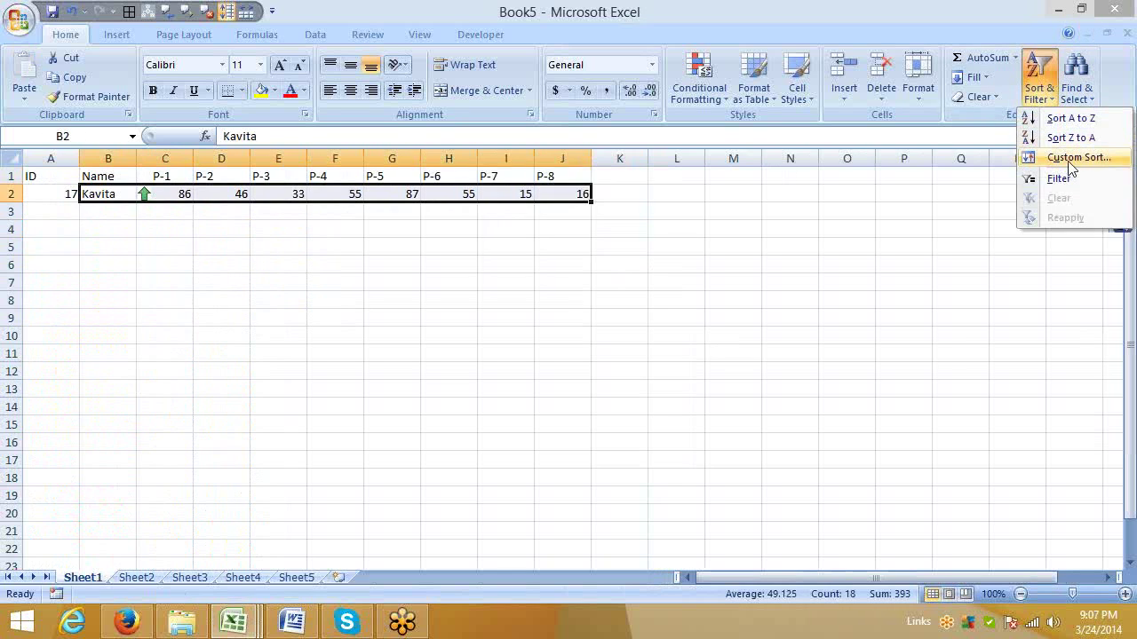
pyautogui.click(746, 177)
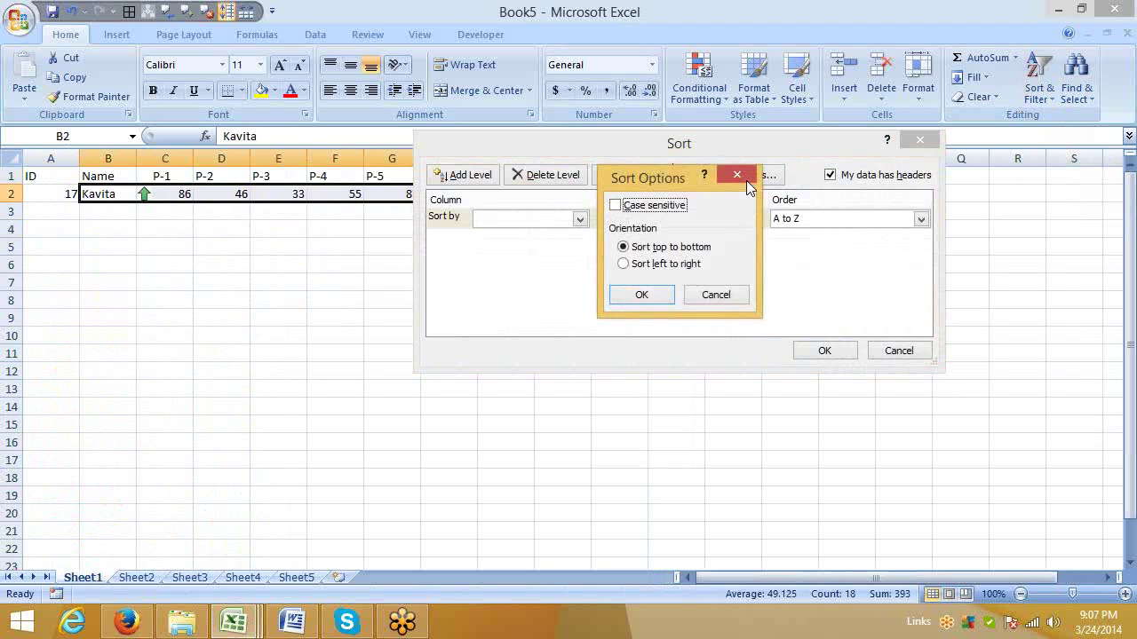
pyautogui.click(689, 265)
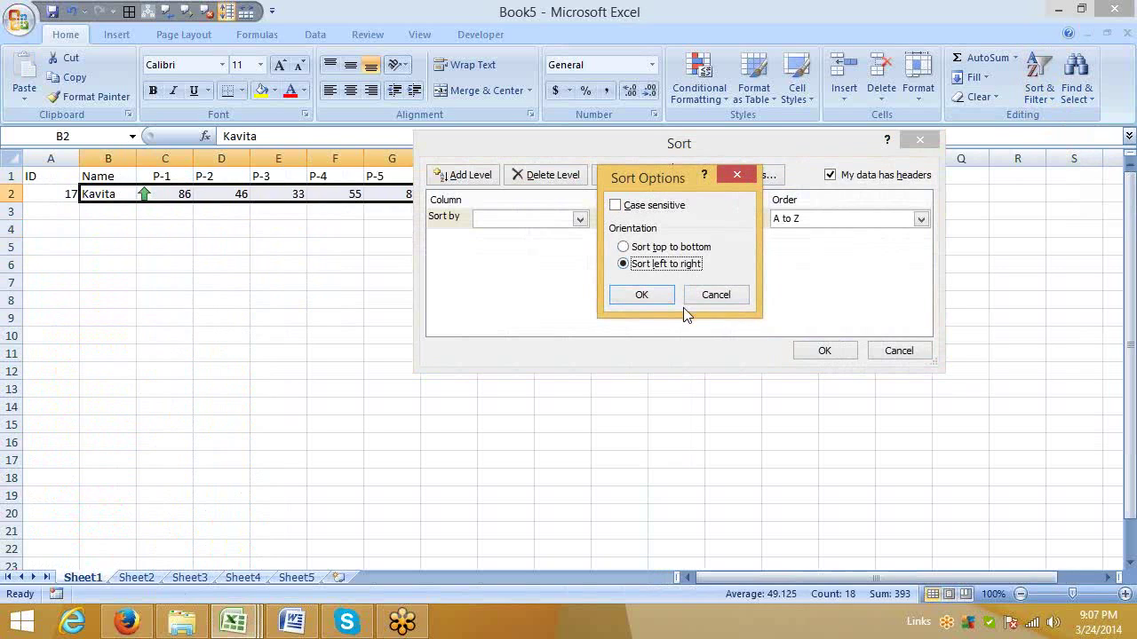
pyautogui.click(659, 297)
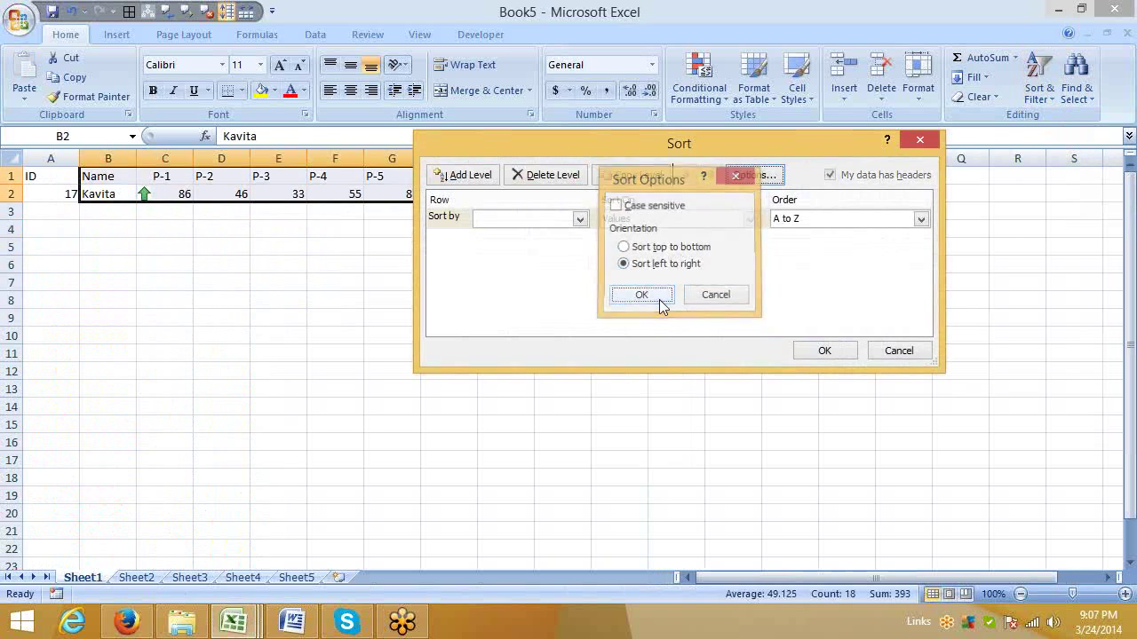
# Sort the selected range by Row 2 on Values, Smallest to Largest
pyautogui.click(824, 351)
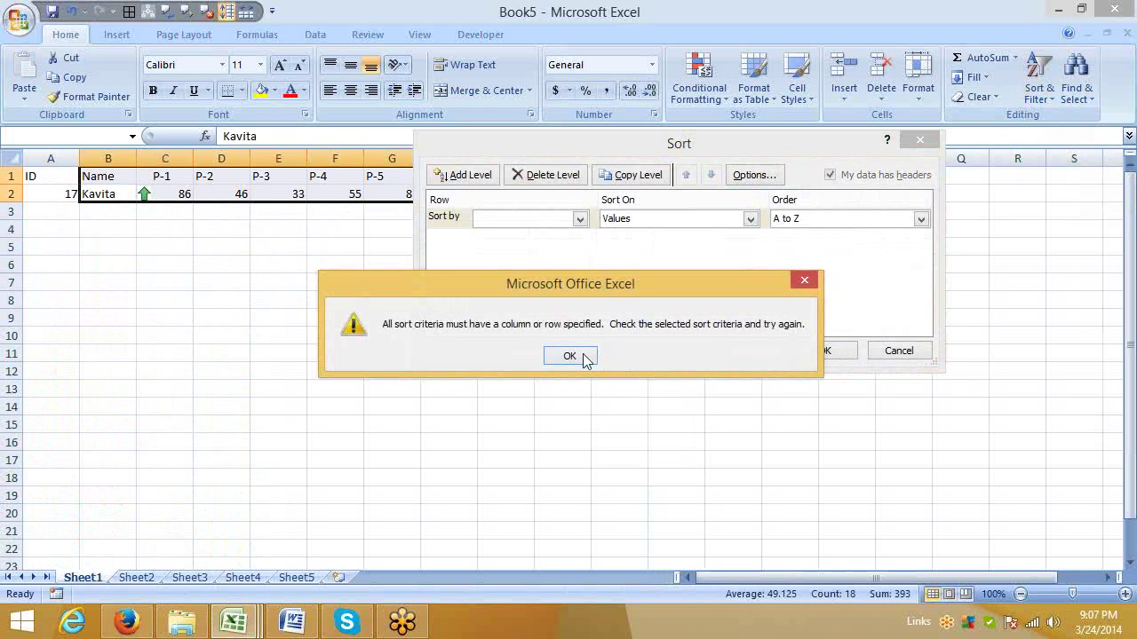
pyautogui.click(584, 358)
pyautogui.click(531, 220)
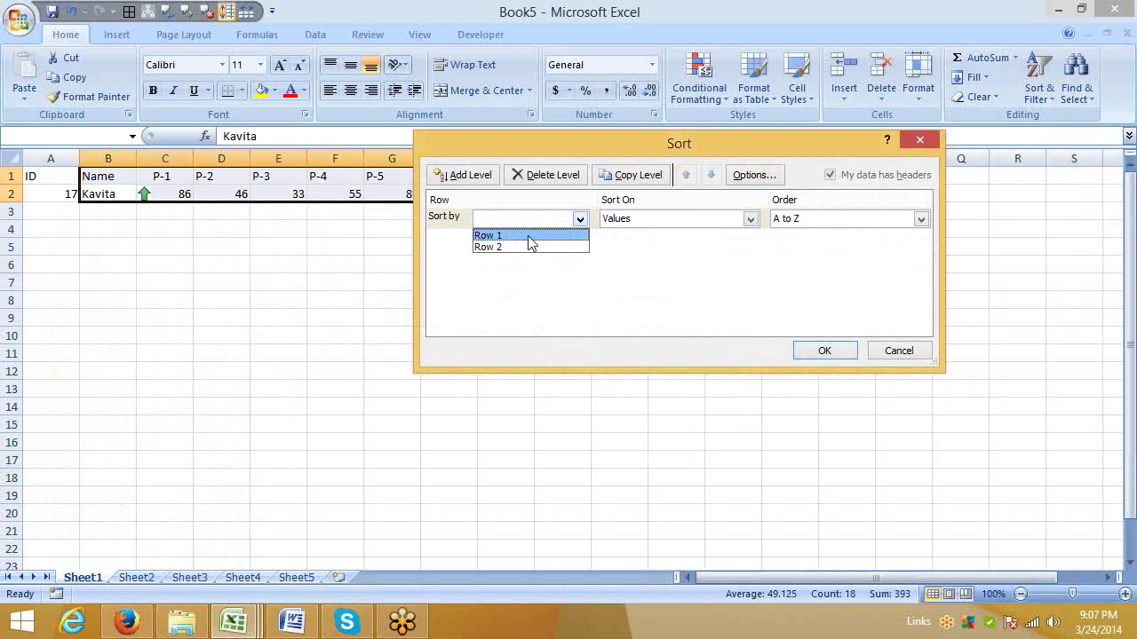
pyautogui.click(528, 247)
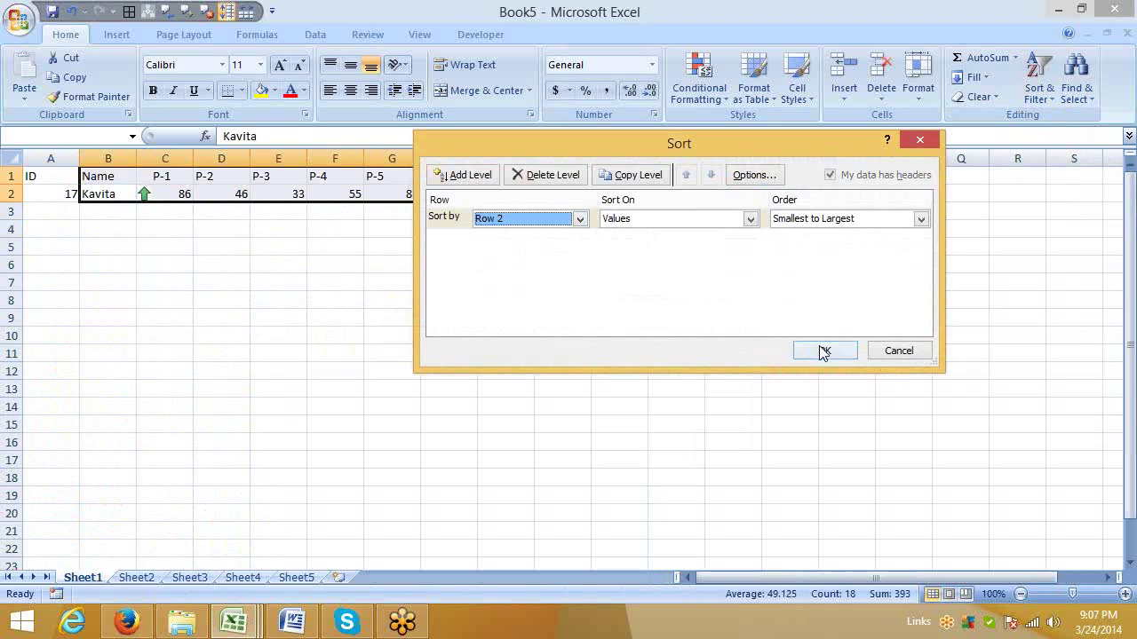
pyautogui.click(818, 349)
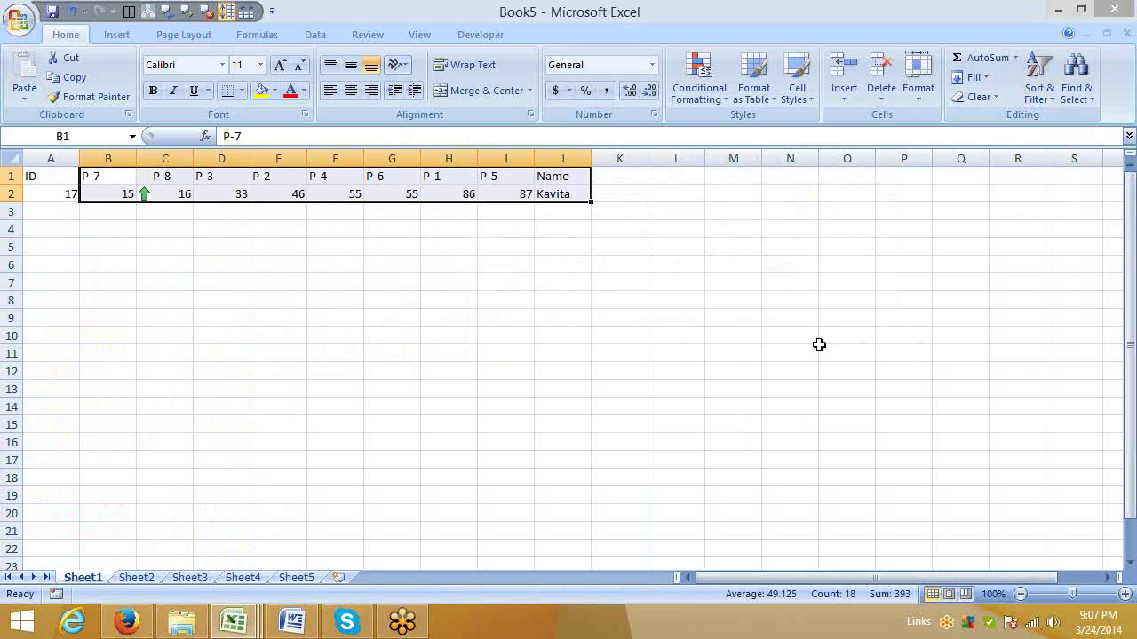
# Switch back to the Vlookup workbook
pyautogui.click(232, 622)
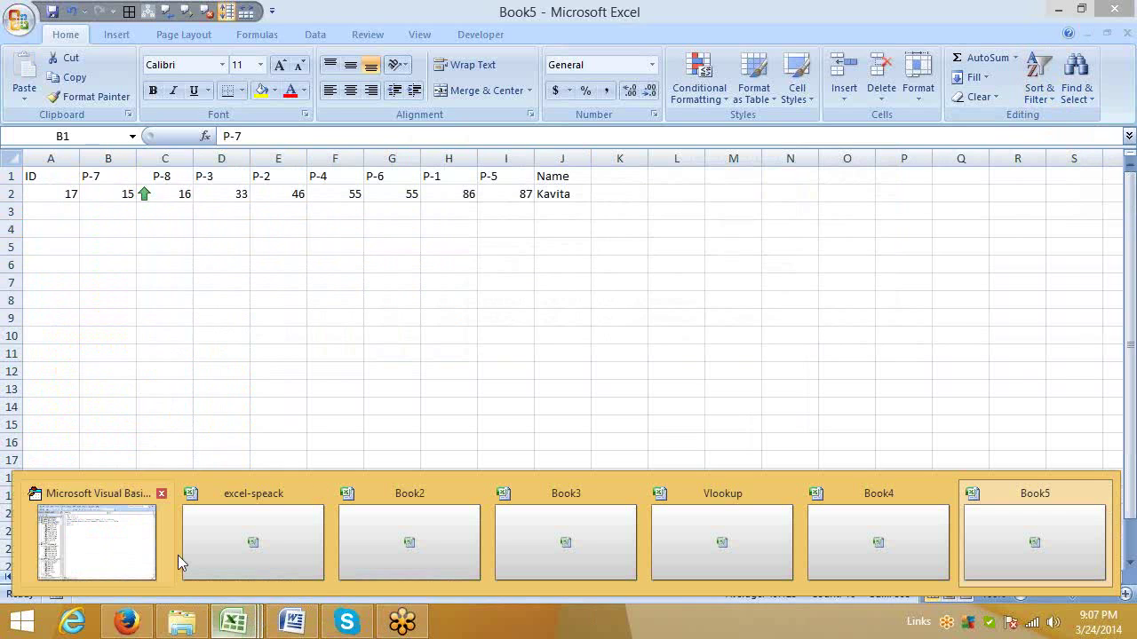
pyautogui.click(736, 551)
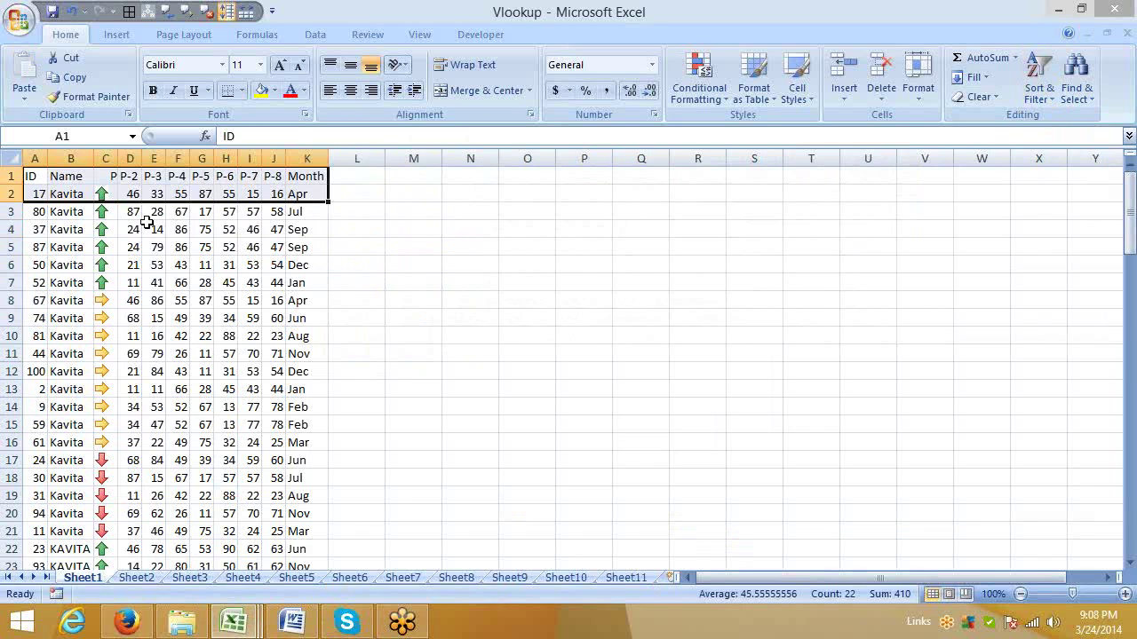
# Turn on filtering for the header row of the data table
pyautogui.click(86, 181)
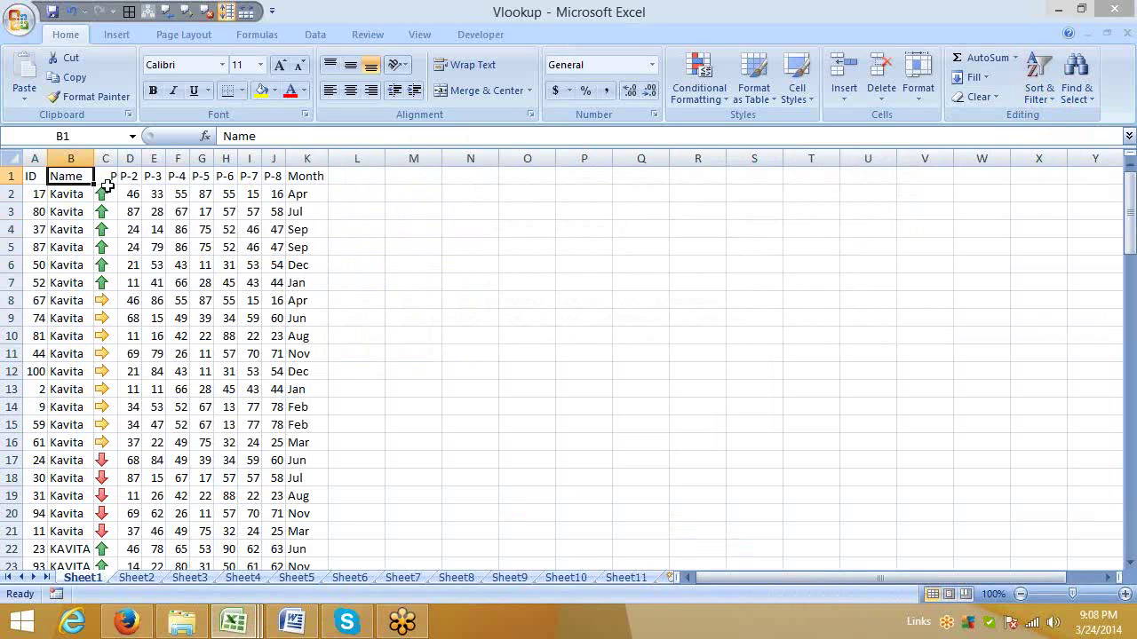
pyautogui.click(134, 177)
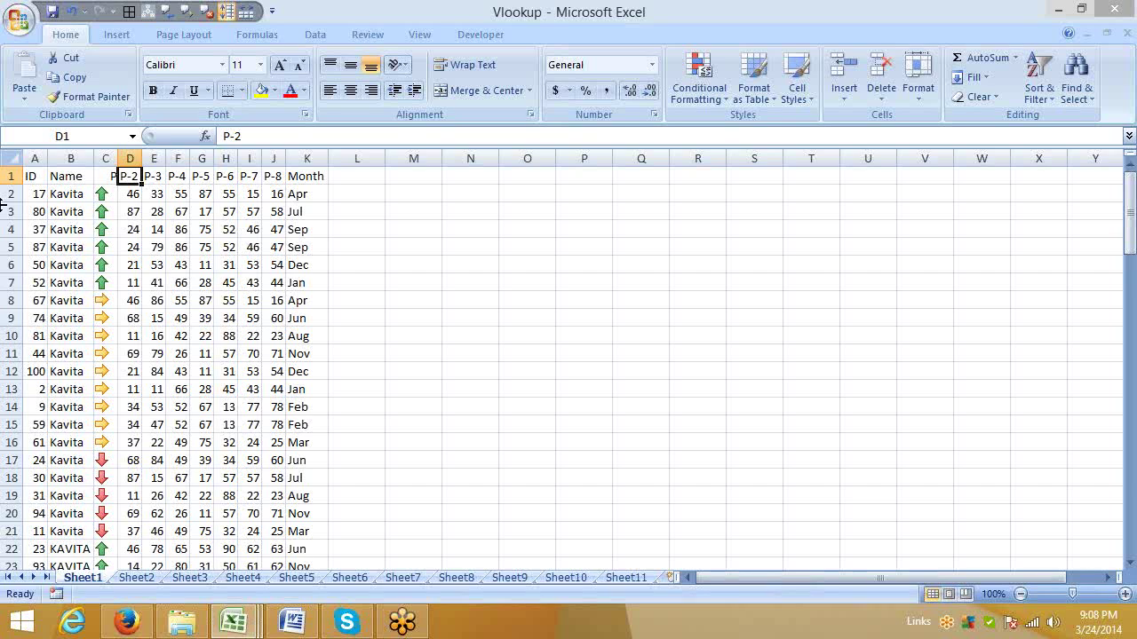
pyautogui.click(70, 172)
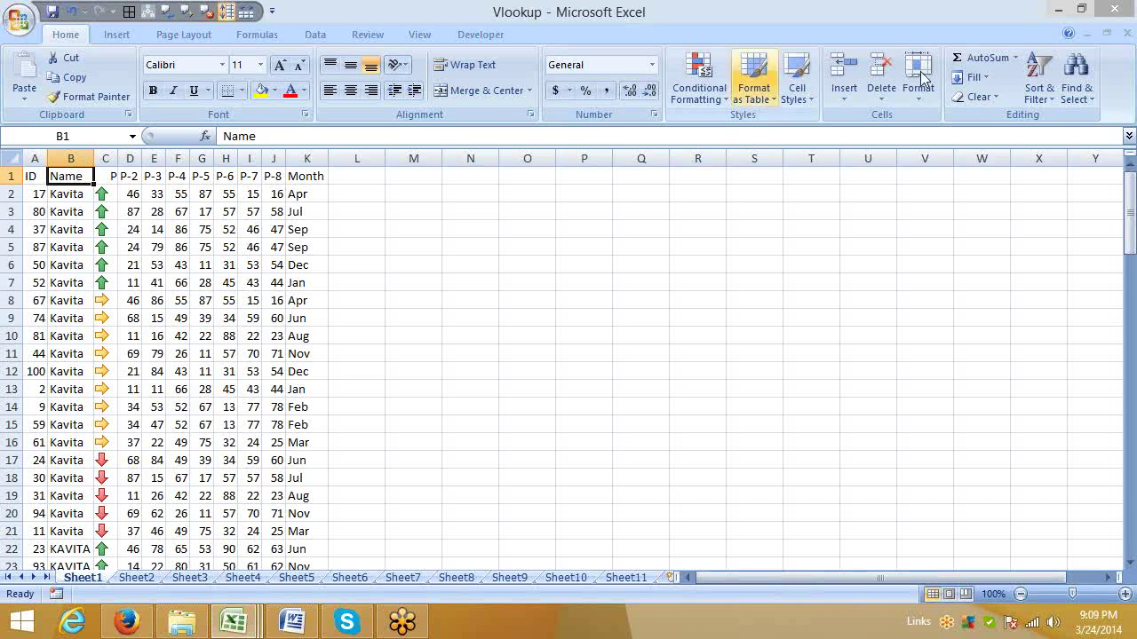
pyautogui.click(1035, 98)
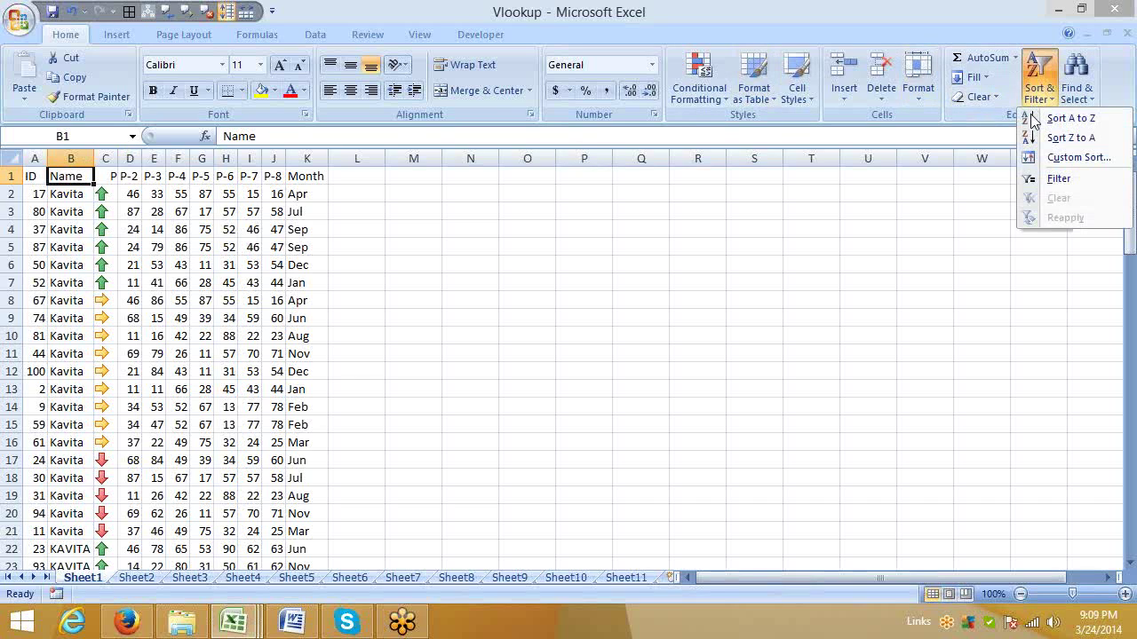
pyautogui.click(1046, 181)
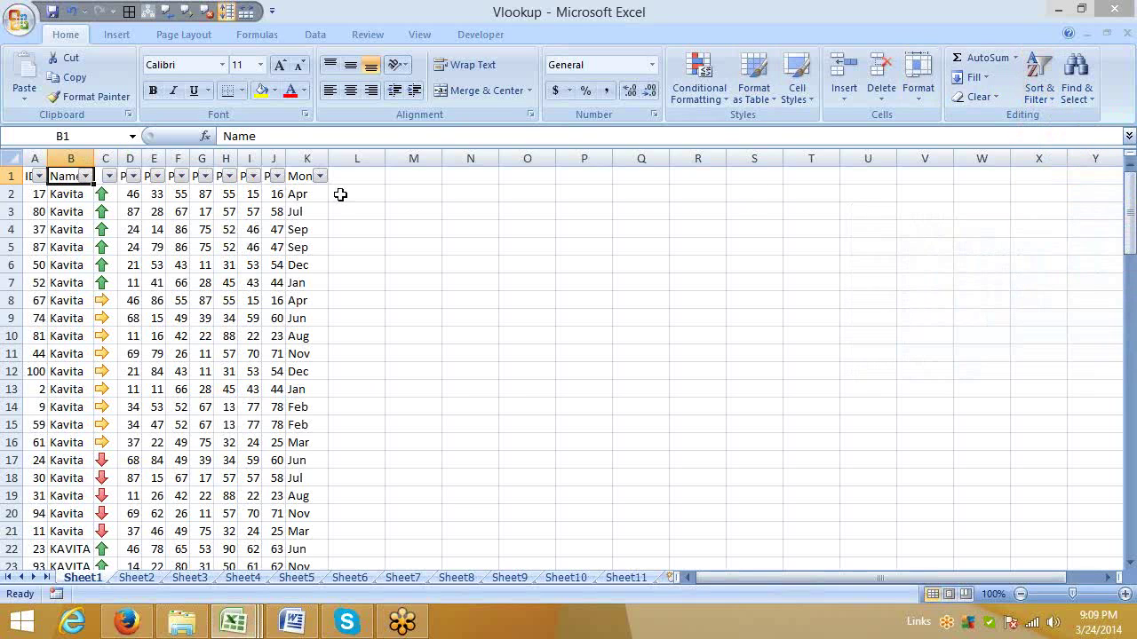
# Widen columns A to K equally so the headers are readable beside their filter arrows
pyautogui.click(213, 216)
pyautogui.moveTo(34, 158); pyautogui.dragTo(380, 158)
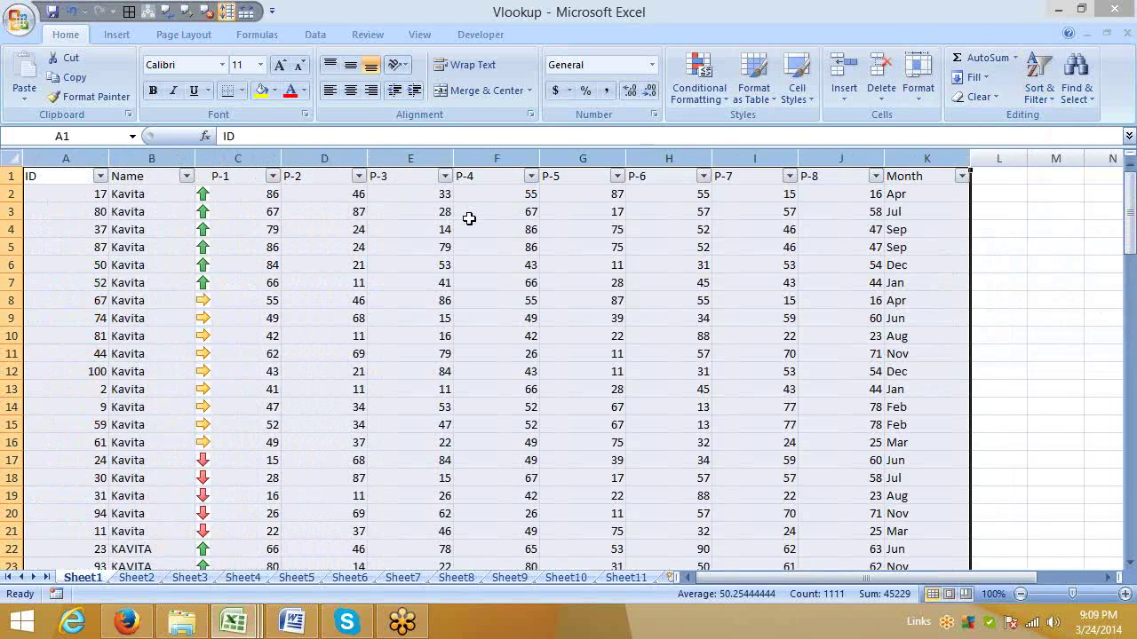
pyautogui.click(451, 228)
pyautogui.click(303, 223)
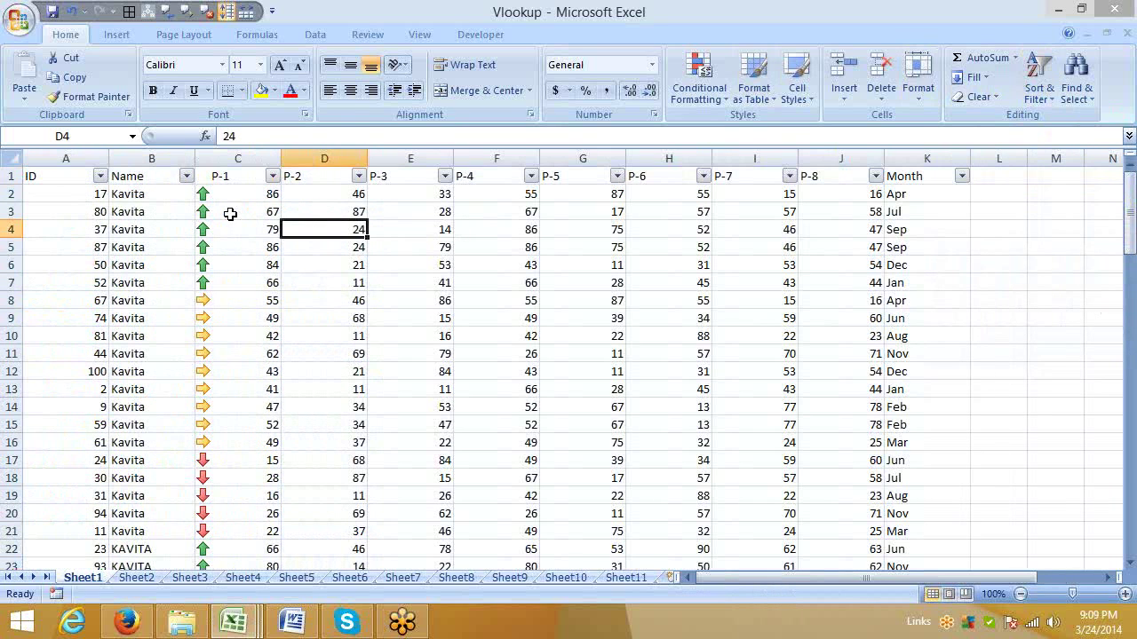
# Filter the Name column to show only the second name in the list
pyautogui.click(137, 192)
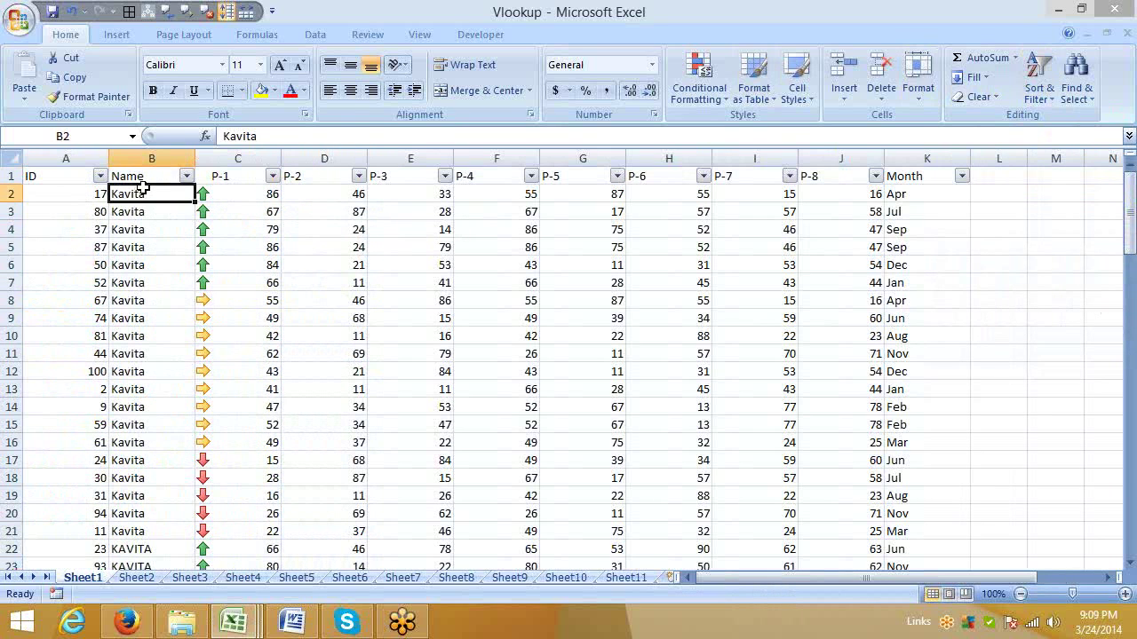
pyautogui.click(187, 176)
pyautogui.click(54, 316)
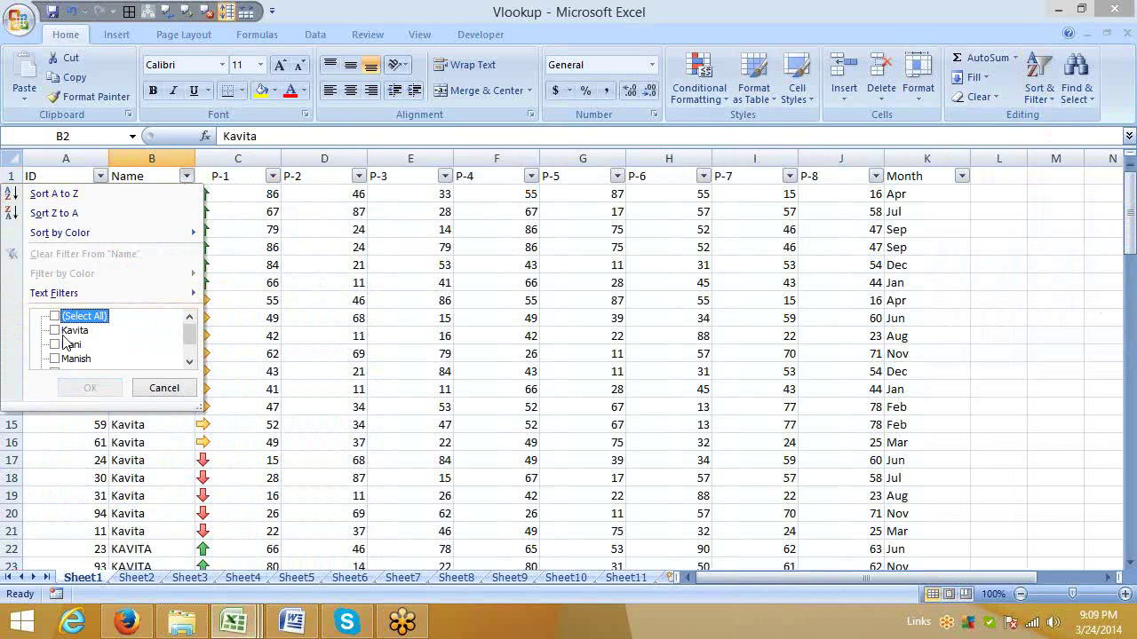
pyautogui.click(55, 345)
pyautogui.click(88, 389)
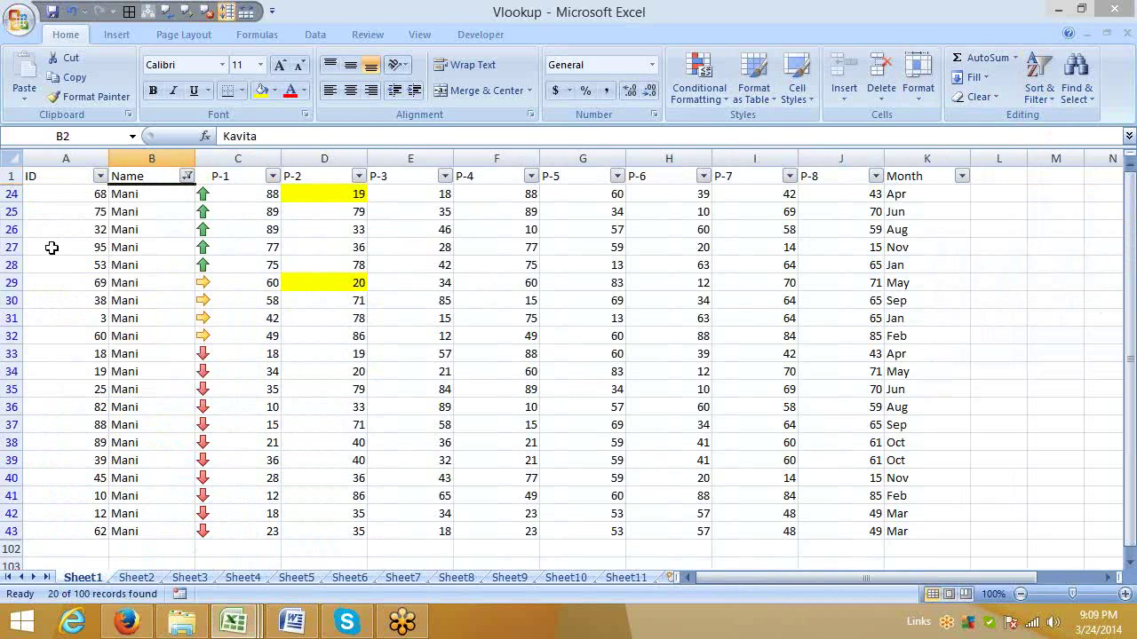
# Filter the Name column to show the second and third names, enlarging the filter list to see all entries
pyautogui.click(186, 177)
pyautogui.click(55, 317)
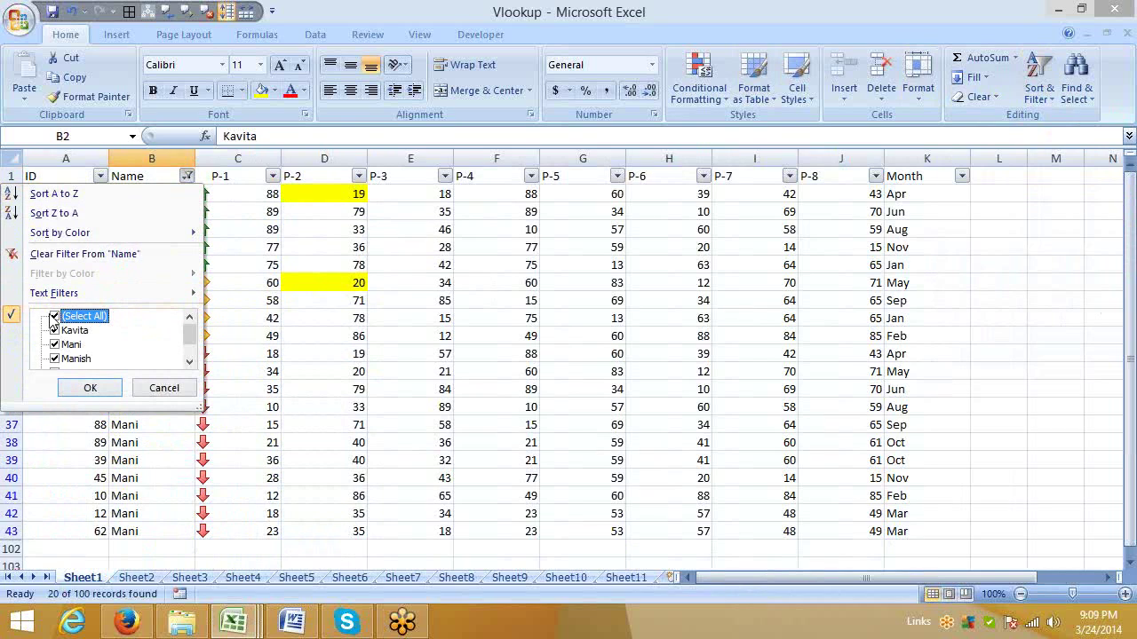
pyautogui.click(54, 317)
pyautogui.click(54, 344)
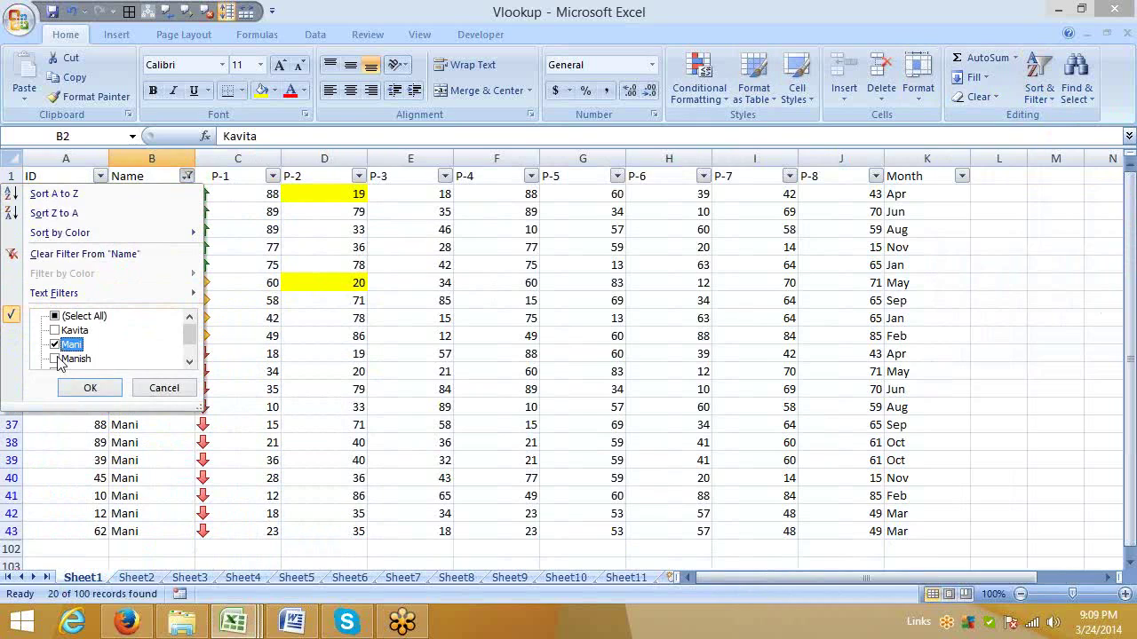
pyautogui.moveTo(199, 409); pyautogui.dragTo(285, 516)
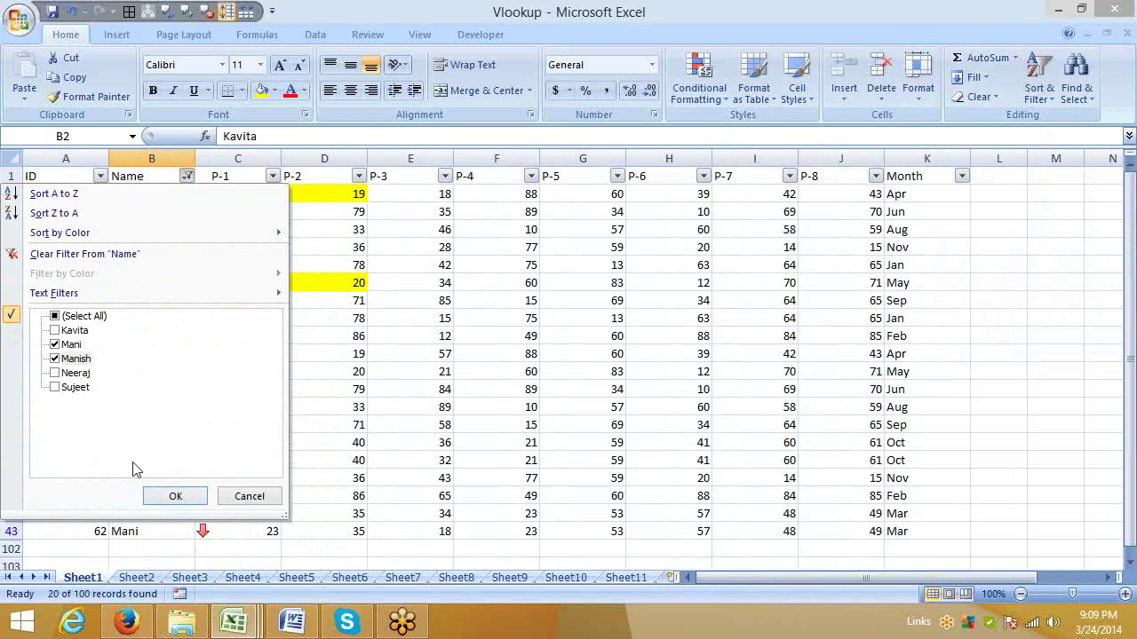
pyautogui.click(173, 496)
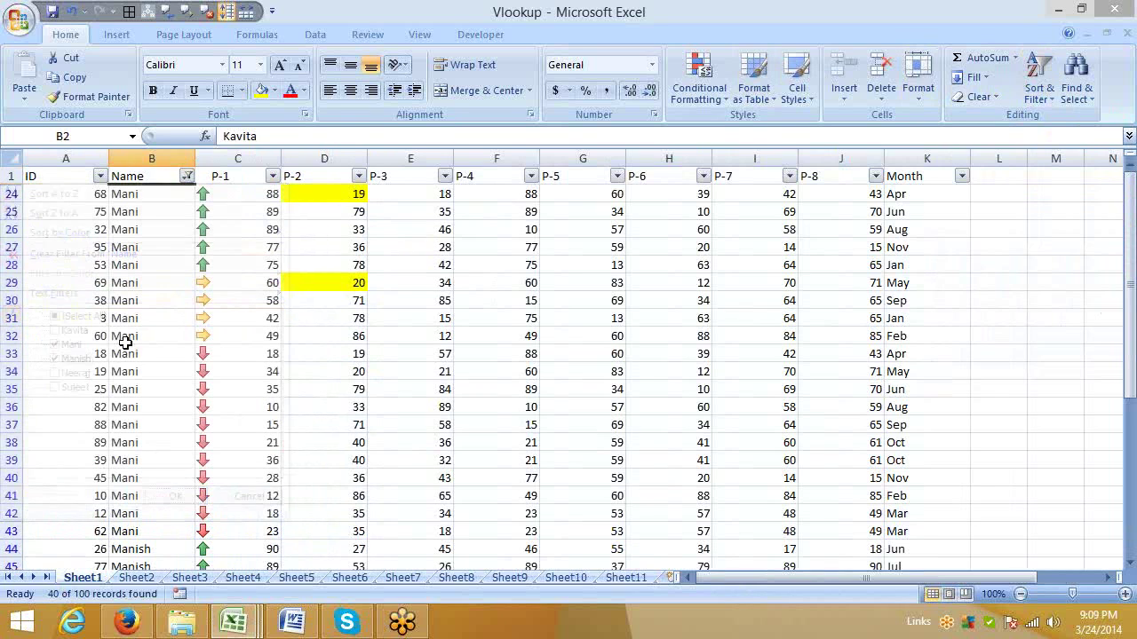
# Reselect all names in the Name filter to show every record again
pyautogui.click(186, 176)
pyautogui.click(71, 318)
pyautogui.click(93, 389)
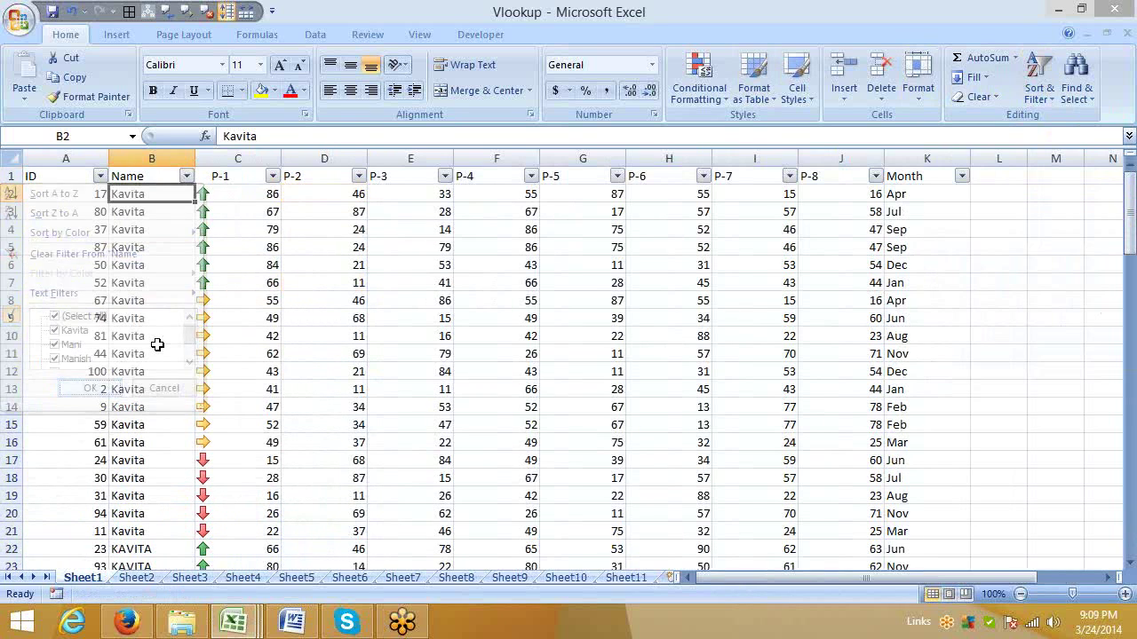
# Filter the P-2 column by the yellow cell color
pyautogui.click(235, 262)
pyautogui.click(246, 242)
pyautogui.click(359, 176)
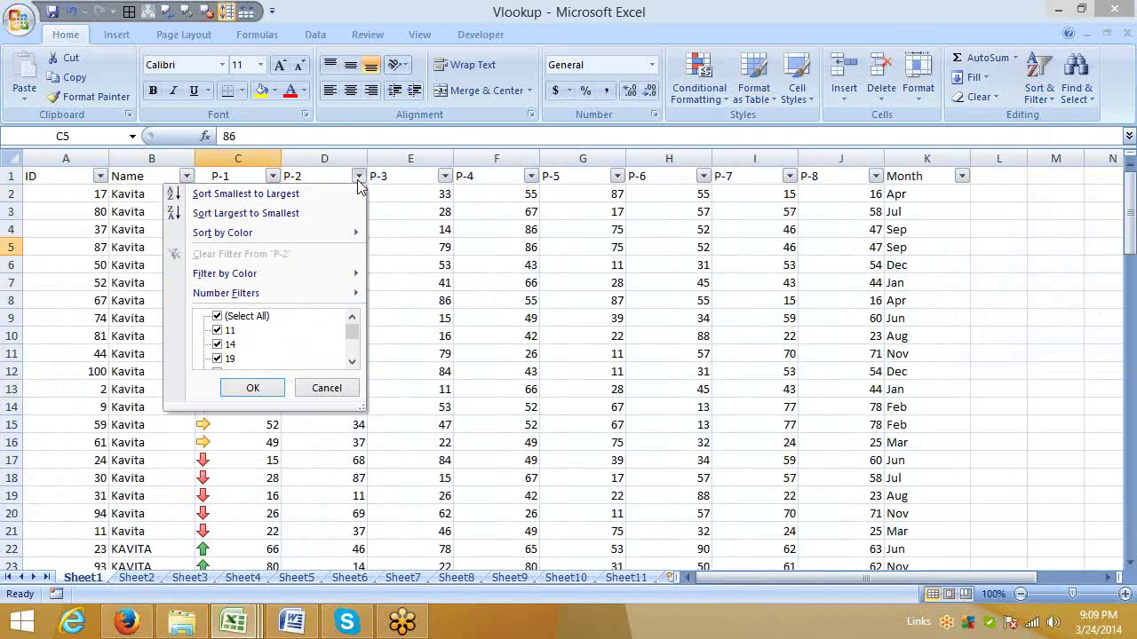
pyautogui.moveTo(317, 275)
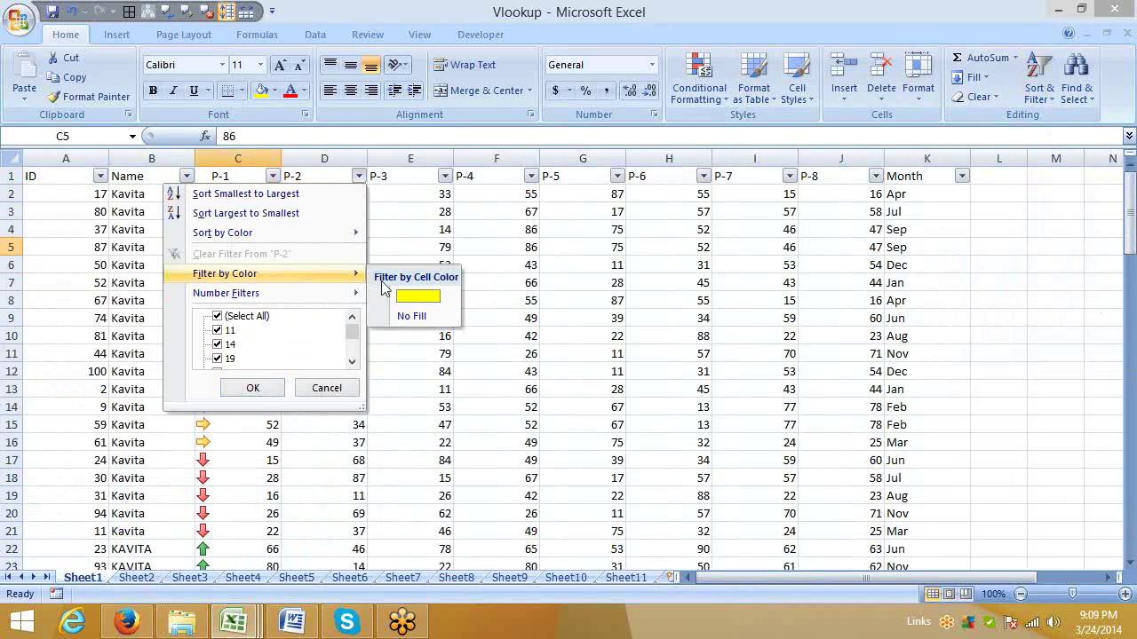
pyautogui.click(408, 295)
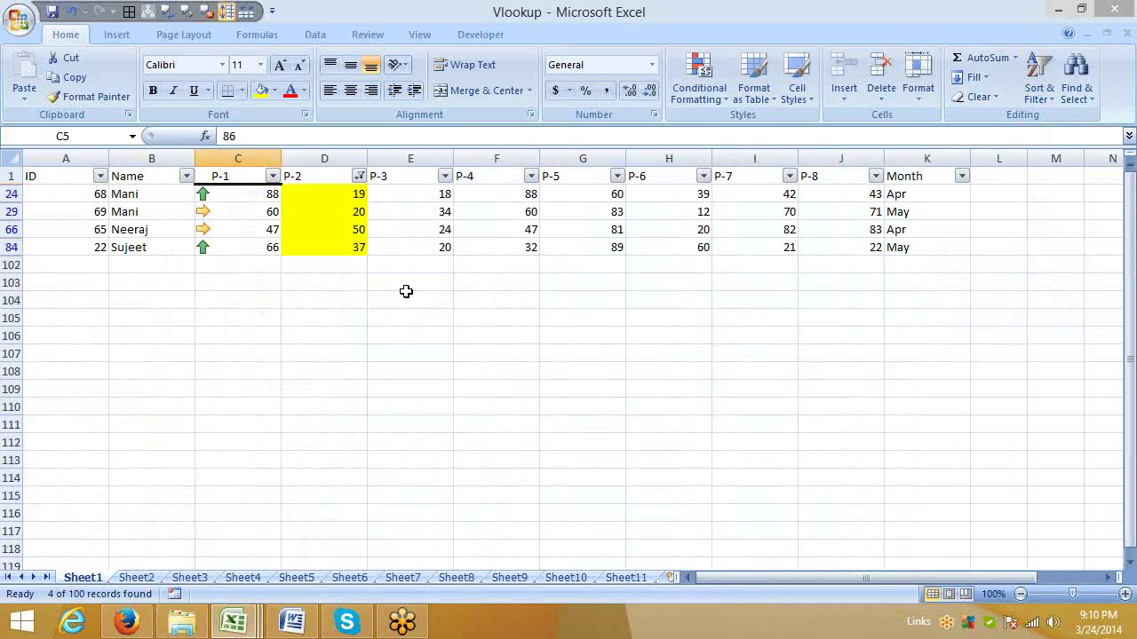
# Remove the color filter from the P-2 column by selecting all its values
pyautogui.click(358, 177)
pyautogui.click(218, 316)
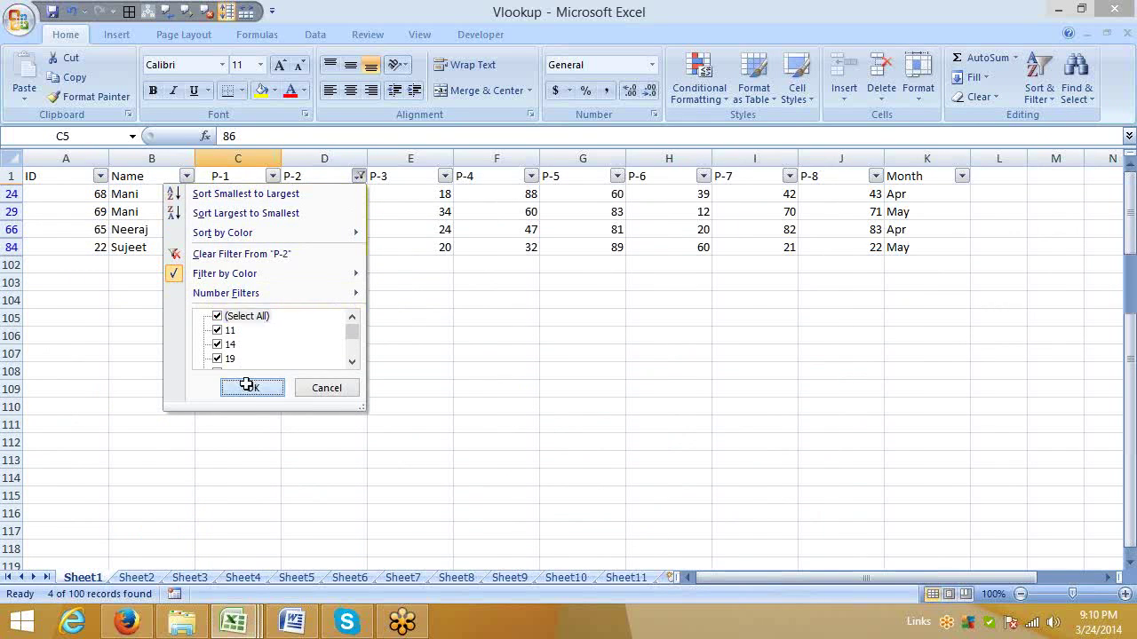
pyautogui.click(252, 387)
pyautogui.press('Down')
# Filter the P-1 column by the green up-arrow icon, then switch the filter to the yellow sideways-arrow icon
pyautogui.click(273, 177)
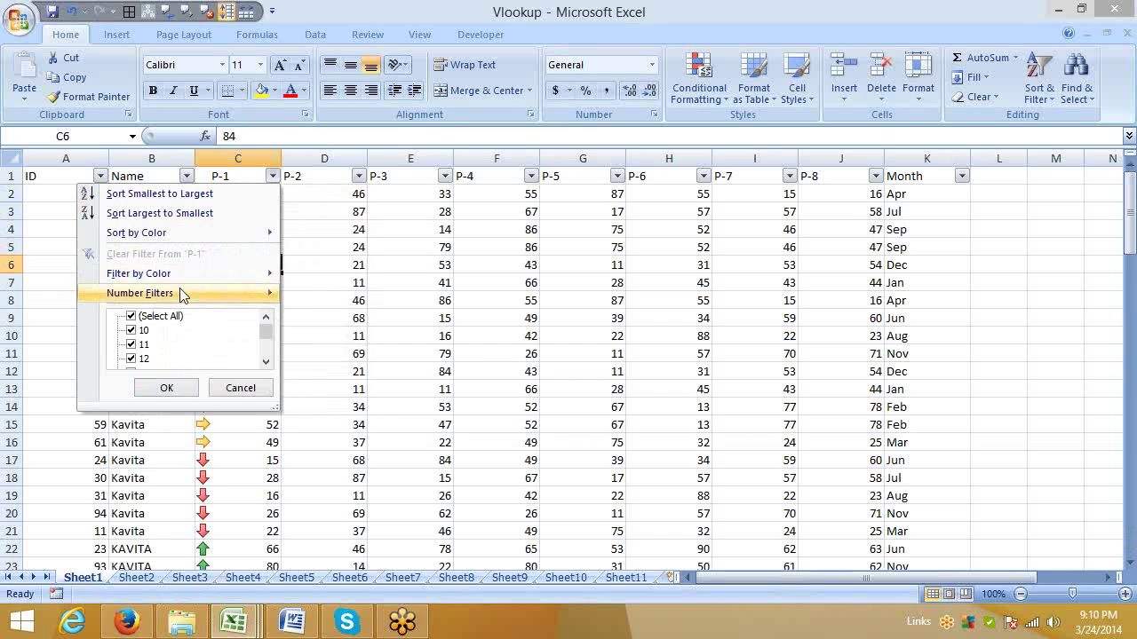
pyautogui.moveTo(182, 275)
pyautogui.click(316, 298)
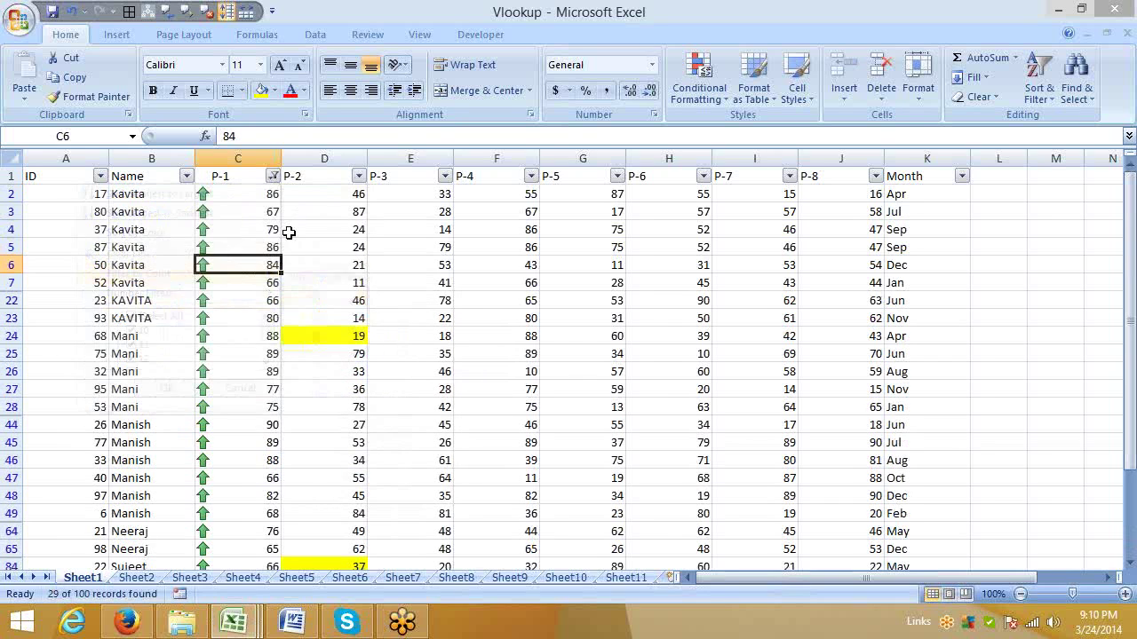
pyautogui.click(273, 177)
pyautogui.moveTo(184, 275)
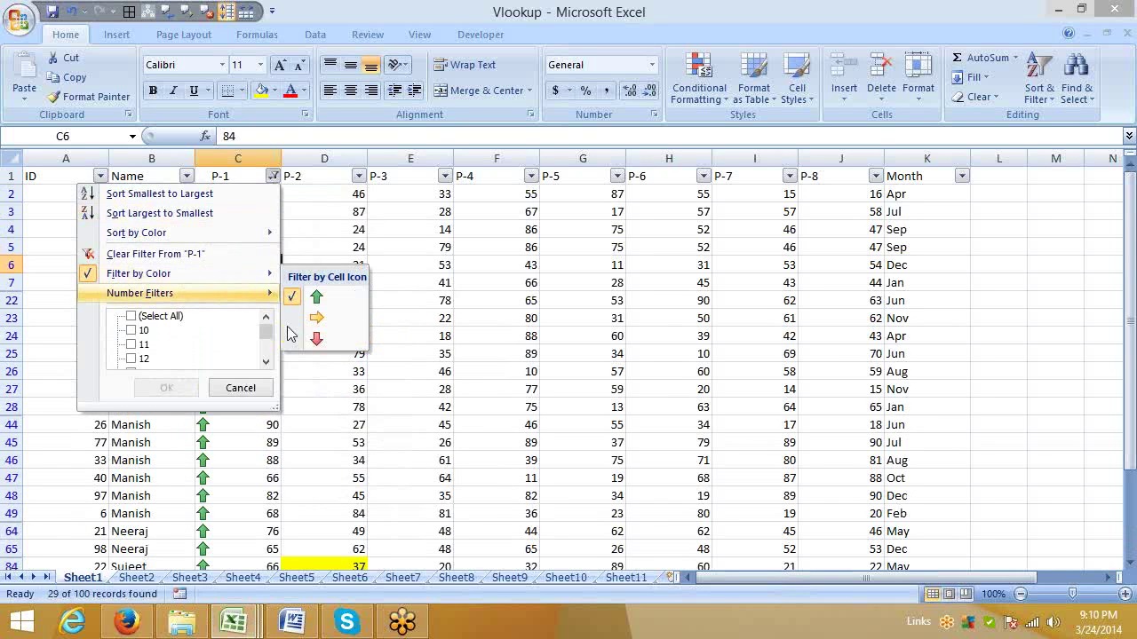
pyautogui.click(308, 316)
# Remove the icon filter from the P-1 column by selecting all its values
pyautogui.click(273, 176)
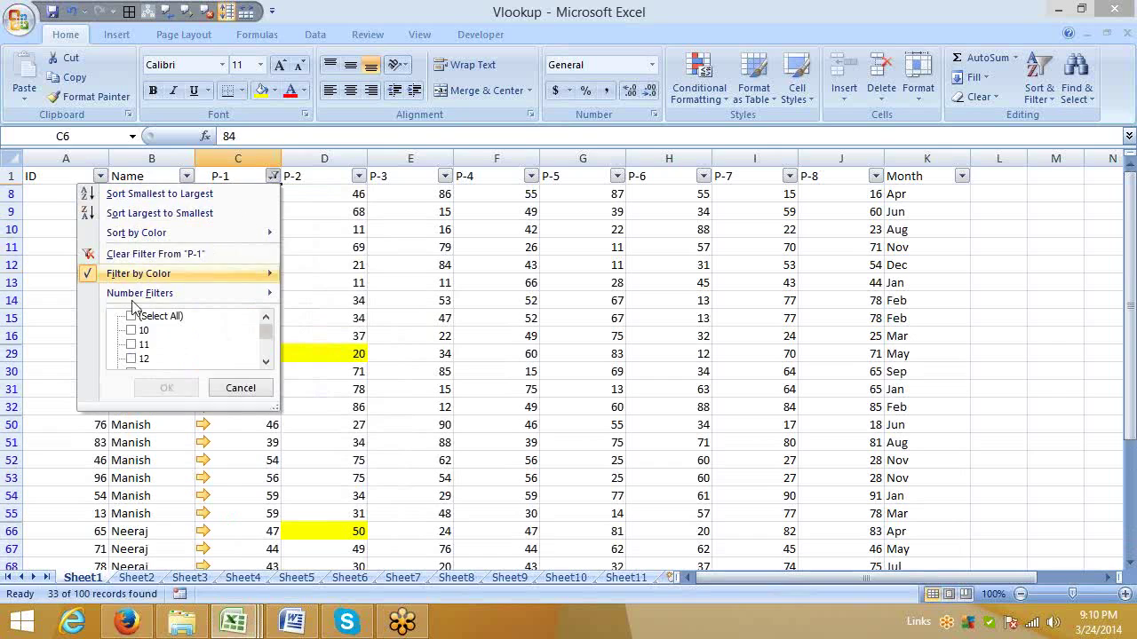
pyautogui.click(131, 316)
pyautogui.click(169, 387)
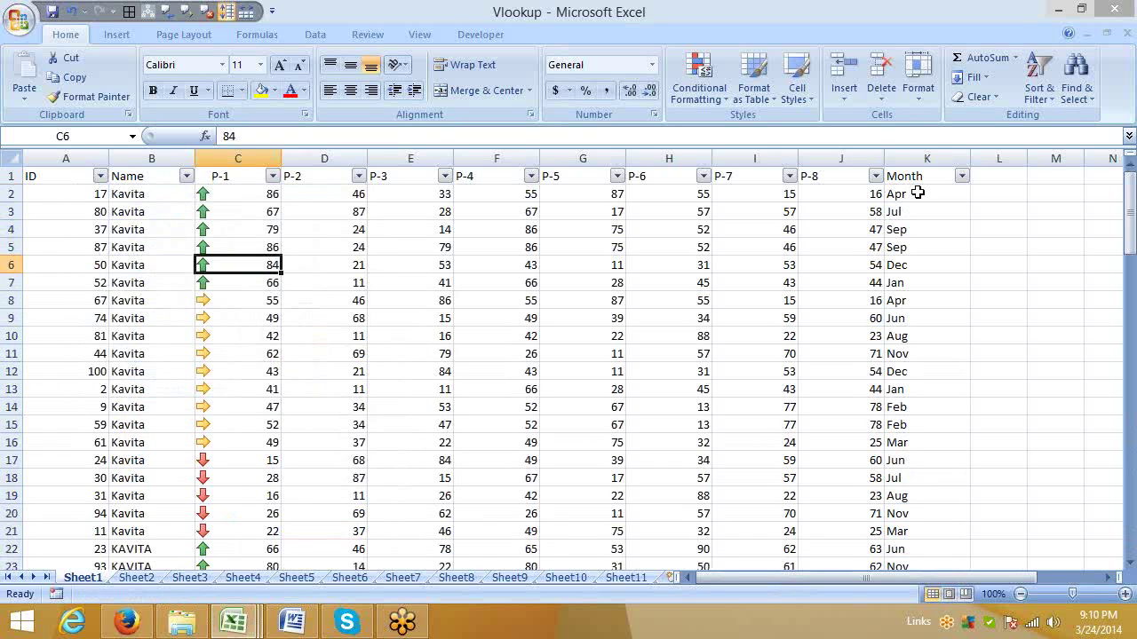
# Rename the Month header in K1 as Date and enter the date 1/1 in K2
pyautogui.click(918, 178)
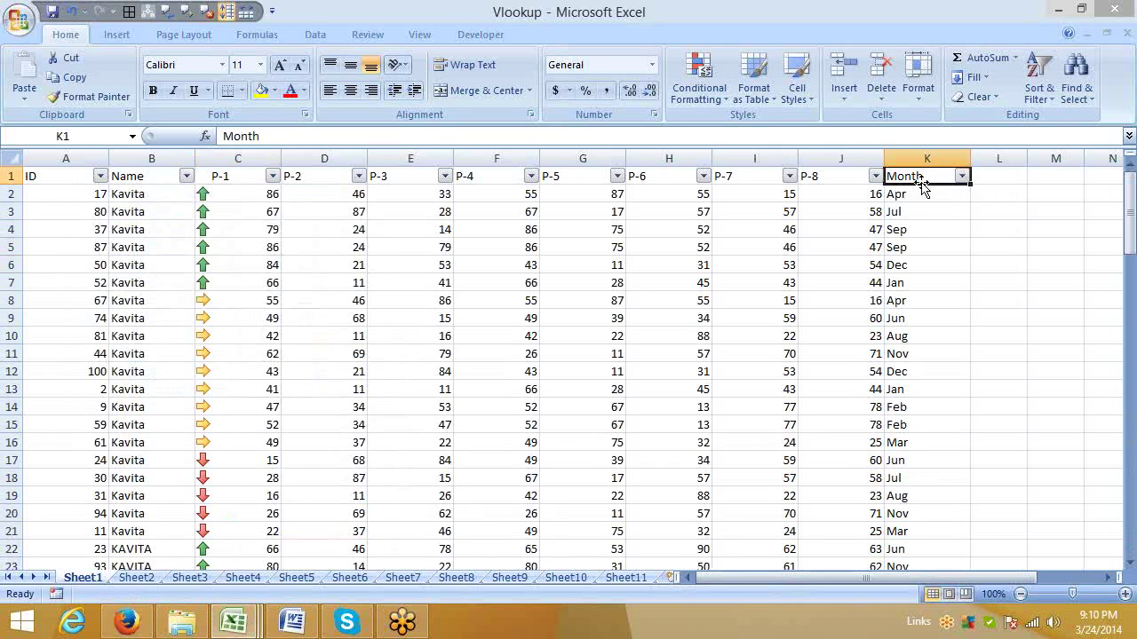
pyautogui.write('DAte')
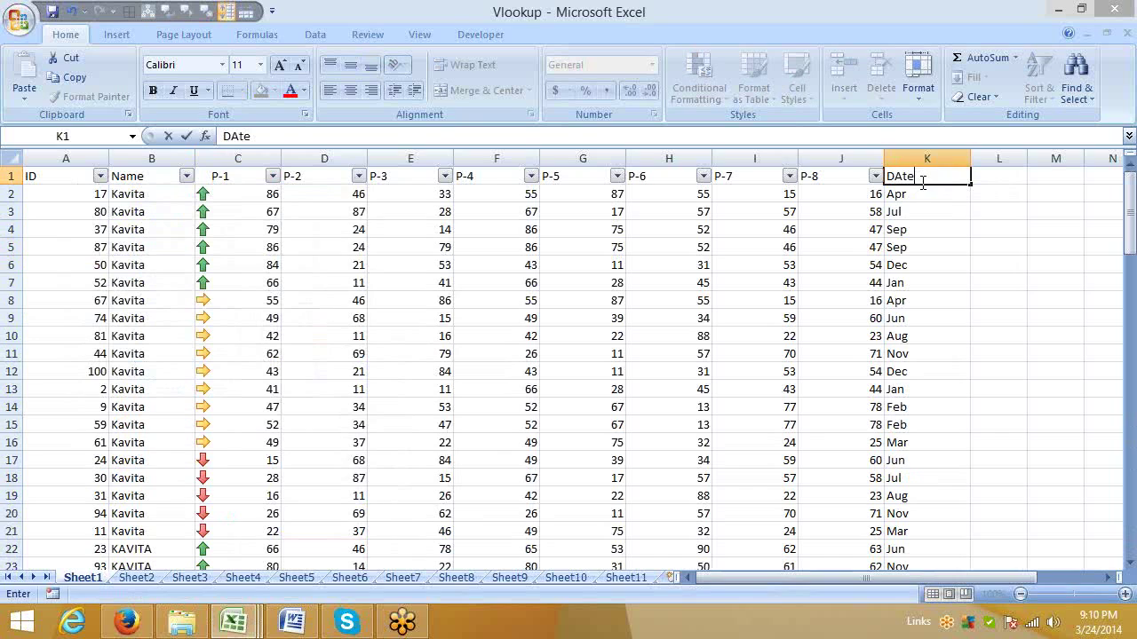
pyautogui.click(929, 193)
pyautogui.write('1/1')
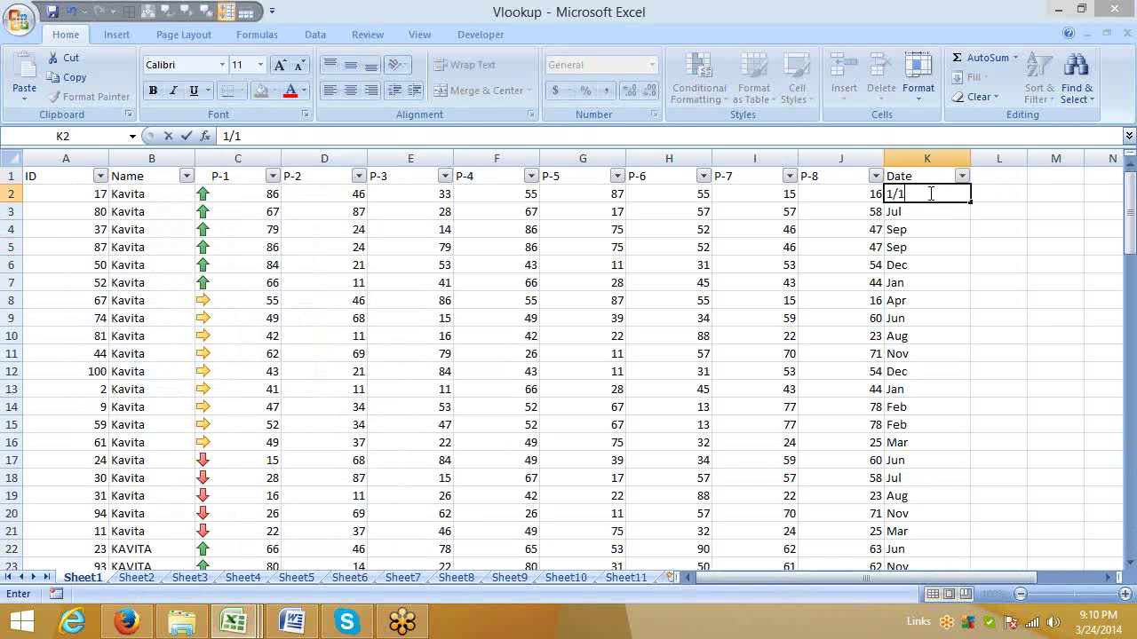
pyautogui.press('Return')
# Fill the date series from K2 down the rest of the Date column
pyautogui.click(943, 193)
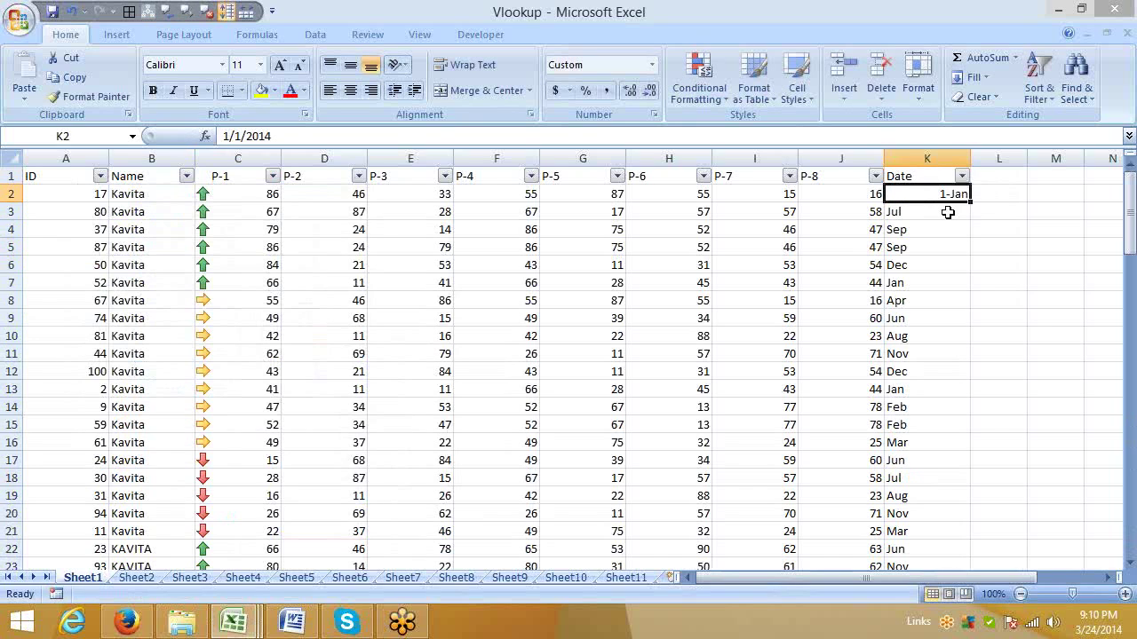
pyautogui.doubleClick(970, 203)
pyautogui.click(911, 211)
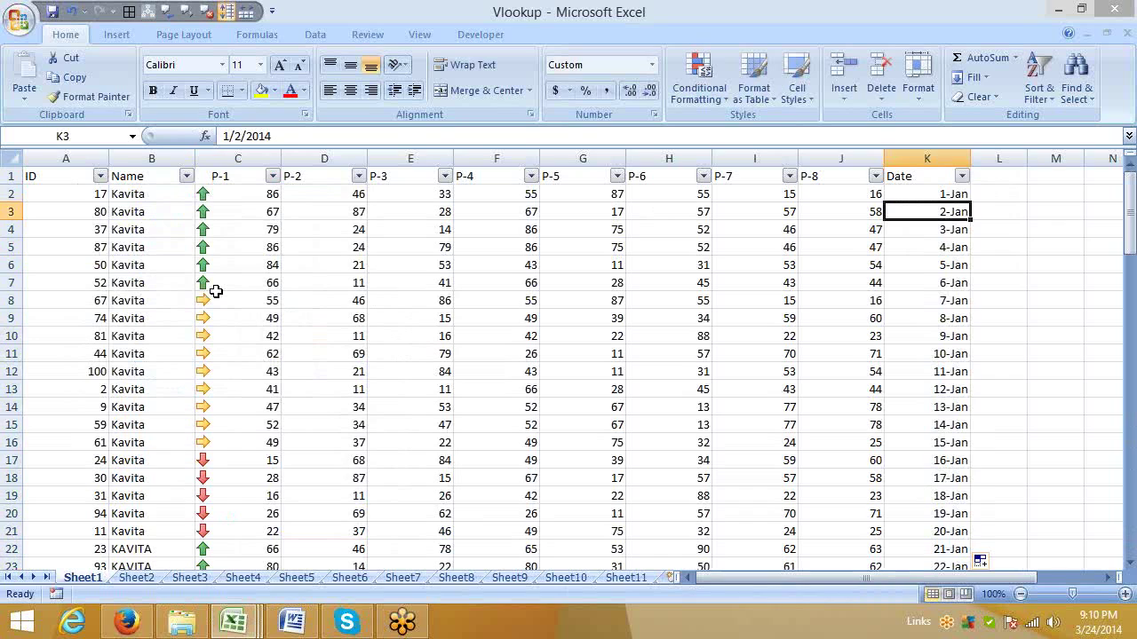
# Try out the checkbox selections in the Name column's filter list and close it without applying a filter
pyautogui.click(152, 232)
pyautogui.click(188, 177)
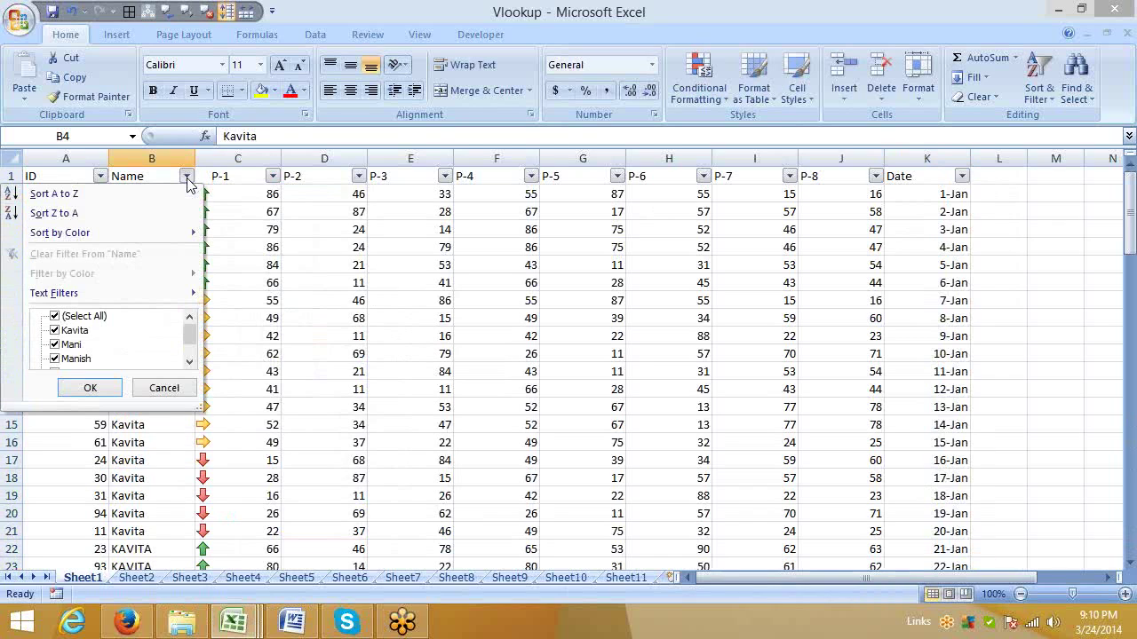
pyautogui.click(54, 316)
pyautogui.click(54, 330)
pyautogui.click(60, 318)
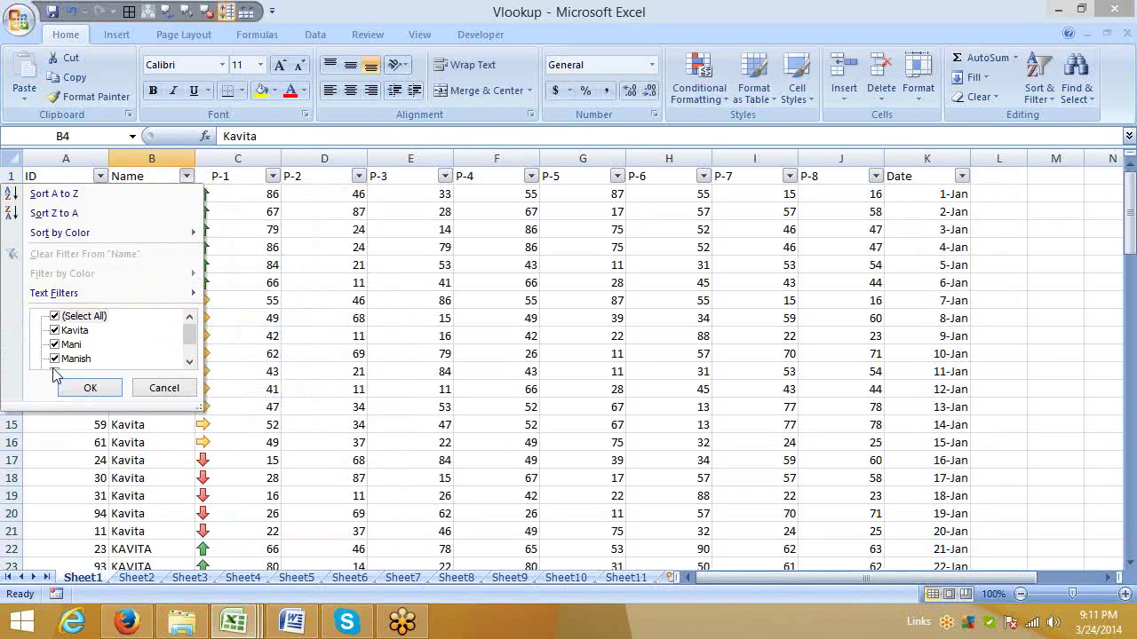
pyautogui.click(330, 212)
pyautogui.click(329, 211)
# Review the number filter options of the P-2 column and the date filter options of the Date column
pyautogui.click(358, 176)
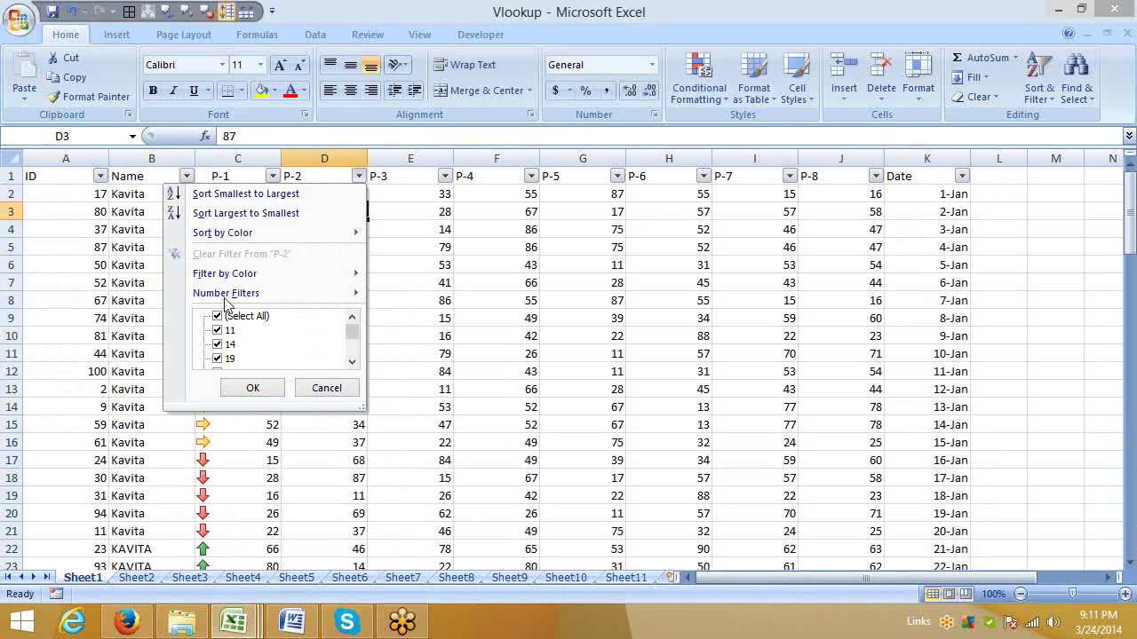
pyautogui.moveTo(228, 295)
pyautogui.click(962, 176)
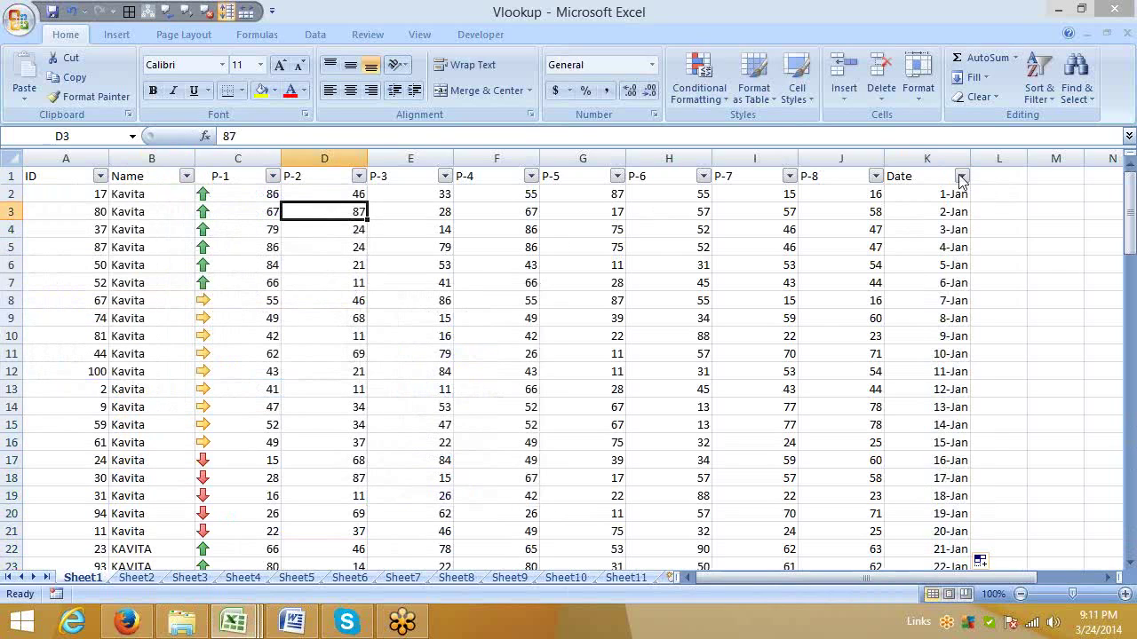
pyautogui.click(962, 176)
pyautogui.moveTo(883, 295)
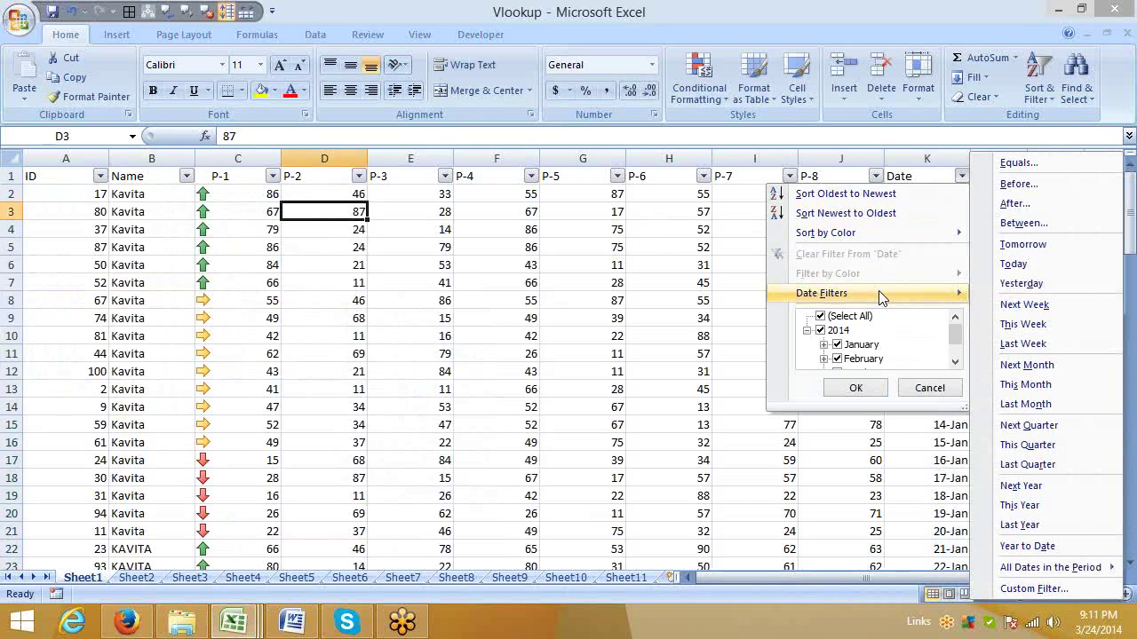
pyautogui.click(408, 209)
# Review the filter value lists of the Name, P-1 and P-3 columns, enlarging the P-1 and P-3 lists to show more values
pyautogui.click(186, 175)
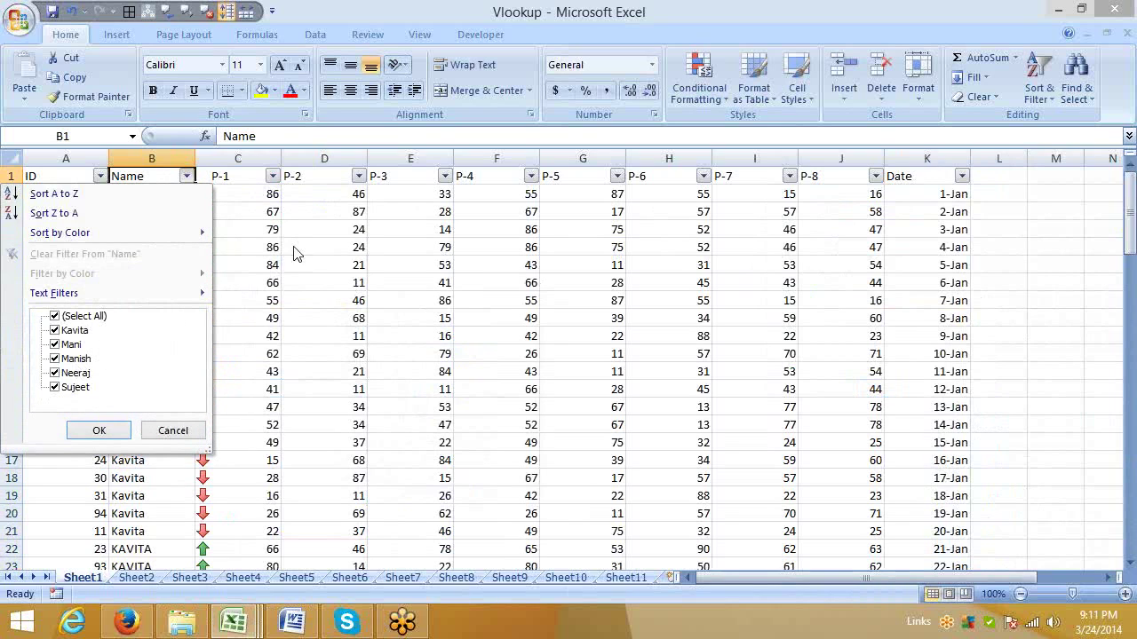
pyautogui.click(283, 176)
pyautogui.click(274, 176)
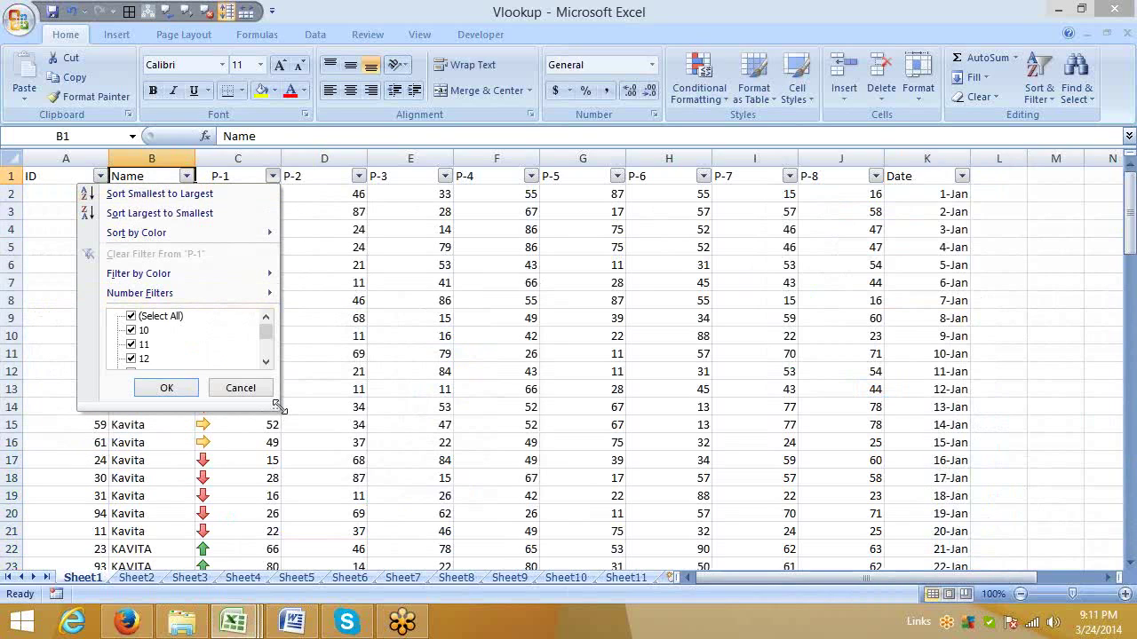
pyautogui.moveTo(296, 475); pyautogui.dragTo(305, 495)
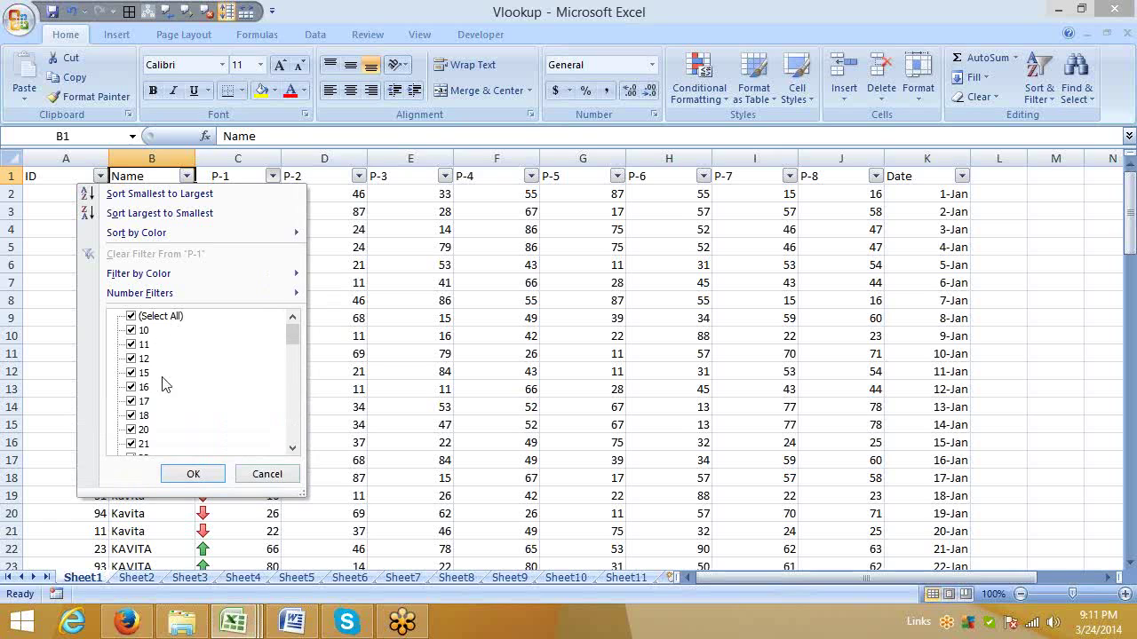
pyautogui.click(368, 265)
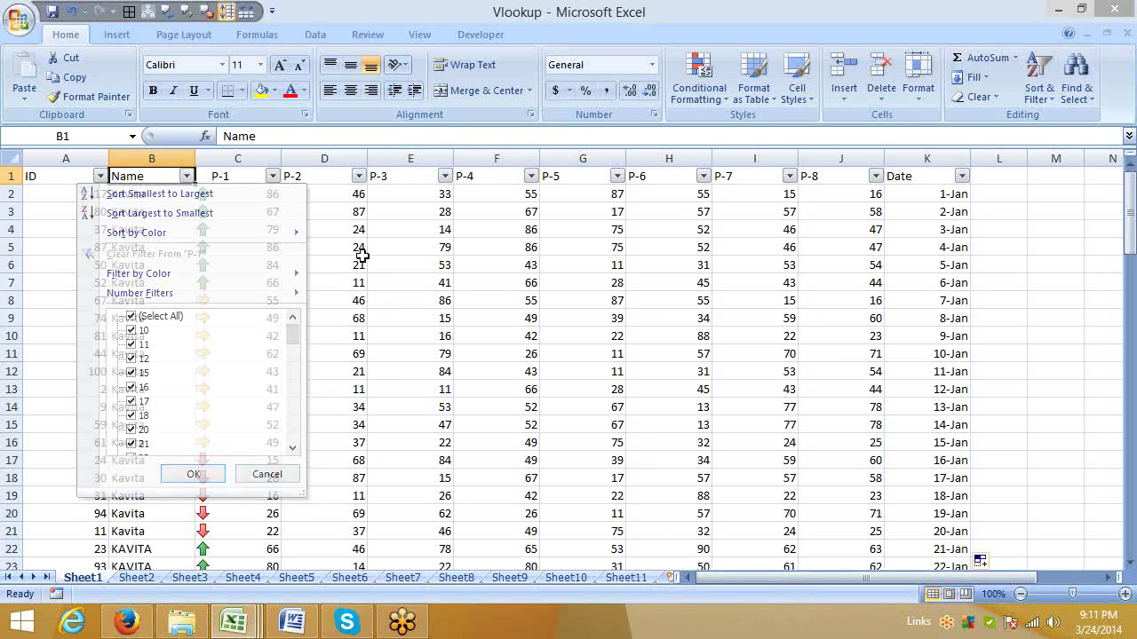
pyautogui.click(419, 174)
pyautogui.click(444, 176)
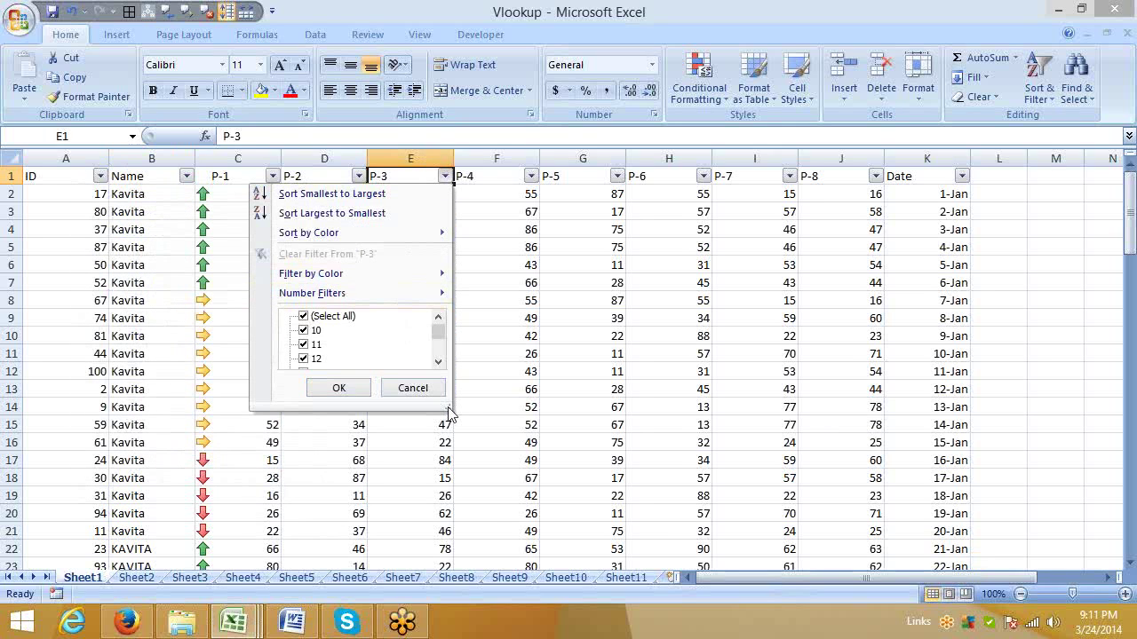
pyautogui.moveTo(448, 406); pyautogui.dragTo(487, 503)
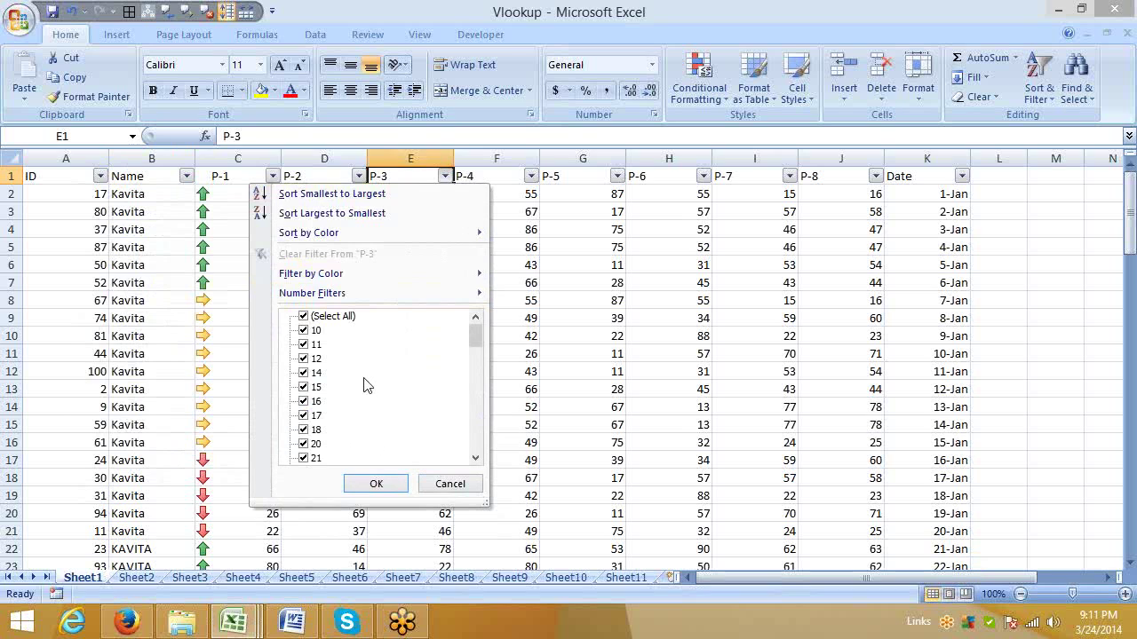
pyautogui.click(590, 386)
# Review the P-8 column's filter value list at an enlarged size and close it without applying a filter
pyautogui.click(694, 178)
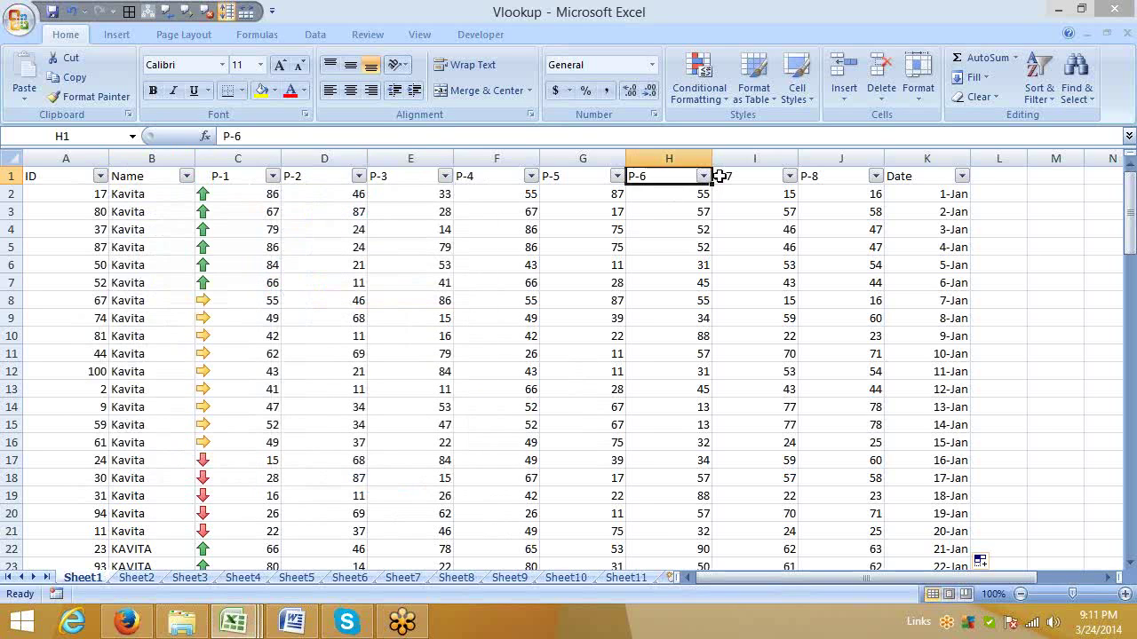
pyautogui.click(773, 175)
pyautogui.click(857, 175)
pyautogui.click(876, 177)
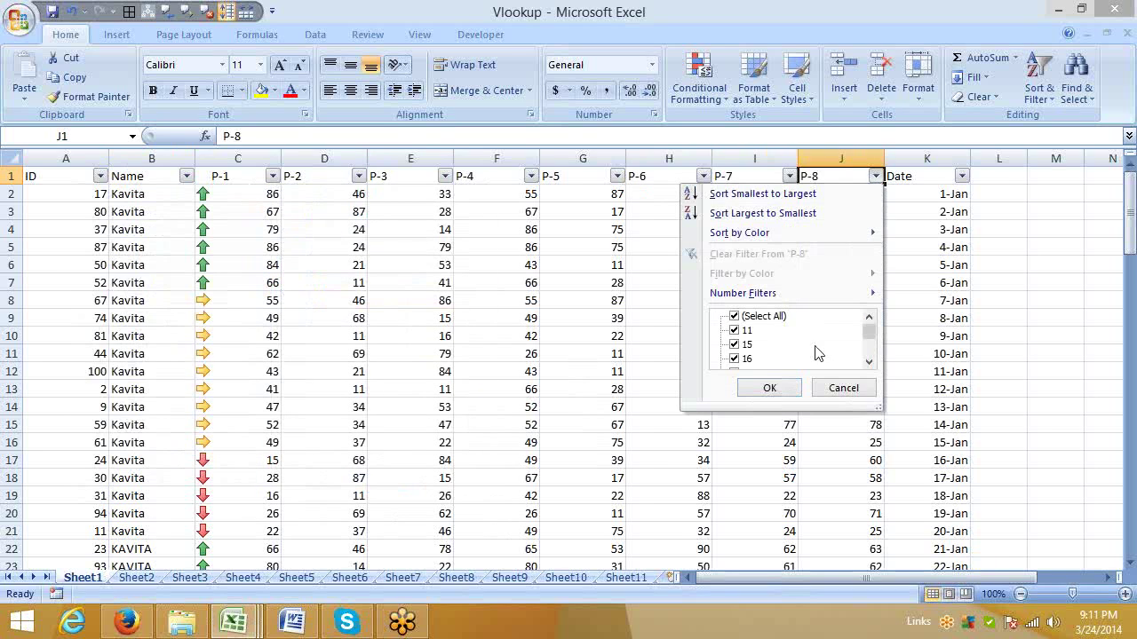
pyautogui.moveTo(879, 407); pyautogui.dragTo(906, 551)
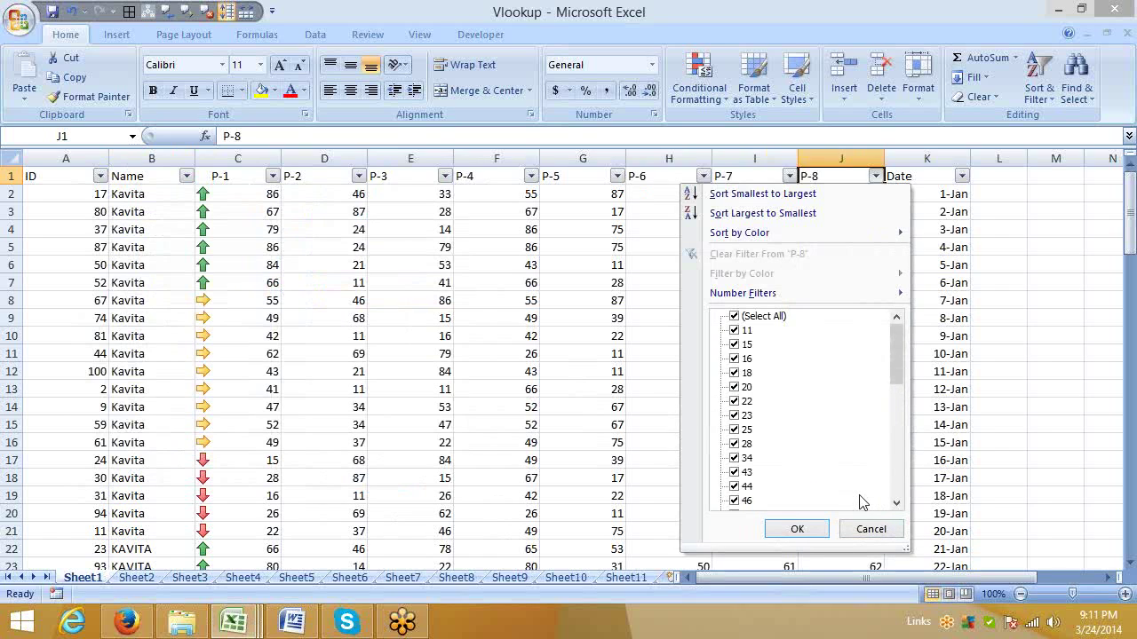
pyautogui.press('Escape')
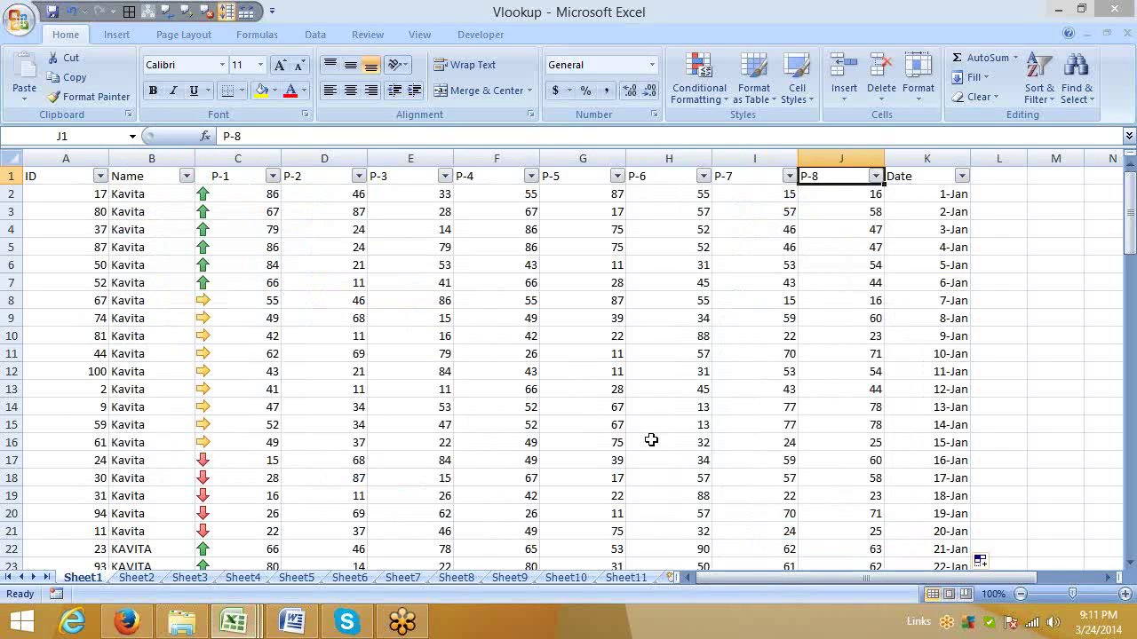
# Filter the Name column with an Equals text filter for the second person's name in its value list
pyautogui.click(162, 211)
pyautogui.click(187, 176)
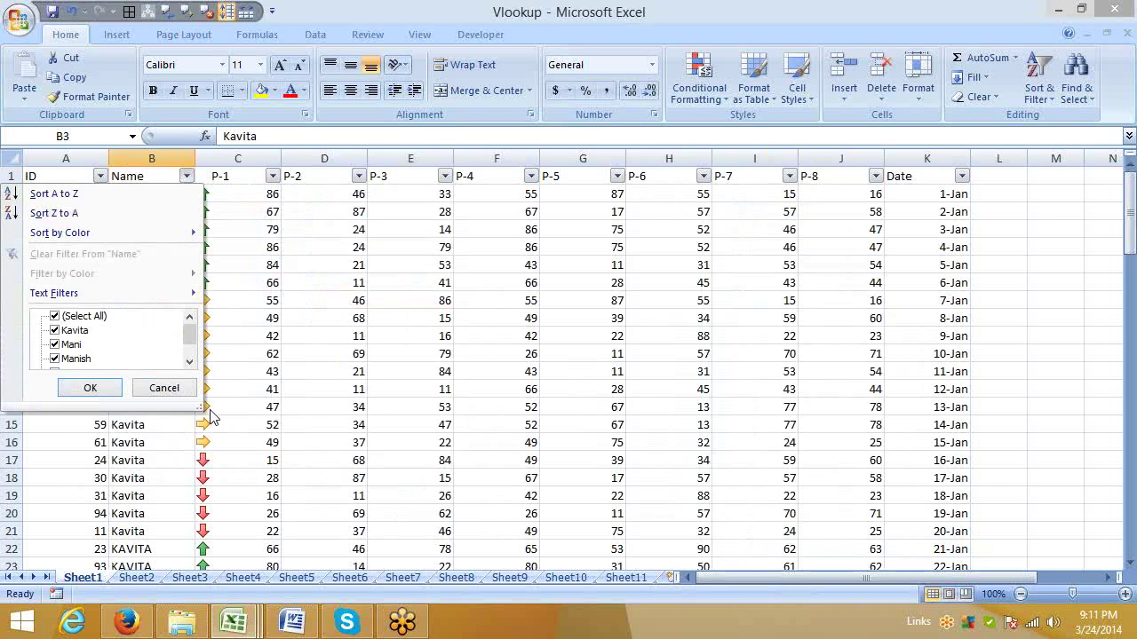
pyautogui.moveTo(133, 293)
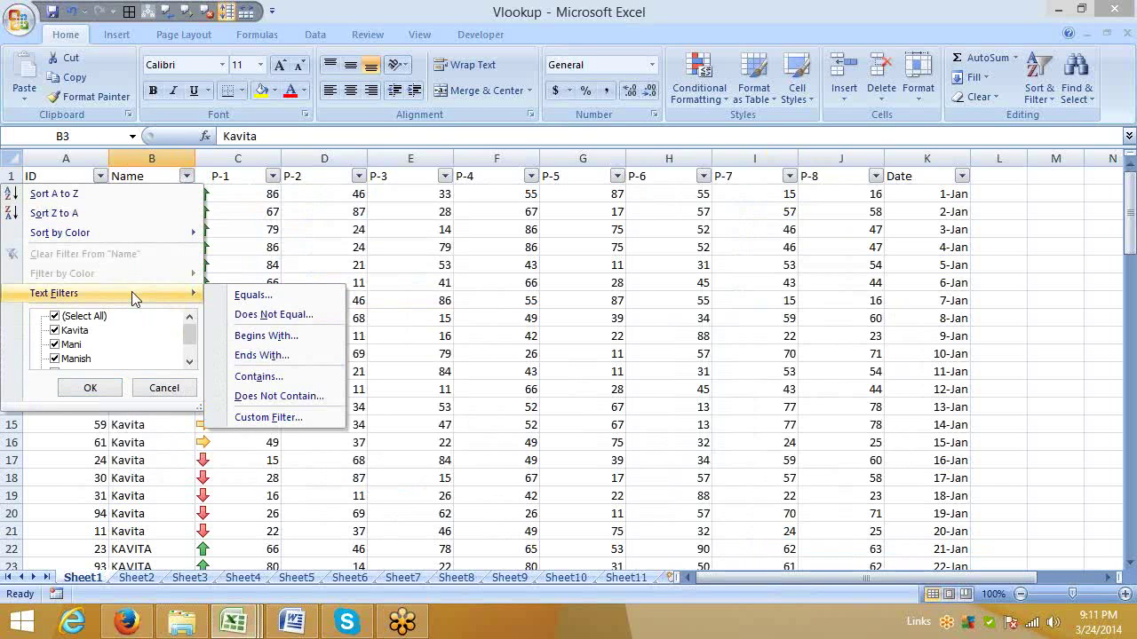
pyautogui.click(240, 299)
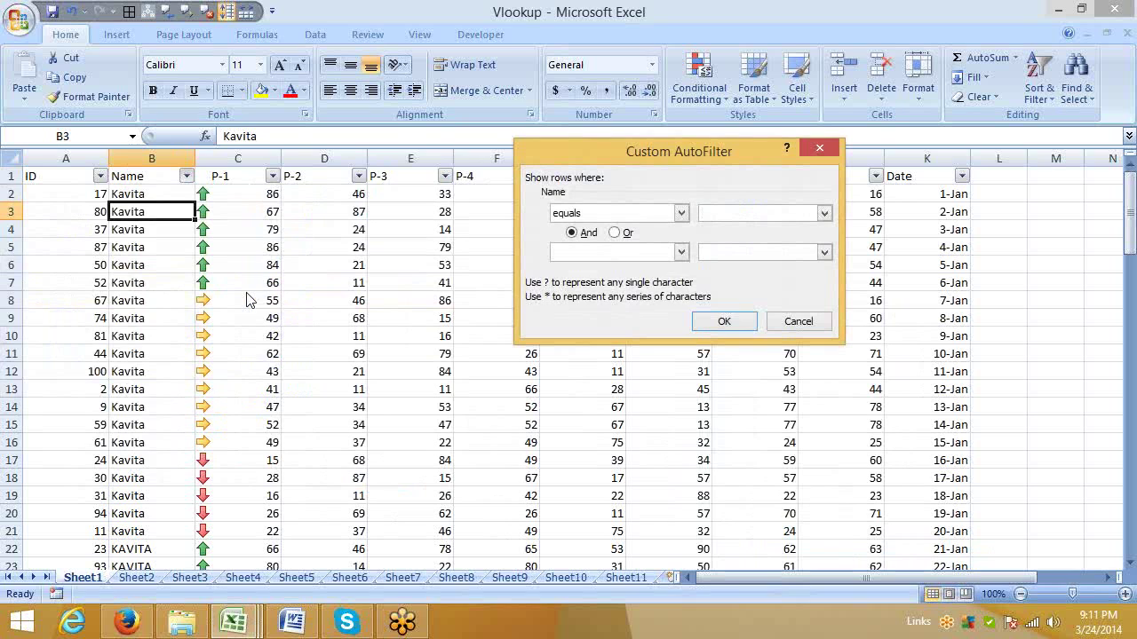
pyautogui.write('Mani')
pyautogui.press('Return')
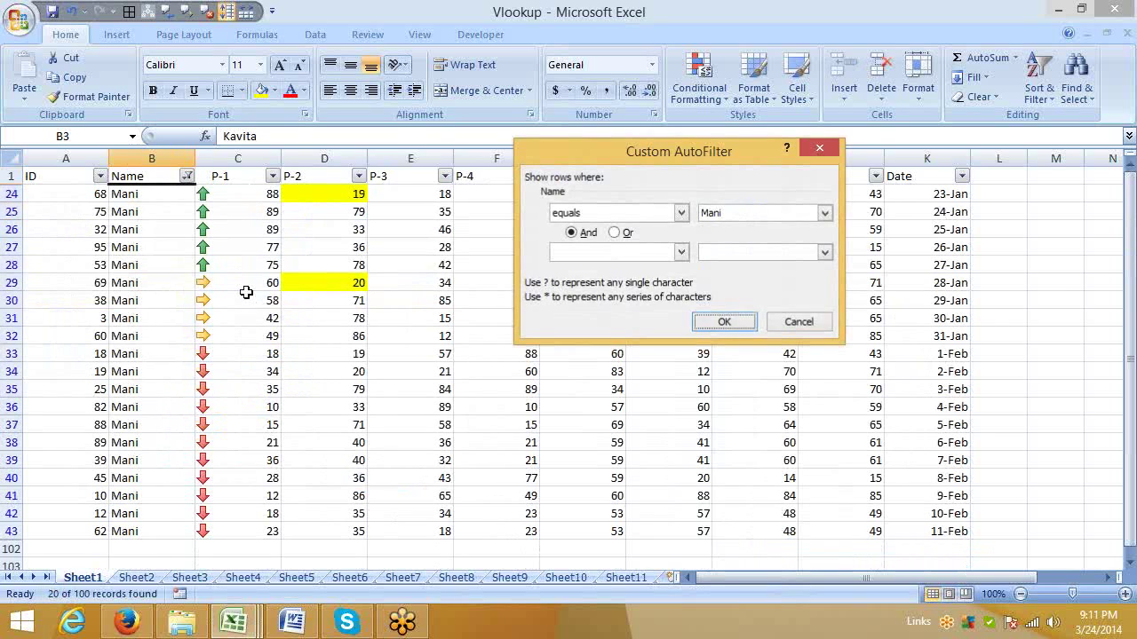
# Filter the Name column with a Contains text filter for the letter M and look through the filtered rows
pyautogui.click(186, 176)
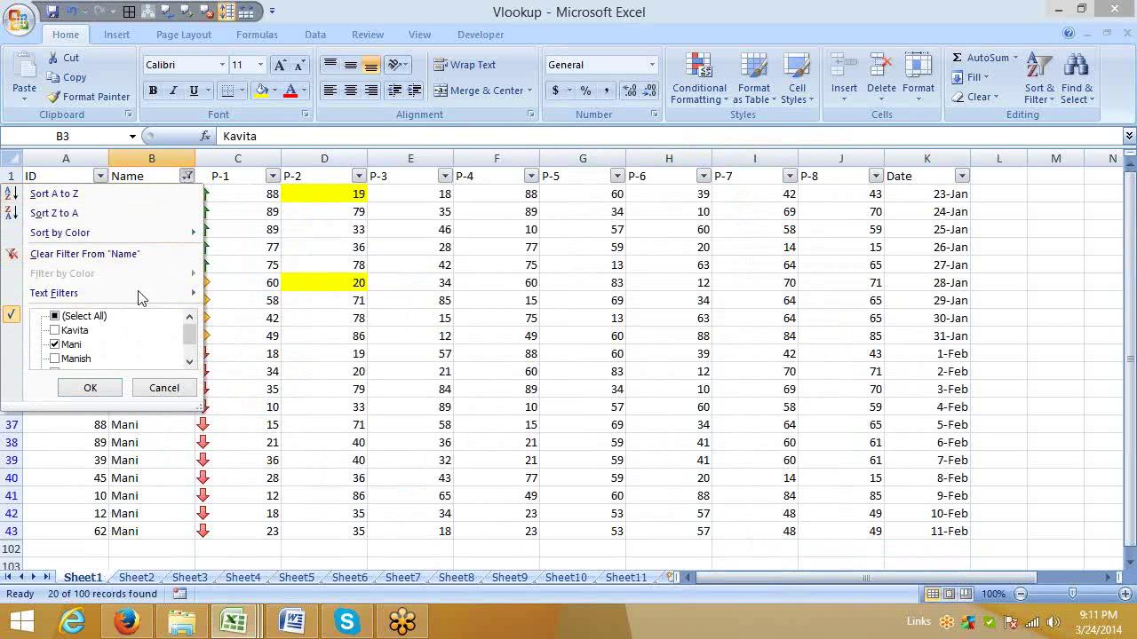
pyautogui.moveTo(138, 298)
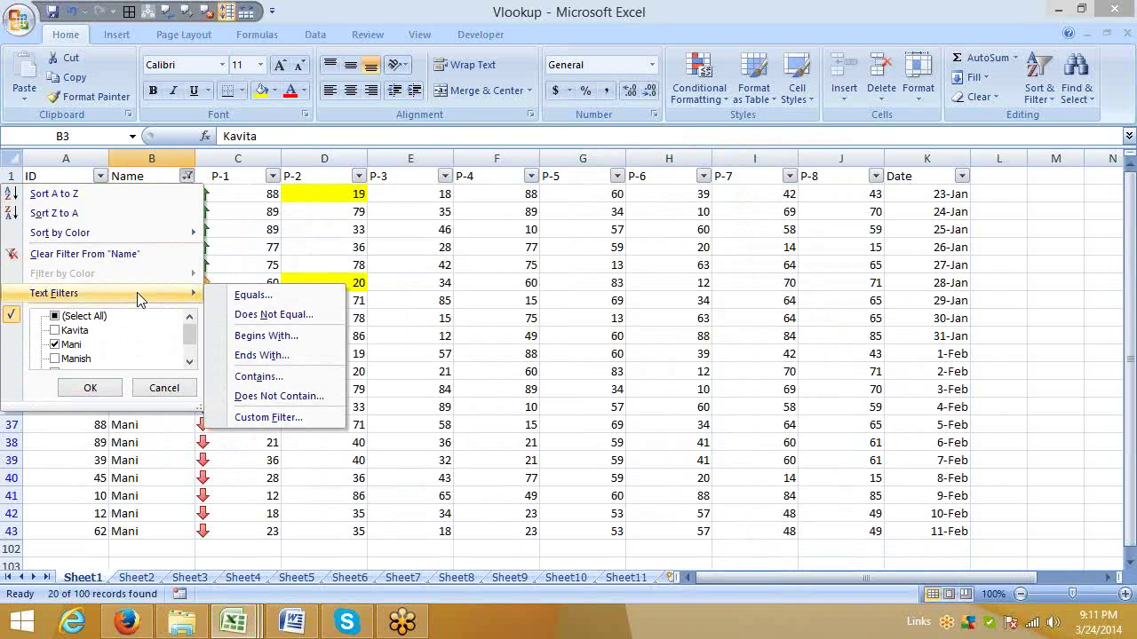
pyautogui.click(260, 377)
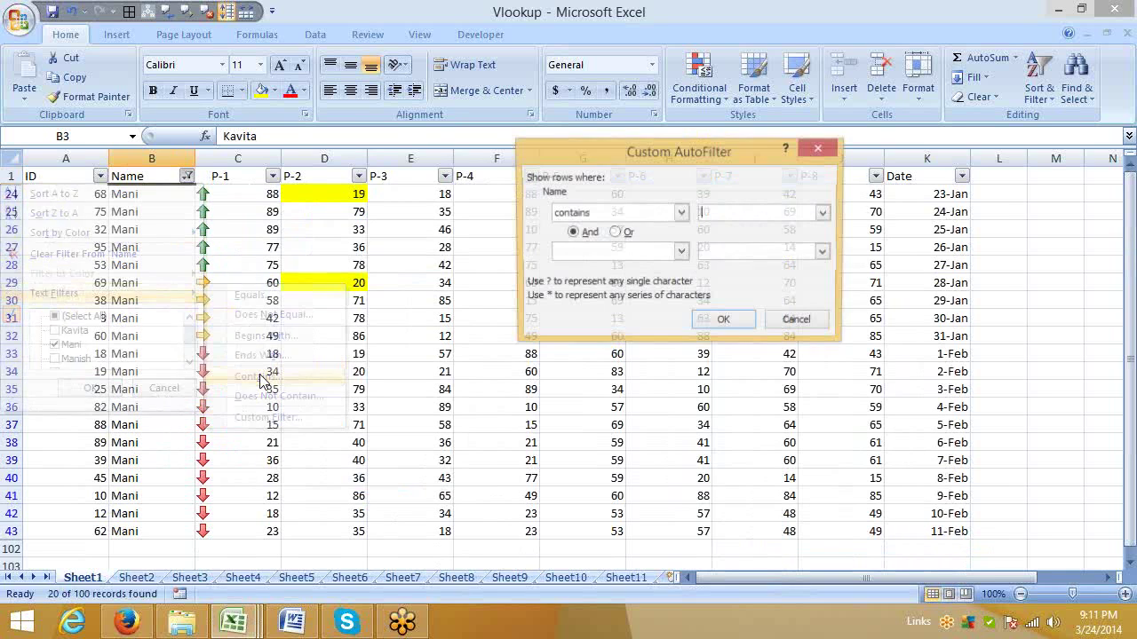
pyautogui.write('m')
pyautogui.press('Return')
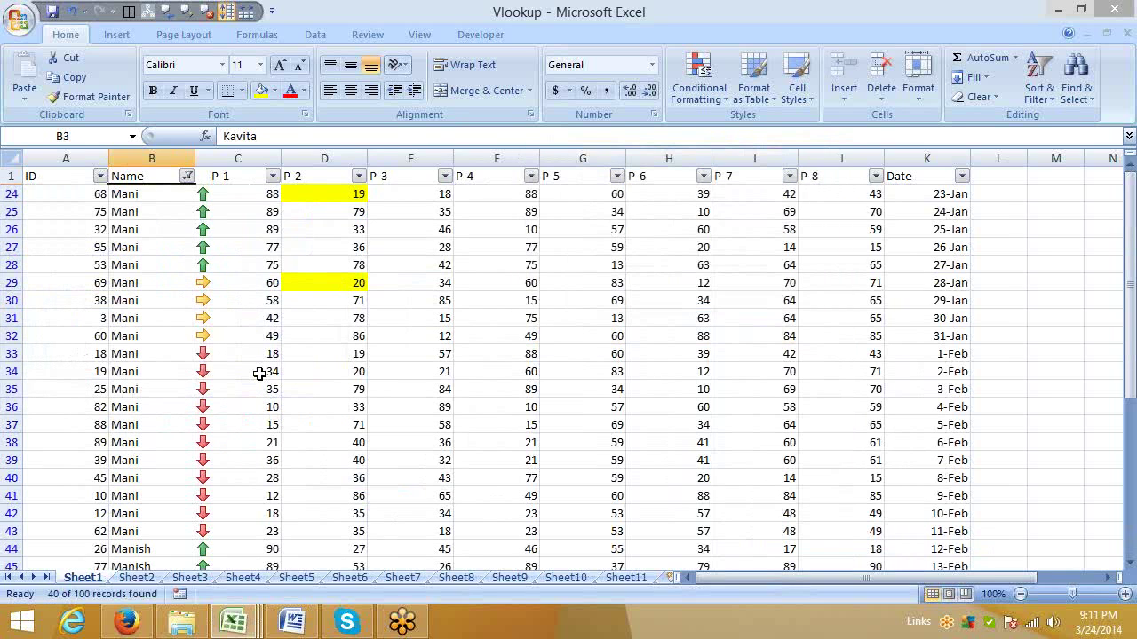
pyautogui.scroll(-10, 249, 335)
pyautogui.scroll(7, 250, 336)
# Examine the two-condition And/Or options of the Name column's custom filter and cancel without changing them
pyautogui.click(187, 176)
pyautogui.moveTo(126, 292)
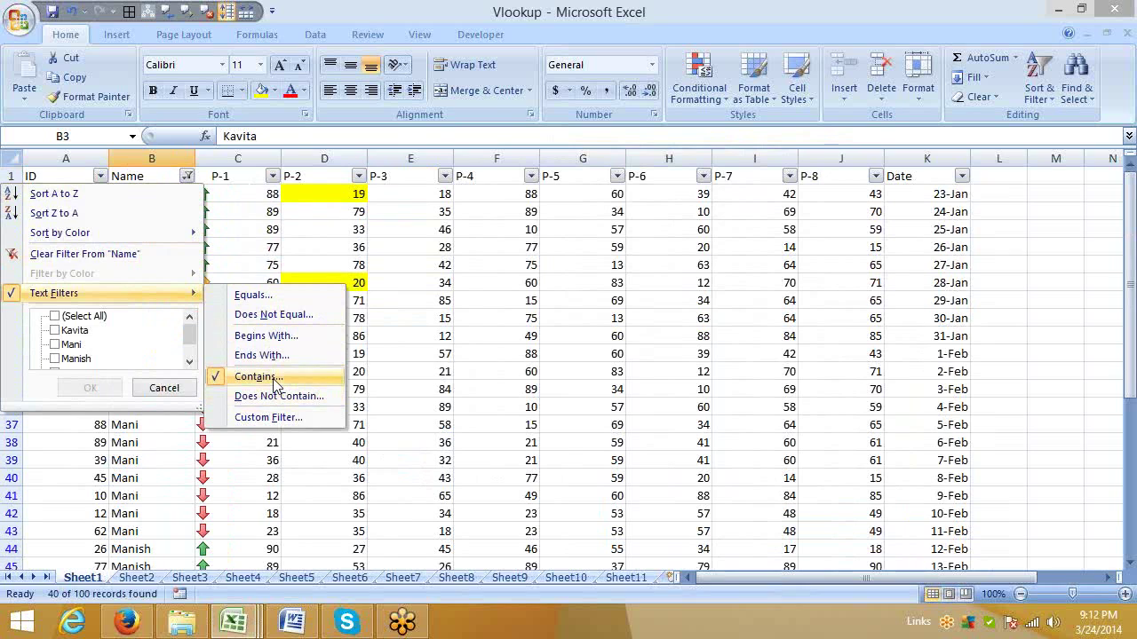
pyautogui.click(271, 418)
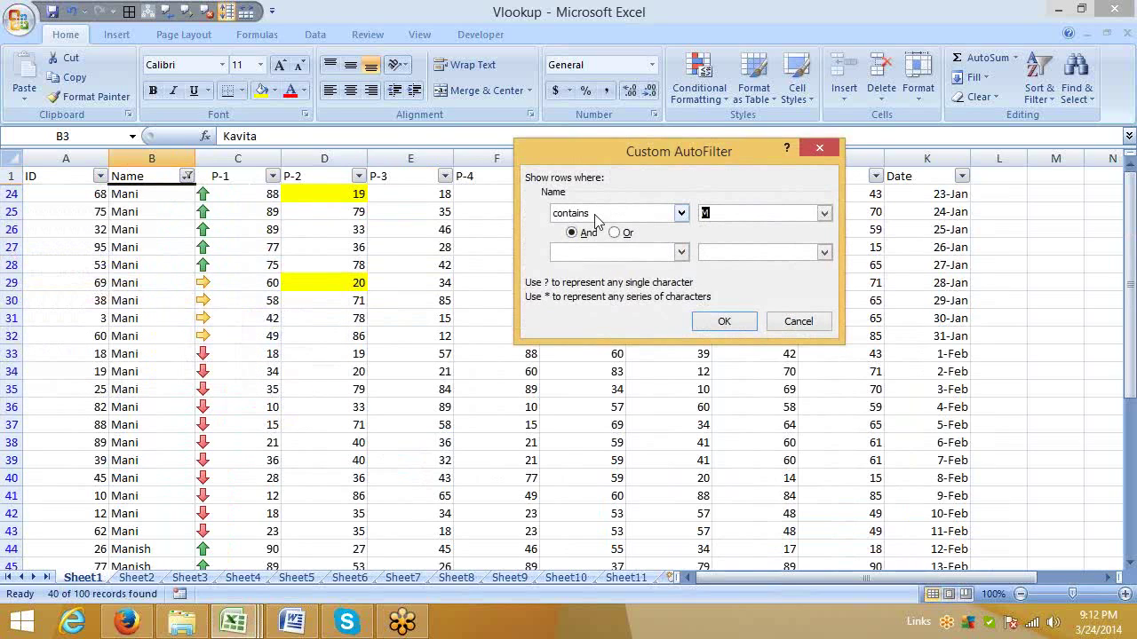
pyautogui.click(613, 252)
pyautogui.click(597, 254)
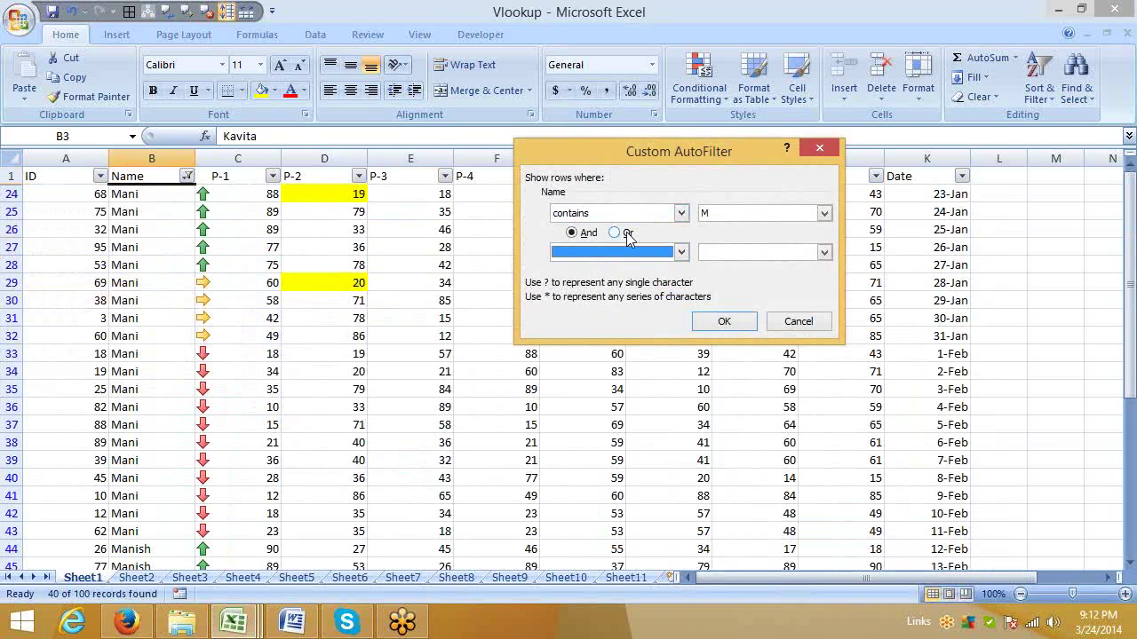
pyautogui.click(799, 322)
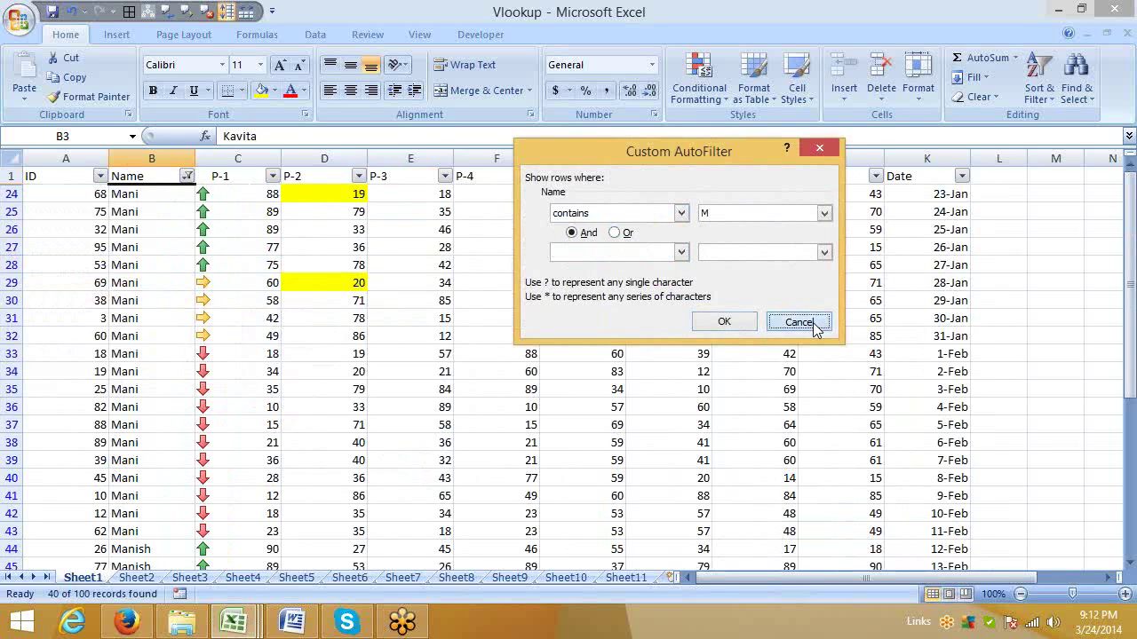
# Review the Name column's text filter options again without changing them and look through the filtered rows
pyautogui.click(188, 177)
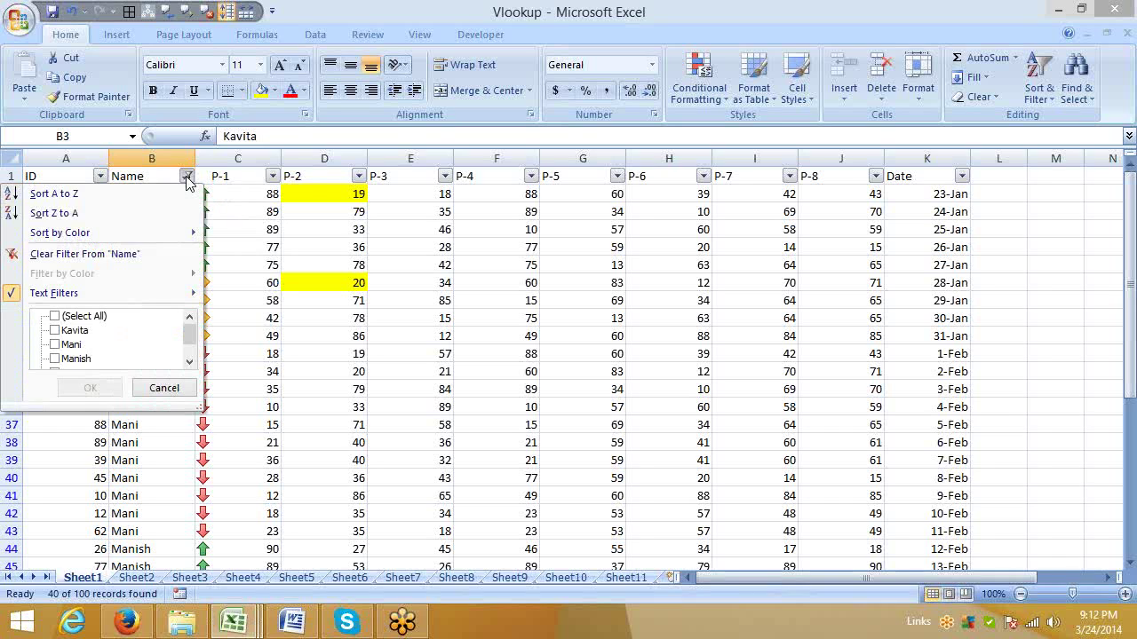
pyautogui.moveTo(140, 297)
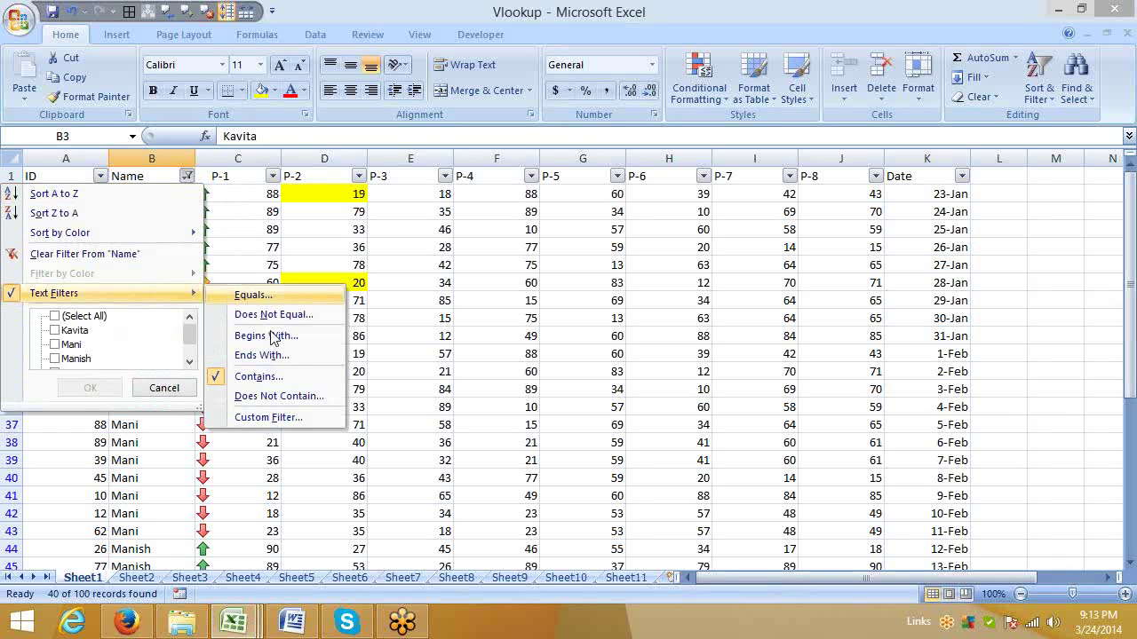
pyautogui.click(280, 261)
pyautogui.click(151, 176)
pyautogui.click(186, 176)
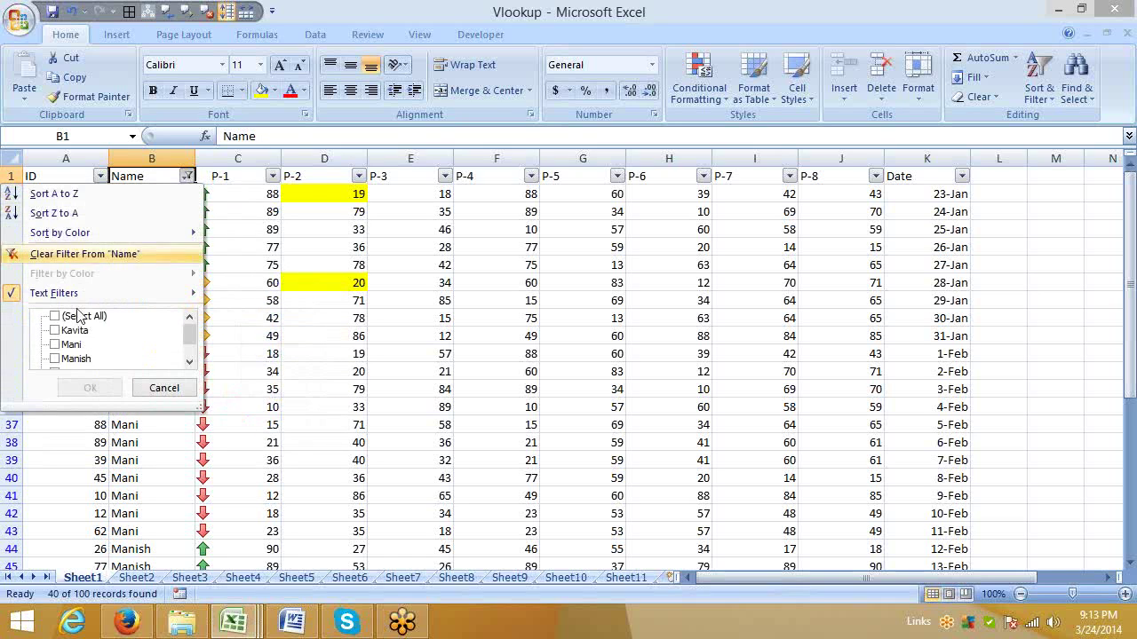
pyautogui.click(310, 255)
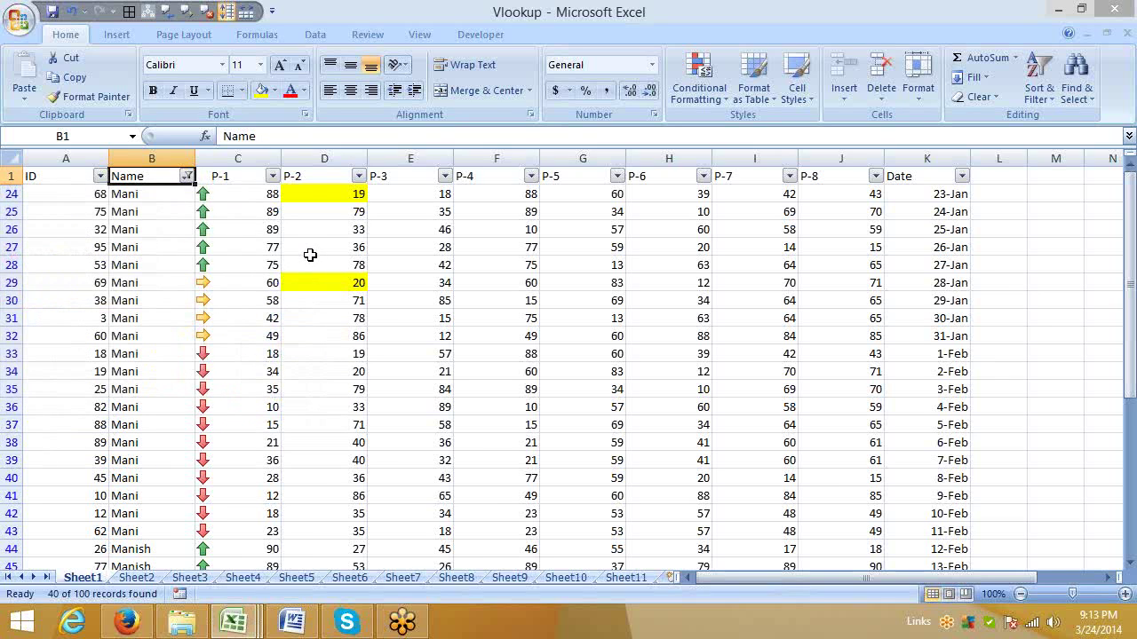
pyautogui.scroll(-8, 307, 260)
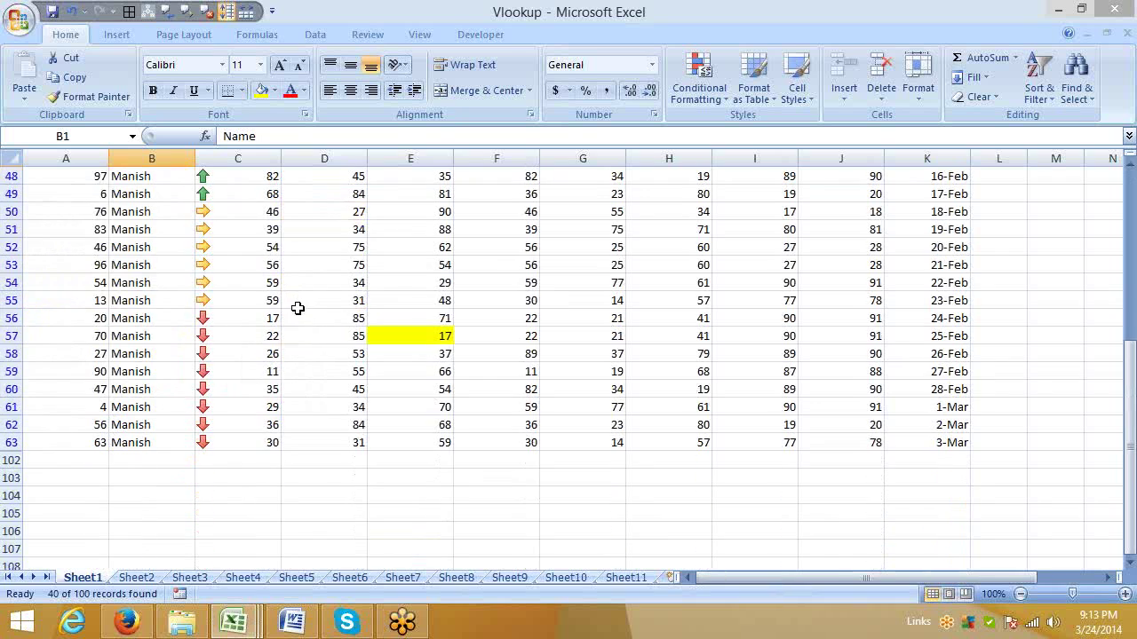
pyautogui.scroll(8, 297, 307)
pyautogui.scroll(1, 297, 308)
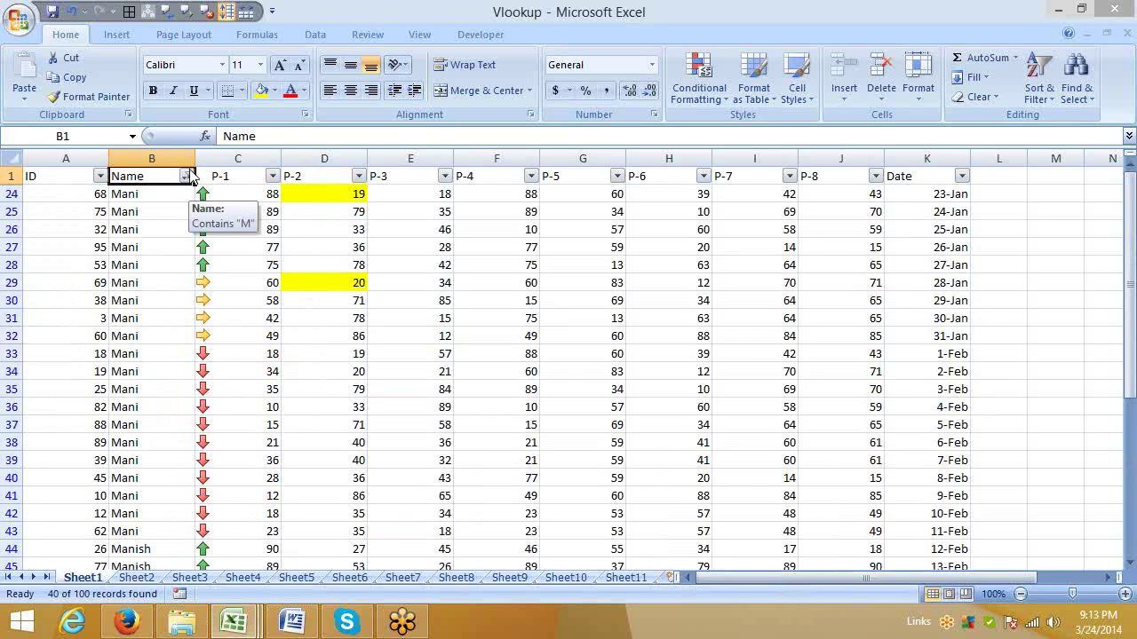
# Mark the row numbers from about row 25 to row 37 with the Highlighter drawing tool and return to normal non-drawing mode
pyautogui.click(121, 230)
pyautogui.moveTo(12, 194); pyautogui.dragTo(34, 434)
pyautogui.click(124, 264)
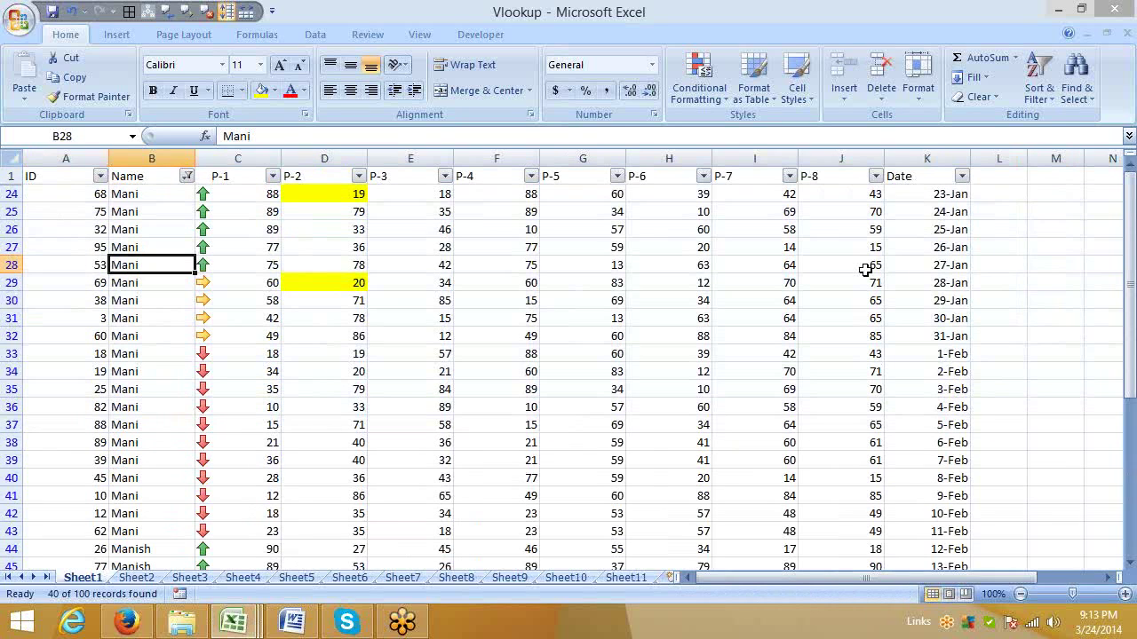
pyautogui.click(1130, 264)
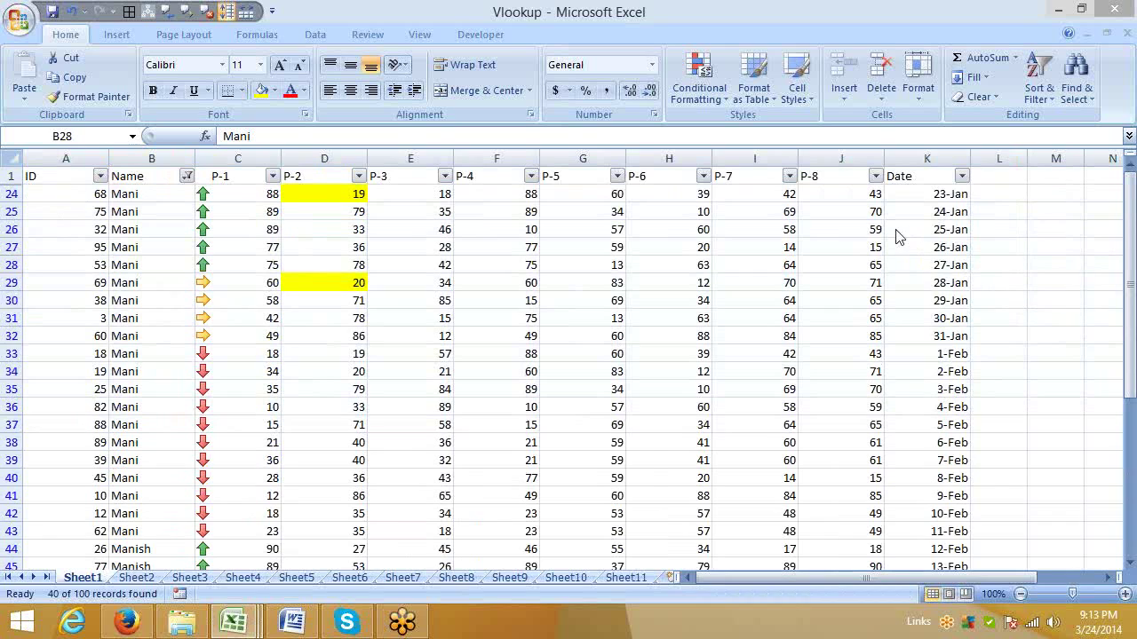
pyautogui.click(905, 285)
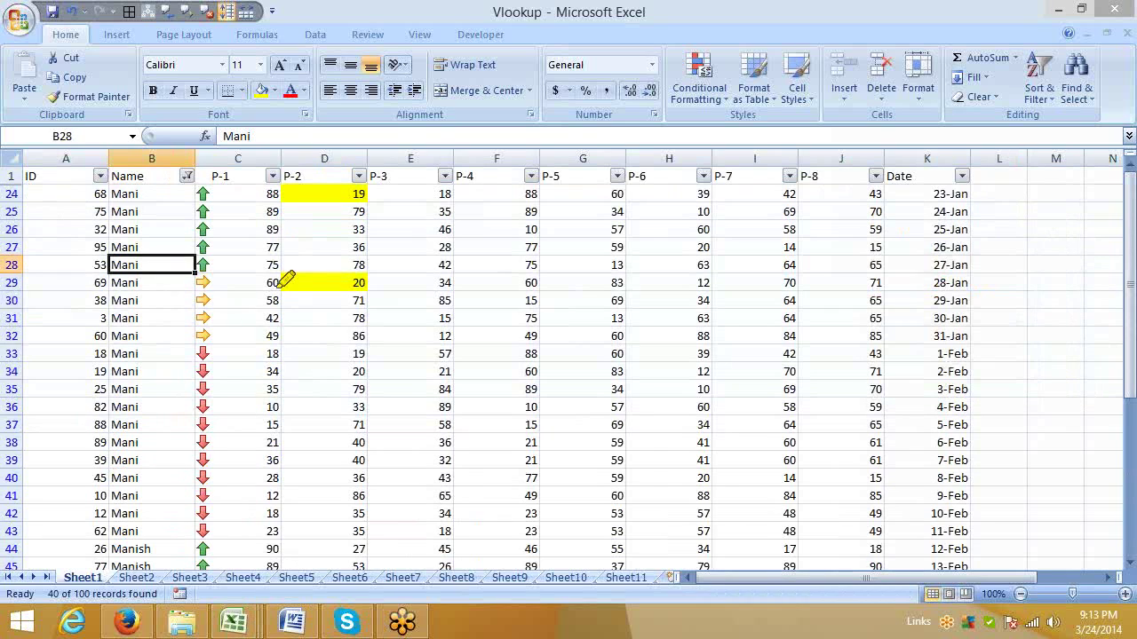
pyautogui.moveTo(29, 210)
pyautogui.mouseDown()
pyautogui.moveTo(13, 232)
pyautogui.moveTo(7, 413)
pyautogui.mouseUp()
pyautogui.rightClick(482, 302)
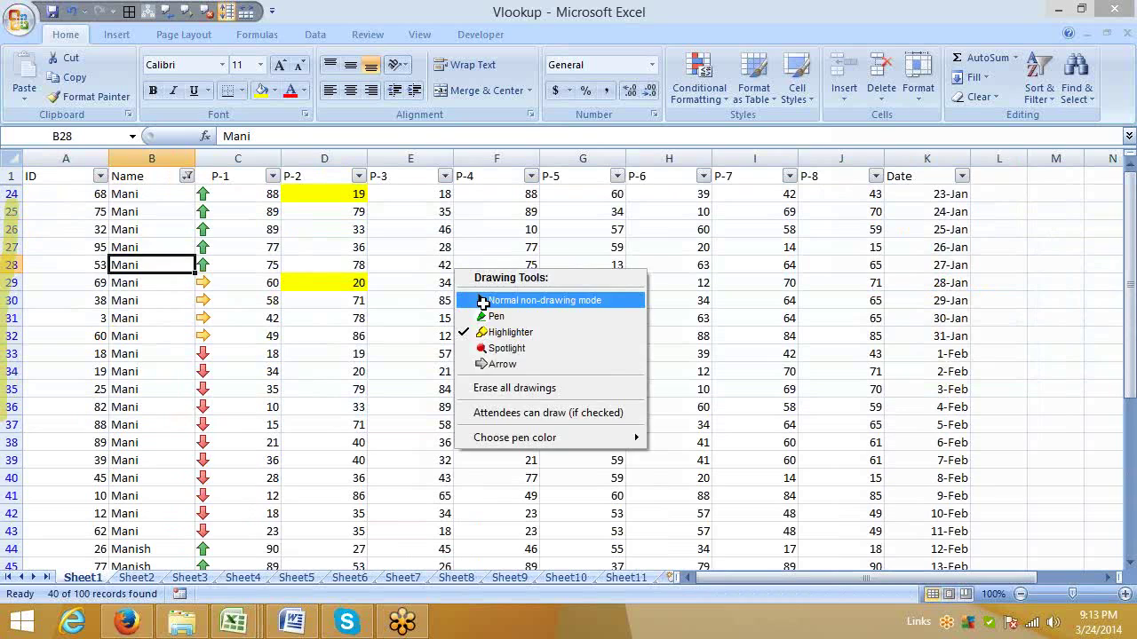
pyautogui.click(488, 297)
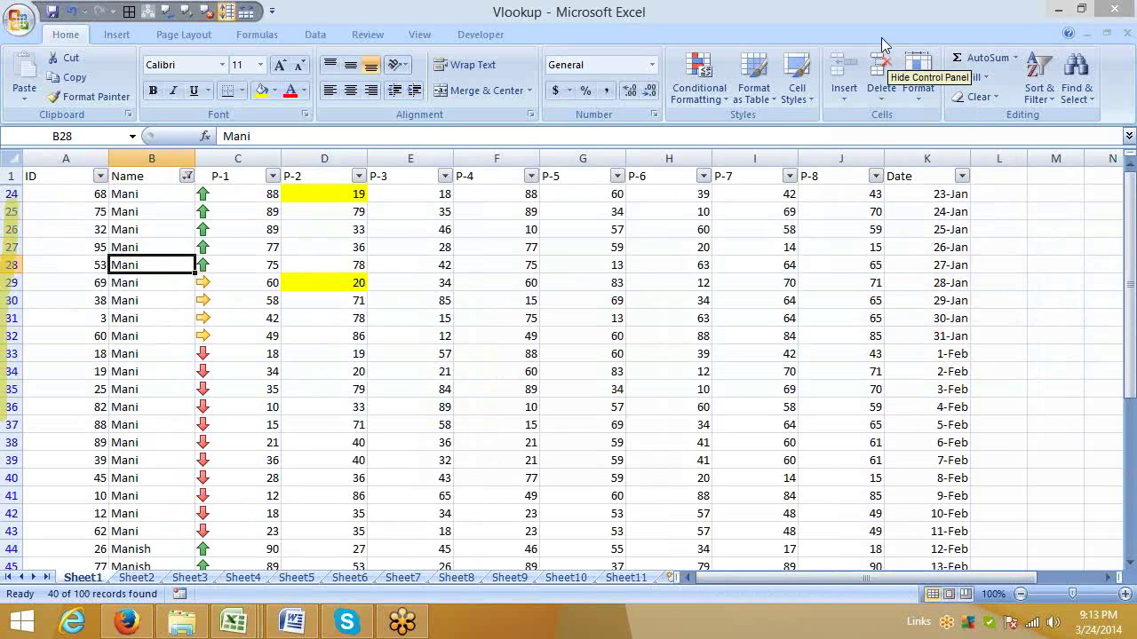
# Show all rows again by selecting all values in the Name column's filter
pyautogui.click(238, 301)
pyautogui.click(186, 176)
pyautogui.click(81, 316)
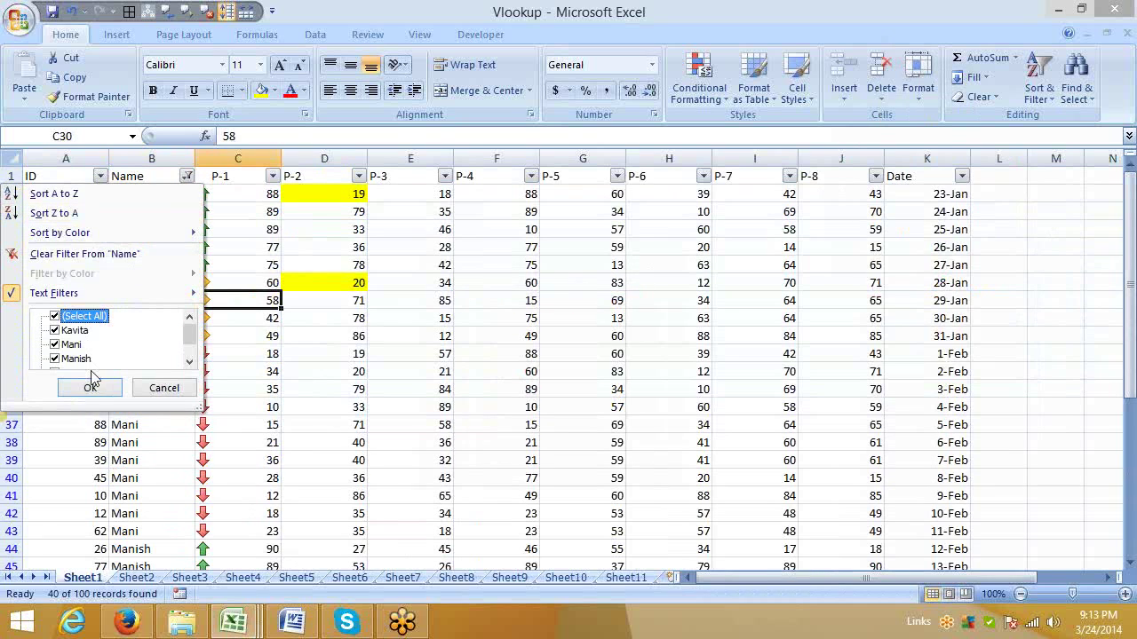
pyautogui.click(92, 385)
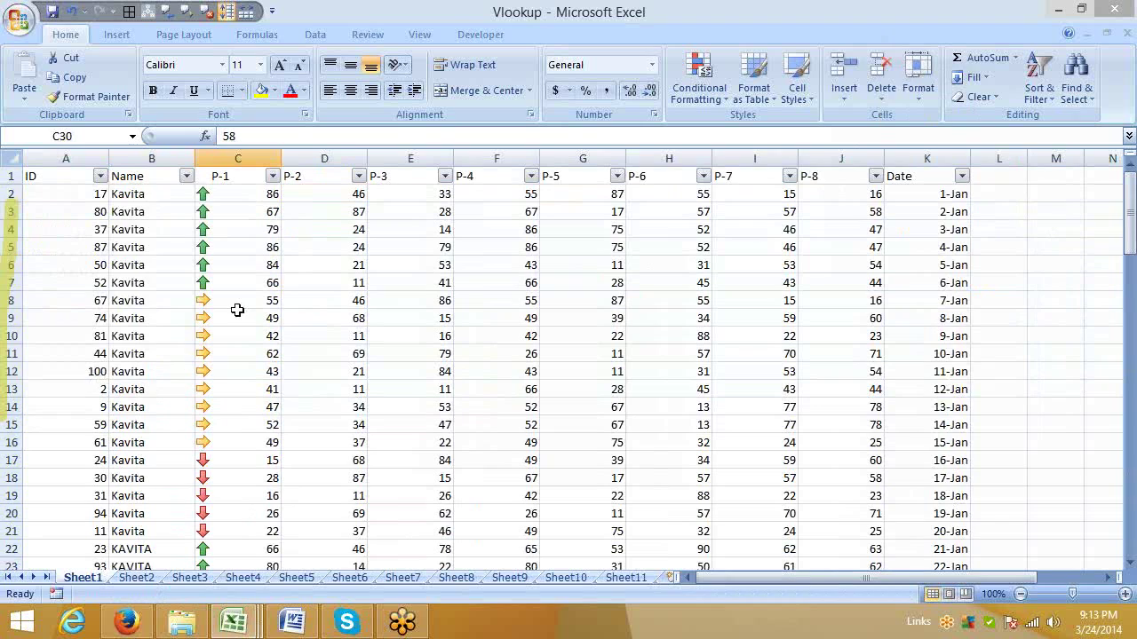
# Filter the P-1 column to its top 10 items with the Top 10 number filter
pyautogui.click(262, 207)
pyautogui.click(255, 182)
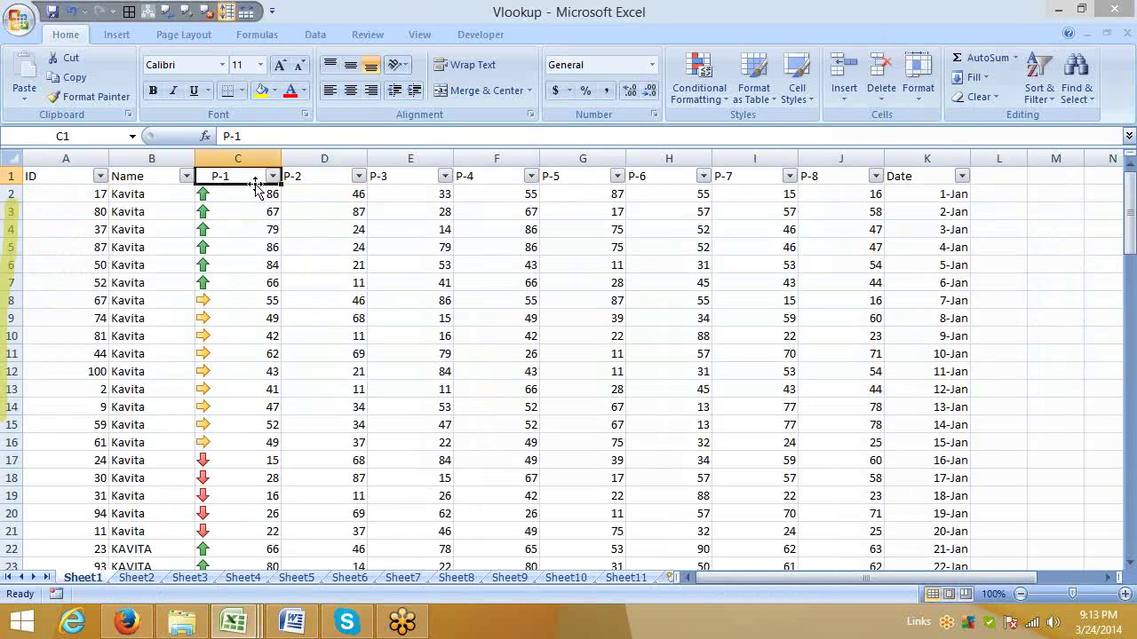
pyautogui.click(259, 196)
pyautogui.click(273, 176)
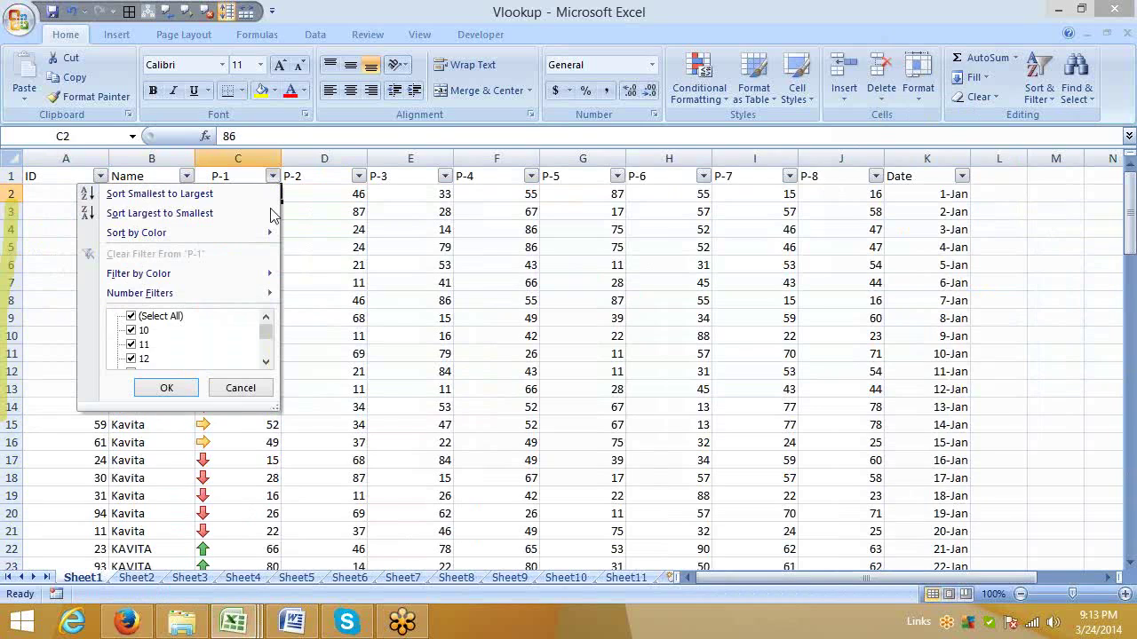
pyautogui.moveTo(265, 333)
pyautogui.mouseDown()
pyautogui.moveTo(266, 344)
pyautogui.moveTo(274, 326)
pyautogui.mouseUp()
pyautogui.moveTo(248, 284)
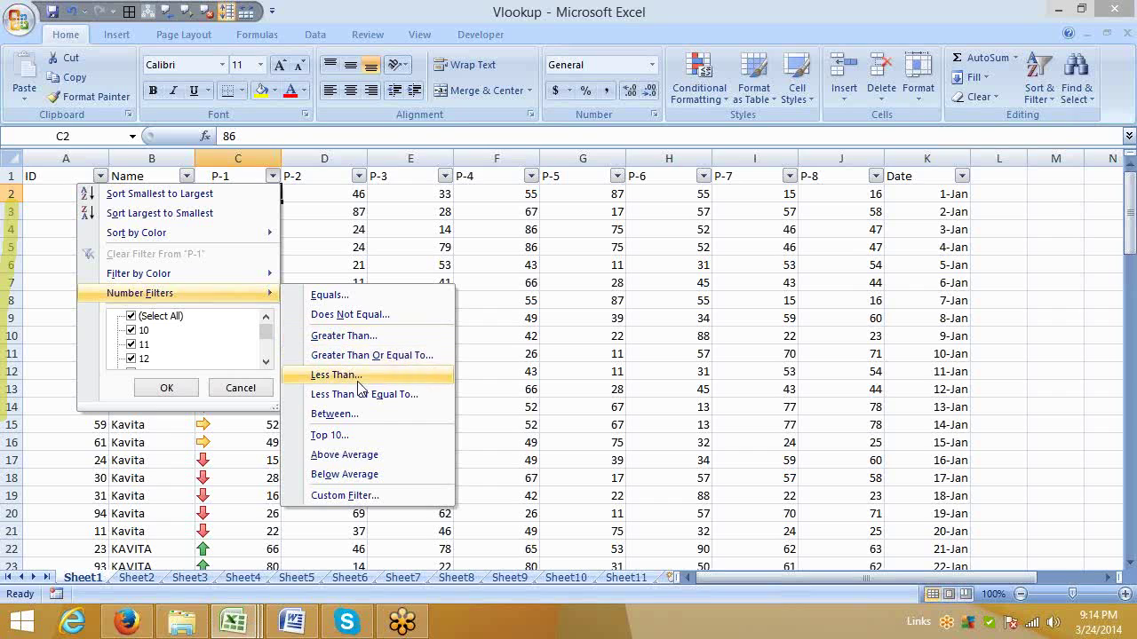
pyautogui.click(331, 435)
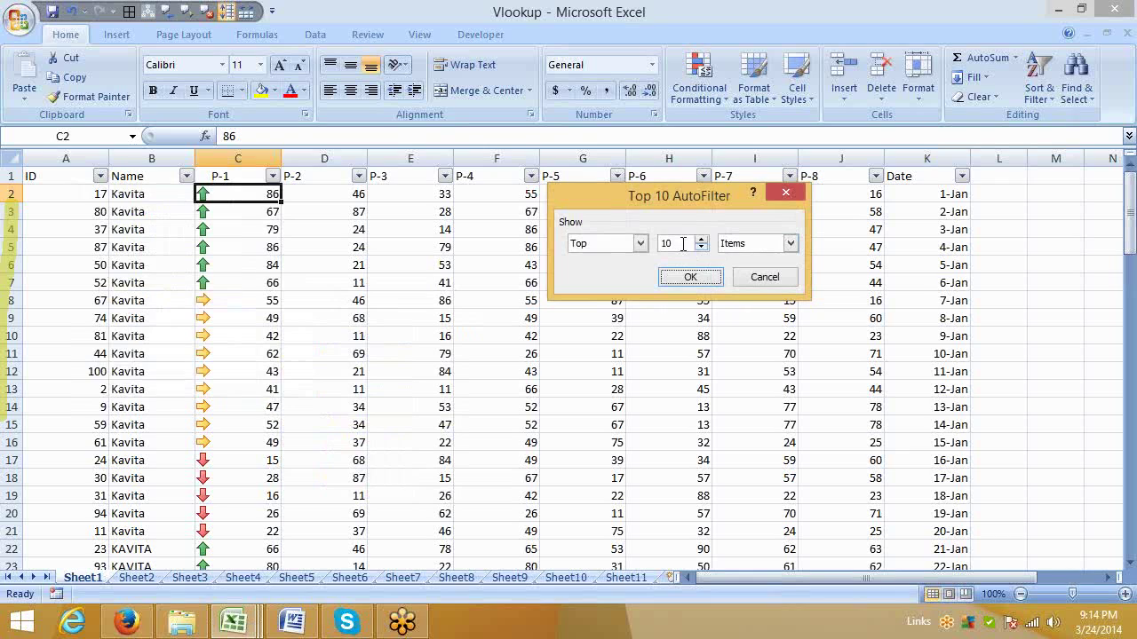
pyautogui.moveTo(682, 245); pyautogui.dragTo(631, 249)
pyautogui.click(671, 276)
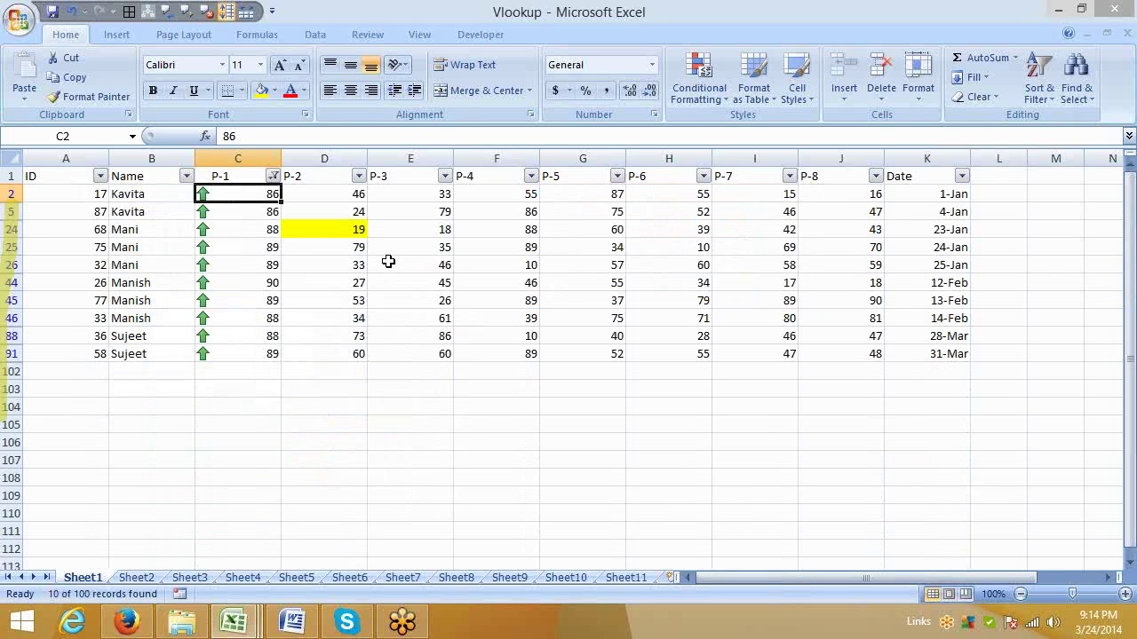
# Change the P-1 column's Top 10 filter to show the bottom 10 items
pyautogui.click(276, 177)
pyautogui.moveTo(263, 293)
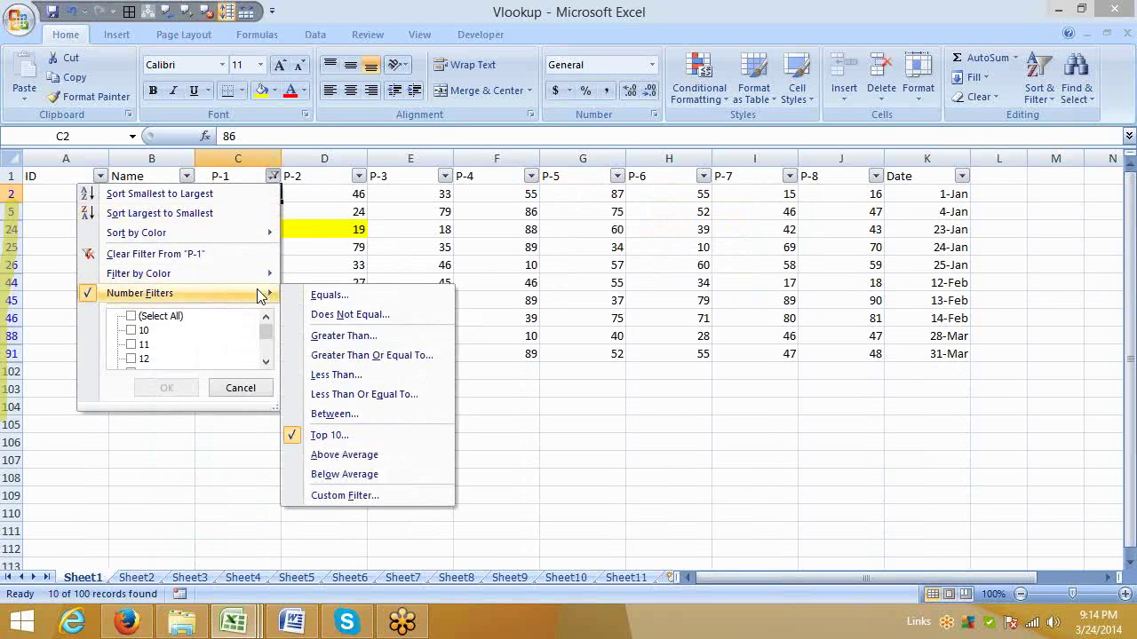
pyautogui.click(355, 435)
pyautogui.click(592, 247)
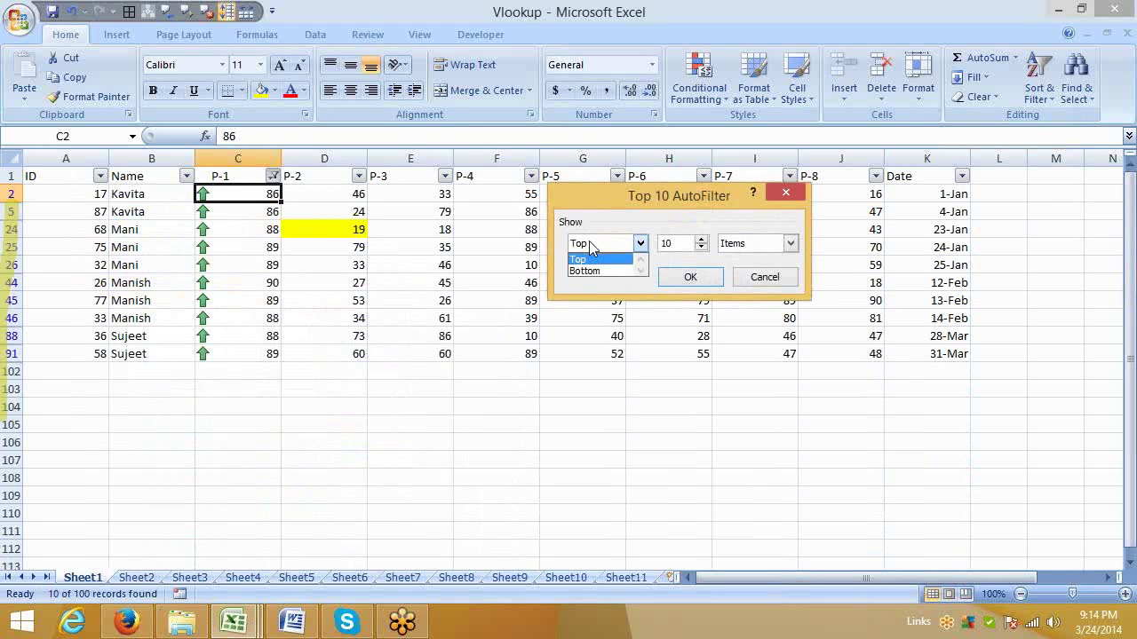
pyautogui.click(592, 272)
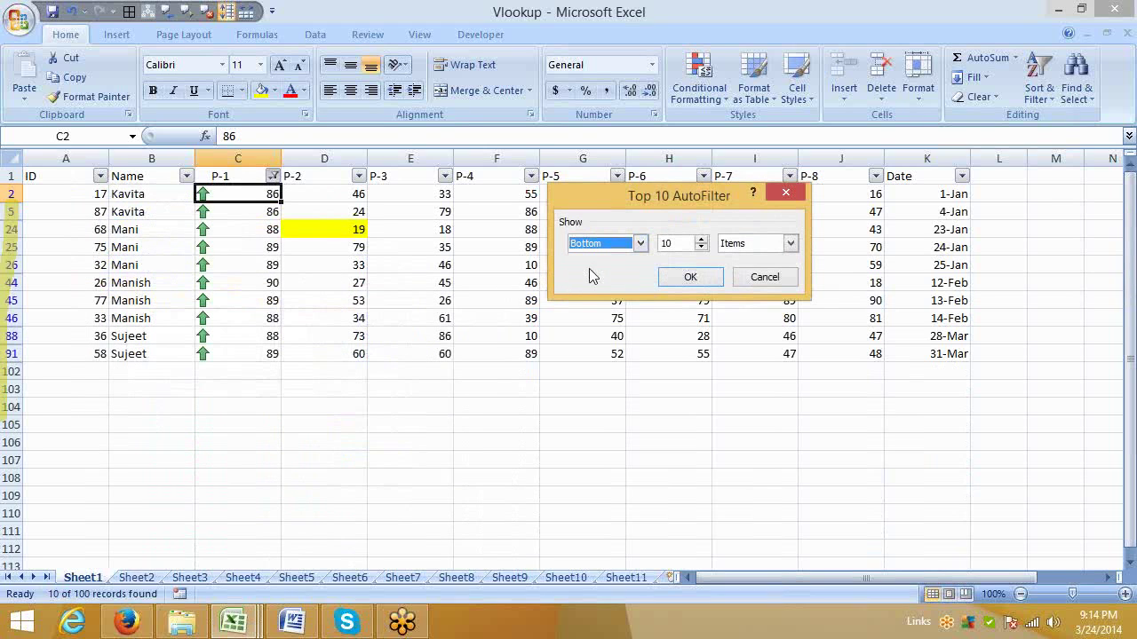
pyautogui.click(692, 277)
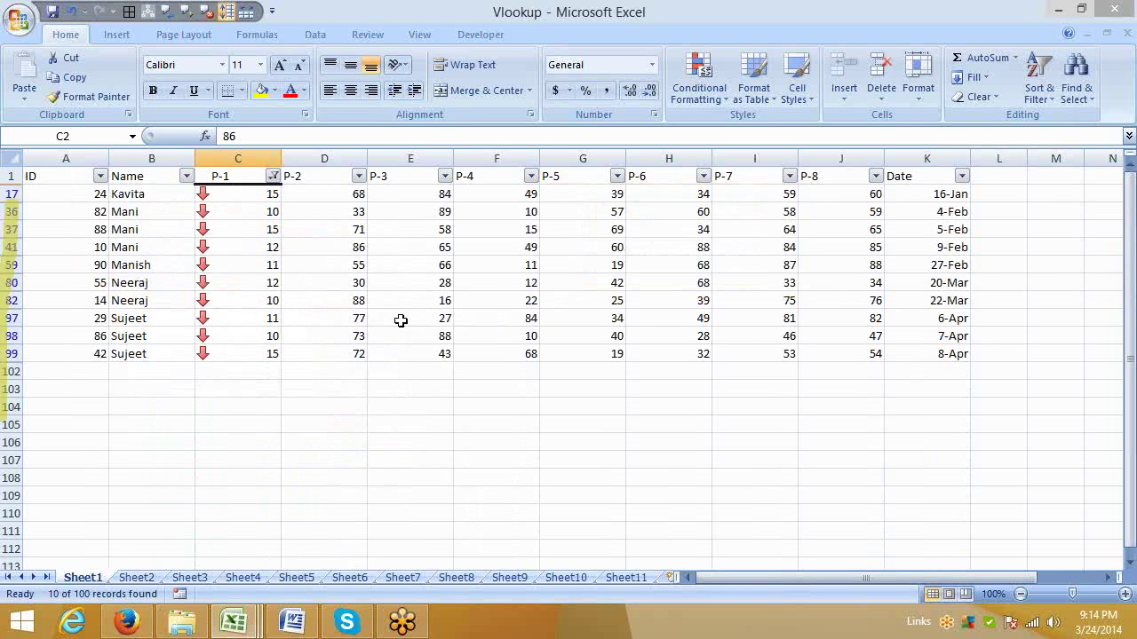
# Review the P-1 column's average-based number filters and clear the filter from P-1
pyautogui.click(273, 177)
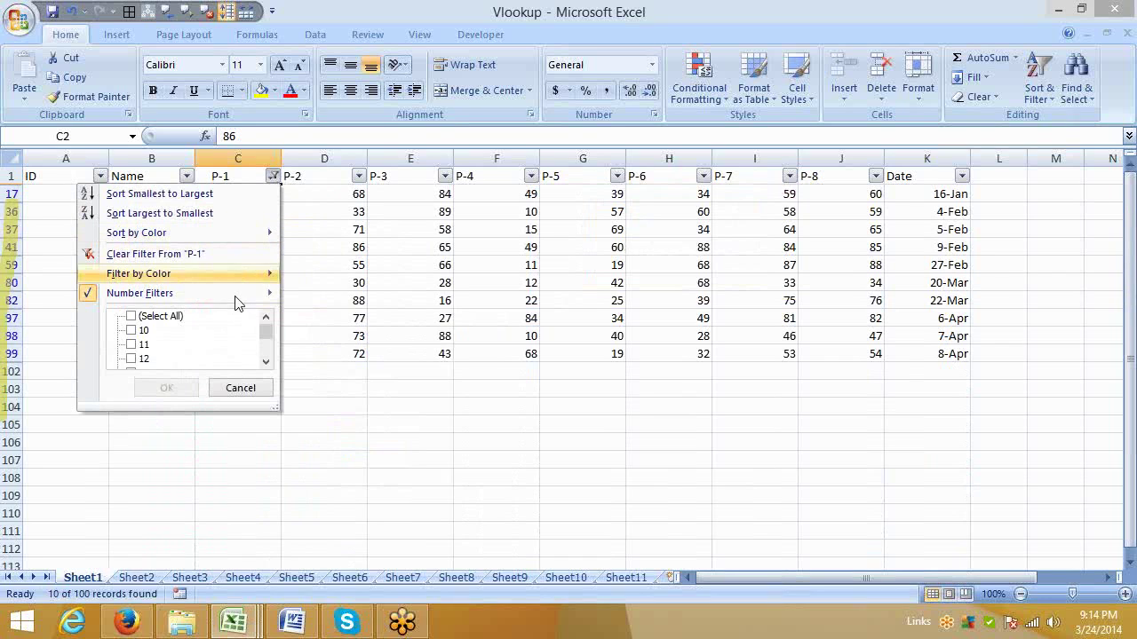
pyautogui.moveTo(249, 294)
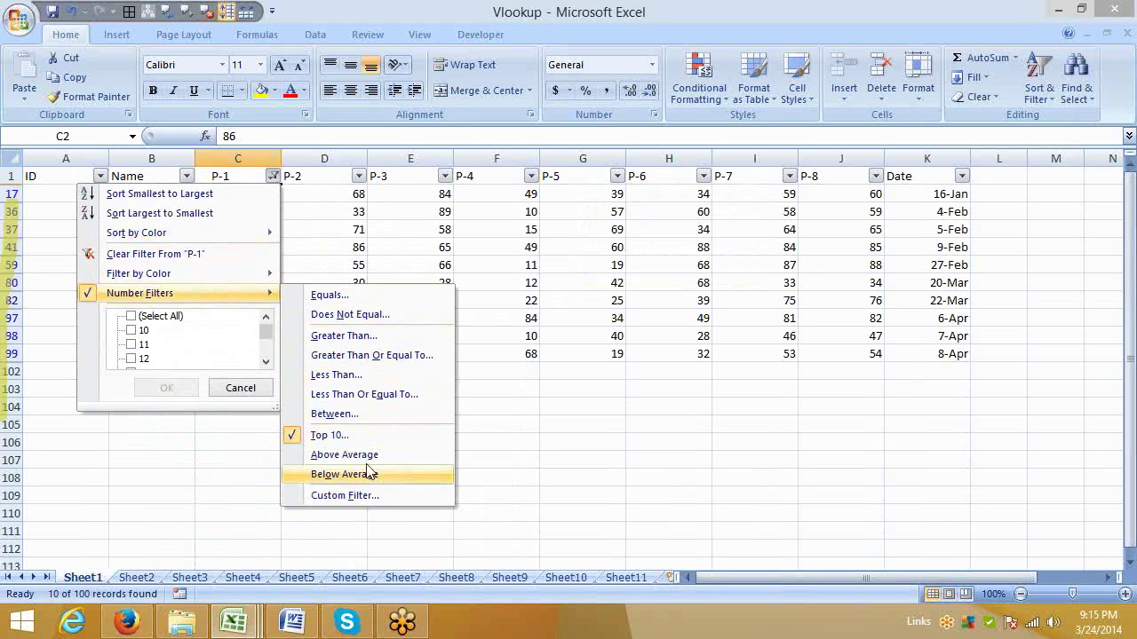
pyautogui.click(131, 254)
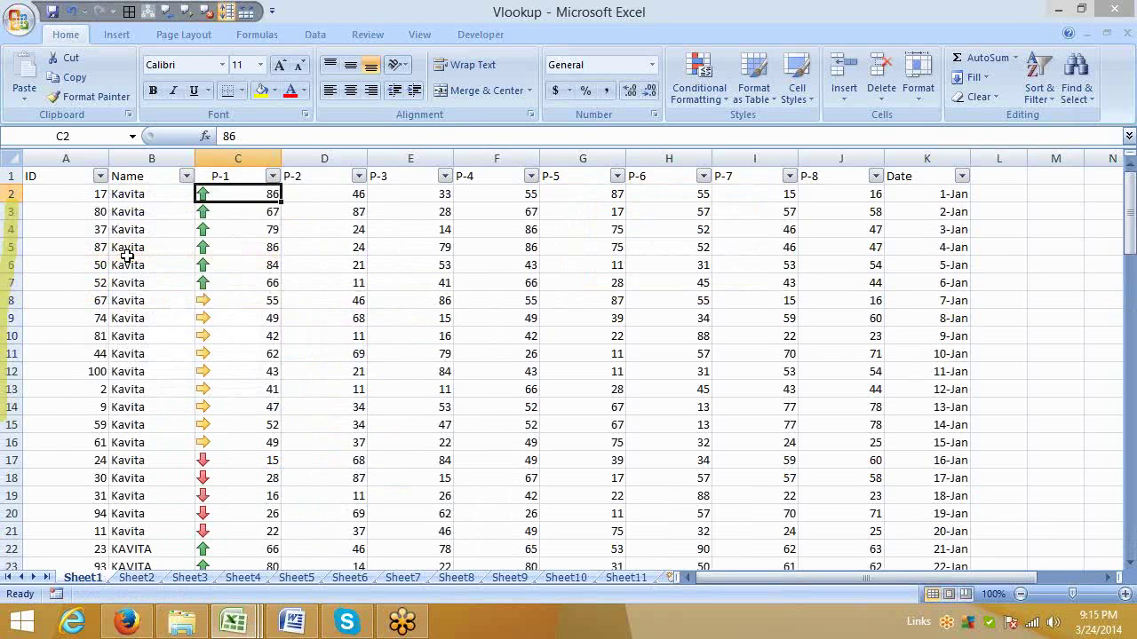
# Check the average of column P-1 and of columns P-2 to P-8, and review P-1's number filter options without applying any
pyautogui.click(263, 176)
pyautogui.click(272, 176)
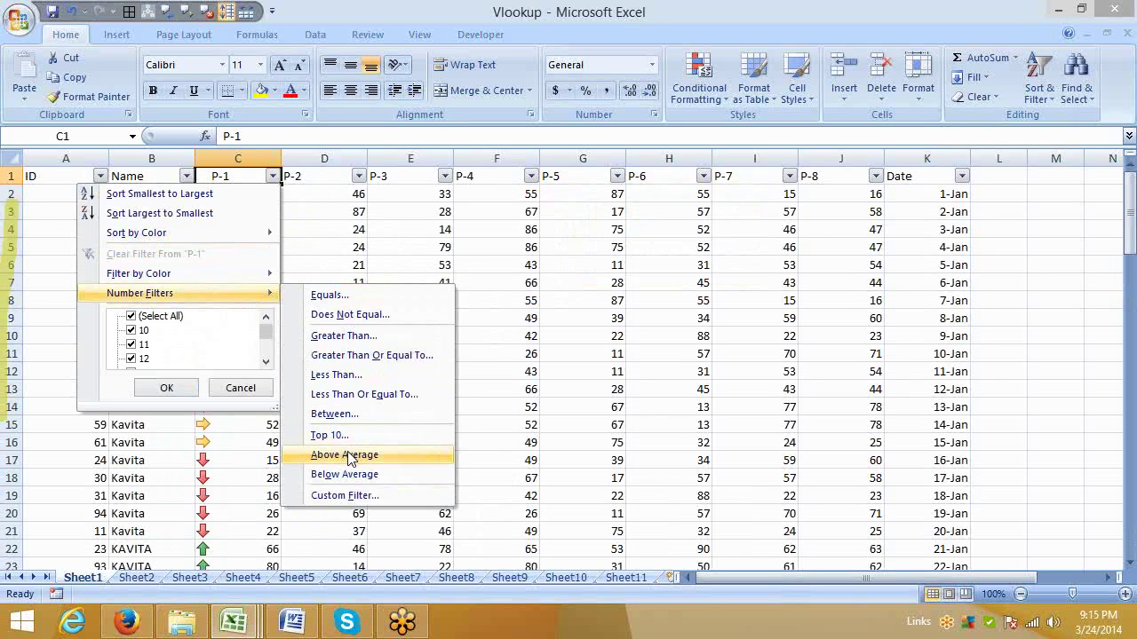
pyautogui.click(238, 147)
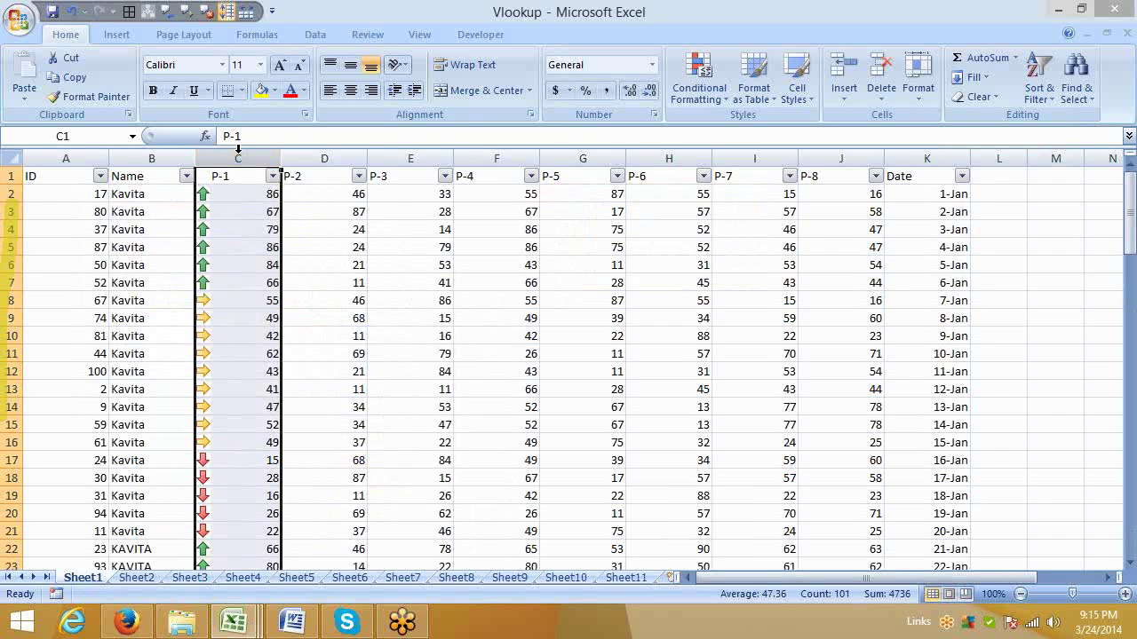
pyautogui.moveTo(298, 158); pyautogui.dragTo(862, 137)
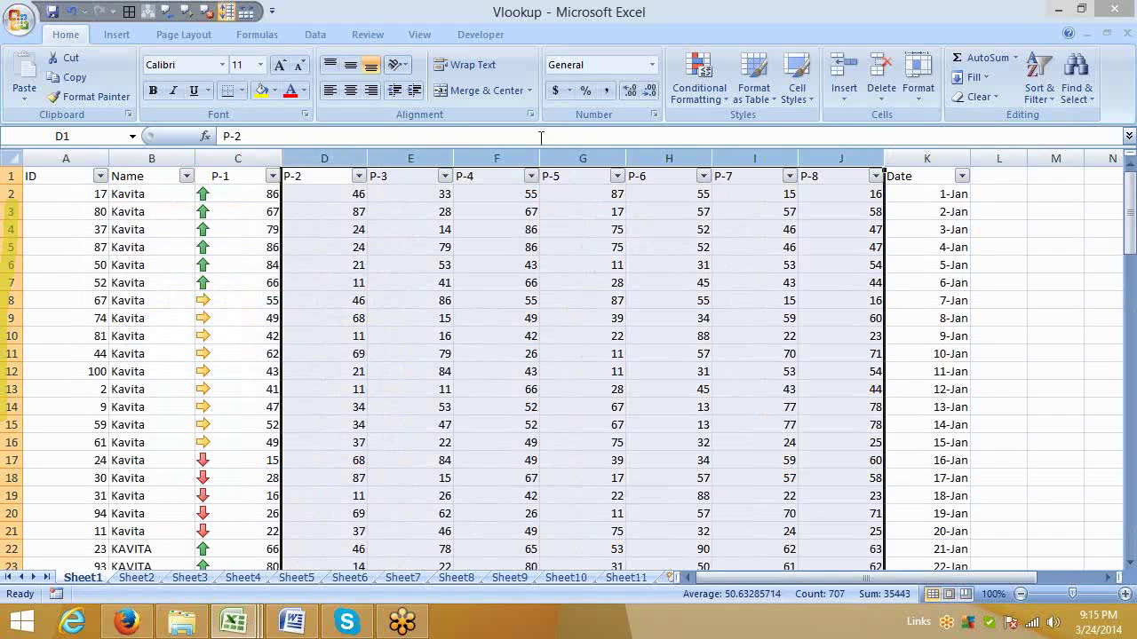
pyautogui.click(233, 158)
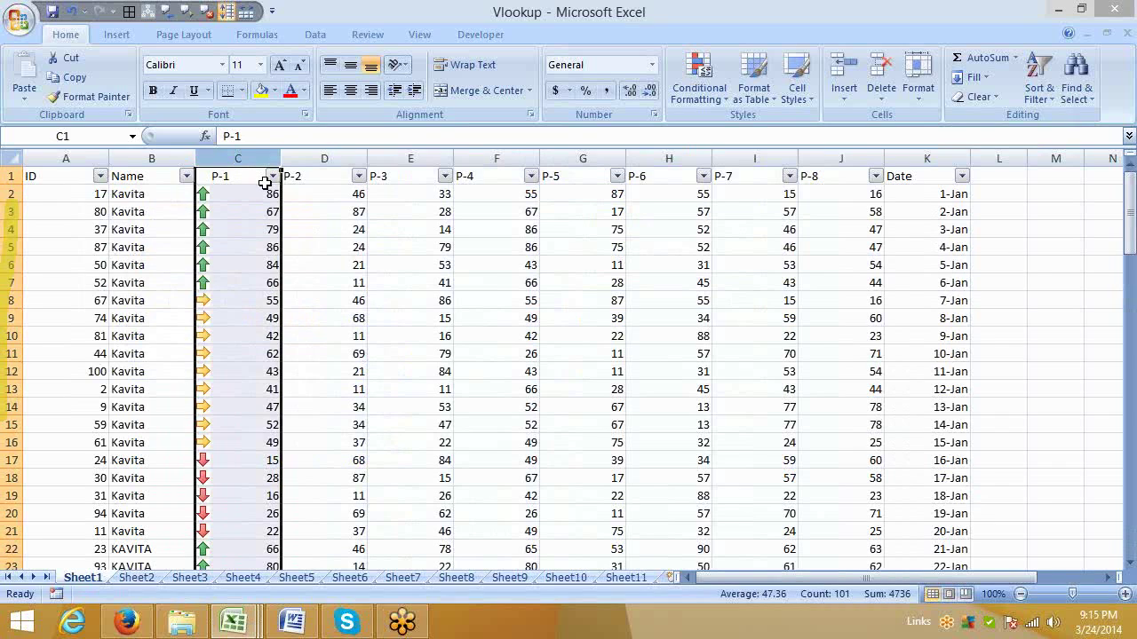
pyautogui.click(273, 176)
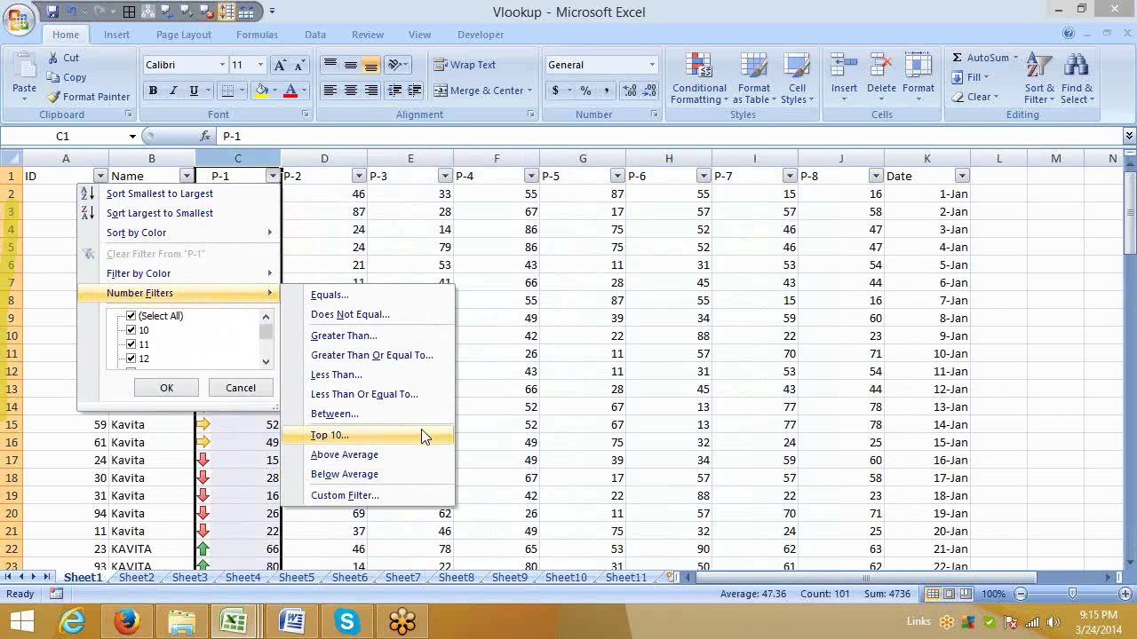
pyautogui.click(675, 342)
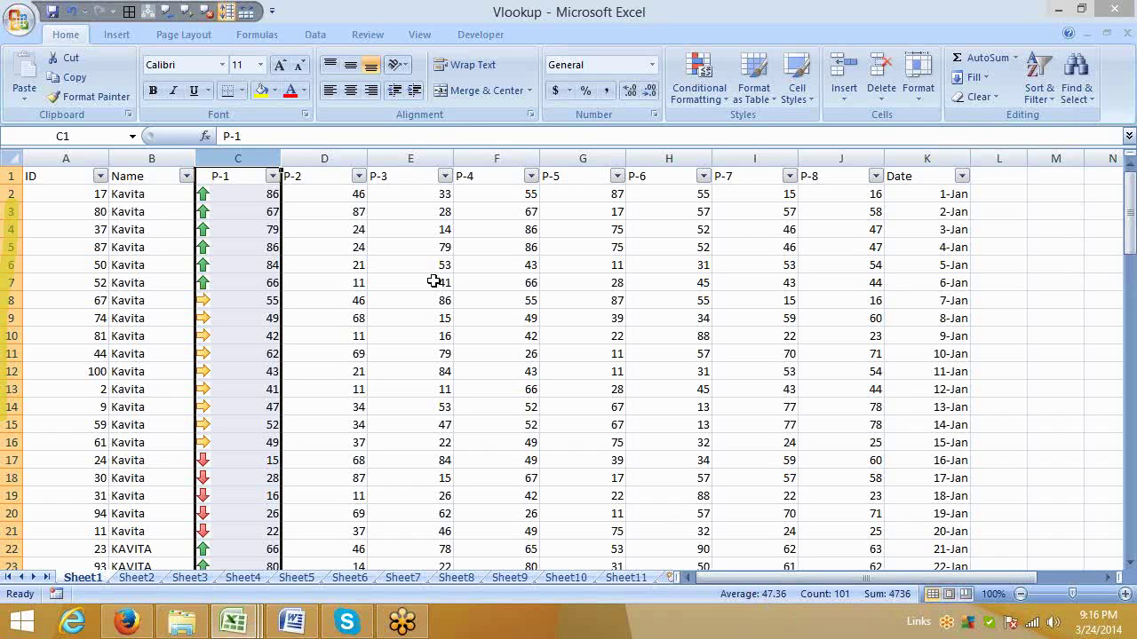
# Filter the P-1 column to above-average values and look through the filtered rows
pyautogui.click(273, 176)
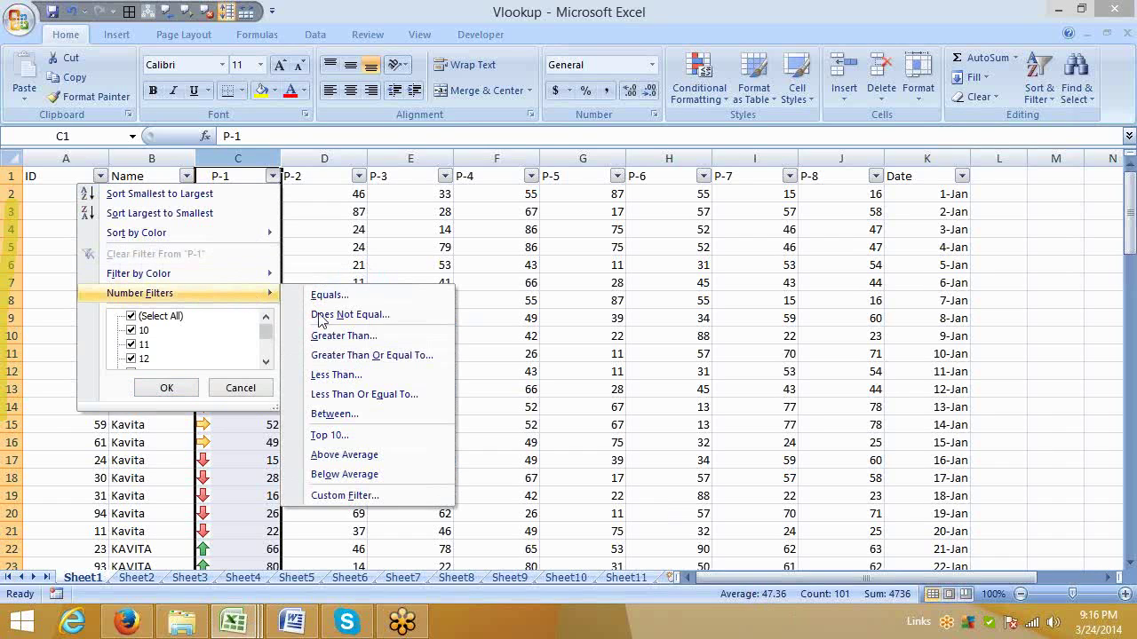
pyautogui.click(391, 458)
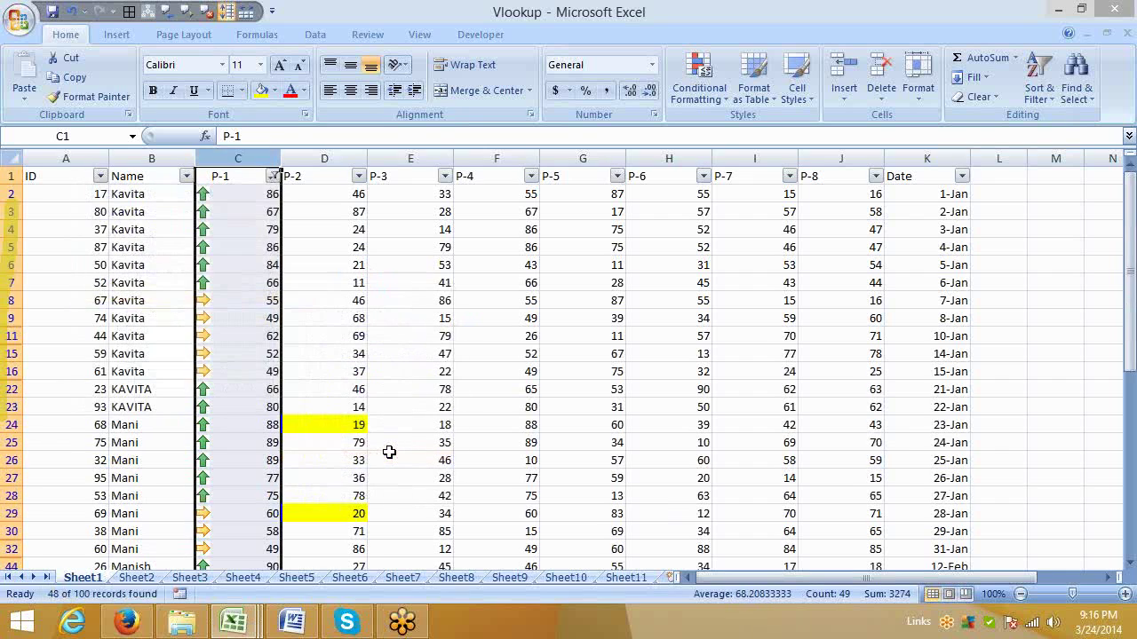
pyautogui.scroll(-4, 389, 452)
pyautogui.scroll(3, 388, 454)
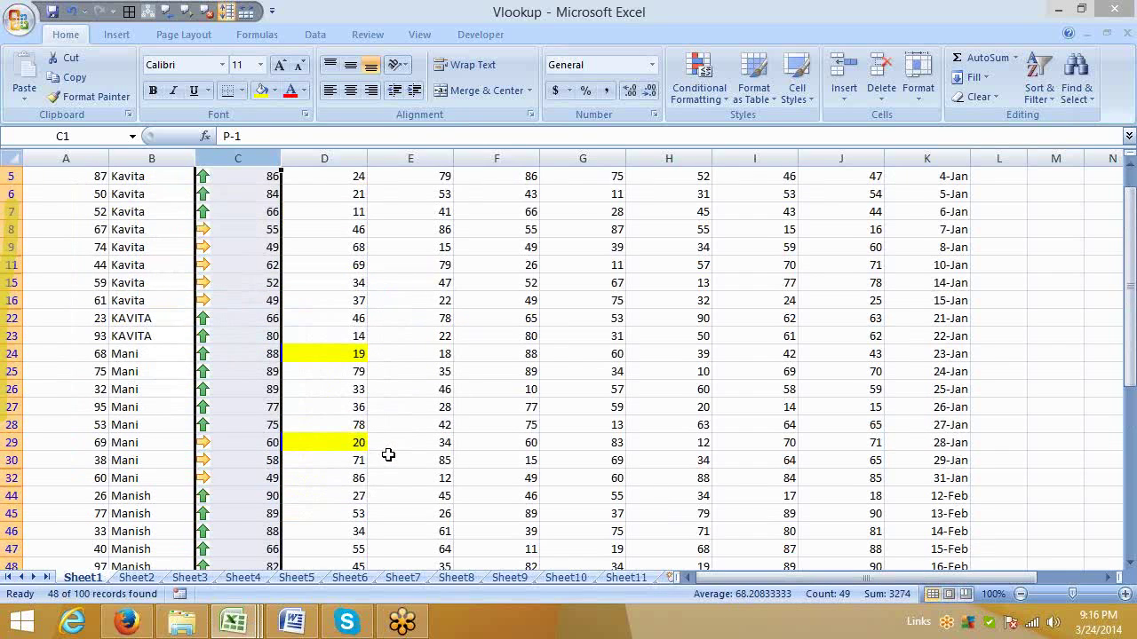
pyautogui.scroll(2, 276, 320)
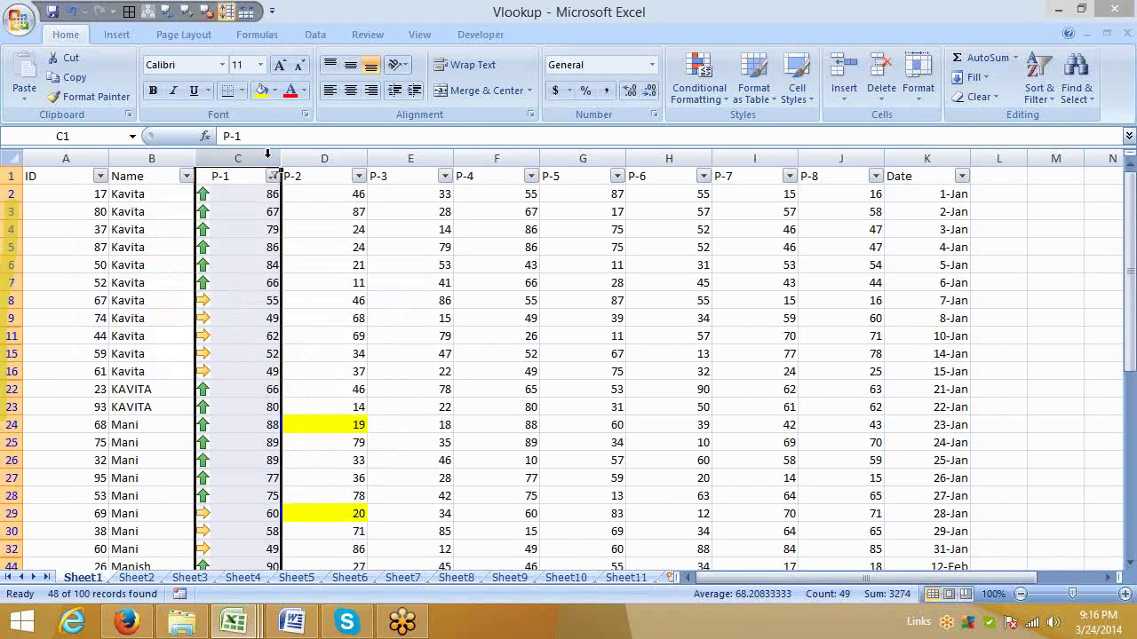
# Change the P-1 number filter to below-average values and look through the filtered rows
pyautogui.click(271, 176)
pyautogui.moveTo(265, 295)
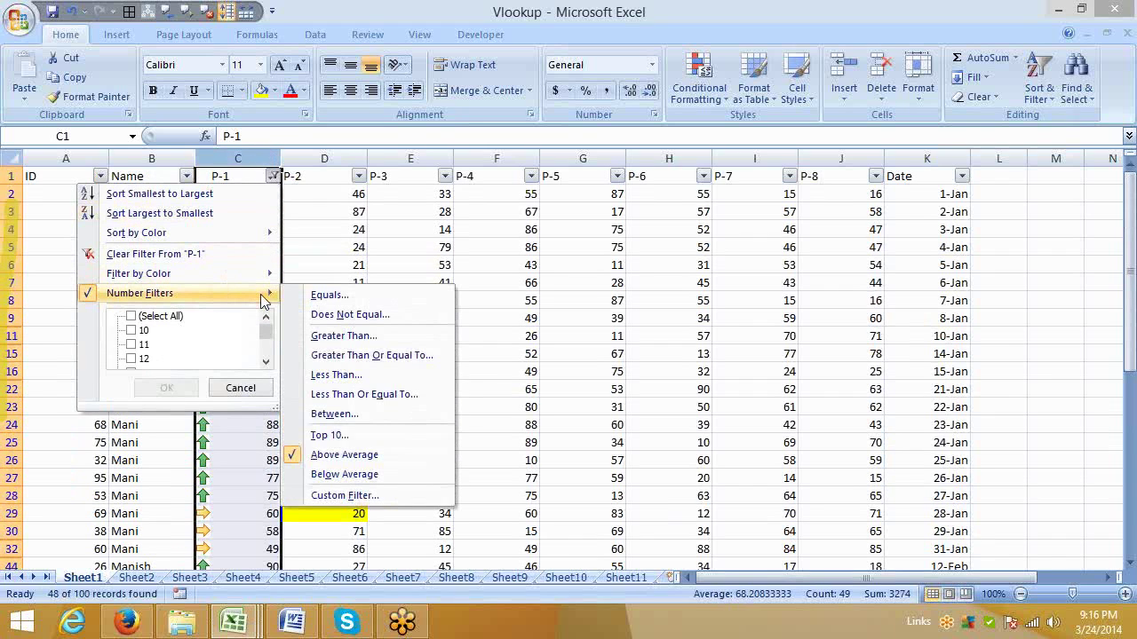
pyautogui.click(365, 475)
pyautogui.scroll(-10, 366, 471)
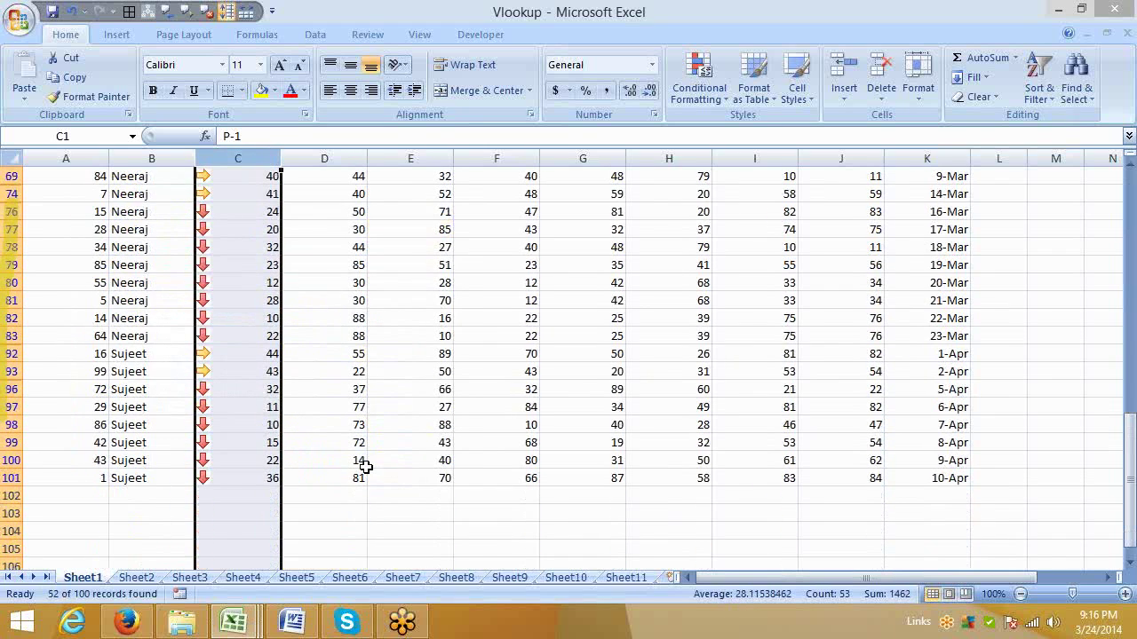
pyautogui.scroll(10, 364, 465)
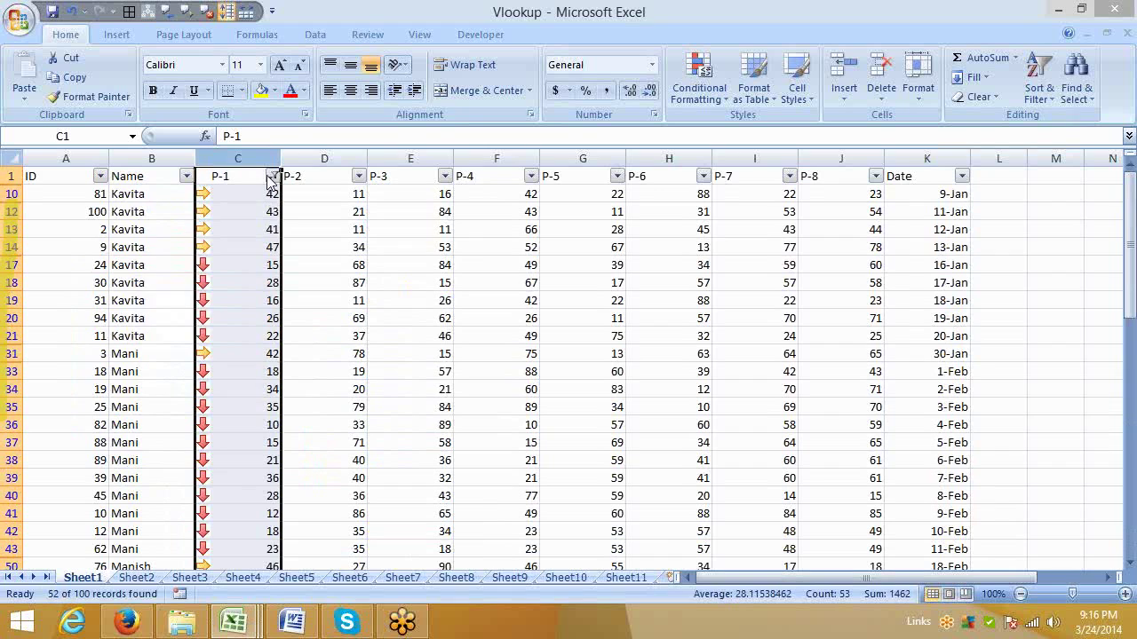
# Switch the P-1 number filter back to above-average values
pyautogui.click(272, 177)
pyautogui.moveTo(223, 295)
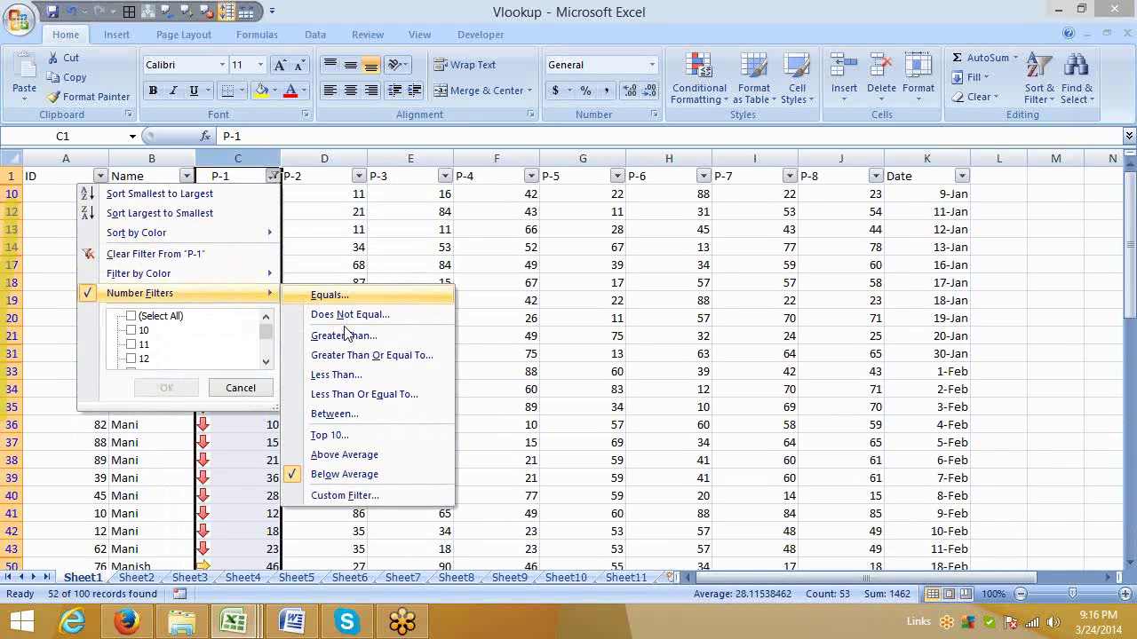
pyautogui.click(351, 454)
# Apply the Below Average filter to P-1 once more and look through the remaining rows
pyautogui.click(272, 177)
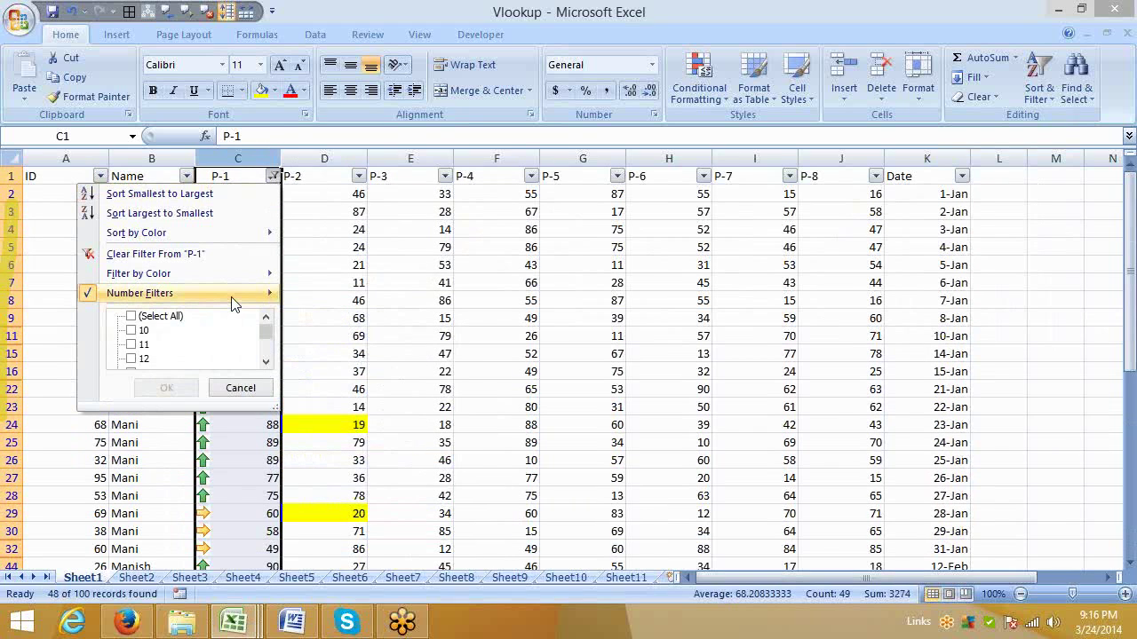
pyautogui.moveTo(233, 295)
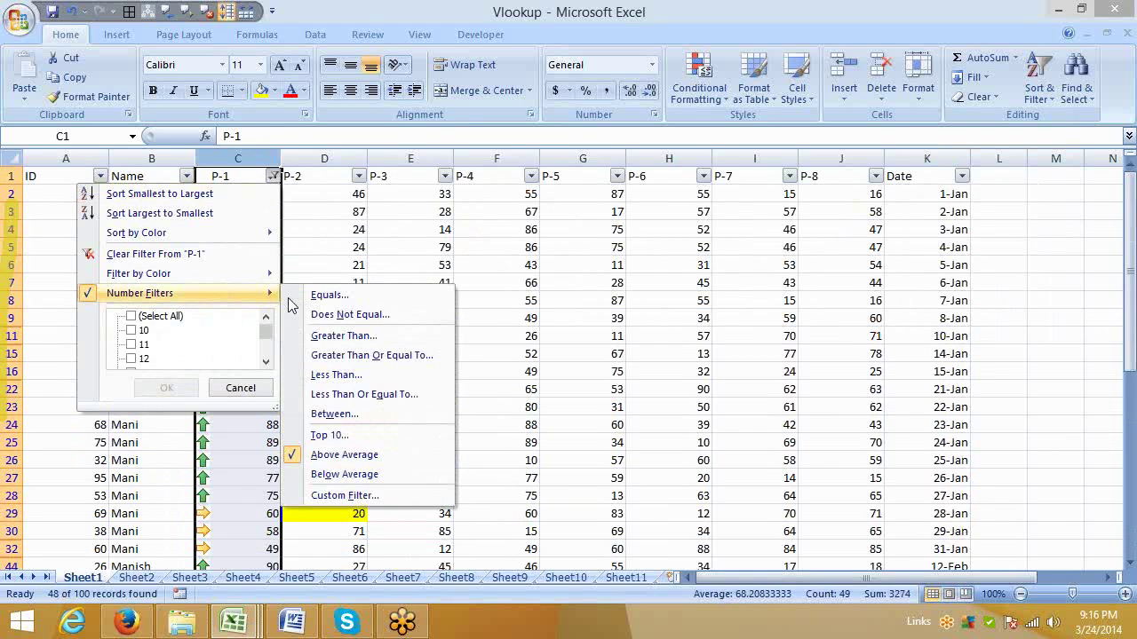
pyautogui.click(359, 474)
pyautogui.scroll(-11, 359, 474)
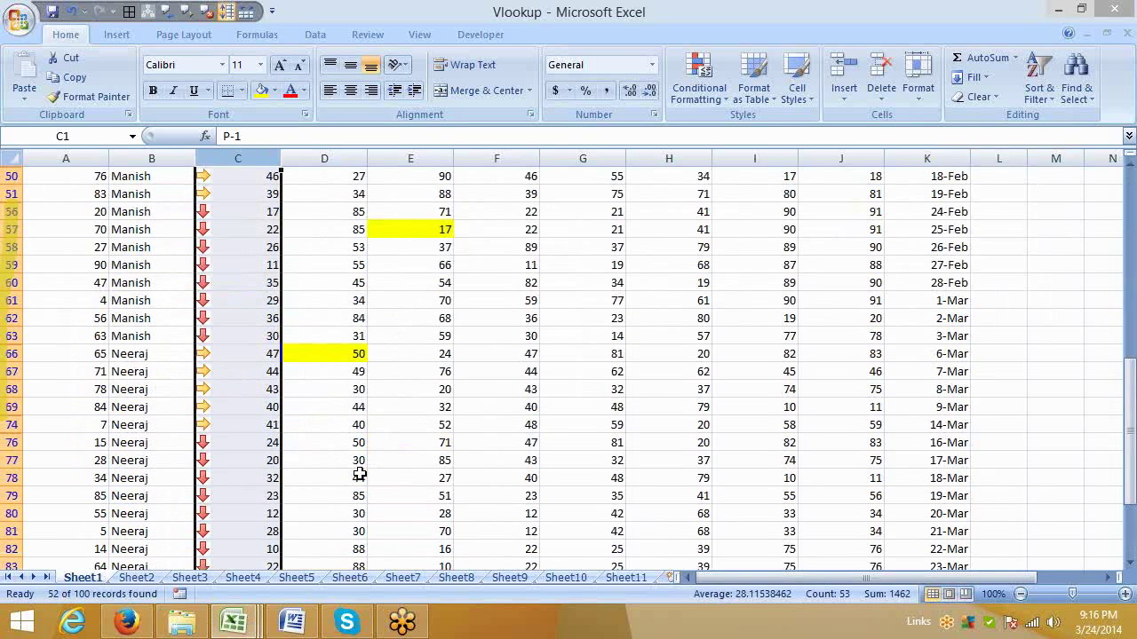
pyautogui.scroll(4, 359, 474)
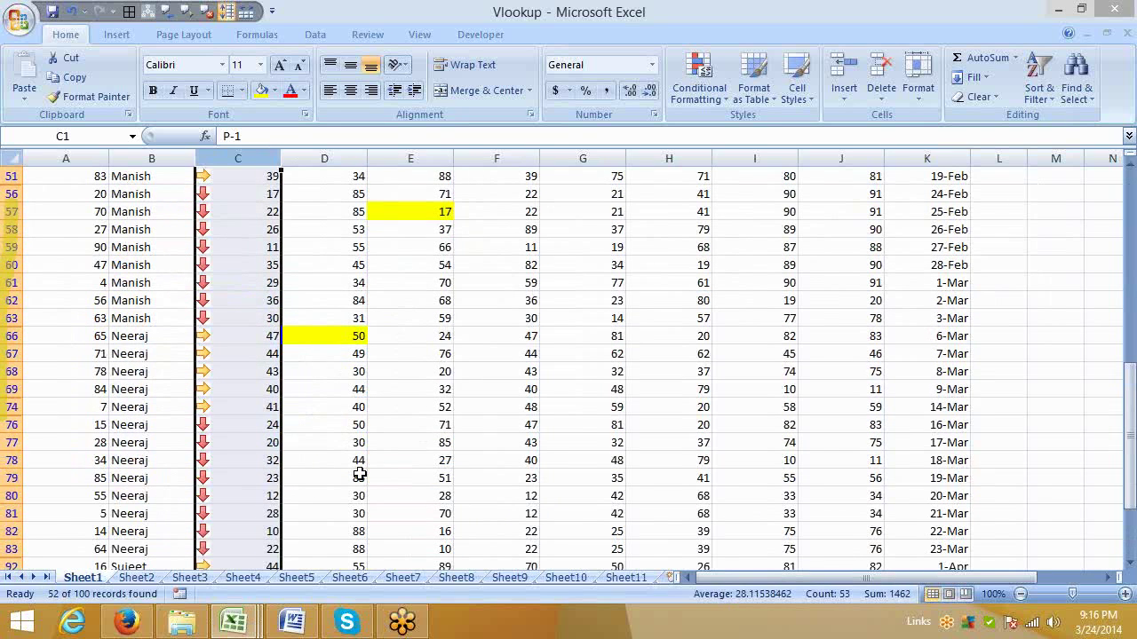
pyautogui.scroll(1, 359, 474)
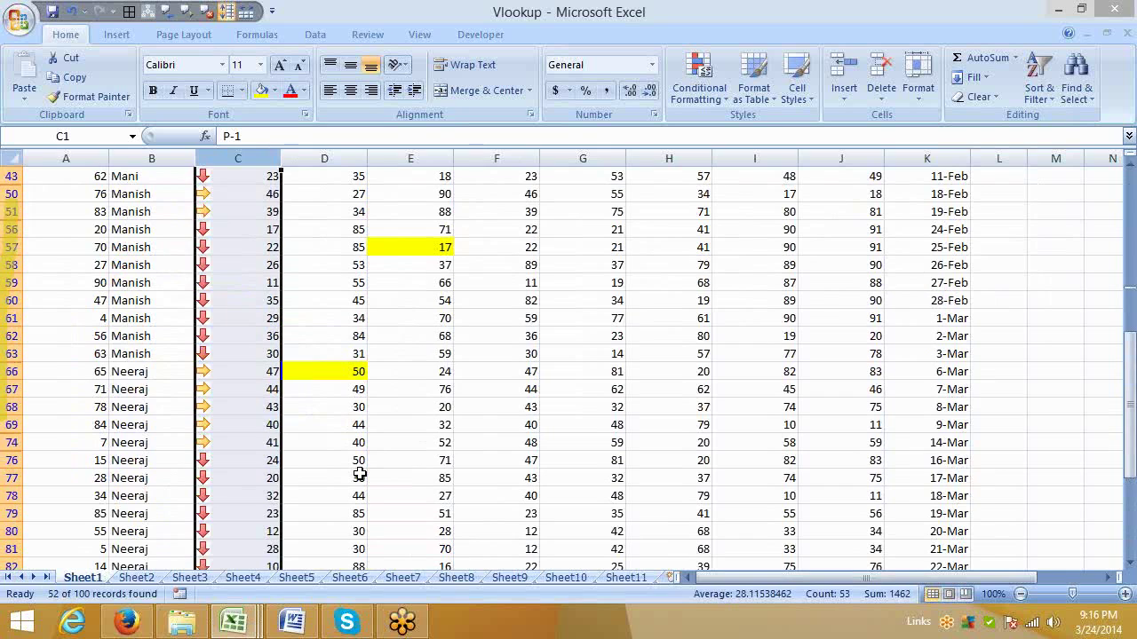
pyautogui.scroll(8, 359, 474)
# Show all rows again by selecting all values in the P-1 column's filter
pyautogui.click(273, 176)
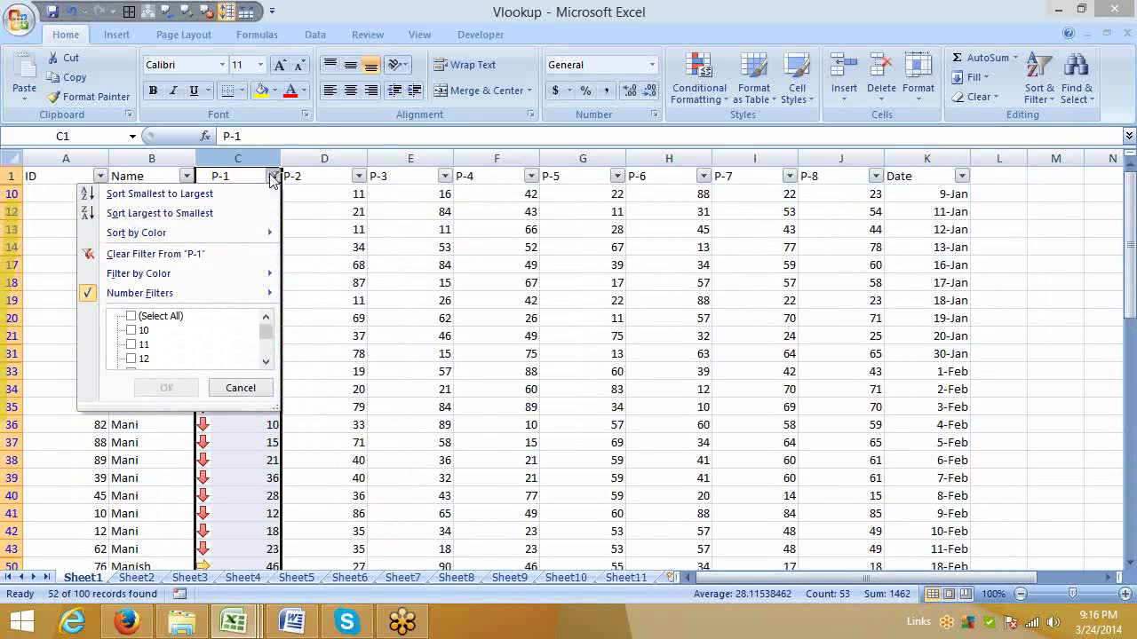
pyautogui.click(173, 317)
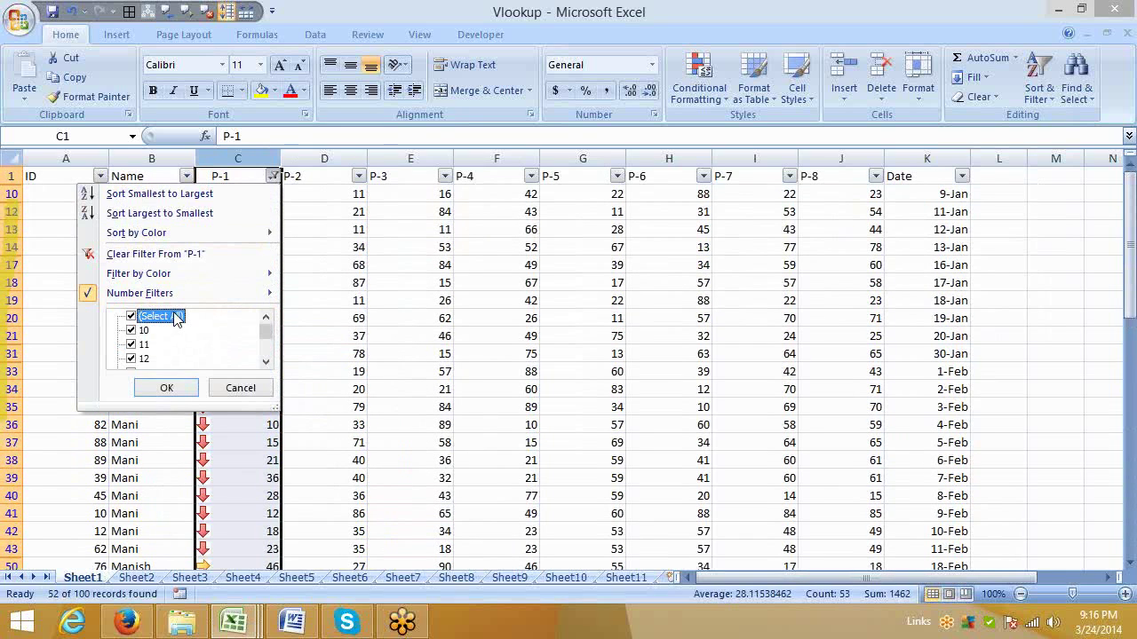
pyautogui.click(166, 388)
# View the comparison operators for both conditions of a custom number filter on P-1 and close it without applying
pyautogui.click(273, 176)
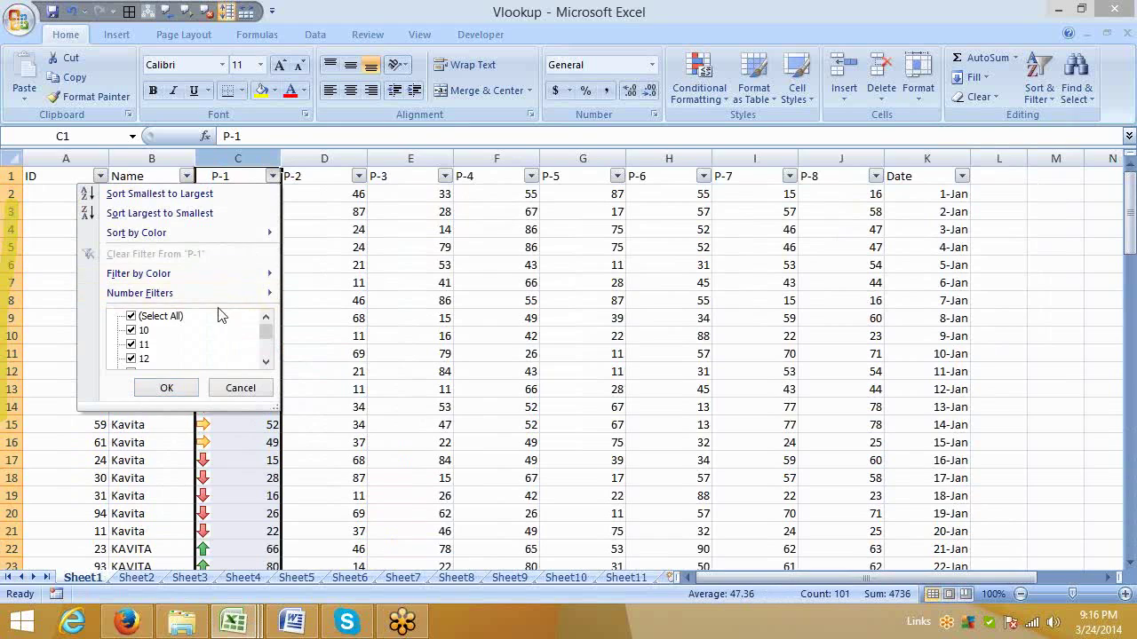
pyautogui.moveTo(222, 295)
pyautogui.click(376, 494)
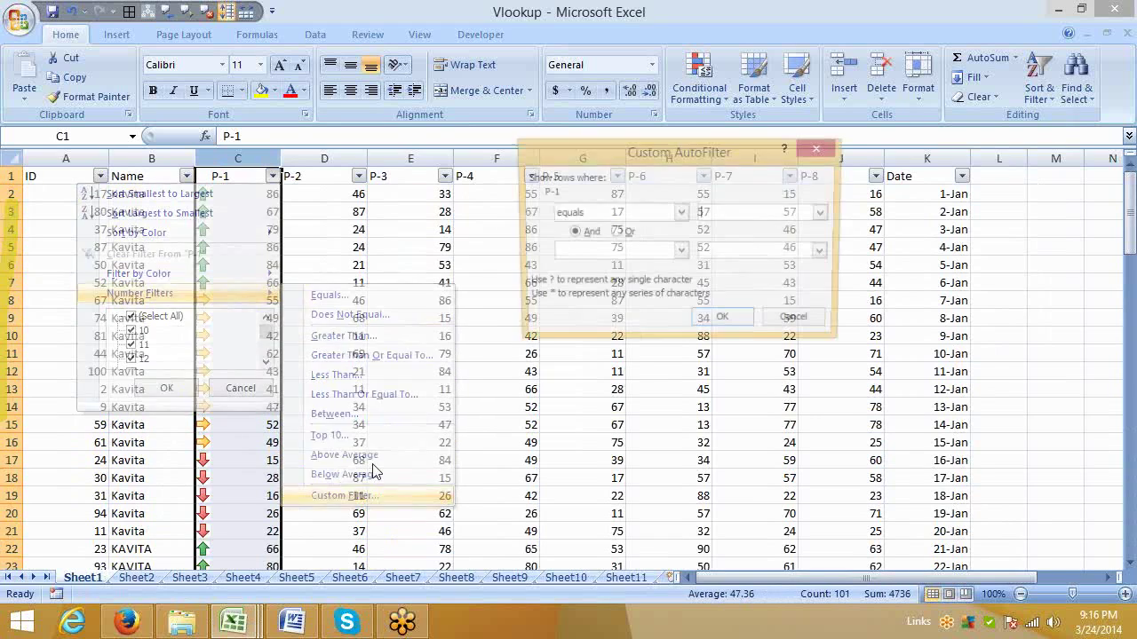
pyautogui.click(643, 210)
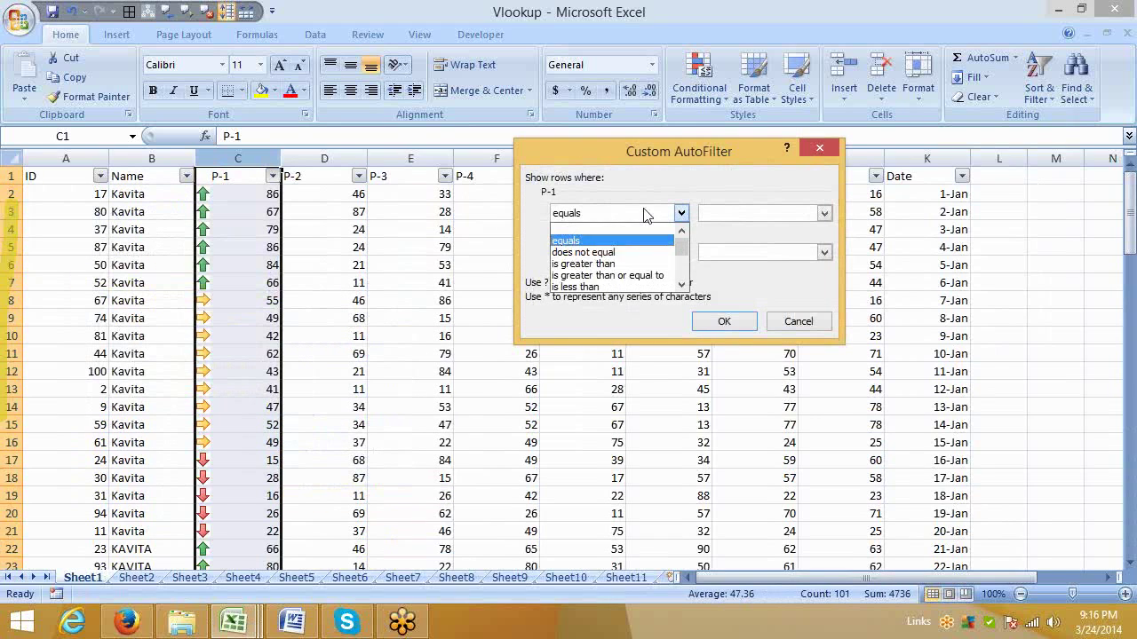
pyautogui.click(642, 195)
pyautogui.click(625, 256)
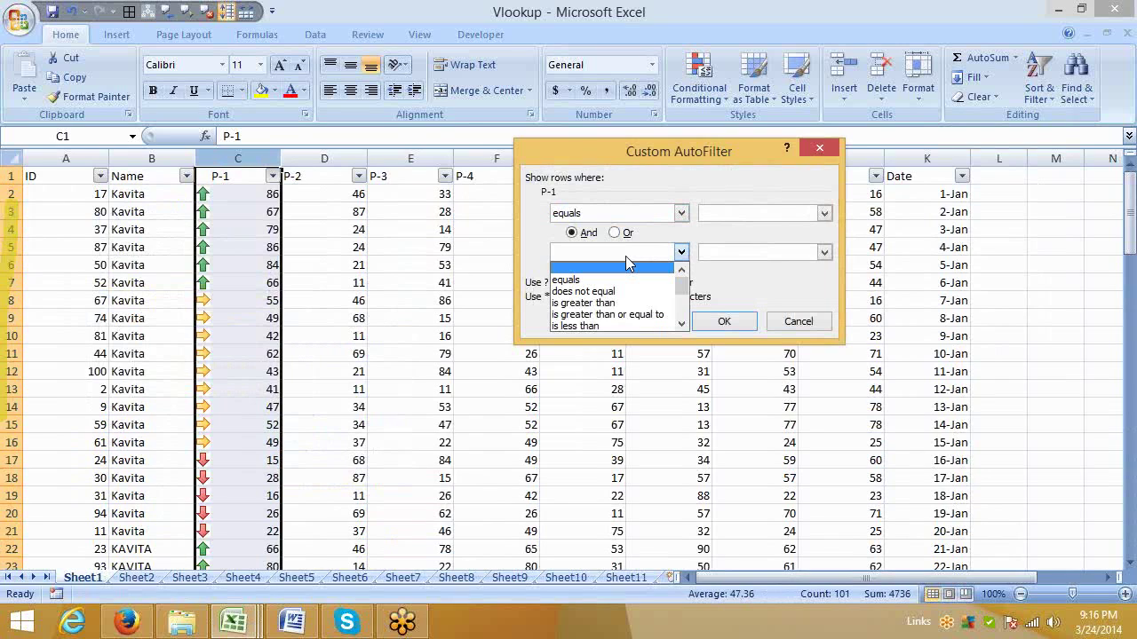
pyautogui.click(798, 321)
pyautogui.click(798, 322)
# Expand January 2014 in the Date column's filter list and apply the Tomorrow date filter
pyautogui.click(923, 271)
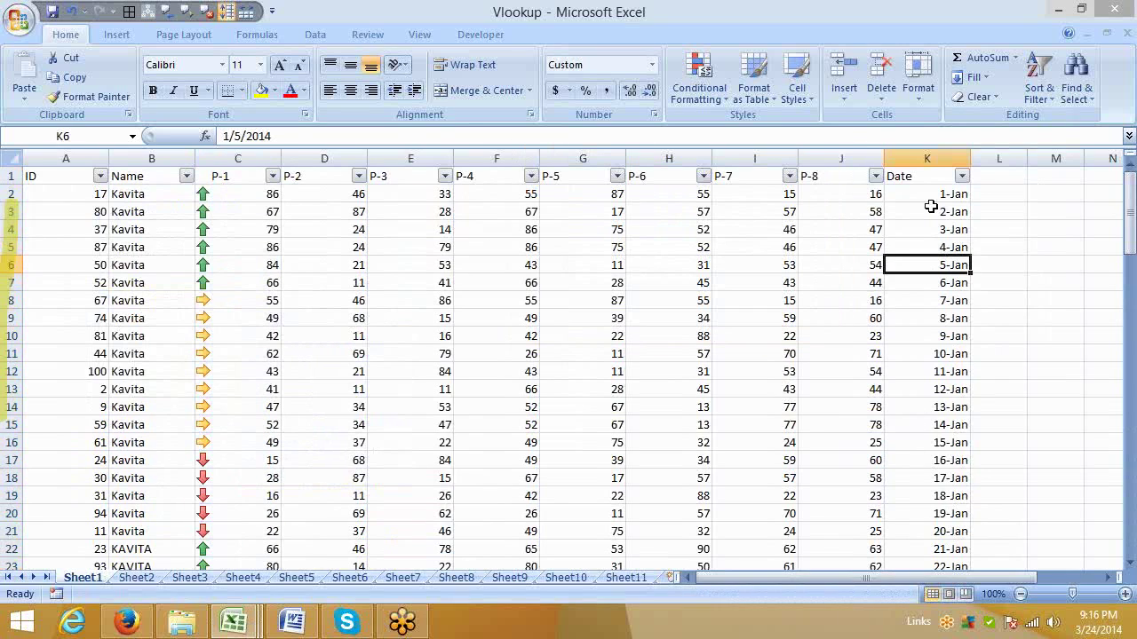
pyautogui.click(931, 196)
pyautogui.click(962, 177)
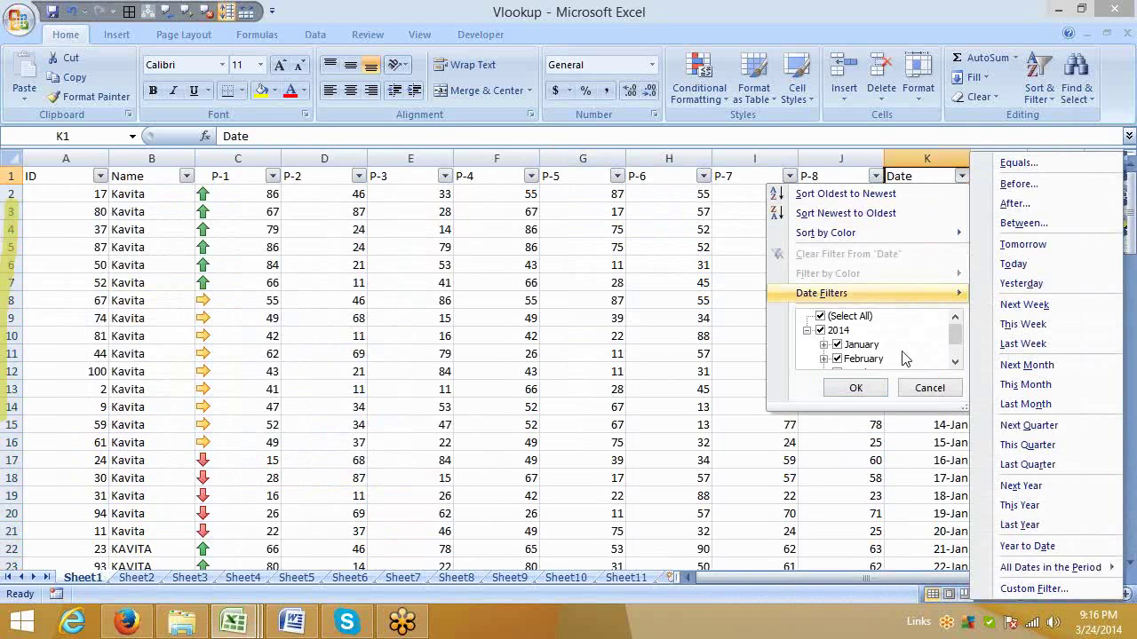
pyautogui.scroll(-1, 808, 337)
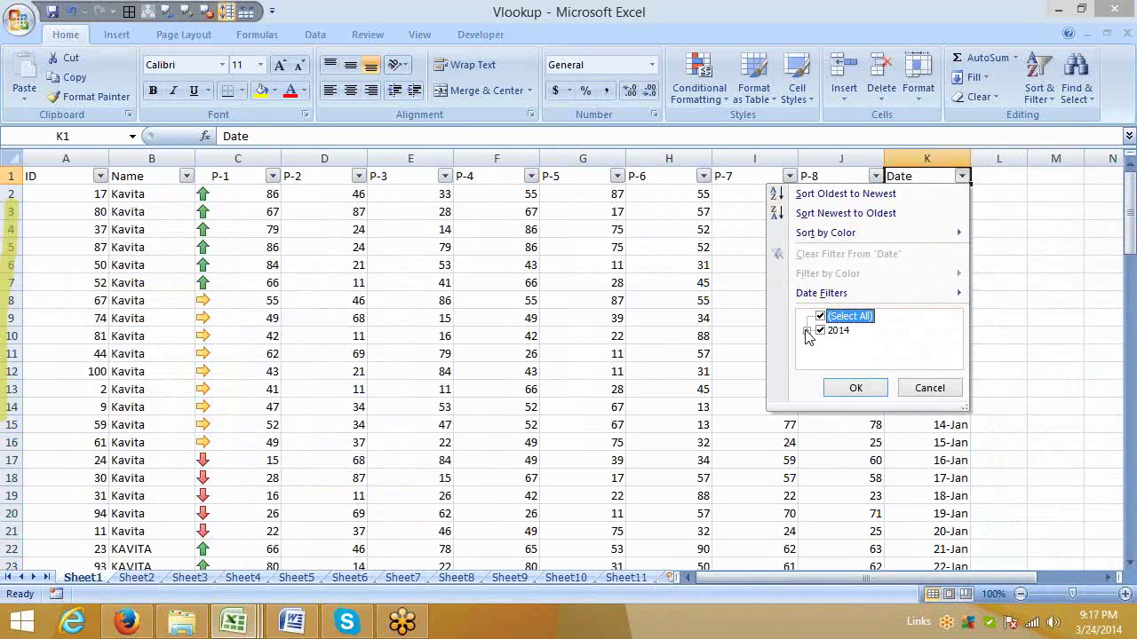
pyautogui.click(823, 330)
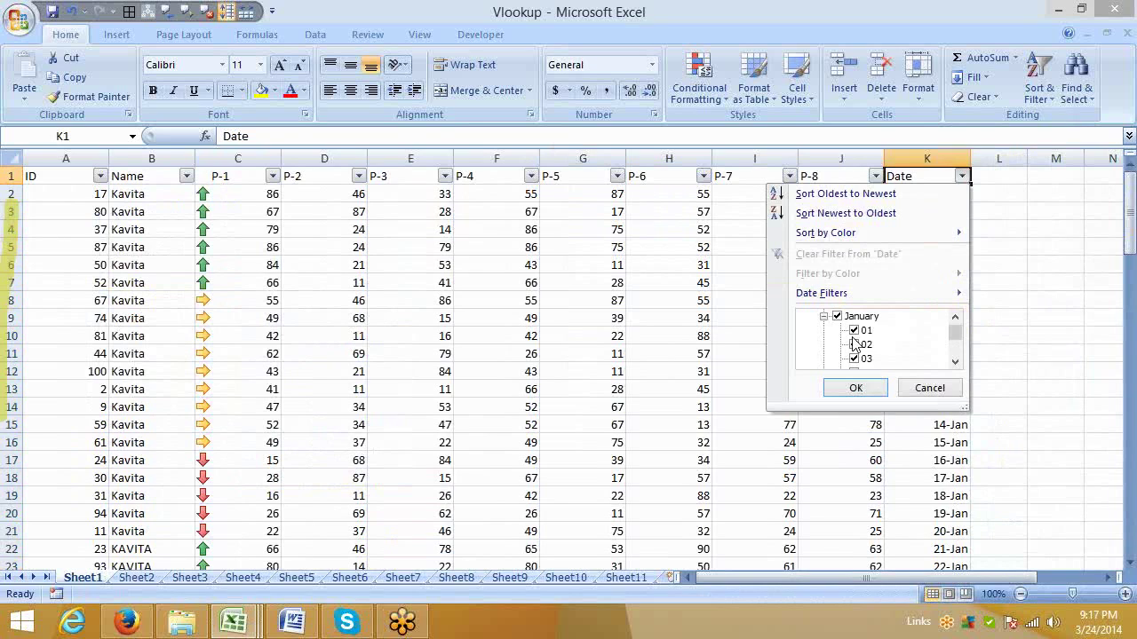
pyautogui.moveTo(863, 293)
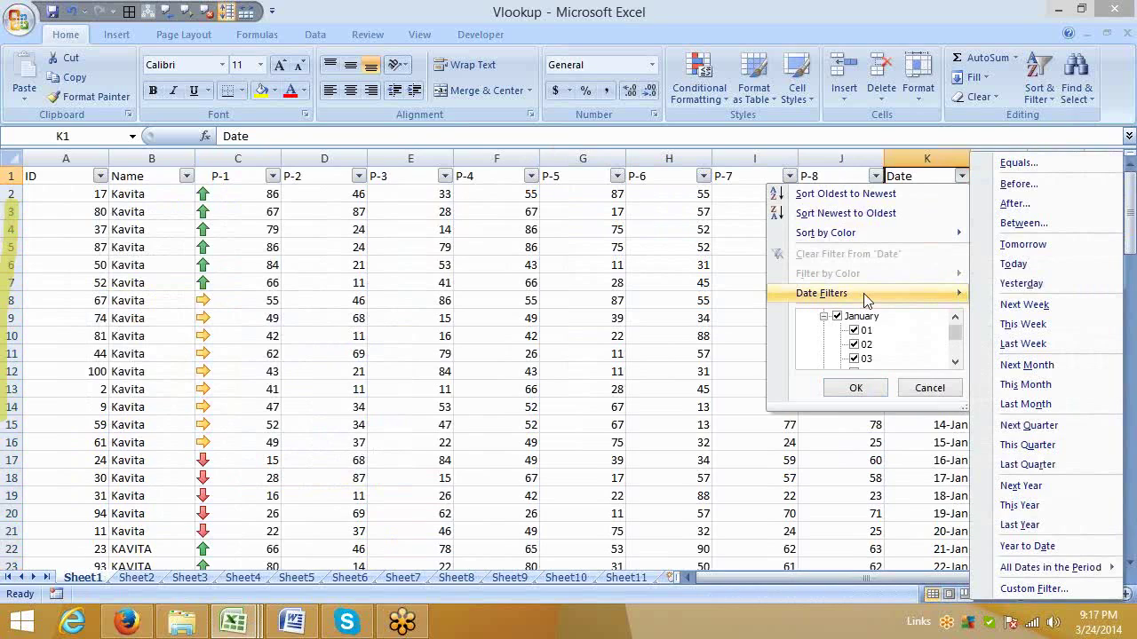
pyautogui.click(1033, 245)
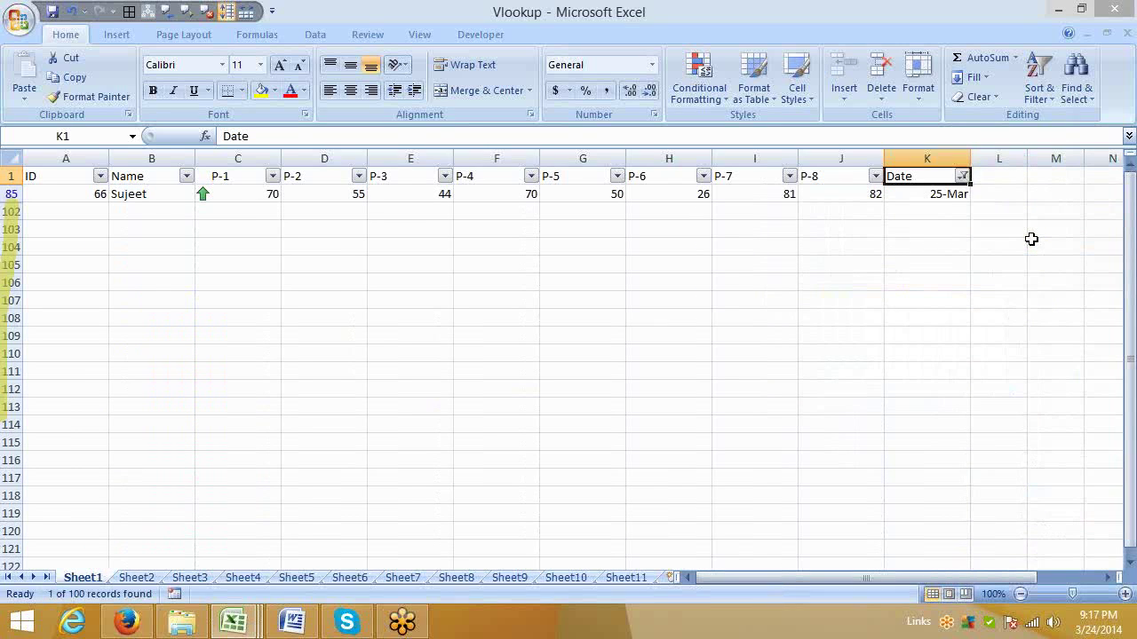
# Change the Date column's filter to Today and follow it with Yesterday
pyautogui.click(966, 177)
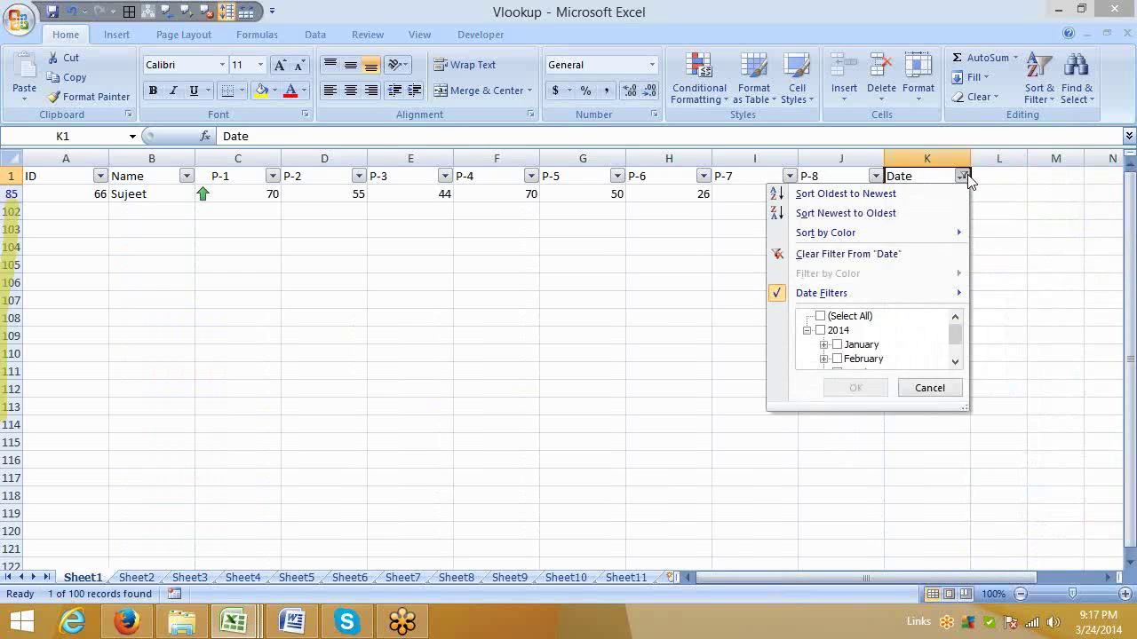
pyautogui.moveTo(921, 293)
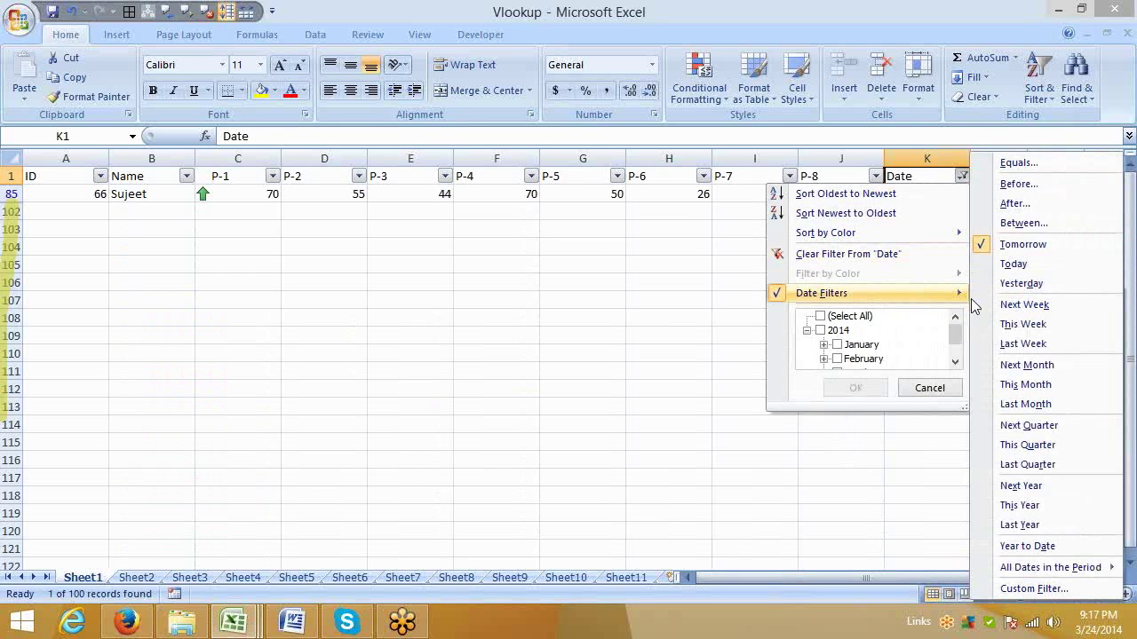
pyautogui.click(1013, 265)
pyautogui.click(963, 176)
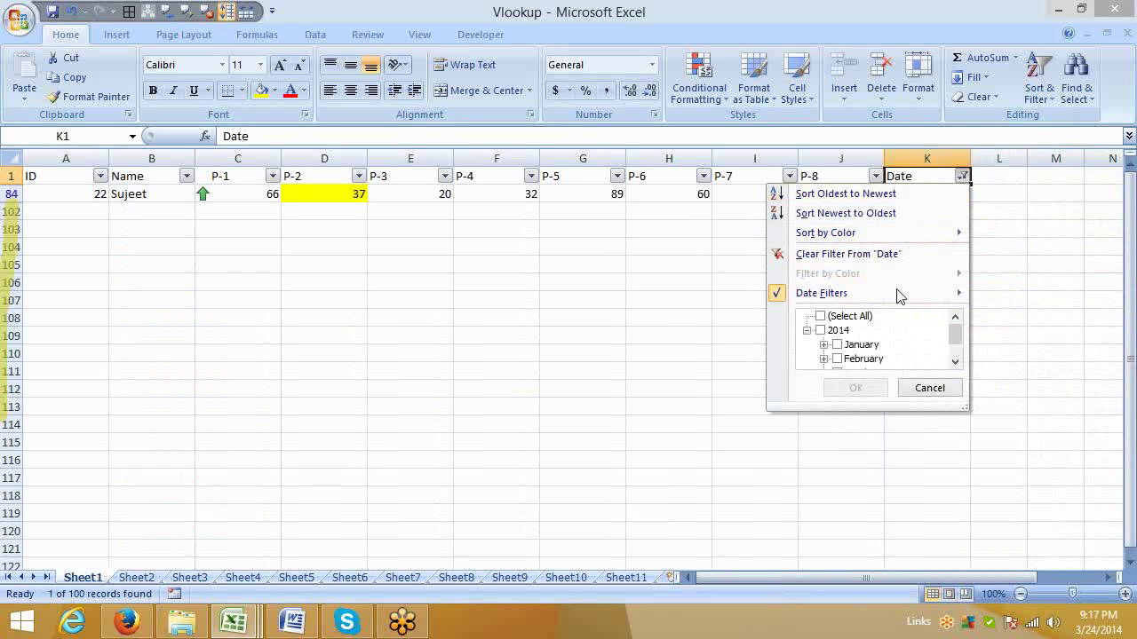
pyautogui.moveTo(899, 295)
pyautogui.click(977, 282)
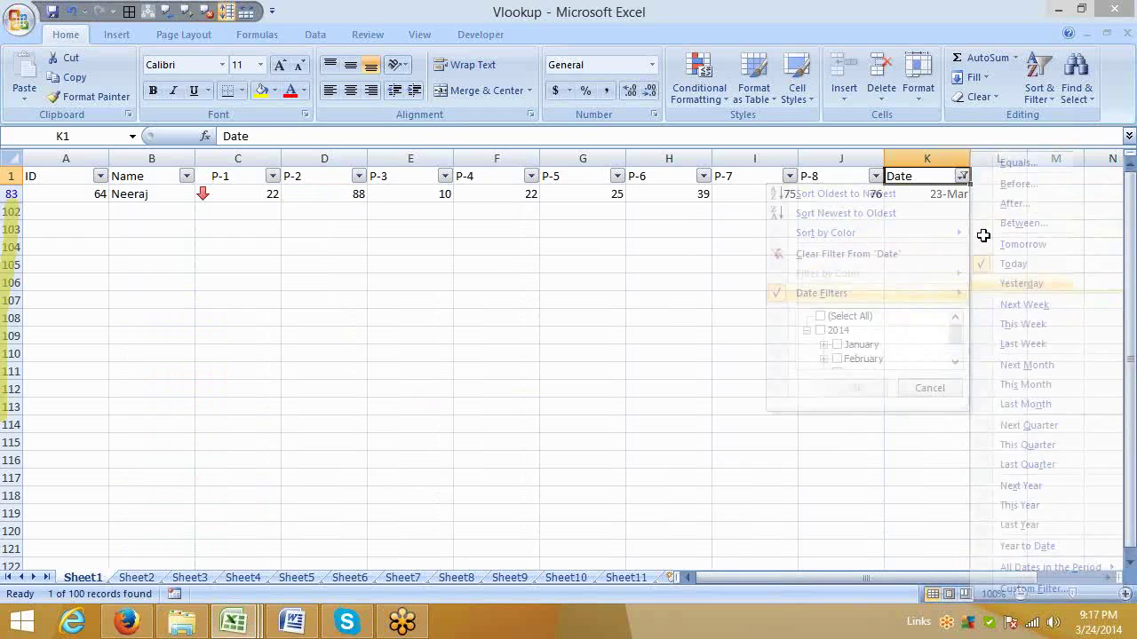
# Filter the Date column by Next Week and replace that criterion with This Week
pyautogui.click(962, 176)
pyautogui.moveTo(876, 293)
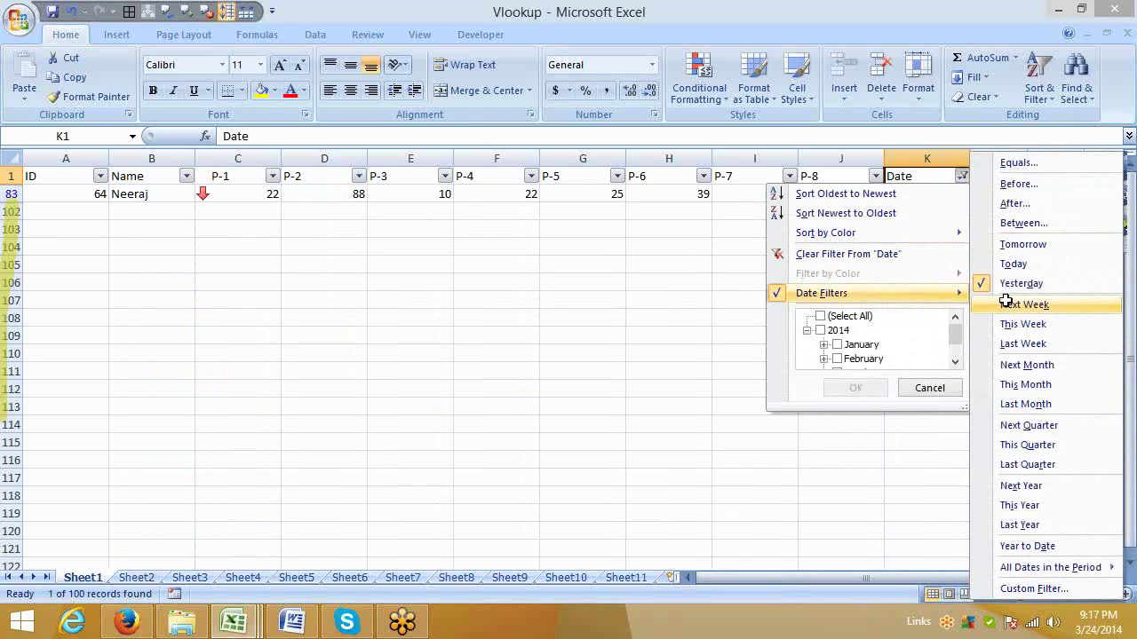
pyautogui.click(1007, 304)
pyautogui.moveTo(905, 301)
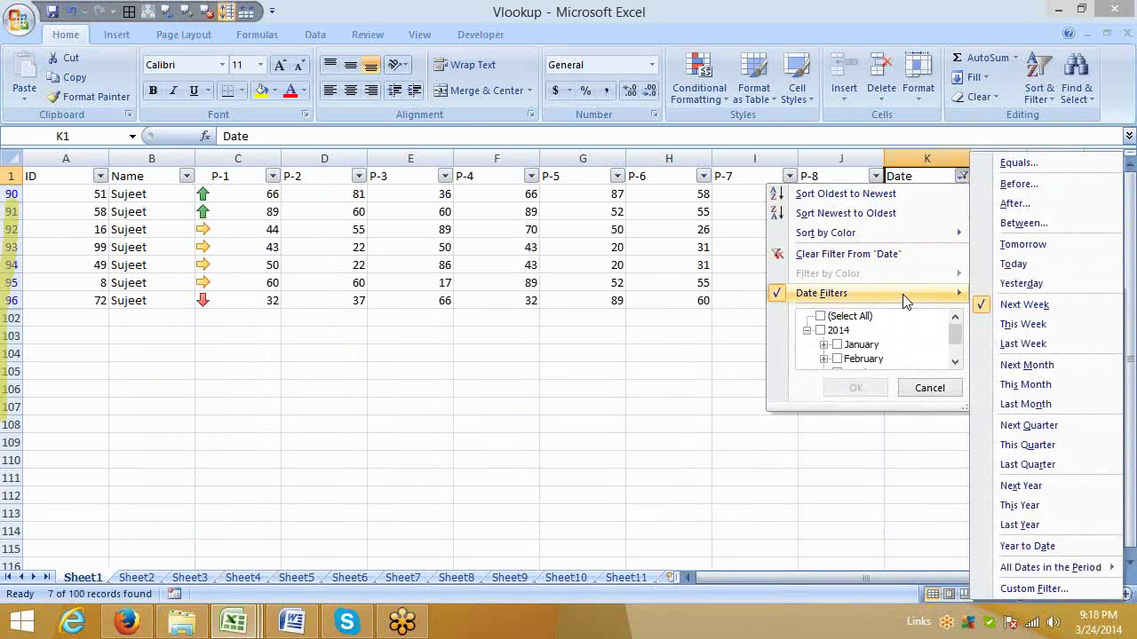
pyautogui.click(1023, 324)
# Switch the Date column's filter to Last Week
pyautogui.click(961, 177)
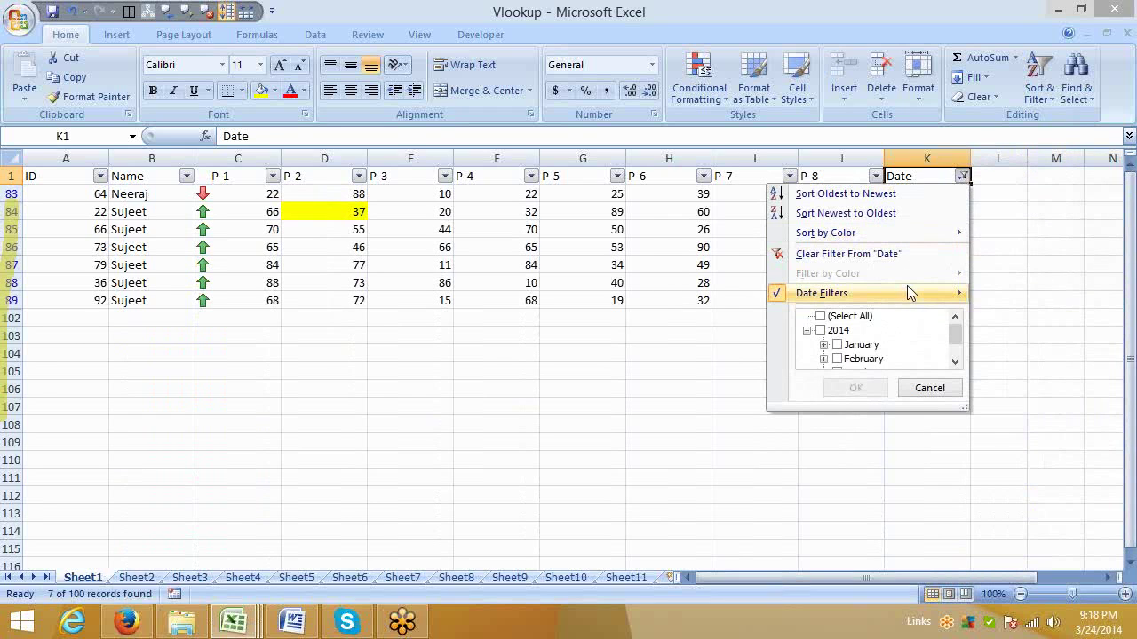
pyautogui.moveTo(909, 293)
pyautogui.click(1014, 343)
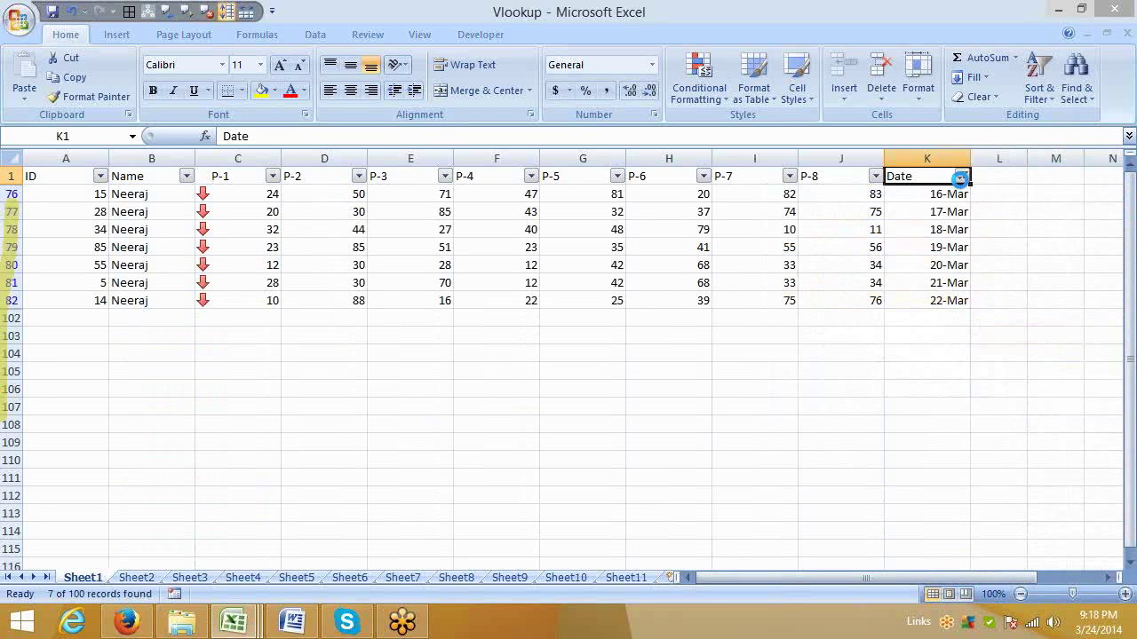
# Review the remaining date filter options, including All Dates in the Period, and turn off filtering for the table
pyautogui.click(962, 176)
pyautogui.moveTo(960, 302)
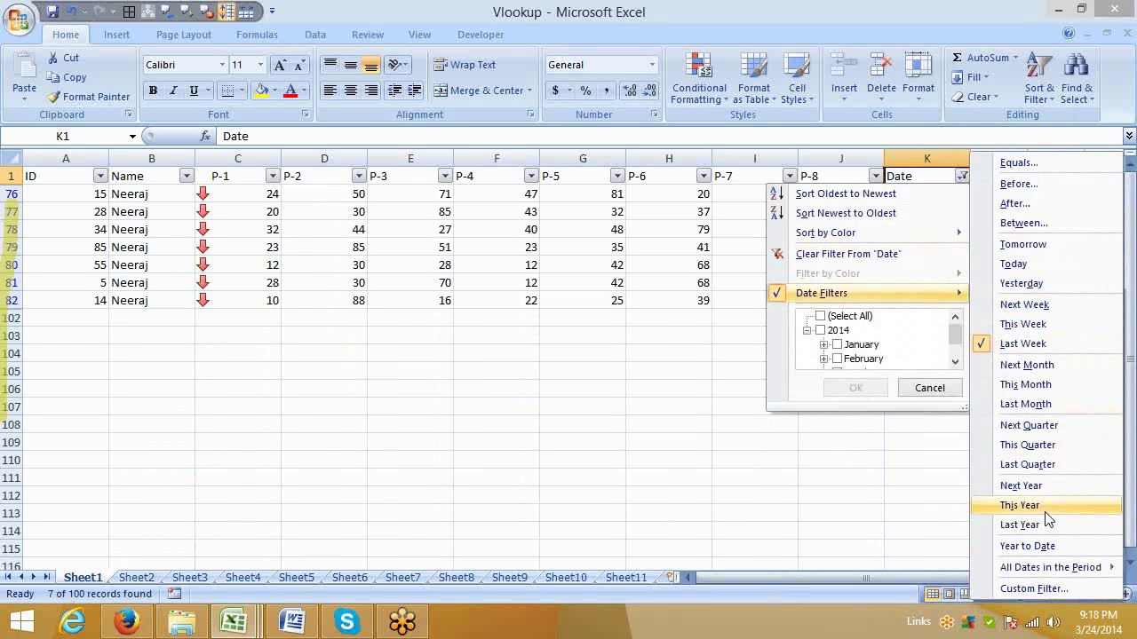
pyautogui.moveTo(1048, 568)
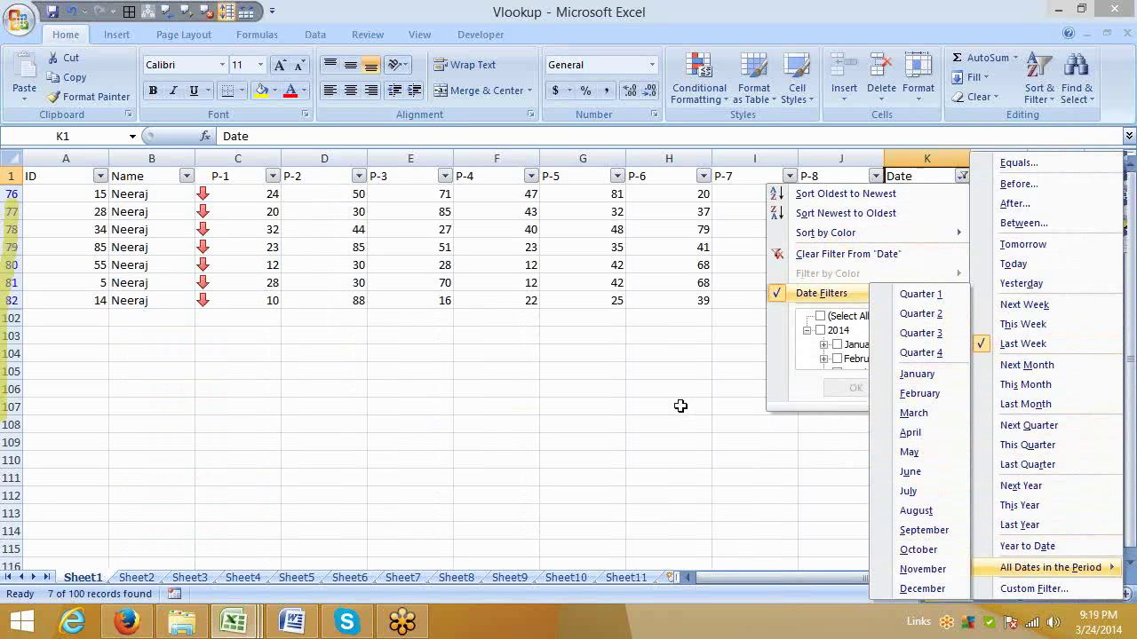
pyautogui.click(672, 248)
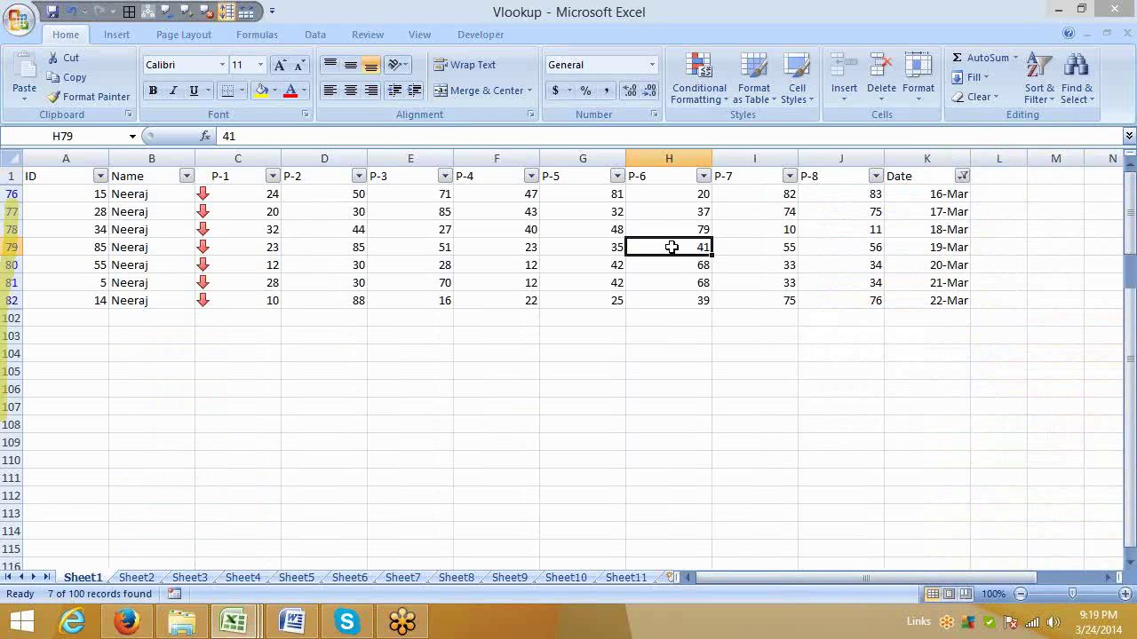
pyautogui.hotkey('ctrl', 'shift', 'l')
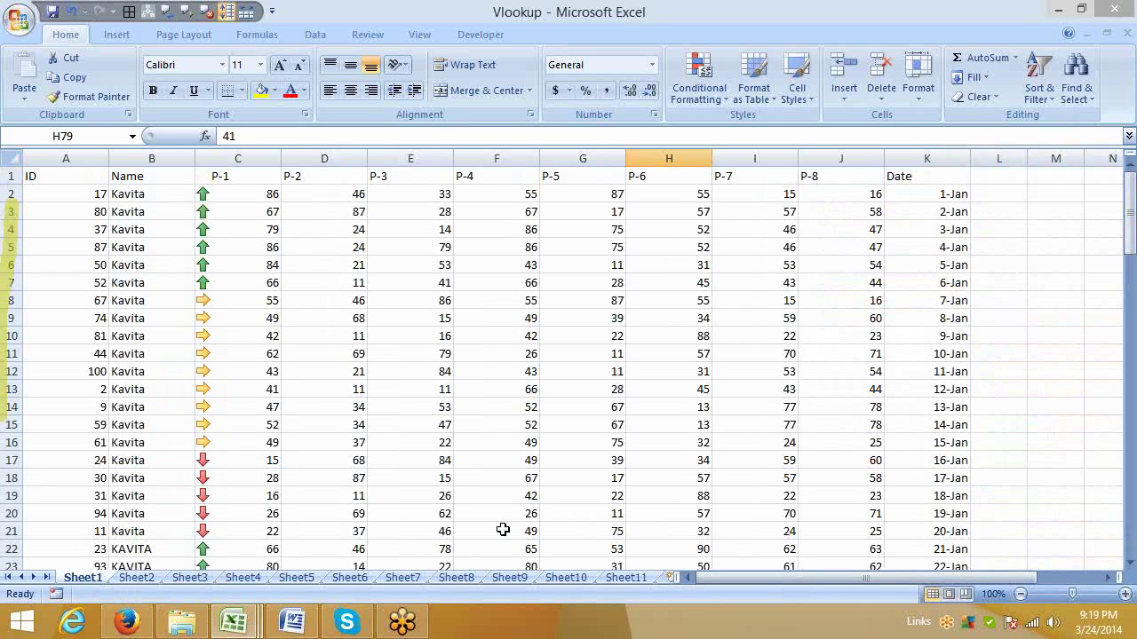
# Open Find and Replace from a cell in the table, view its replace options, and close it
pyautogui.click(893, 282)
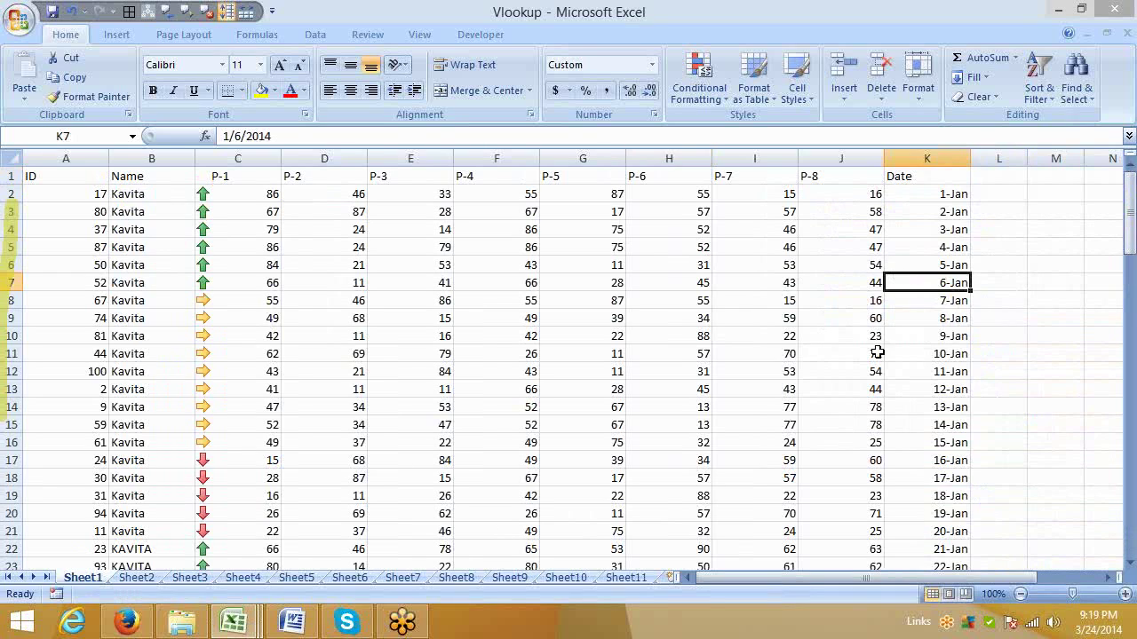
pyautogui.click(995, 277)
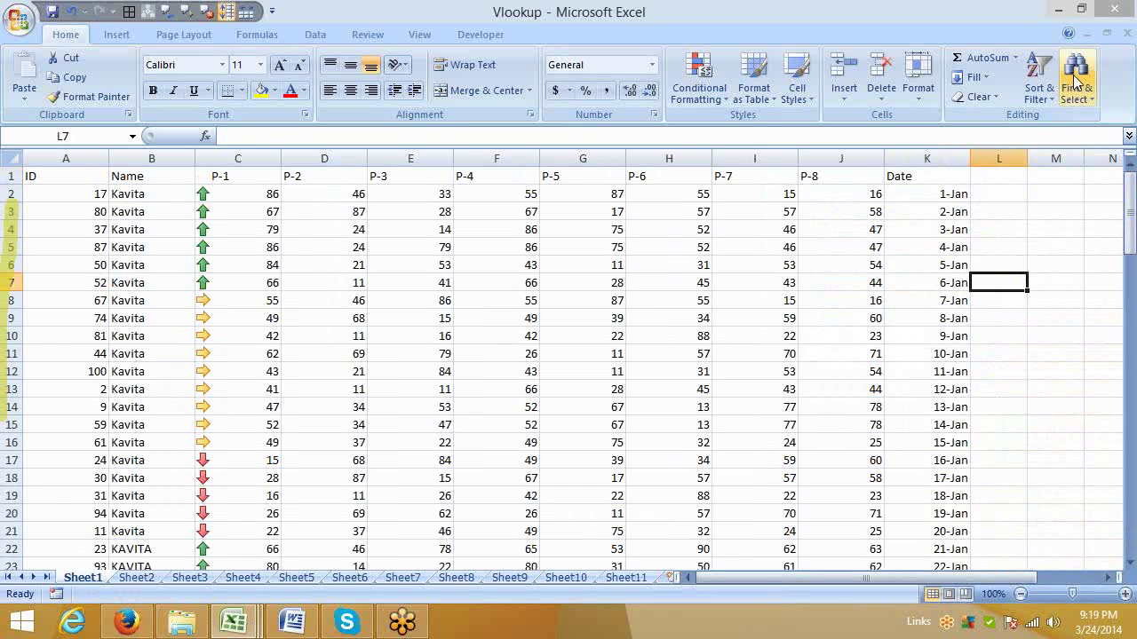
pyautogui.click(753, 281)
pyautogui.hotkey('ctrl', 'f')
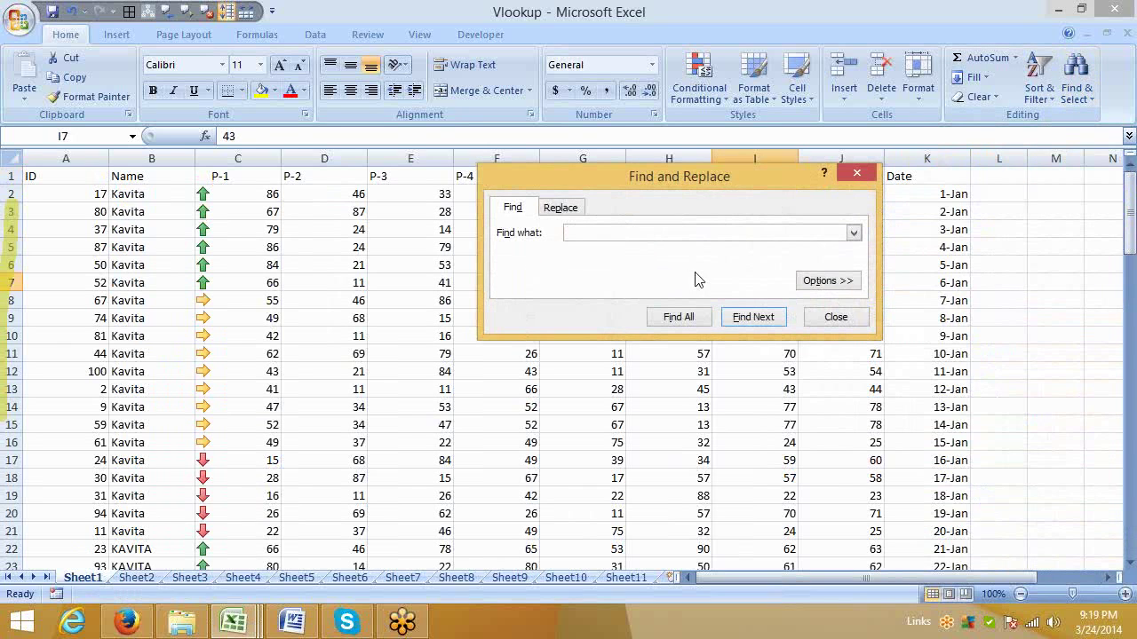
pyautogui.click(554, 207)
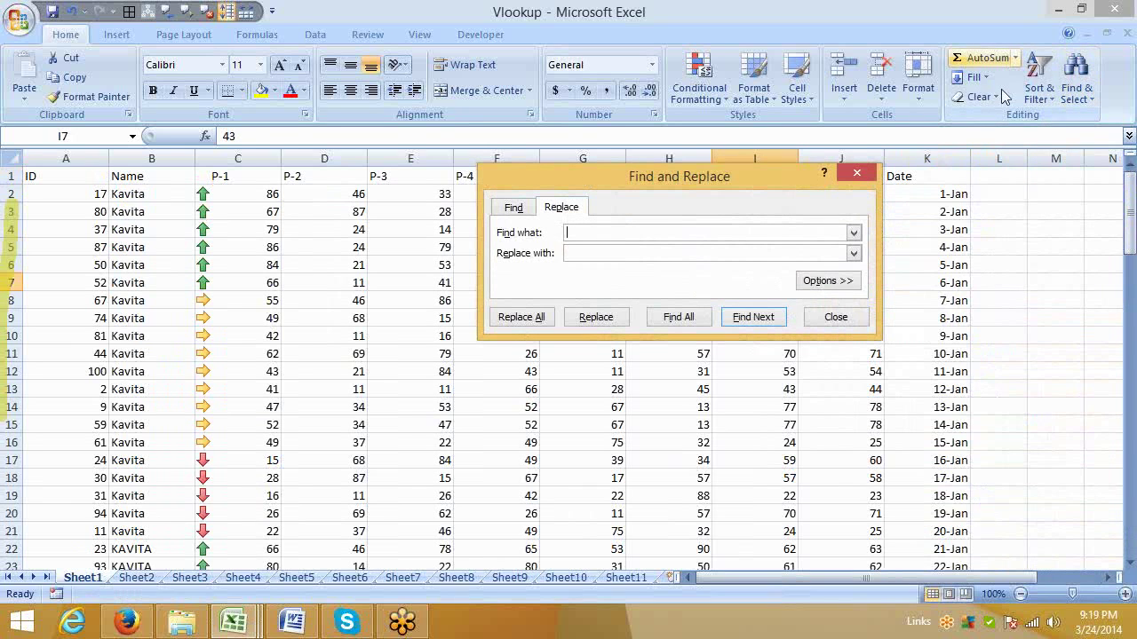
pyautogui.click(857, 176)
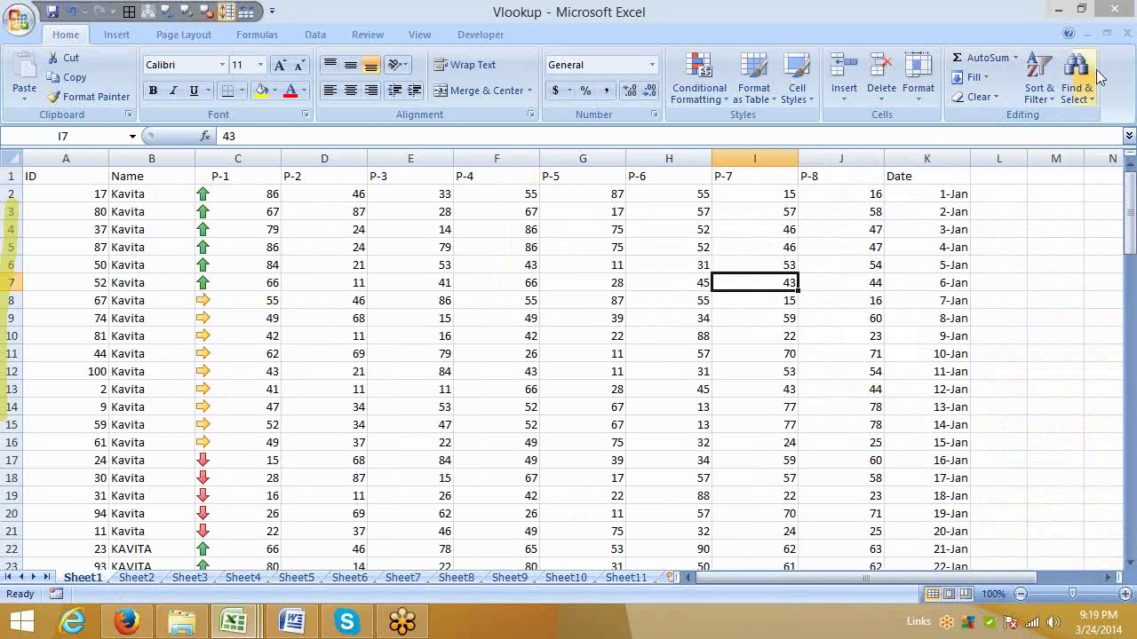